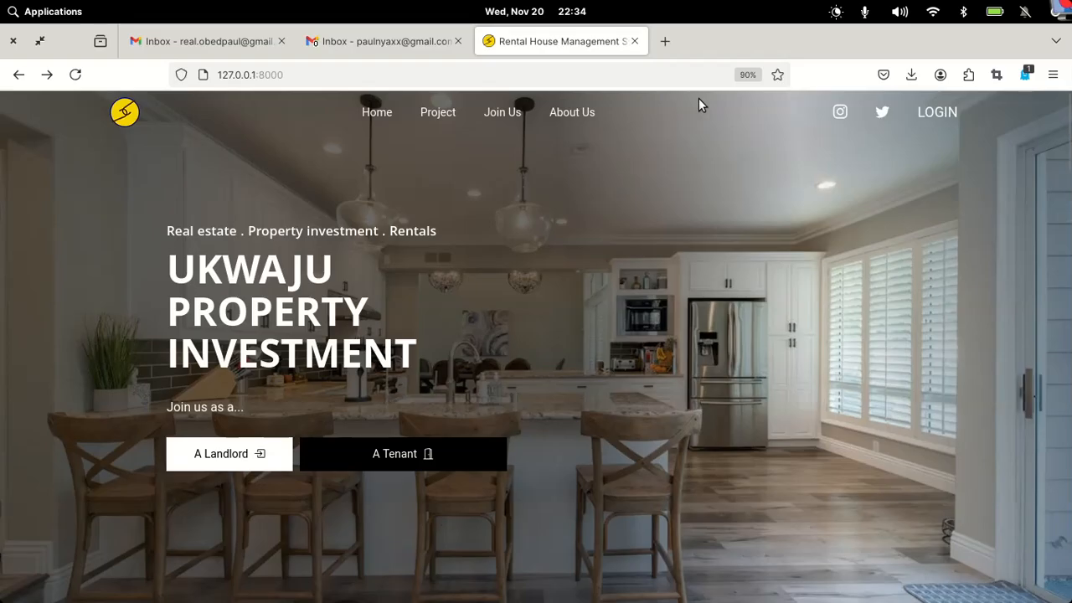
- Load test1.ukwaju.systems in a new Firefox tab and look over its MyHome landing page
left_click(664, 41)
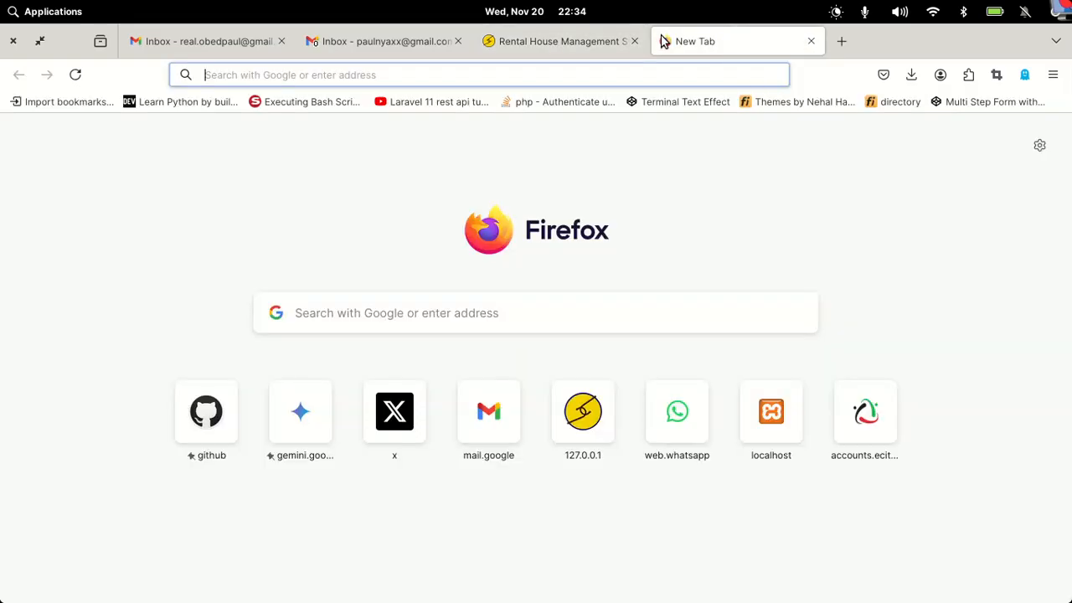
left_click(621, 72)
type("test")
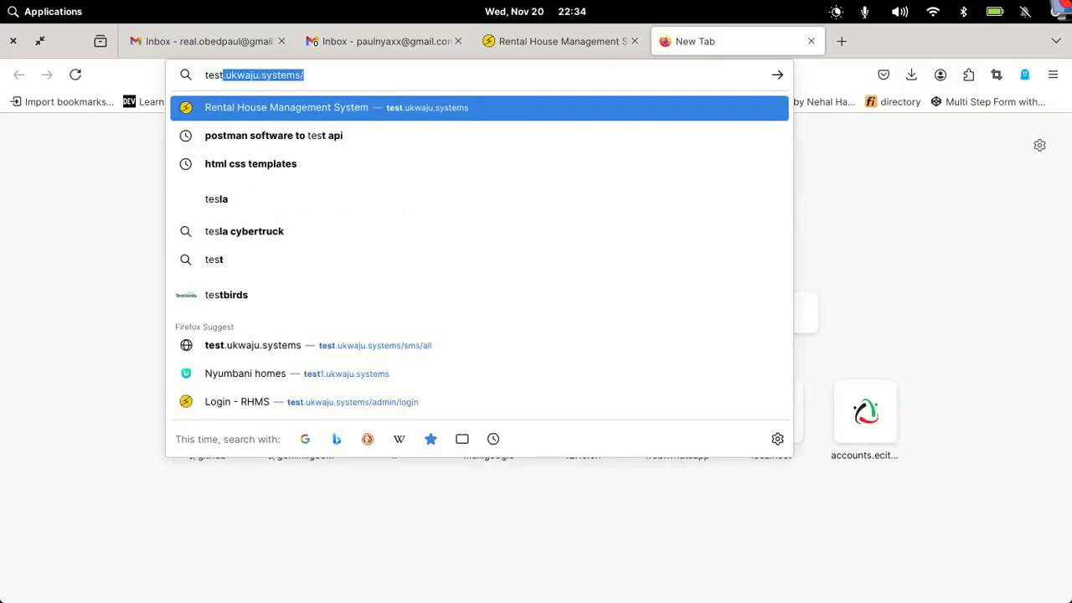
type("1.ukwaju.systems/")
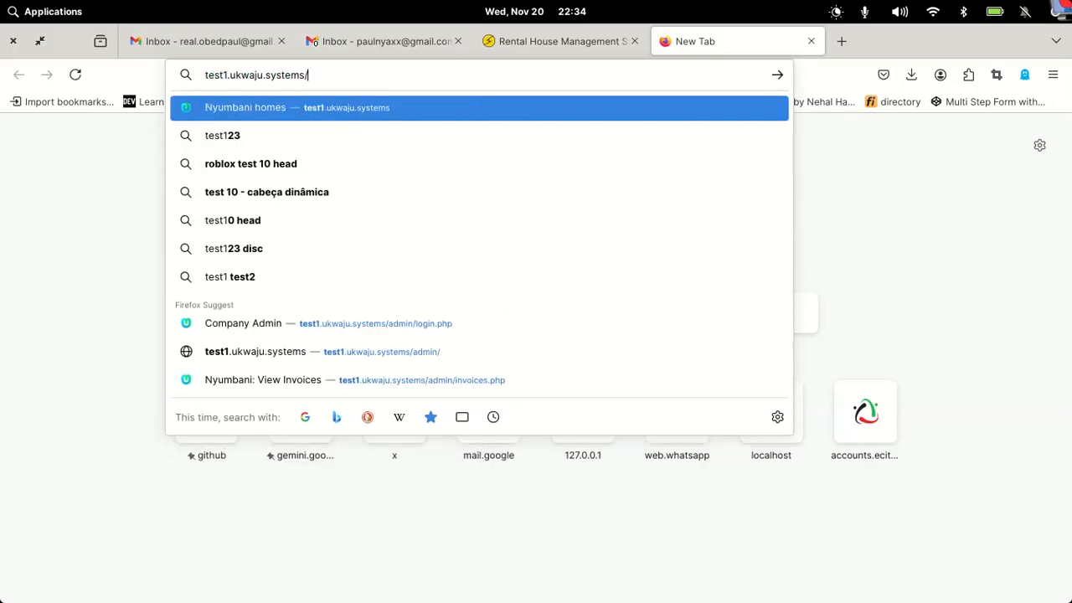
key("Return")
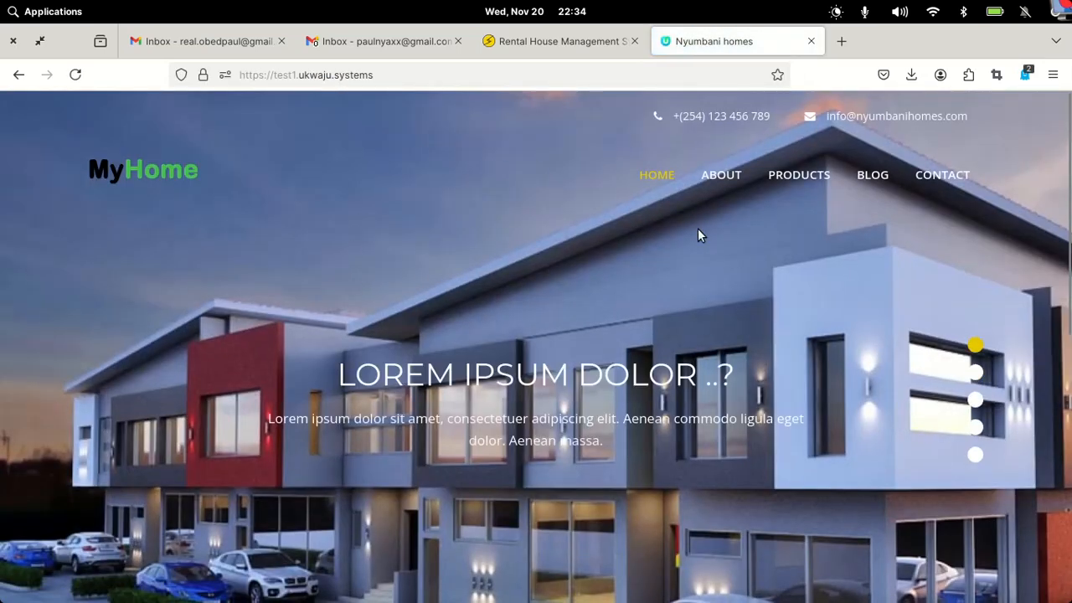
scroll(697, 228, "down", 10)
scroll(698, 230, "up", 10)
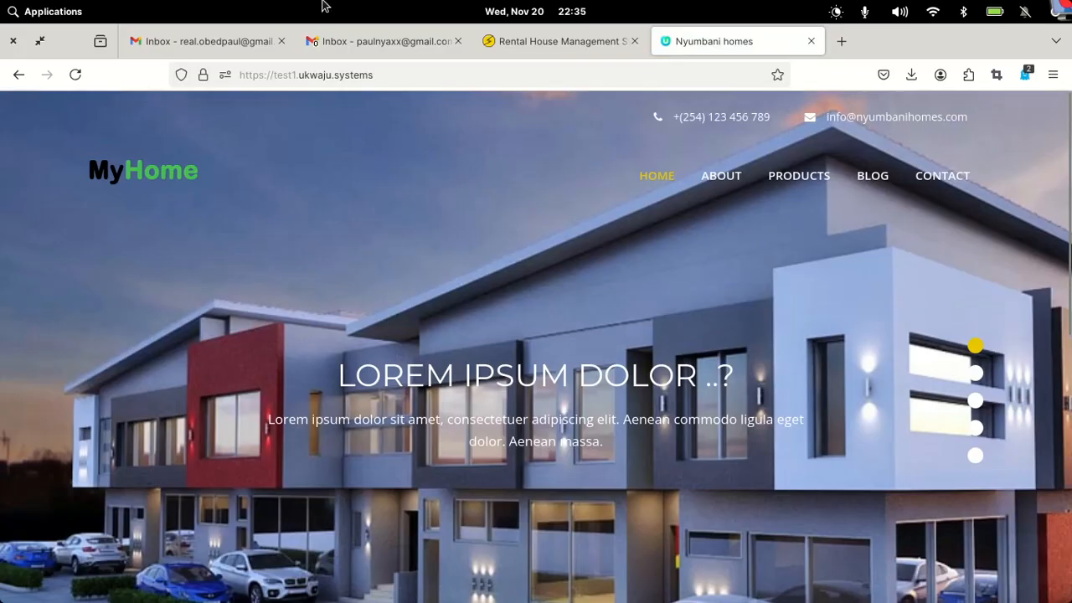
- Search Google for 'rental house management system kenya' and scroll through the results
left_click(360, 75)
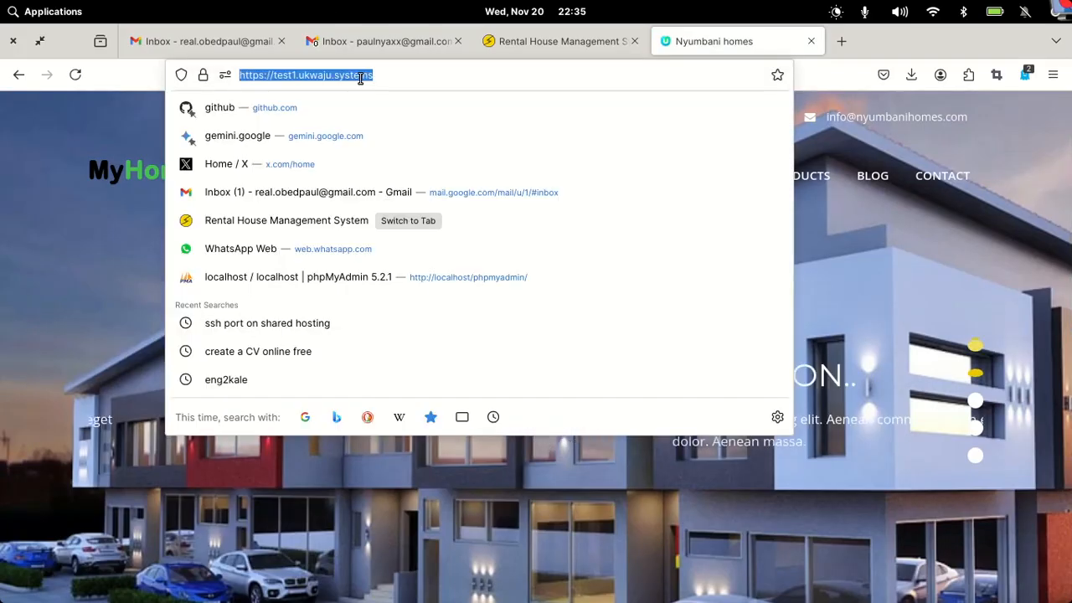
type("google.com/")
key("Return")
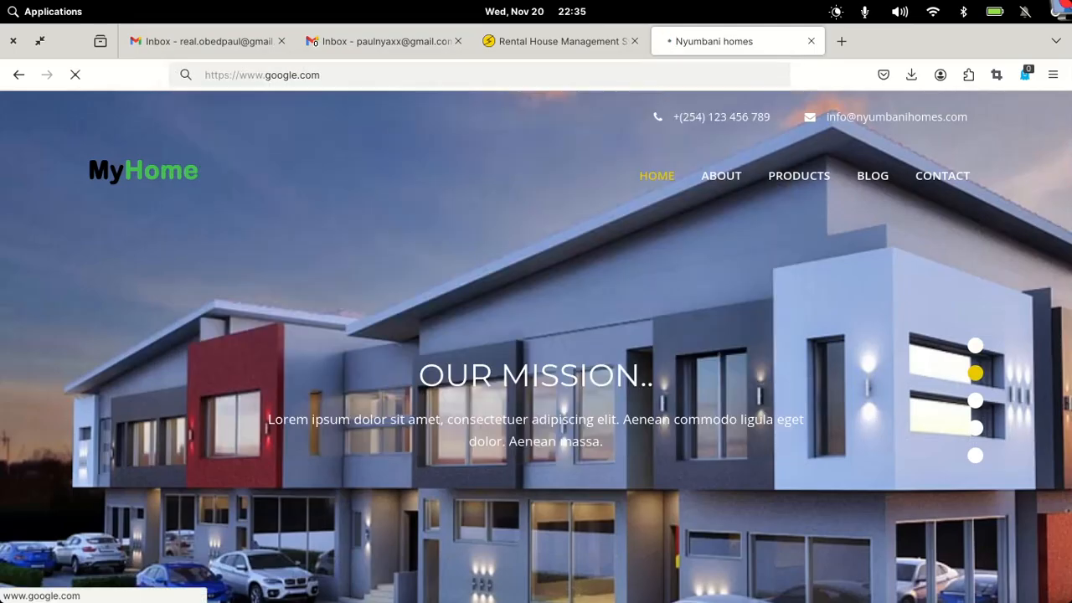
type("r")
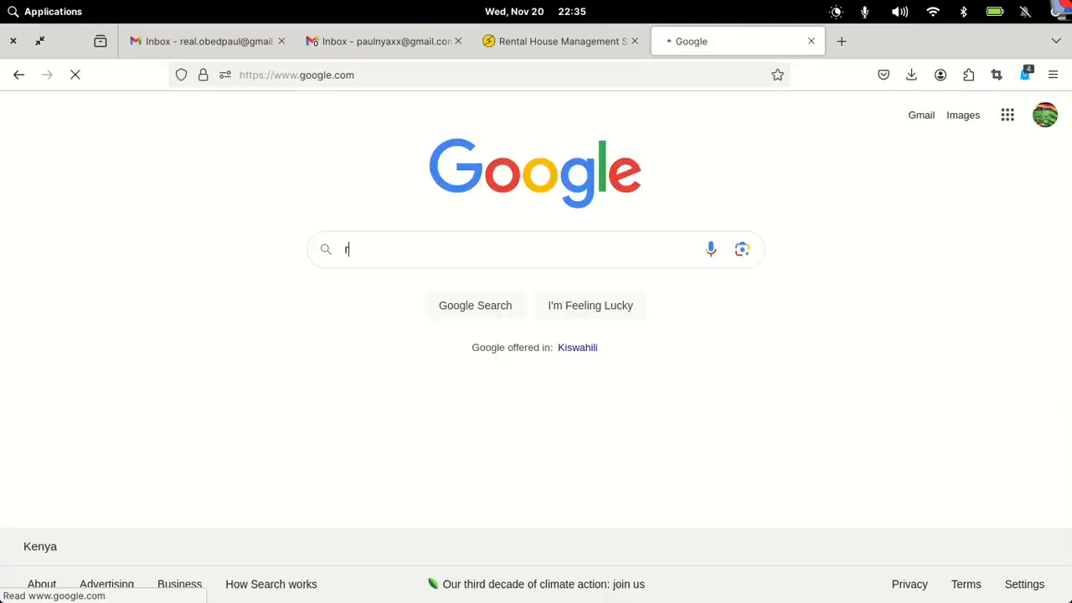
type("ental house")
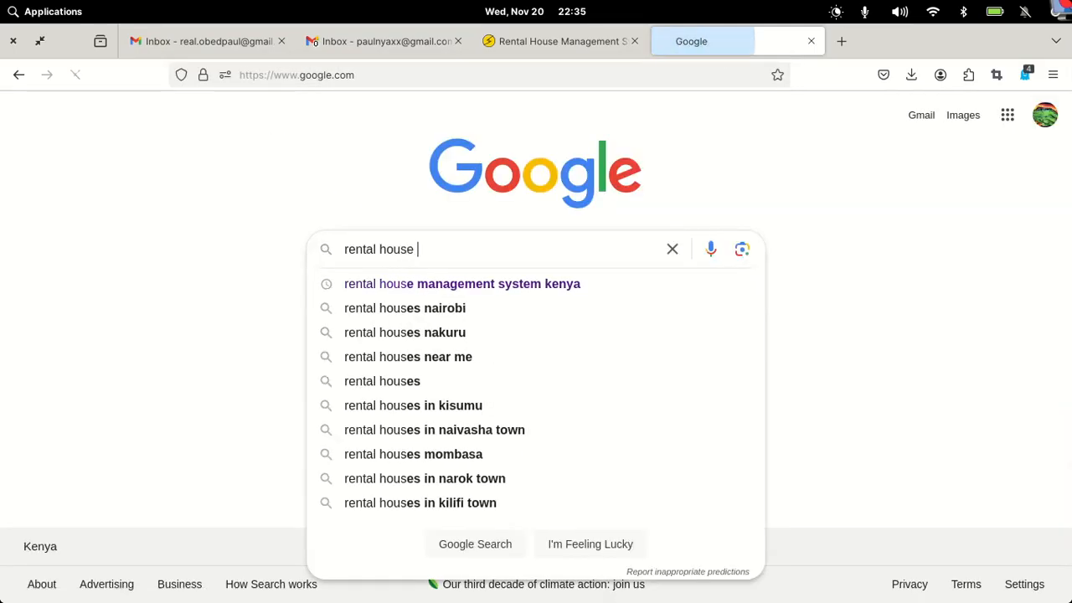
left_click(479, 285)
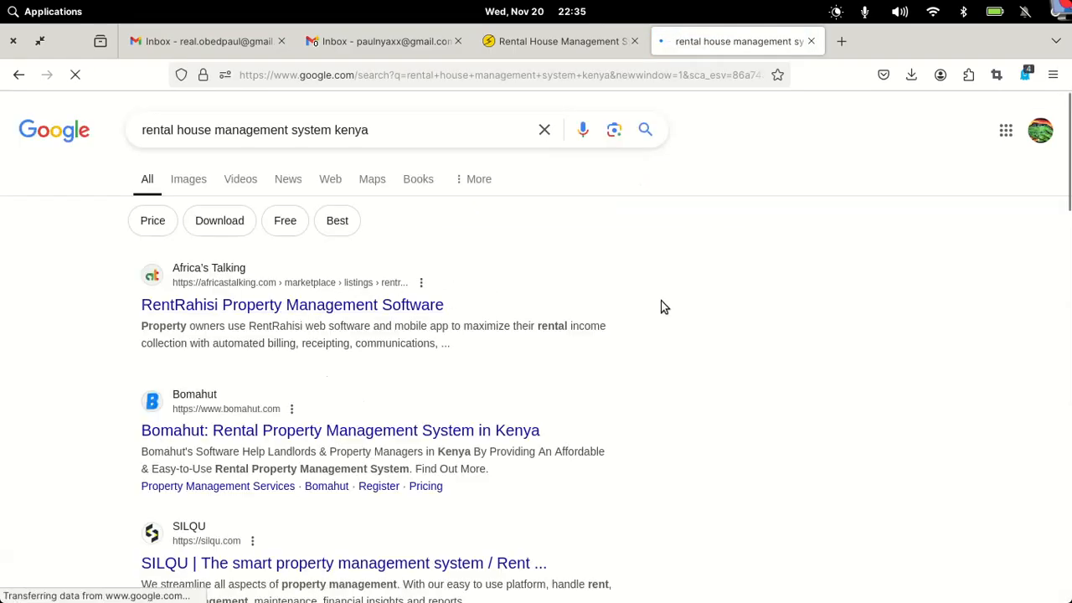
scroll(663, 304, "down", 7)
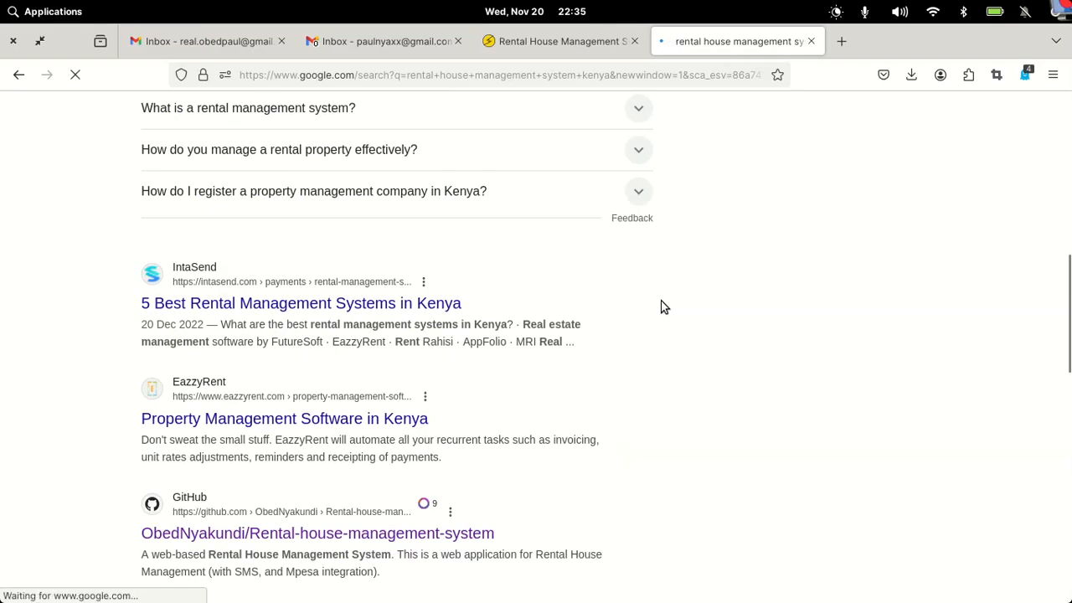
scroll(663, 307, "down", 1)
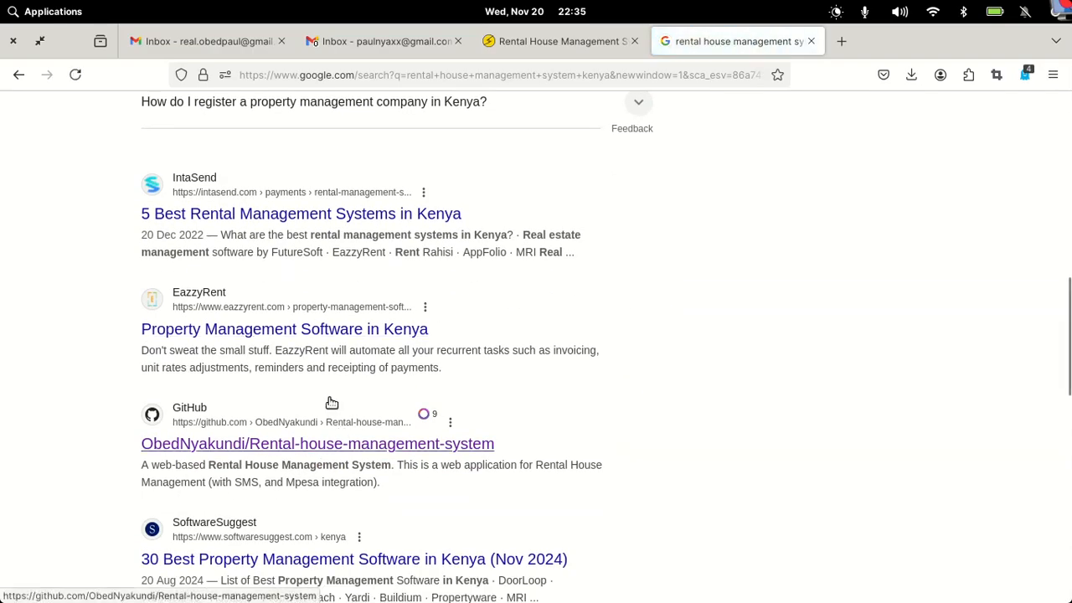
- Open the GitHub project result in a new tab, then go back to the Rental House site tab
right_click(263, 447)
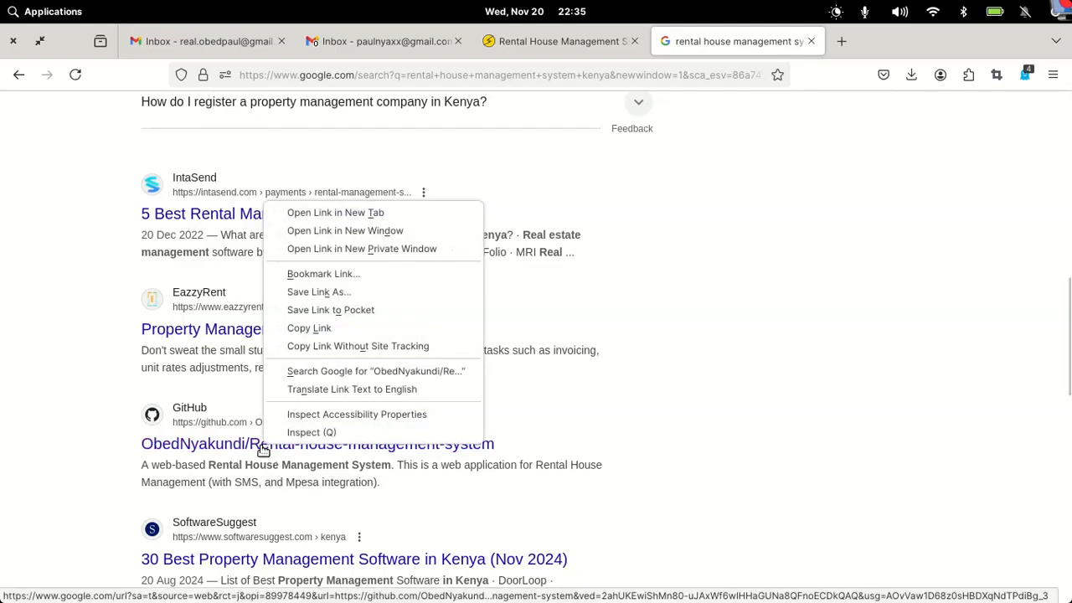
left_click(389, 216)
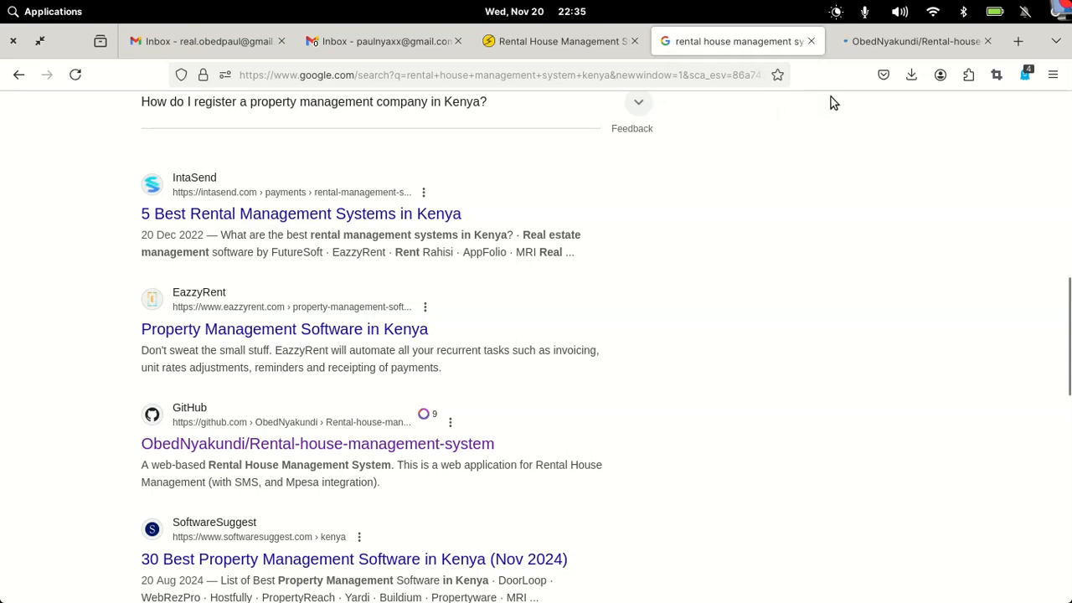
mouse_move(907, 46)
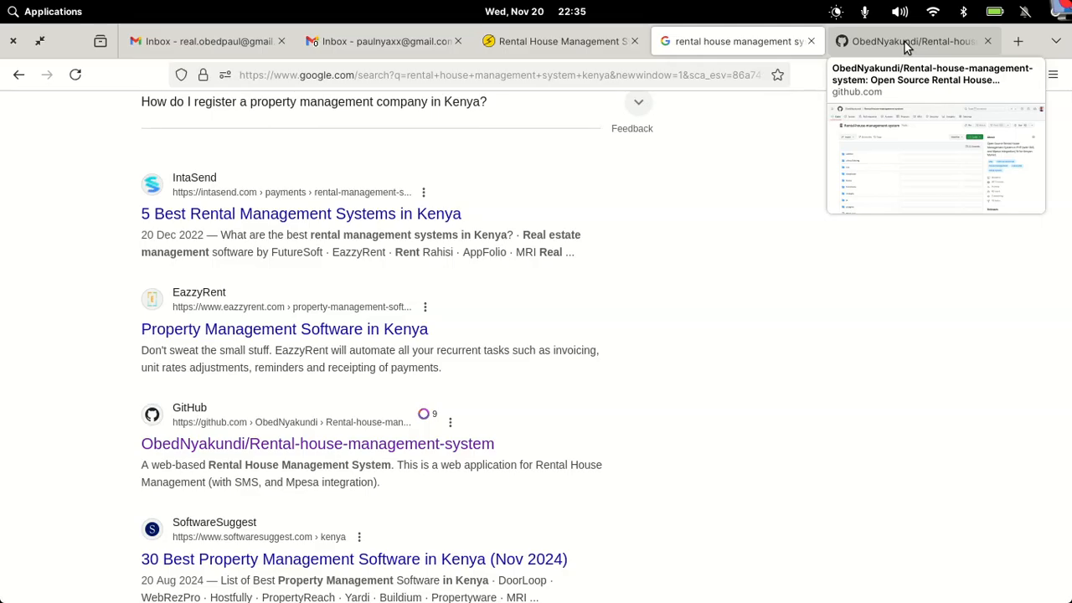
left_click(571, 37)
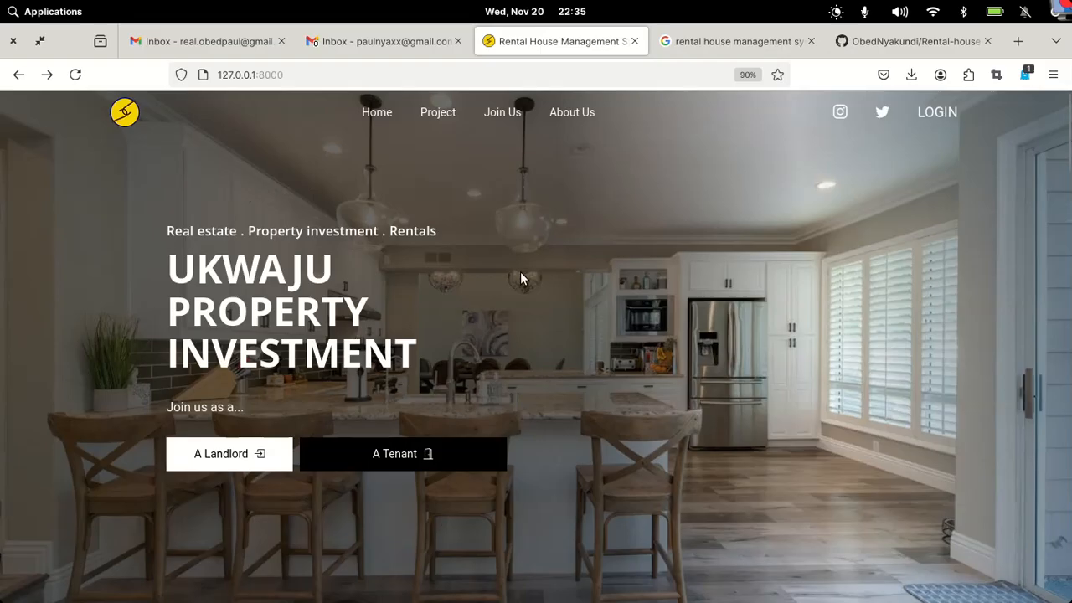
scroll(520, 276, "down", 1)
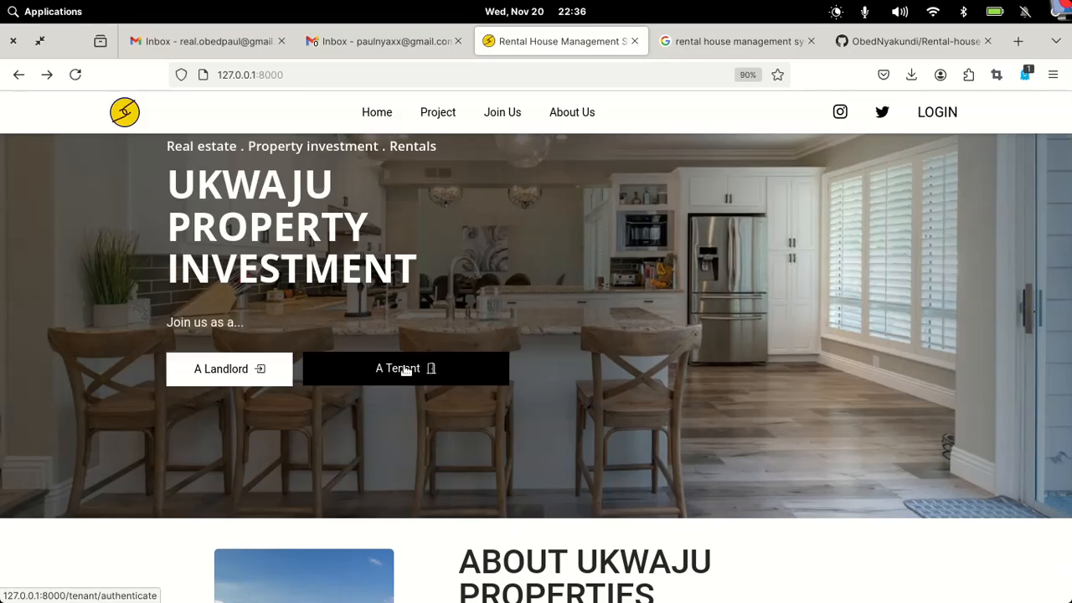
scroll(764, 402, "down", 3)
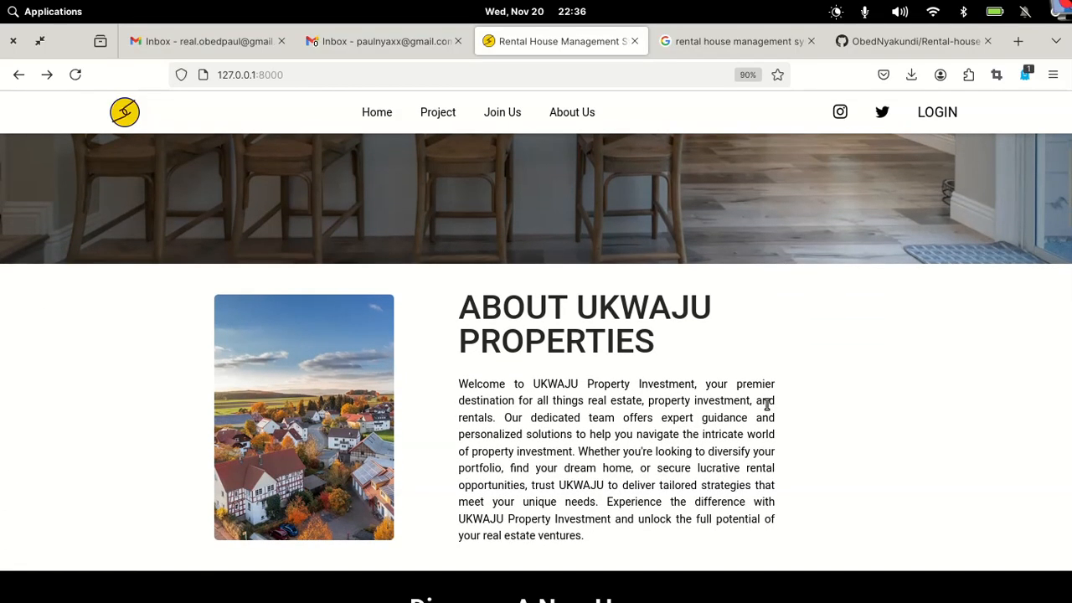
scroll(766, 404, "down", 4)
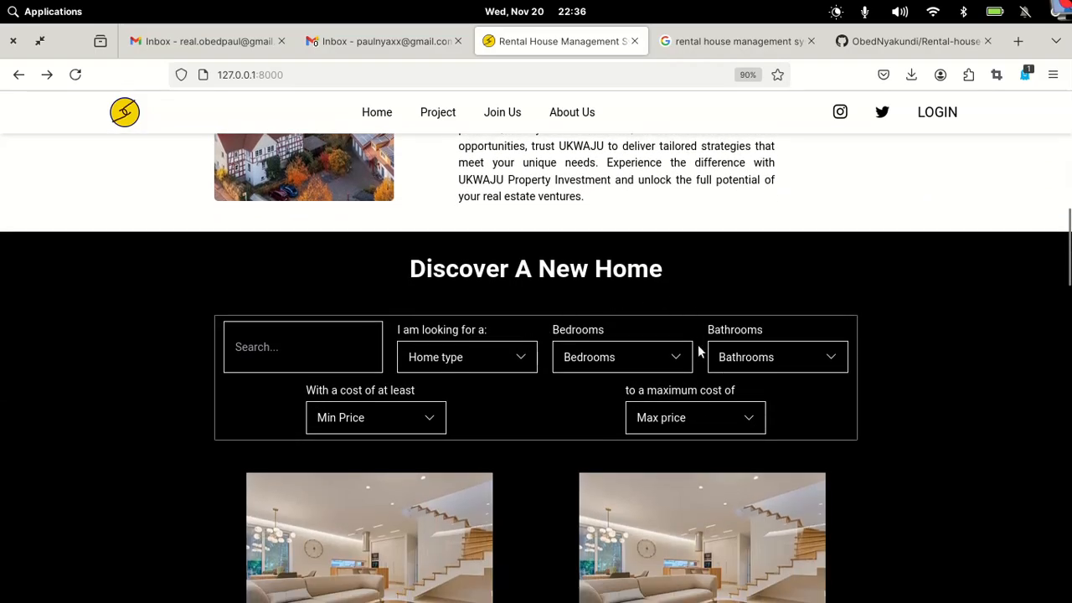
scroll(698, 344, "down", 1)
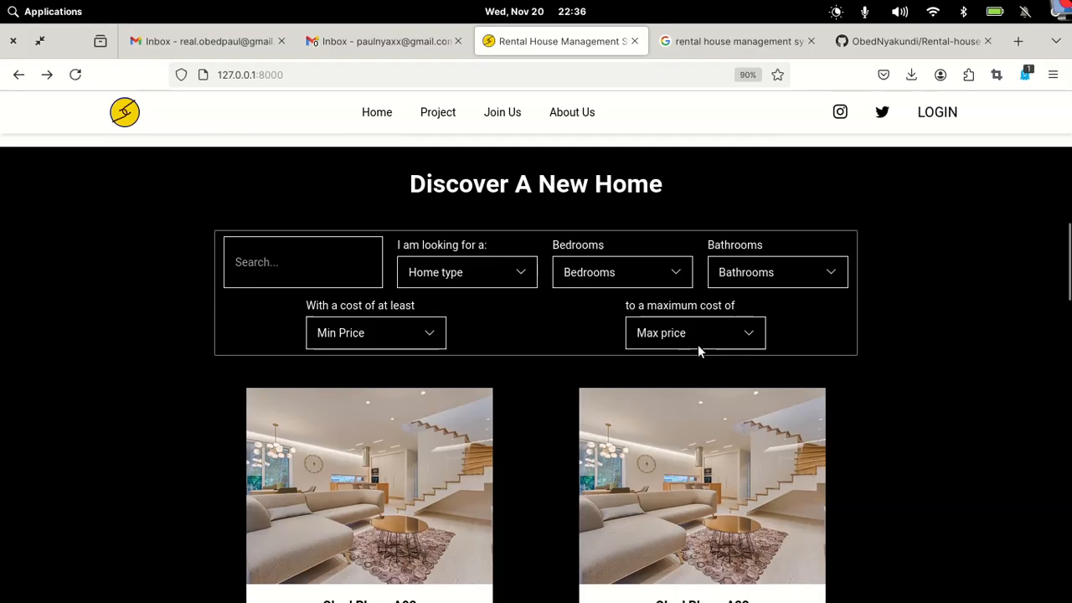
scroll(699, 351, "down", 1)
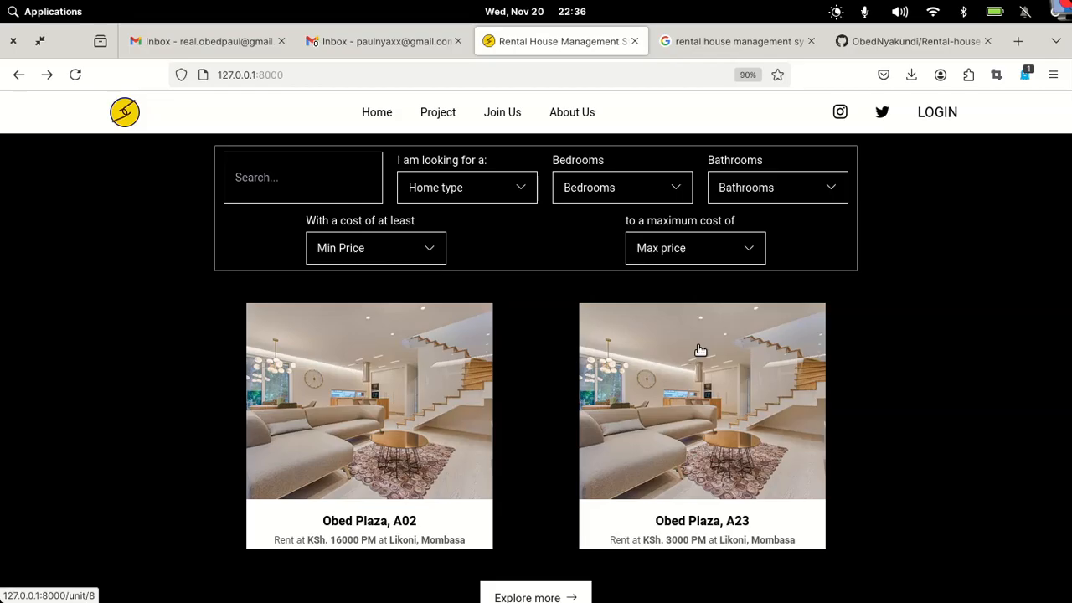
scroll(701, 350, "down", 5)
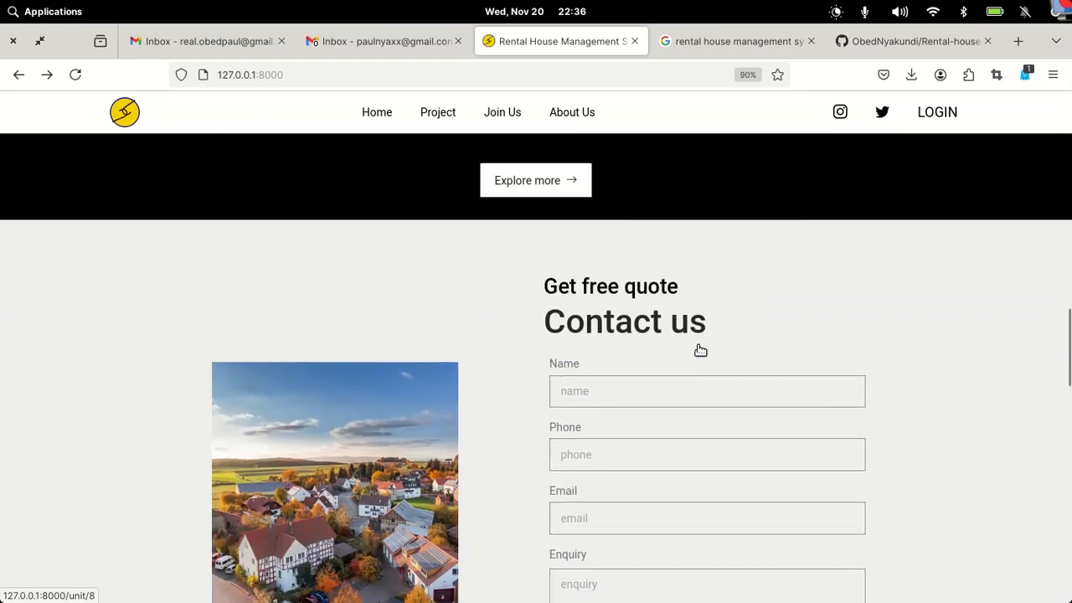
scroll(699, 349, "up", 3)
scroll(699, 346, "down", 5)
scroll(699, 346, "down", 3)
scroll(699, 349, "up", 2)
scroll(700, 351, "down", 5)
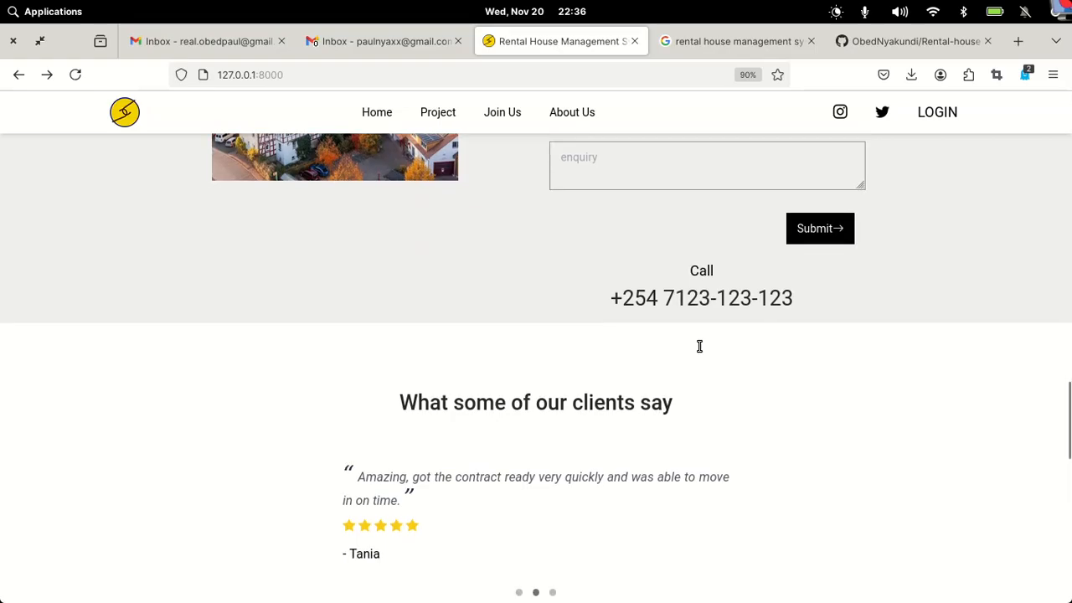
scroll(700, 352, "down", 1)
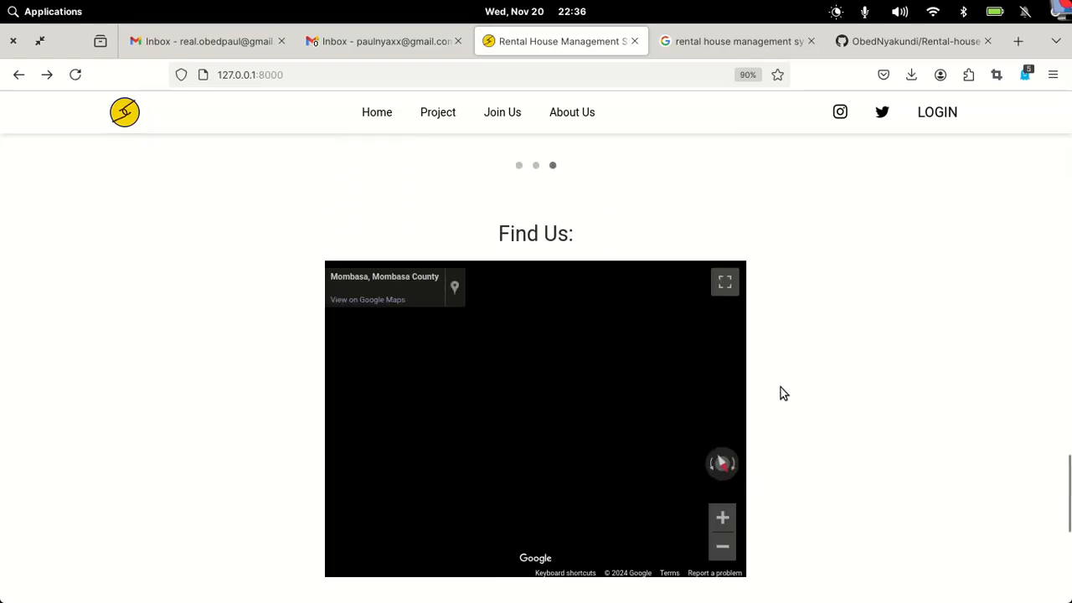
scroll(781, 393, "down", 3)
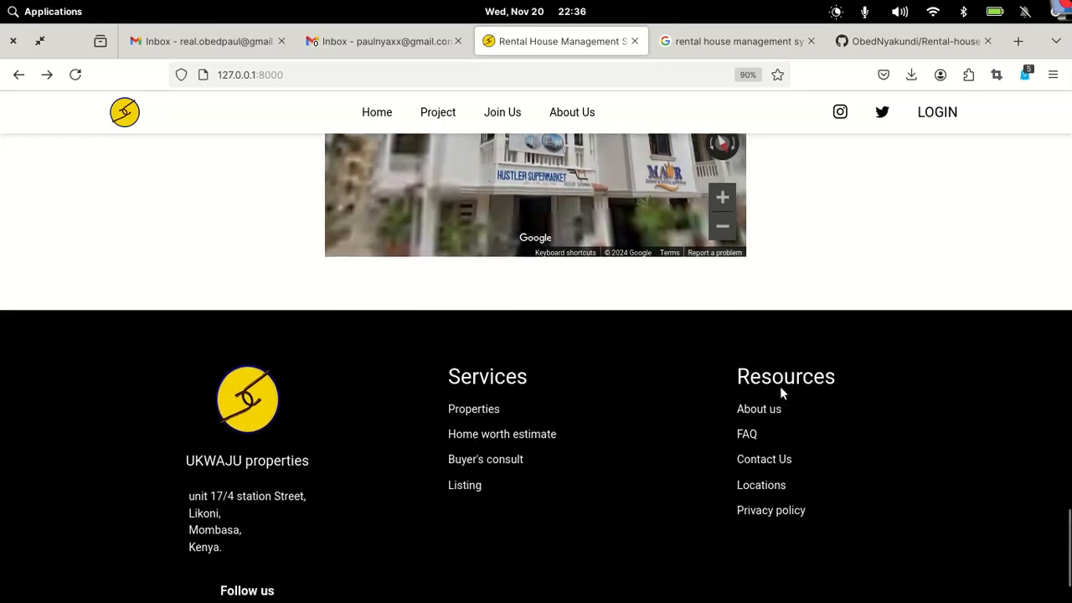
scroll(780, 393, "down", 1)
scroll(781, 391, "up", 3)
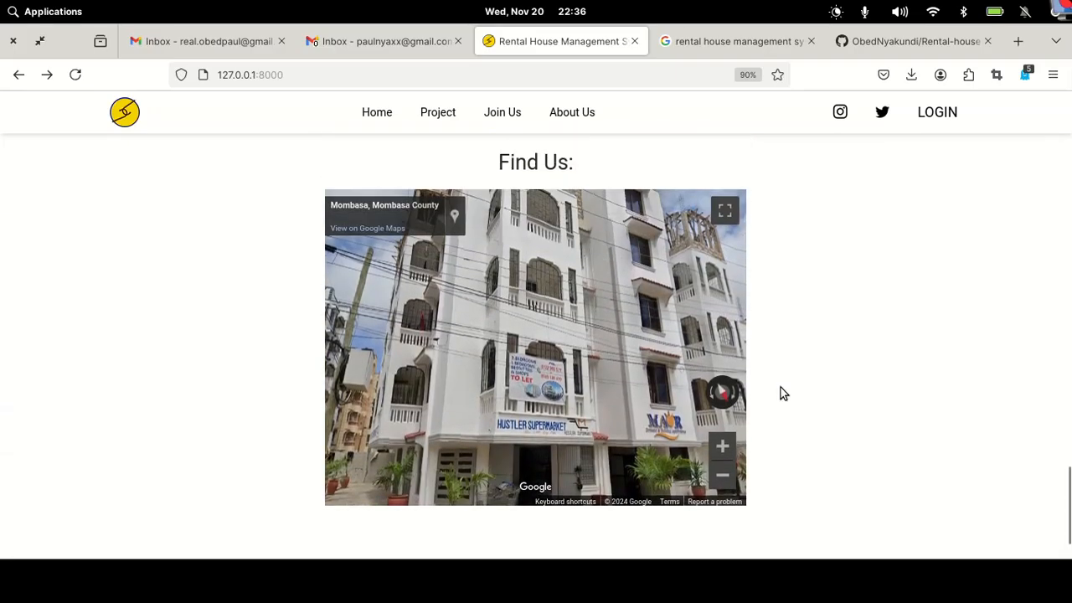
scroll(781, 387, "up", 6)
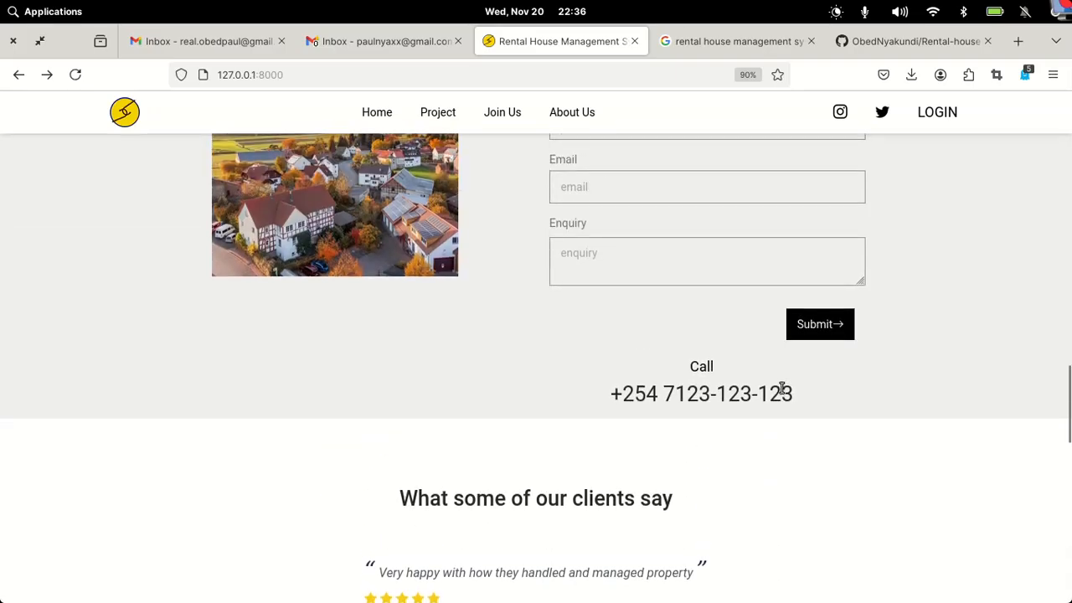
scroll(780, 388, "up", 15)
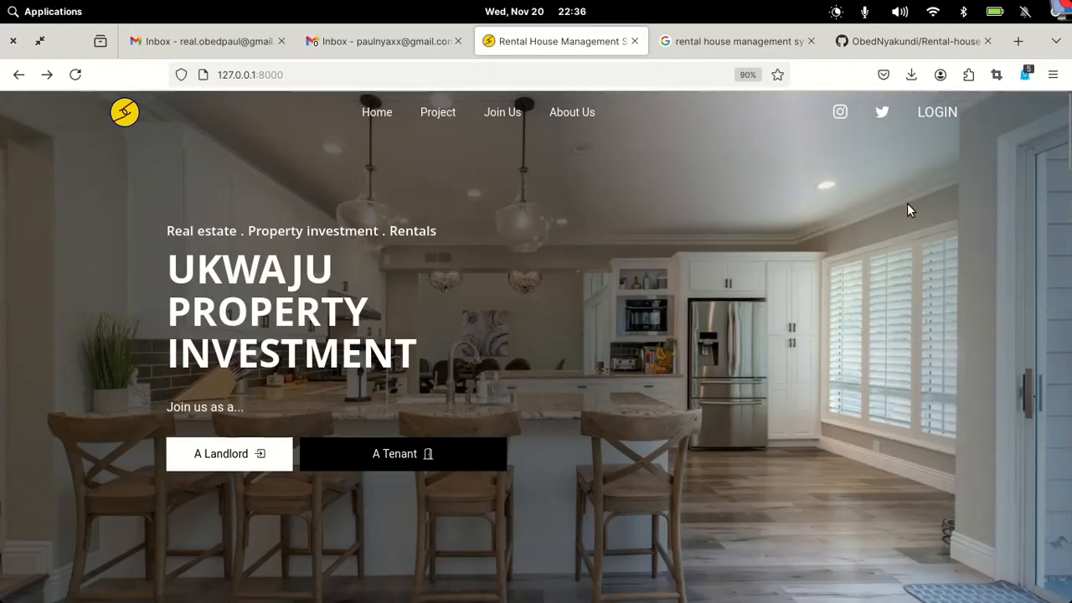
- Sign in to the RHMS admin with the re-entered password and dismiss Firefox's password prompt
left_click(945, 123)
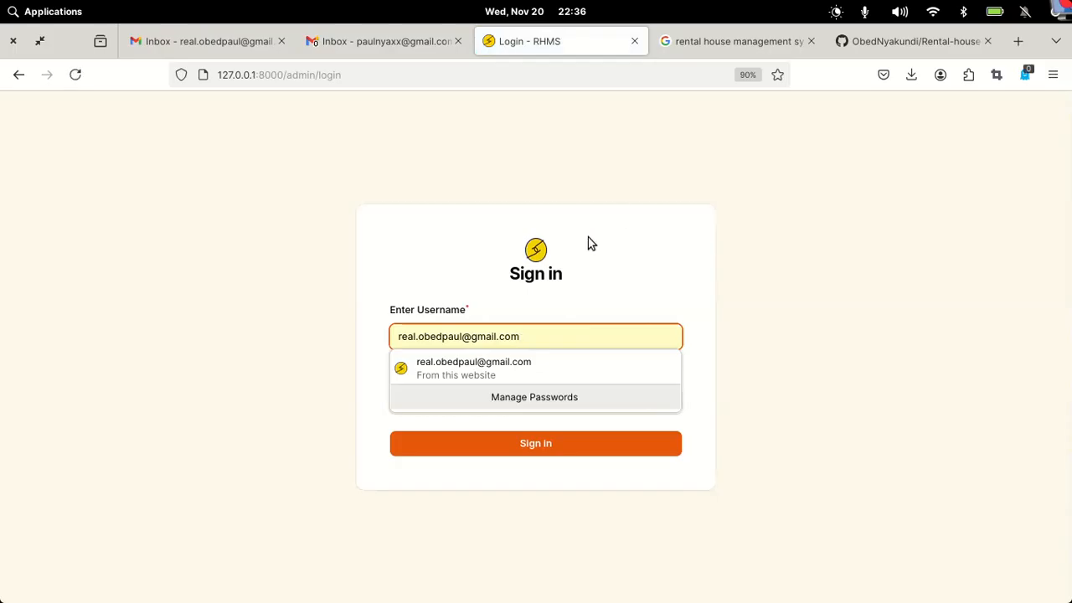
left_click(706, 316)
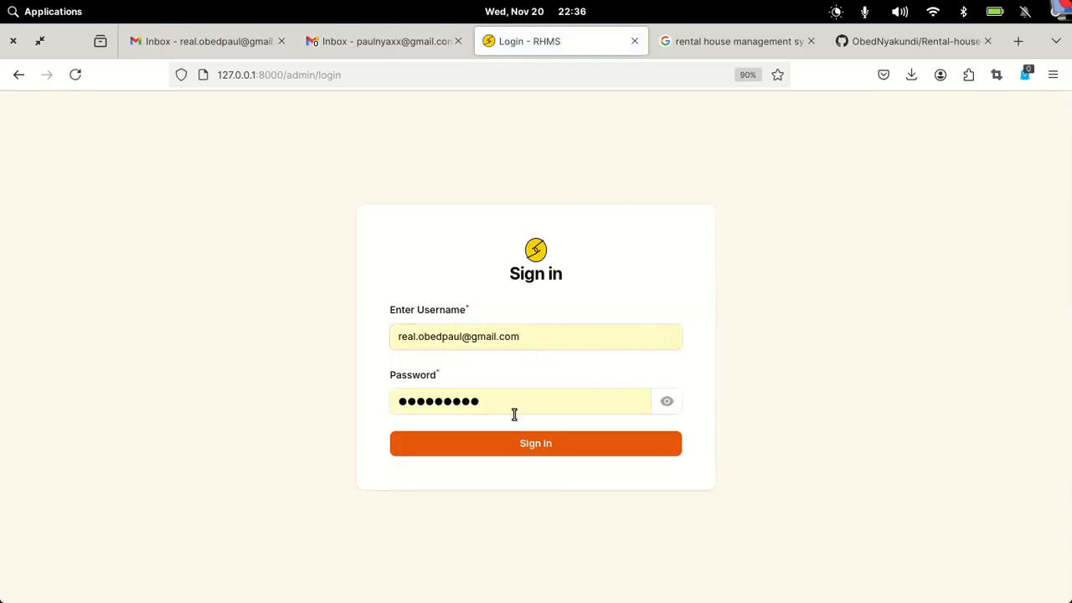
left_click_drag(500, 400, 326, 388)
type("•assword")
key("Return")
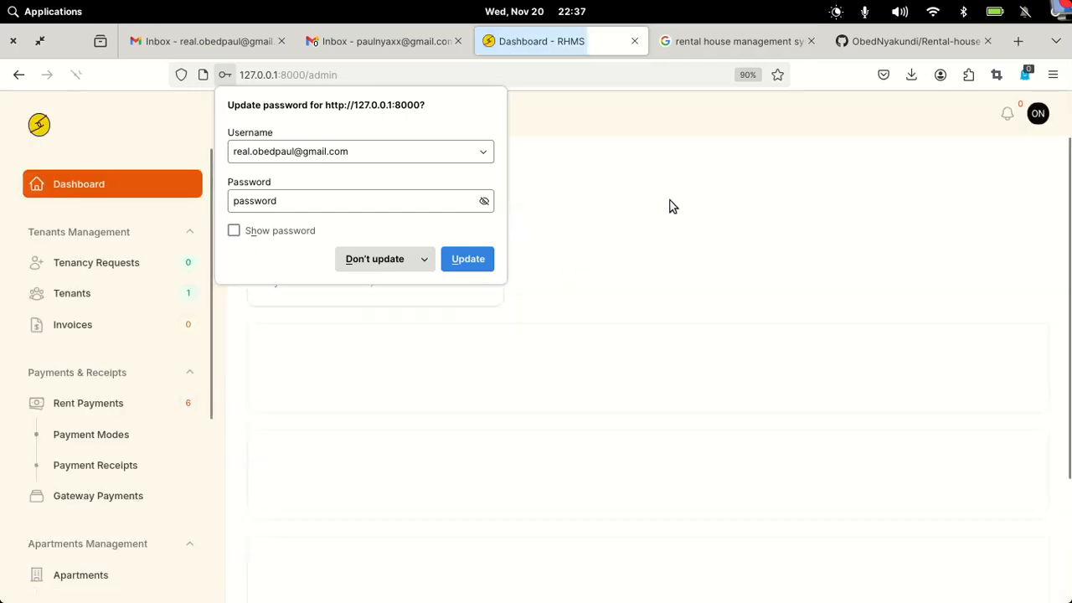
key("Escape")
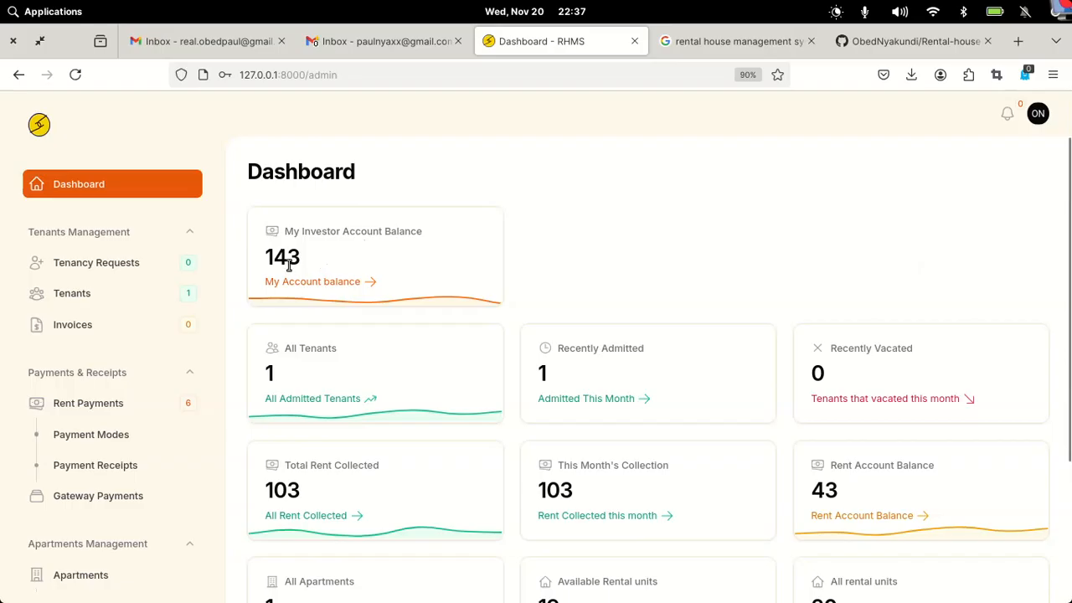
- Scroll through the dashboard's balance, rent cards and charts, then open the Apartments list
scroll(559, 290, "down", 2)
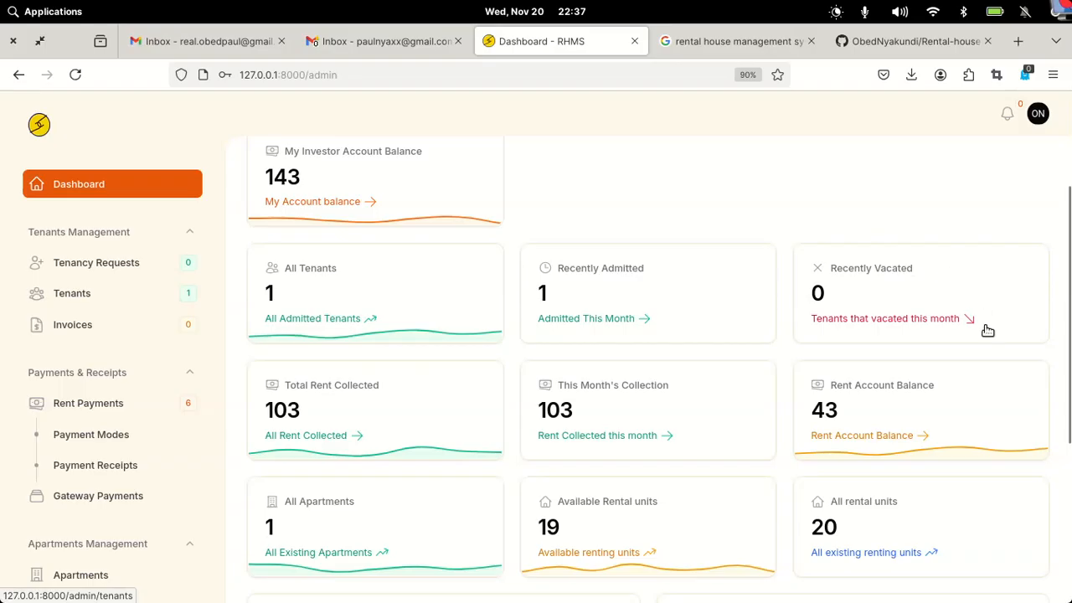
scroll(981, 318, "down", 3)
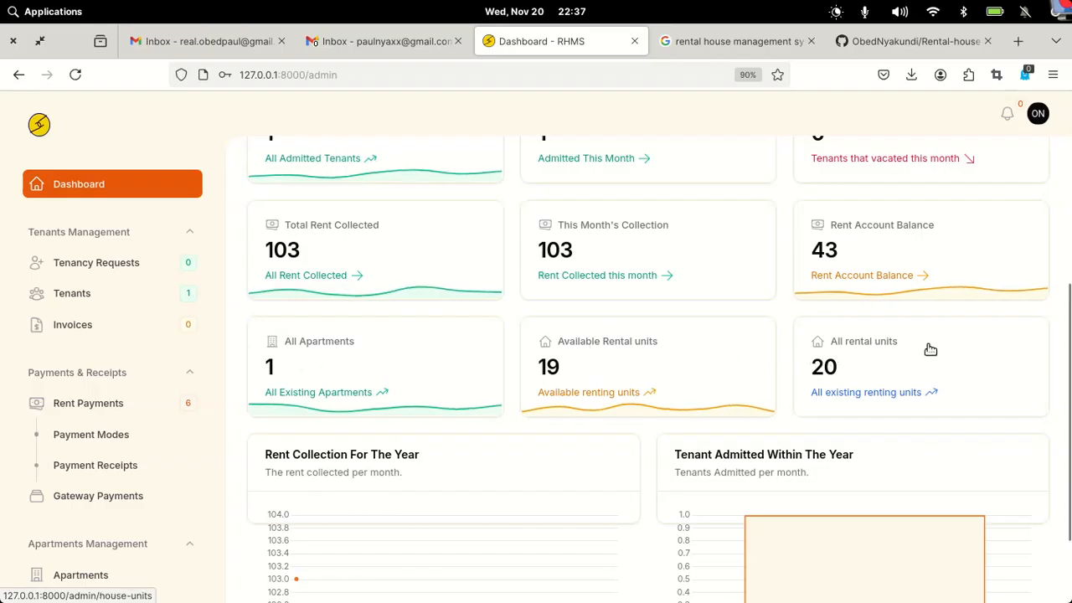
scroll(638, 326, "down", 2)
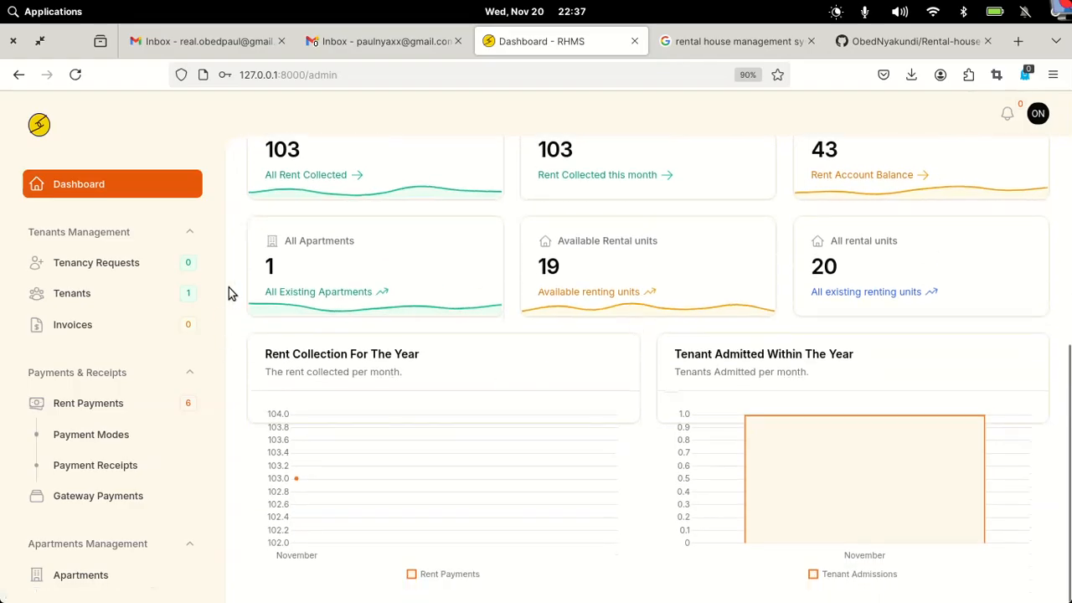
scroll(229, 287, "up", 3)
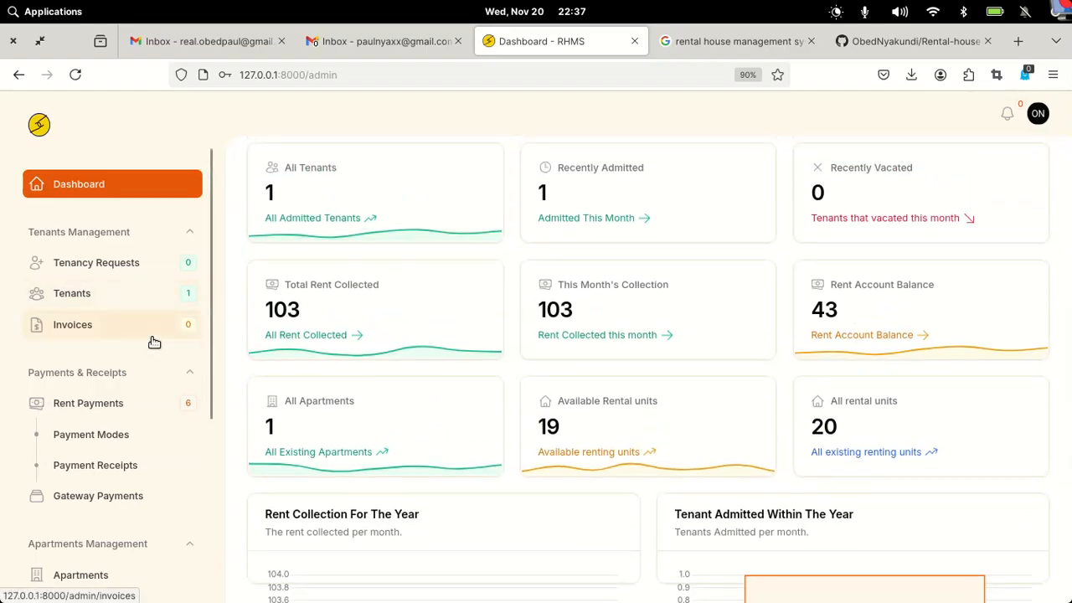
scroll(154, 341, "down", 5)
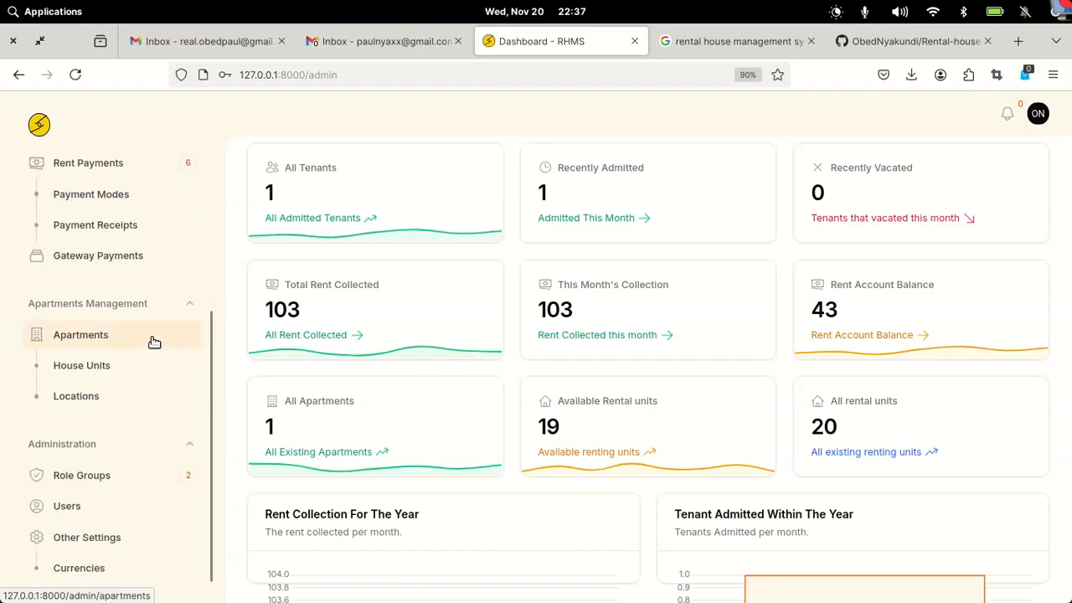
left_click(102, 337)
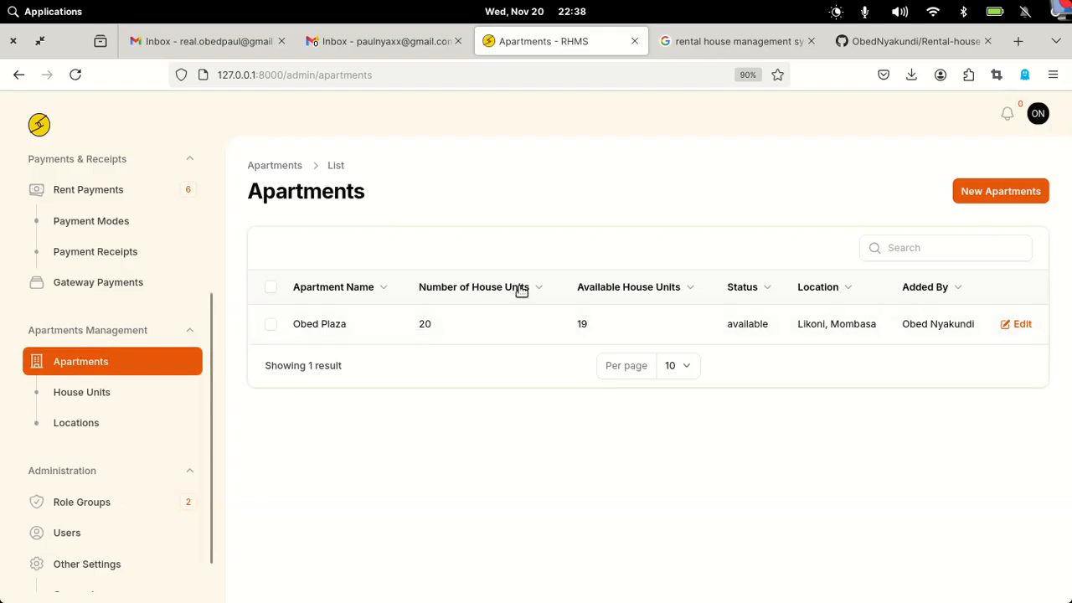
- Start a new apartment named XYZ Plaza with 10 total units and 10 available units
left_click(978, 191)
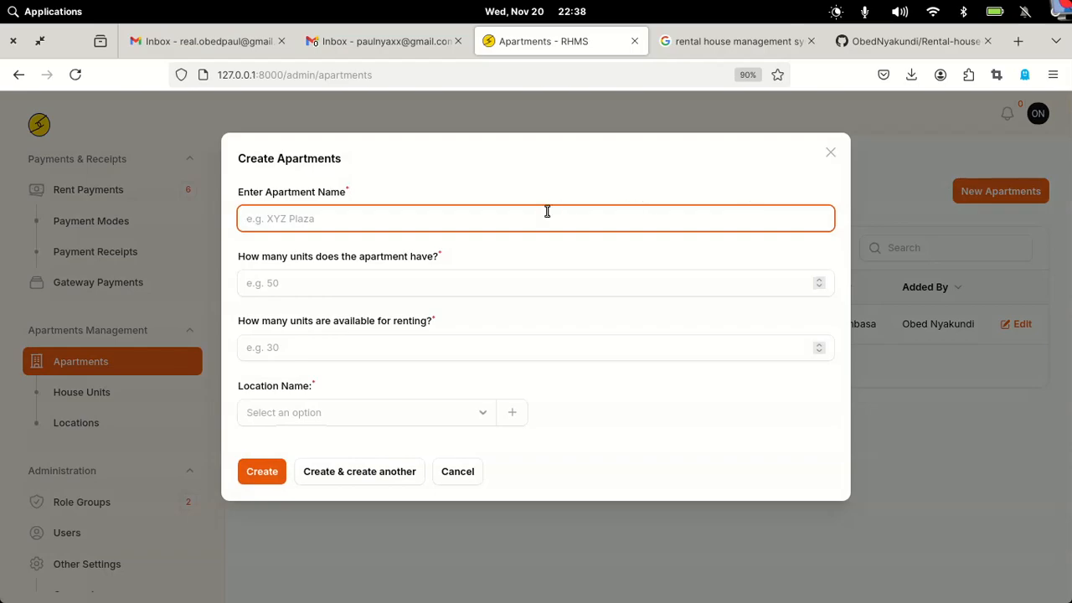
left_click(434, 217)
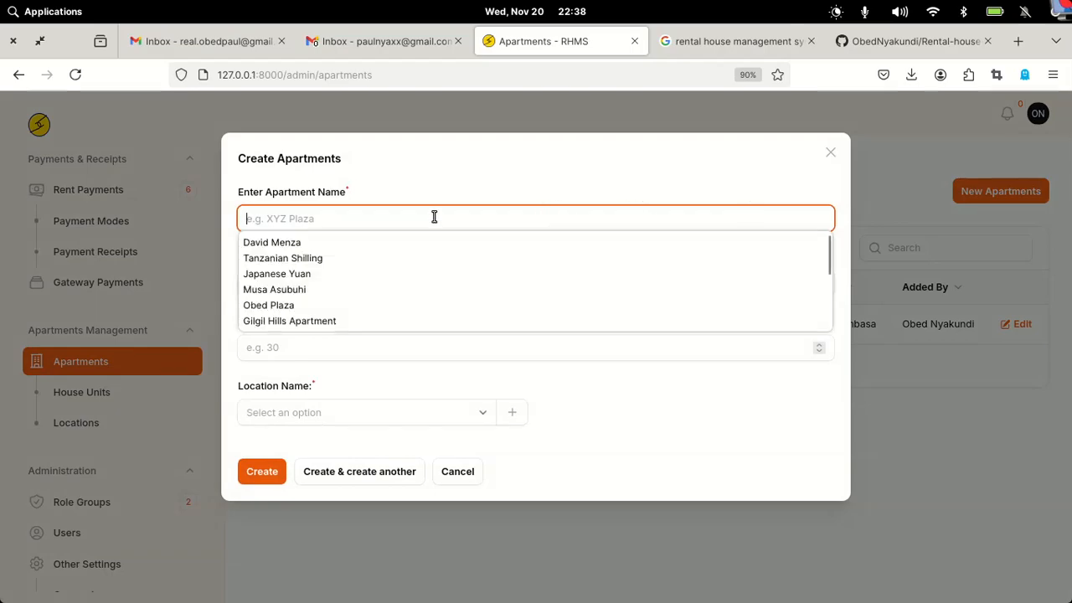
type("XYZ Plaza")
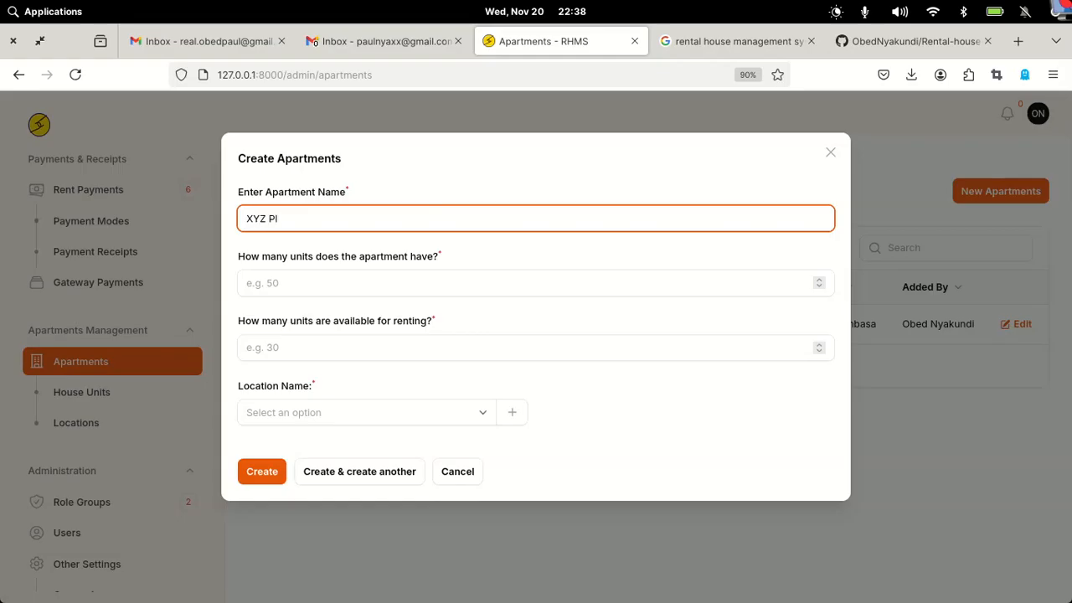
left_click(329, 287)
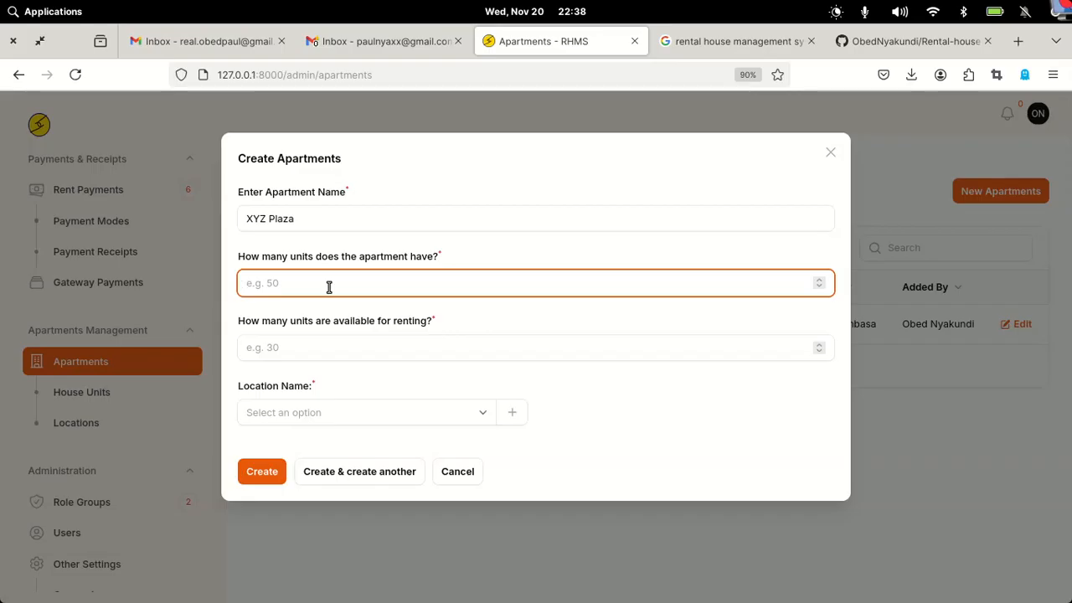
type("10")
left_click(289, 347)
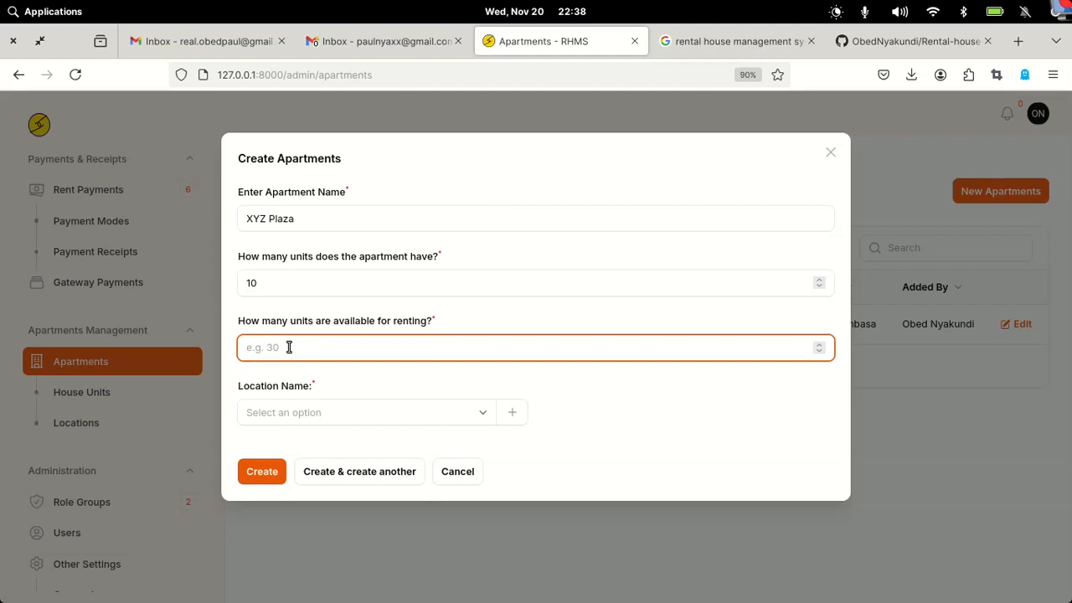
type("10")
left_click(296, 405)
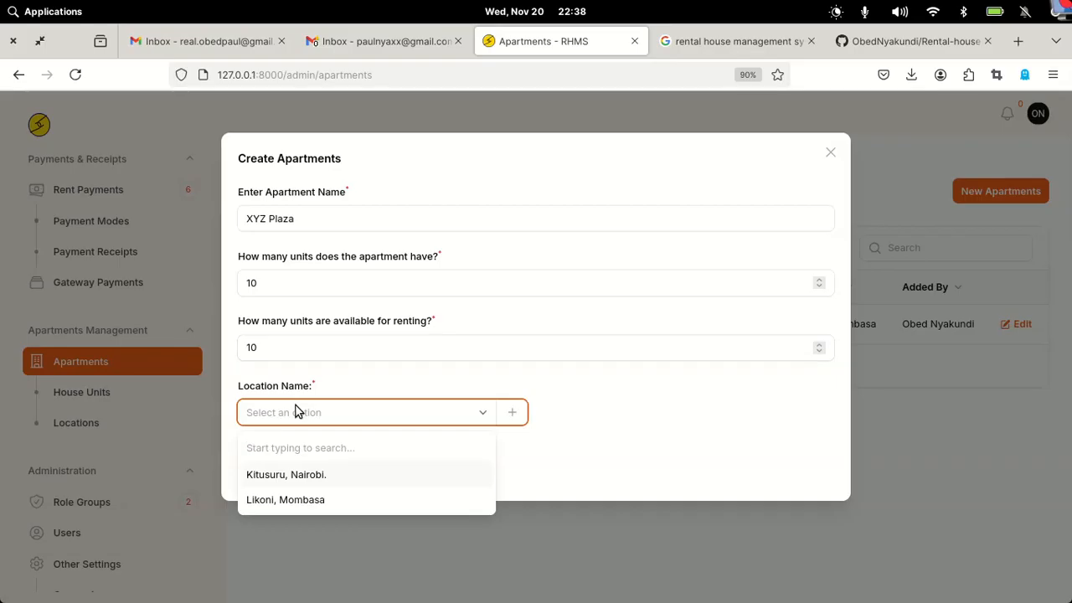
- Create the location 'Kilimani, Nakuru' and assign it to XYZ Plaza
left_click(515, 413)
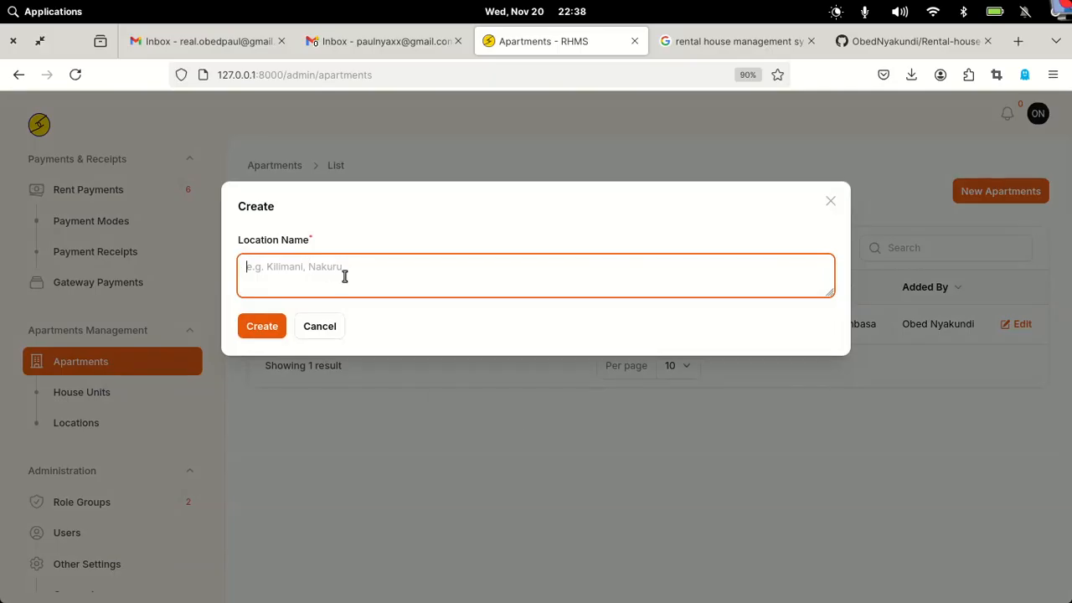
type("Kilimani, Nakuru")
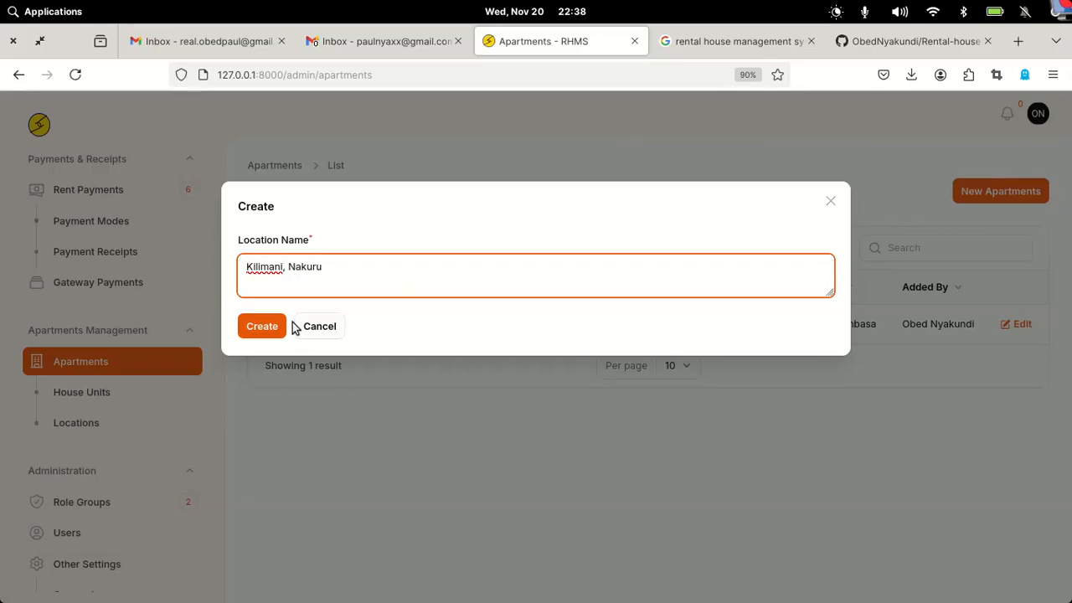
left_click(269, 331)
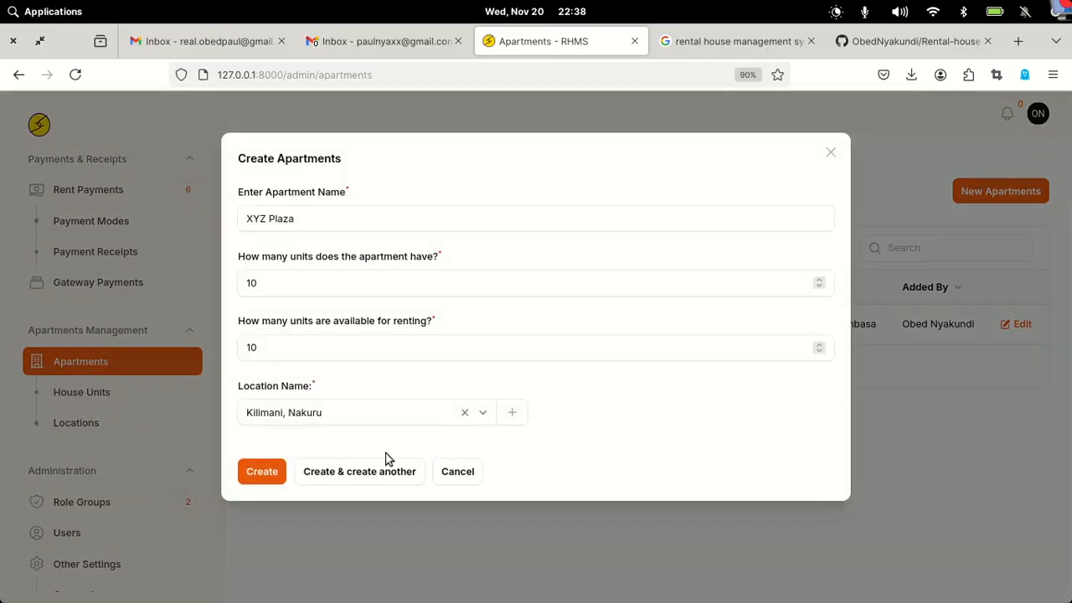
- Save the XYZ Plaza apartment and go to the House Units list
left_click(262, 473)
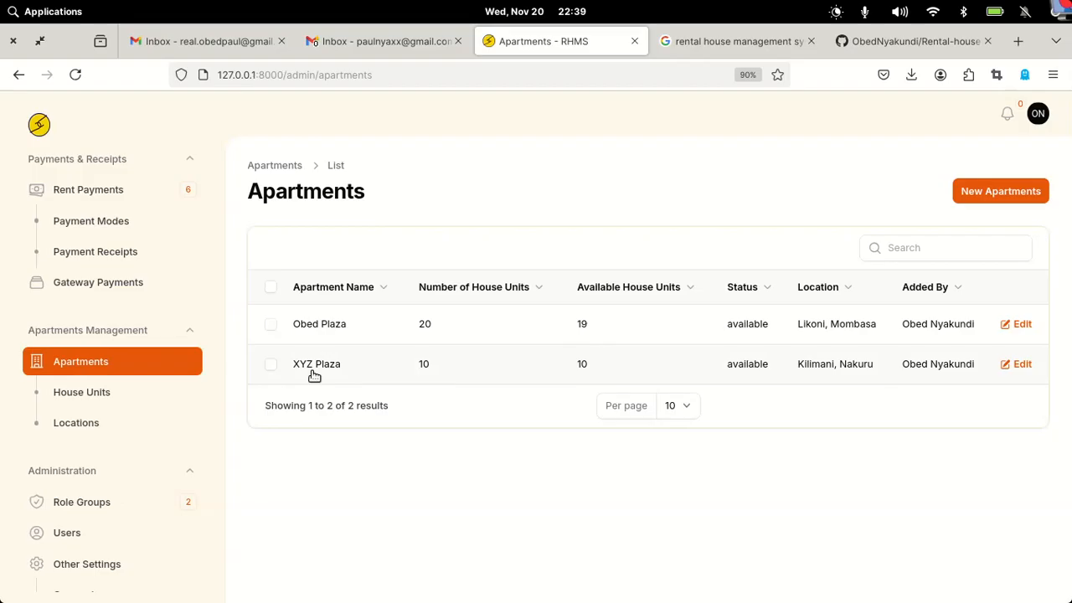
left_click(68, 396)
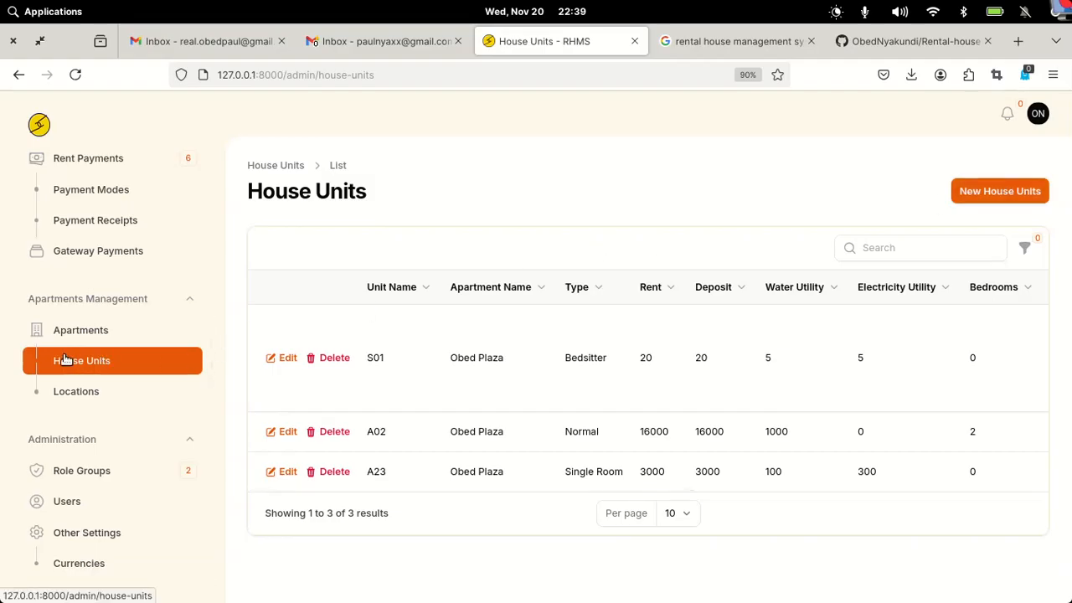
- Start a new house unit A01 in XYZ Plaza as a Single Room
left_click(984, 186)
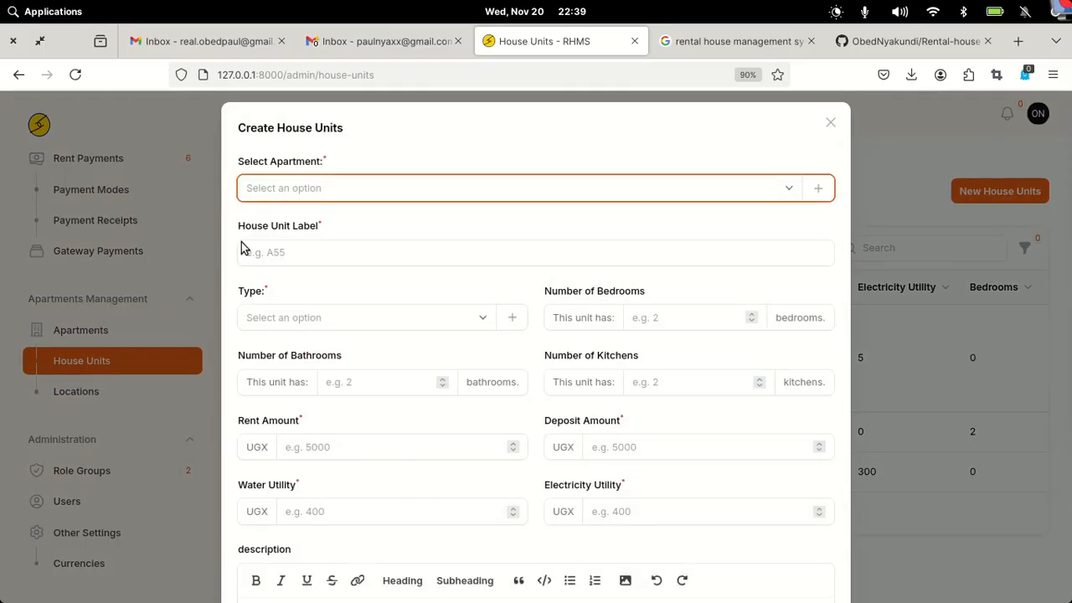
left_click(337, 195)
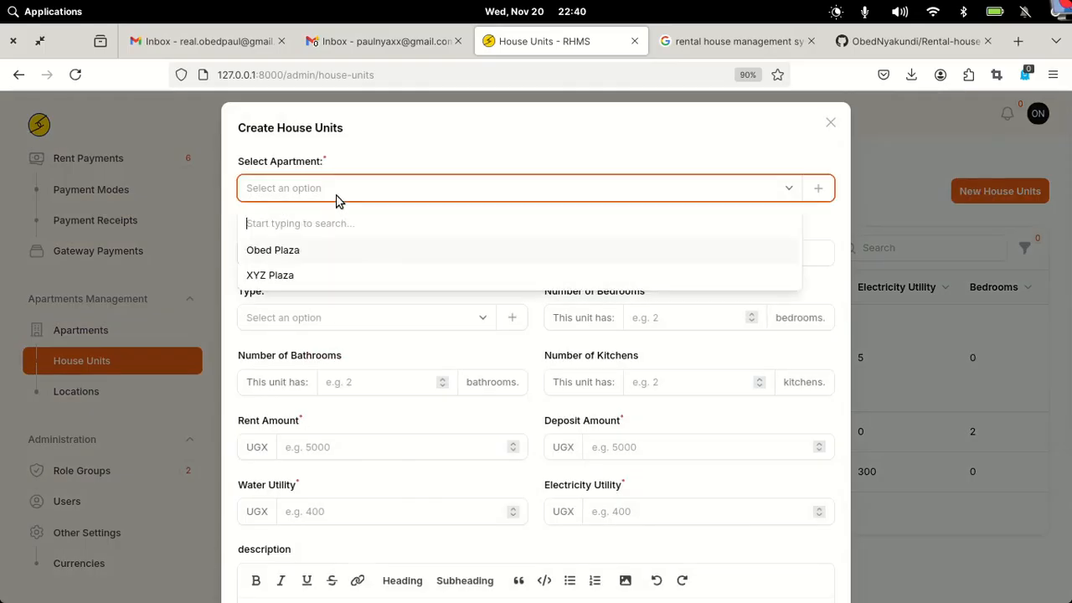
left_click(259, 276)
left_click(319, 251)
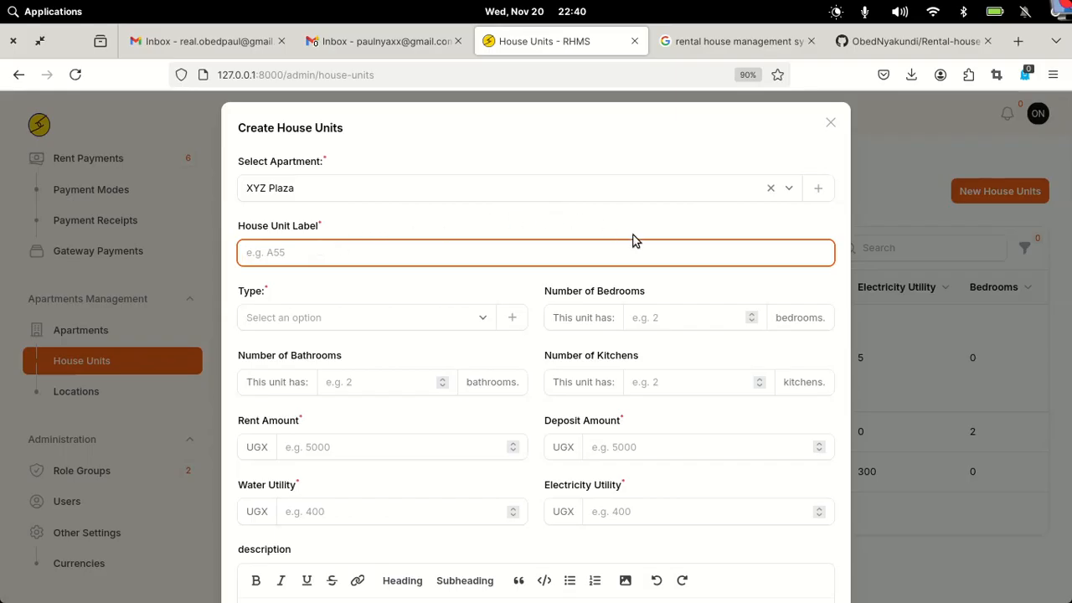
type("A")
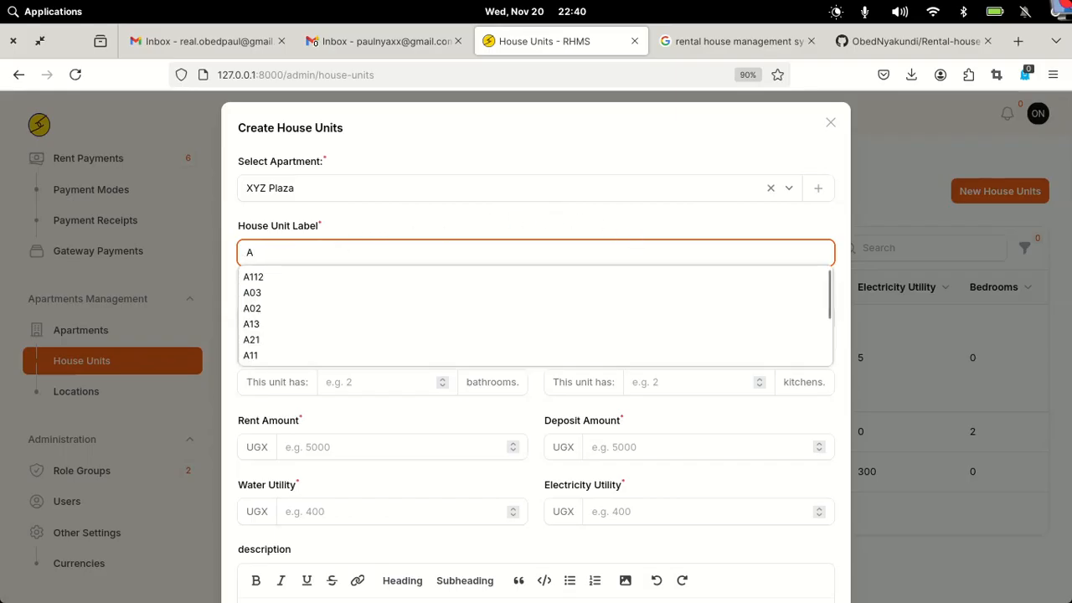
type("01")
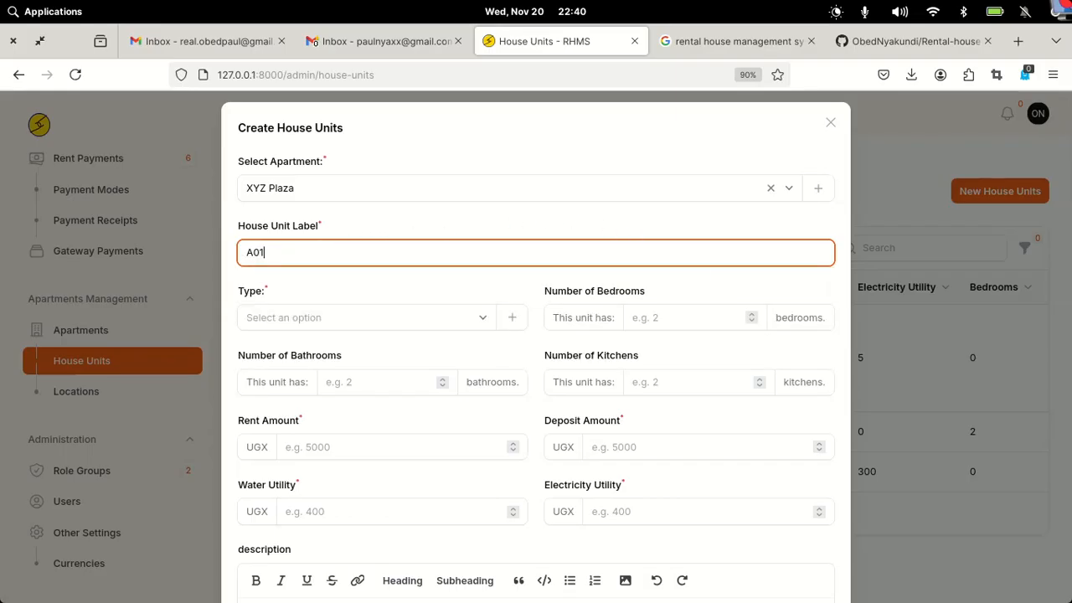
left_click(371, 316)
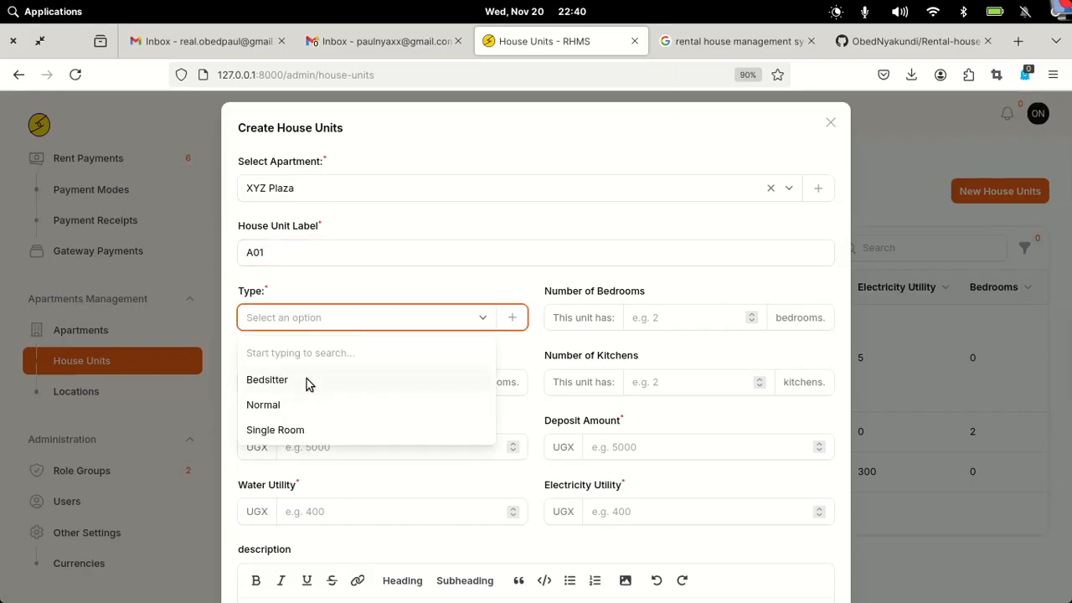
left_click(274, 436)
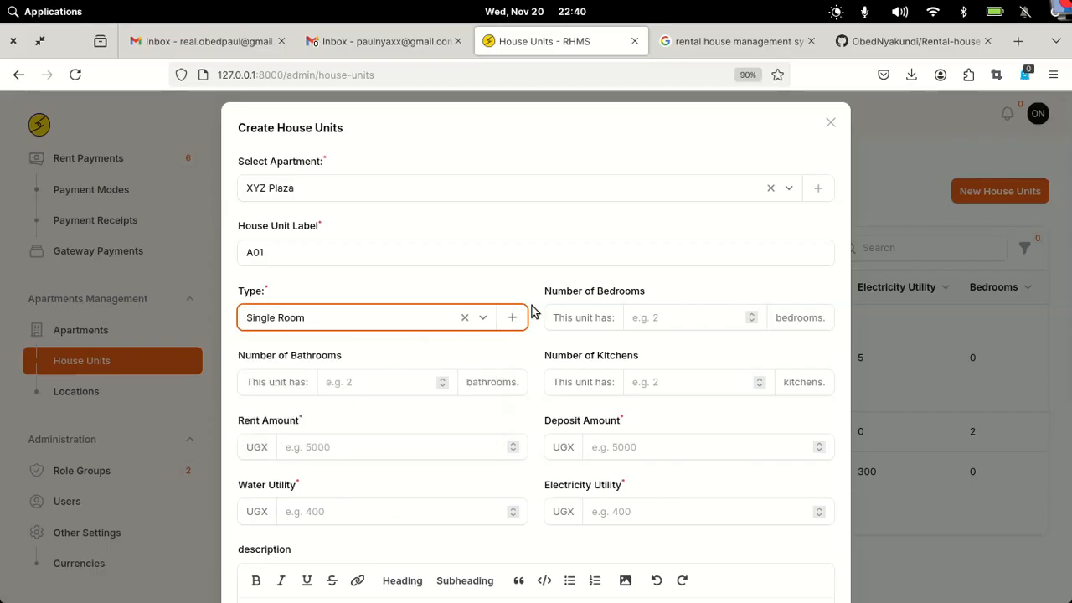
- Enter 0 bedrooms, 0 bathrooms and 0 kitchens, then close the unit form without saving
left_click(698, 315)
type("0")
left_click(353, 381)
type("0")
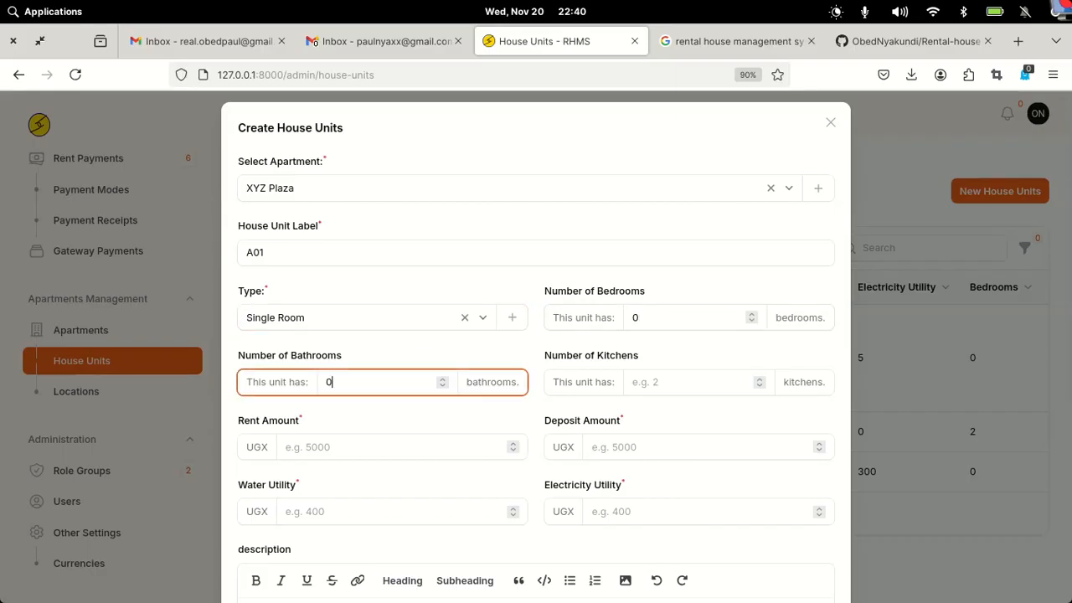
left_click(696, 381)
type("0")
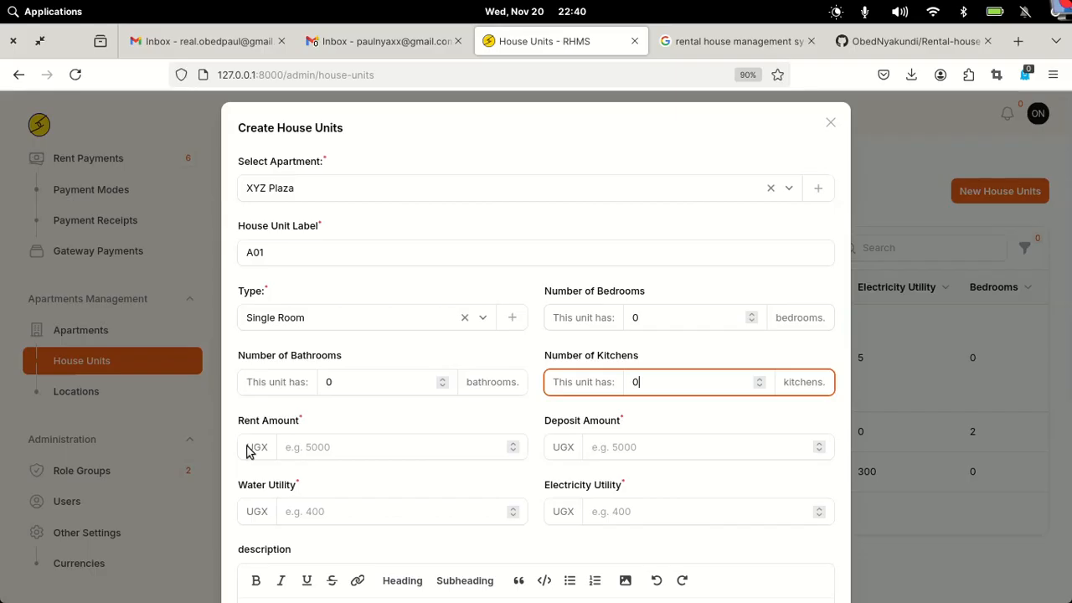
left_click(321, 448)
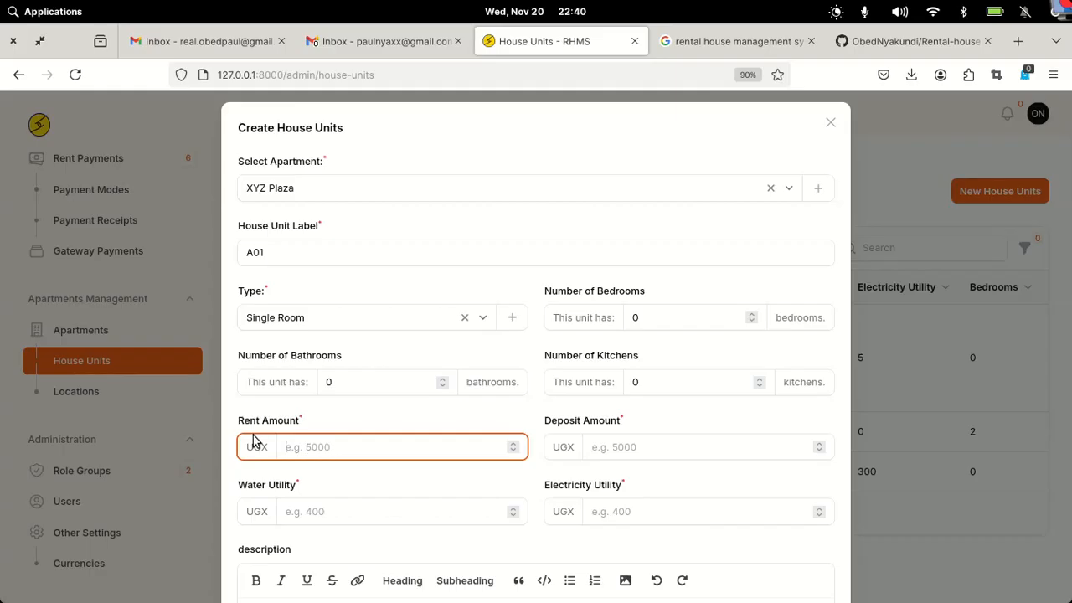
scroll(479, 410, "down", 3)
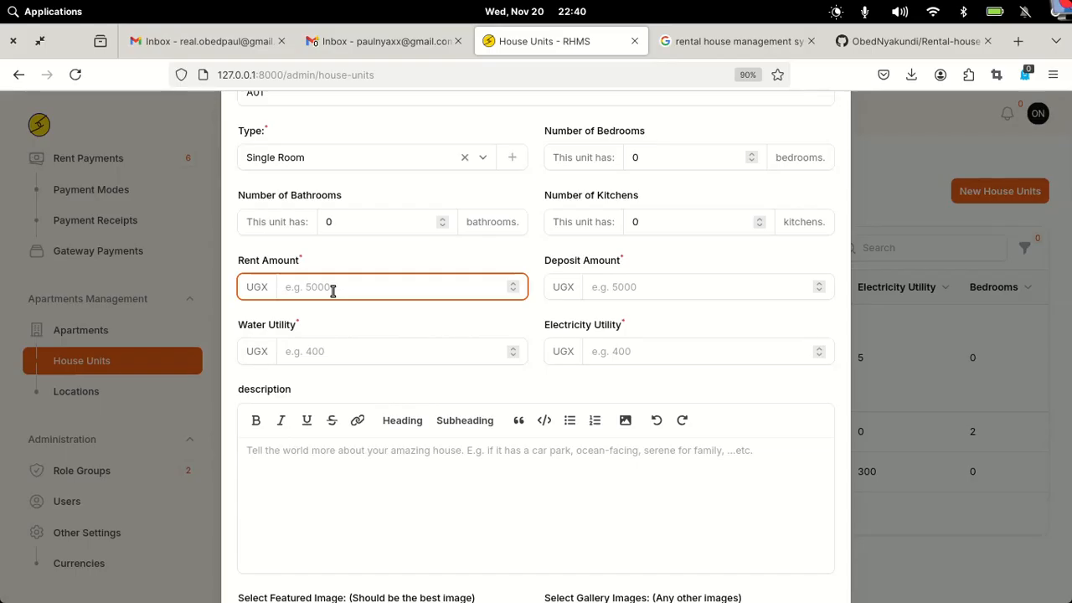
left_click(921, 305)
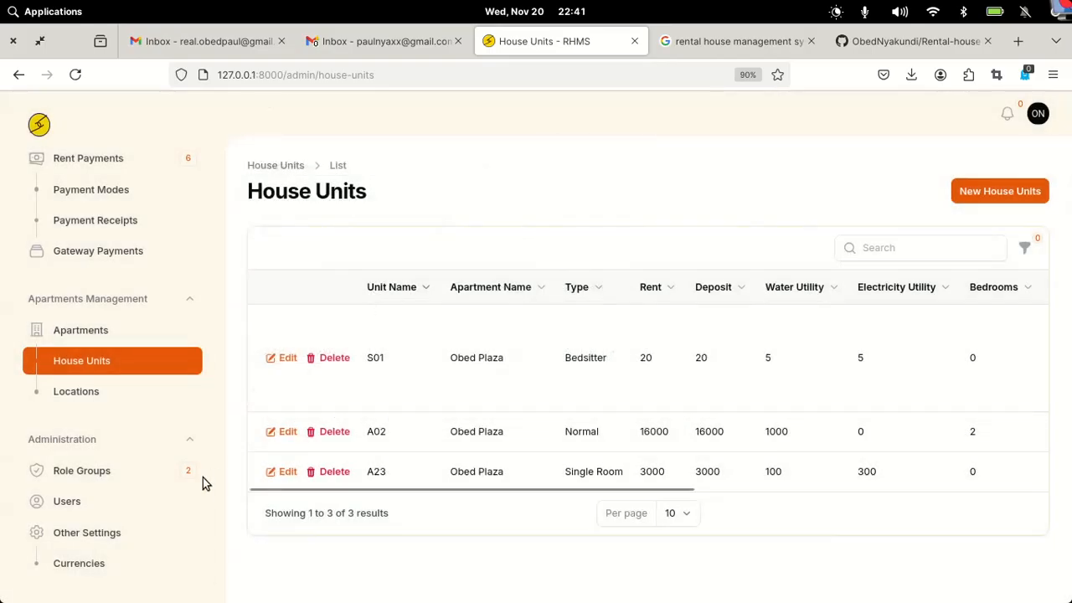
- Change the Other Settings currency to Kenyan Shilling and save the change
scroll(89, 481, "down", 1)
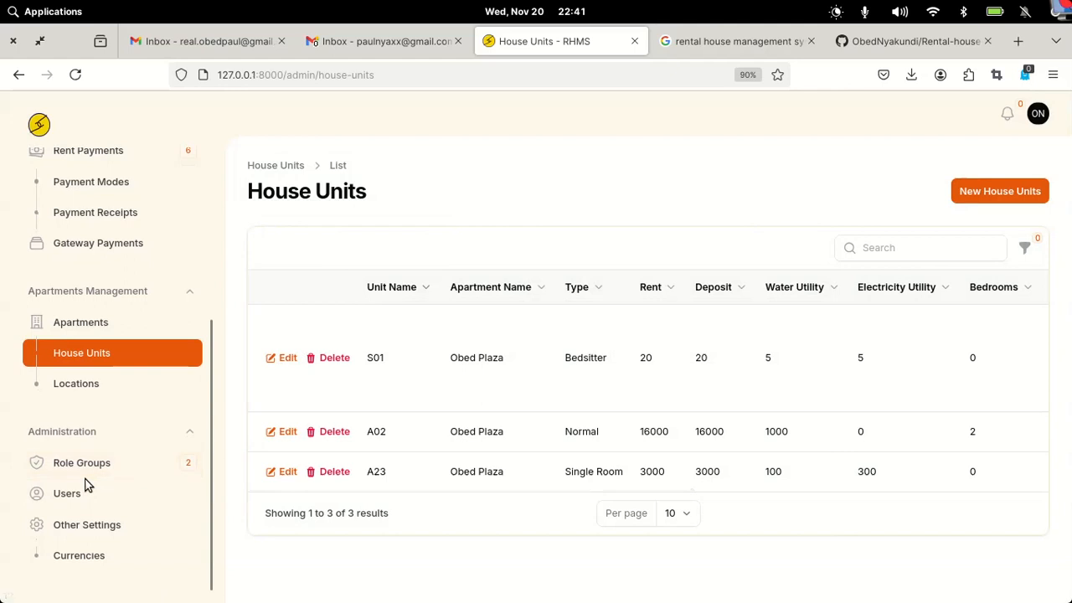
left_click(94, 531)
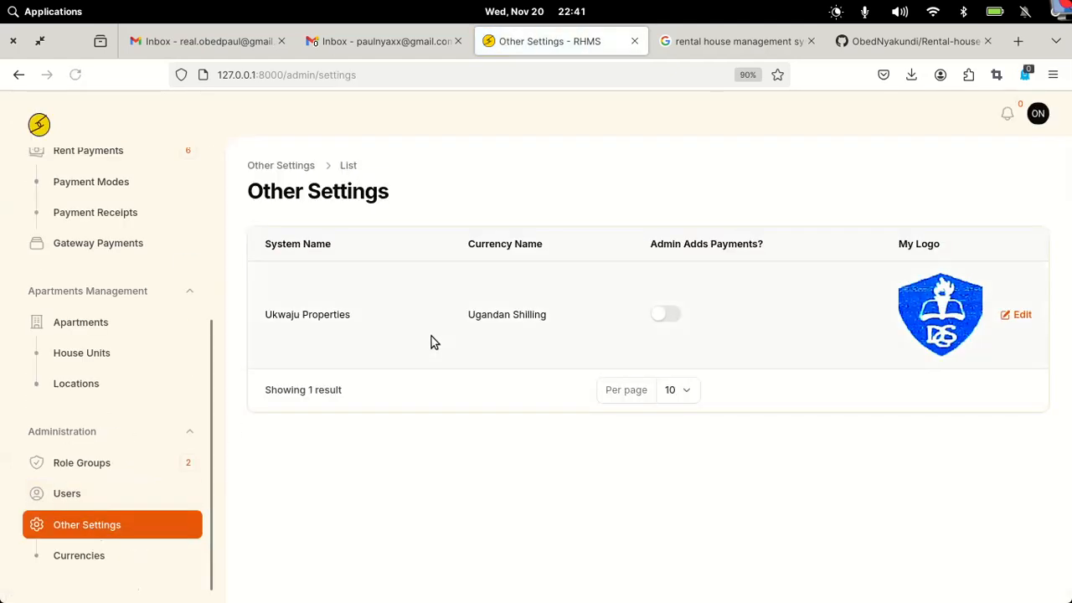
left_click(511, 324)
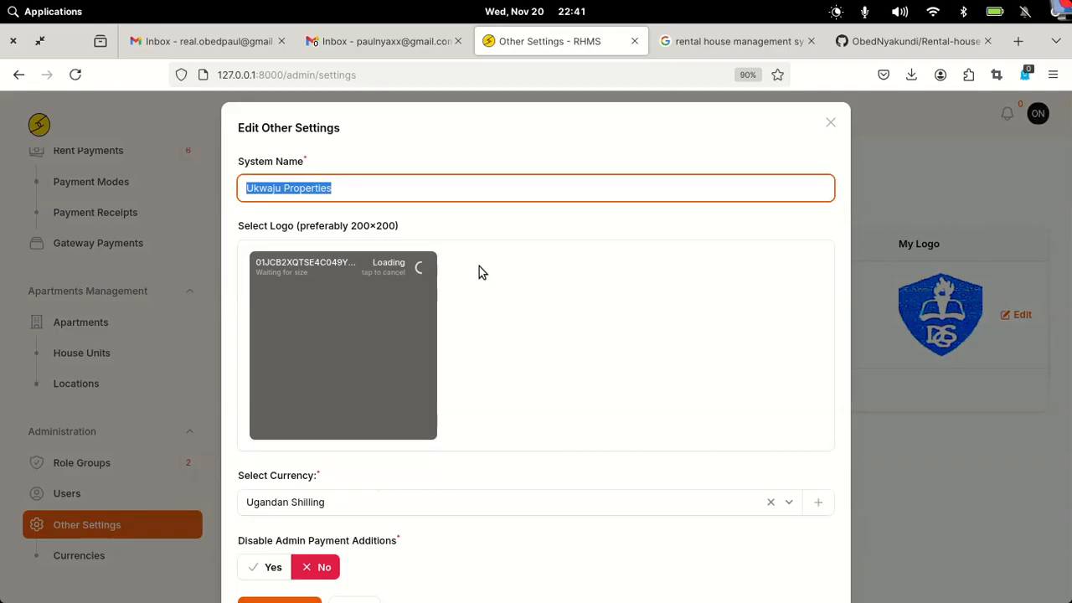
scroll(479, 268, "down", 1)
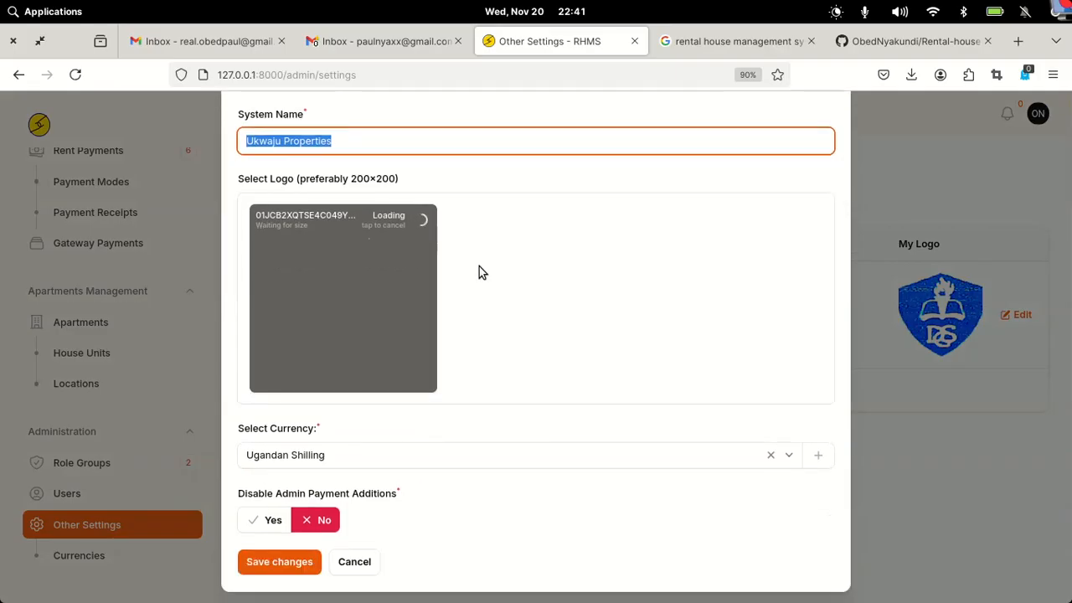
left_click(361, 457)
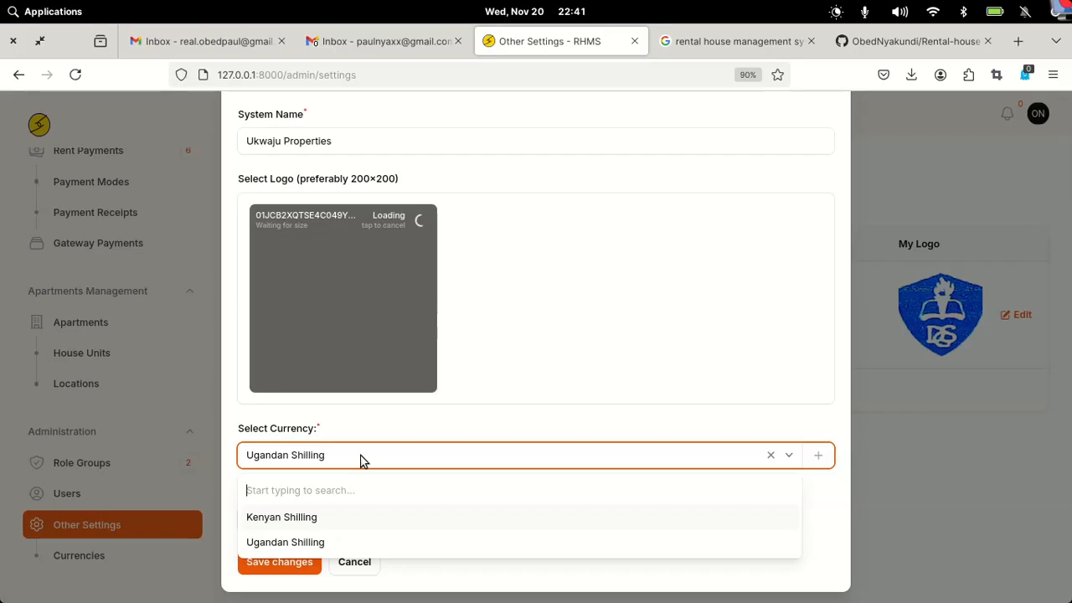
left_click(294, 519)
left_click(278, 570)
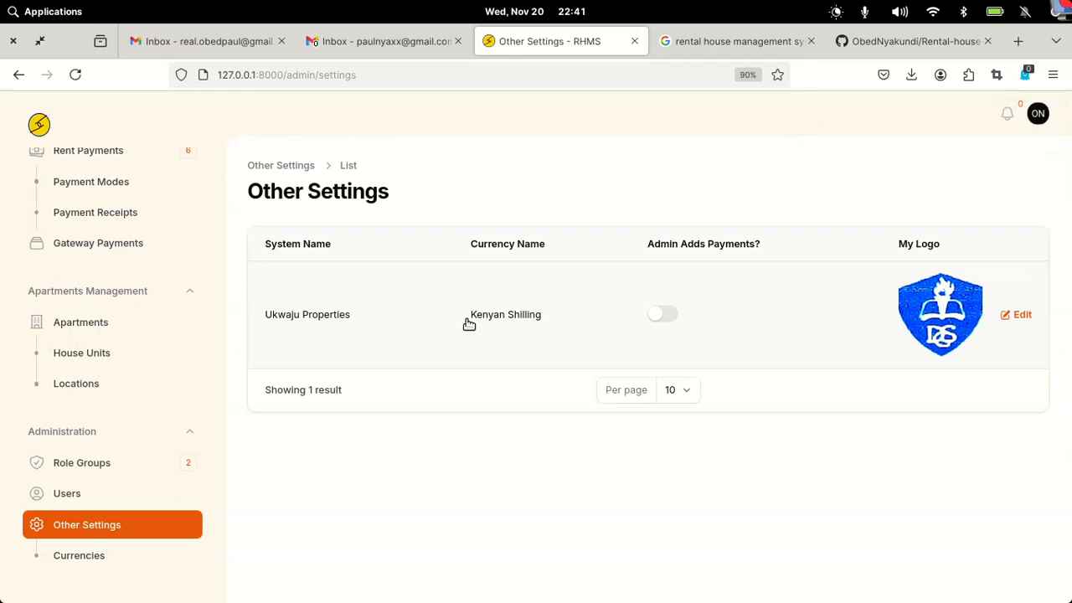
- Reopen the settings record and inspect the stalled logo load in the developer console
left_click(927, 313)
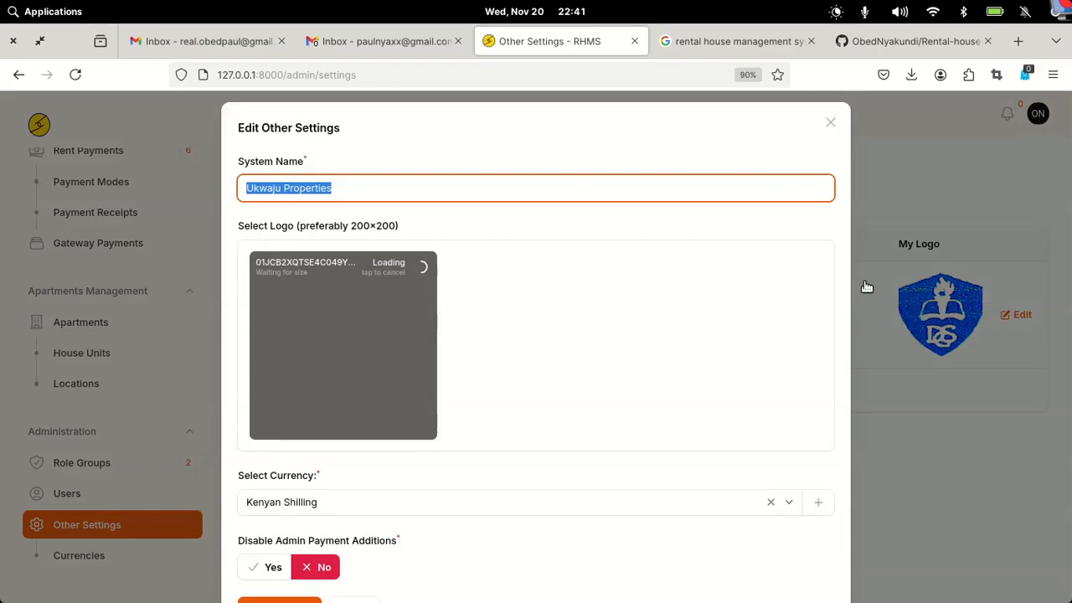
left_click(413, 263)
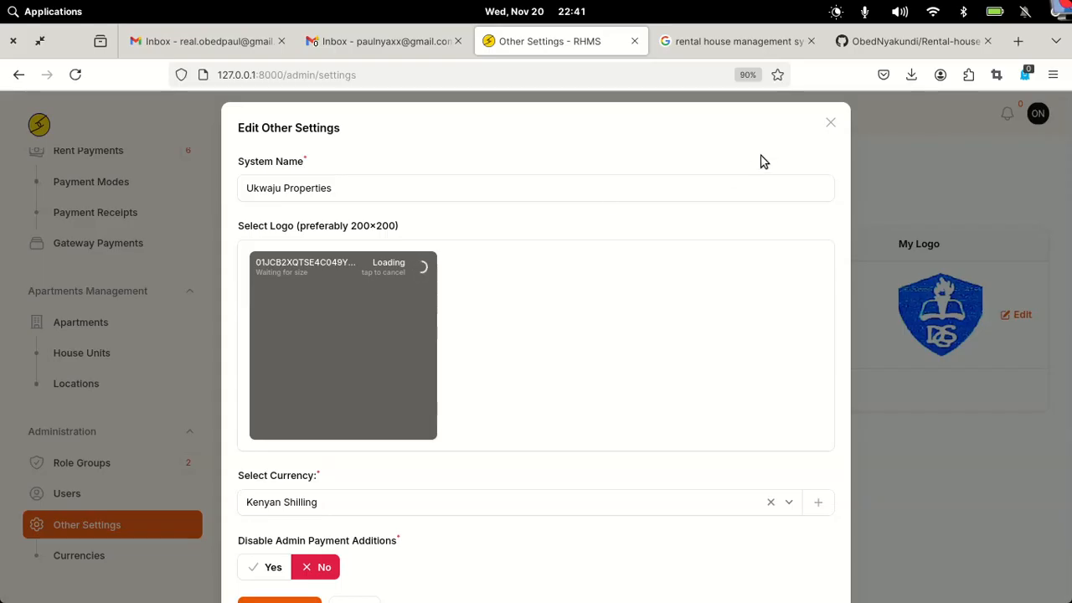
right_click(763, 355)
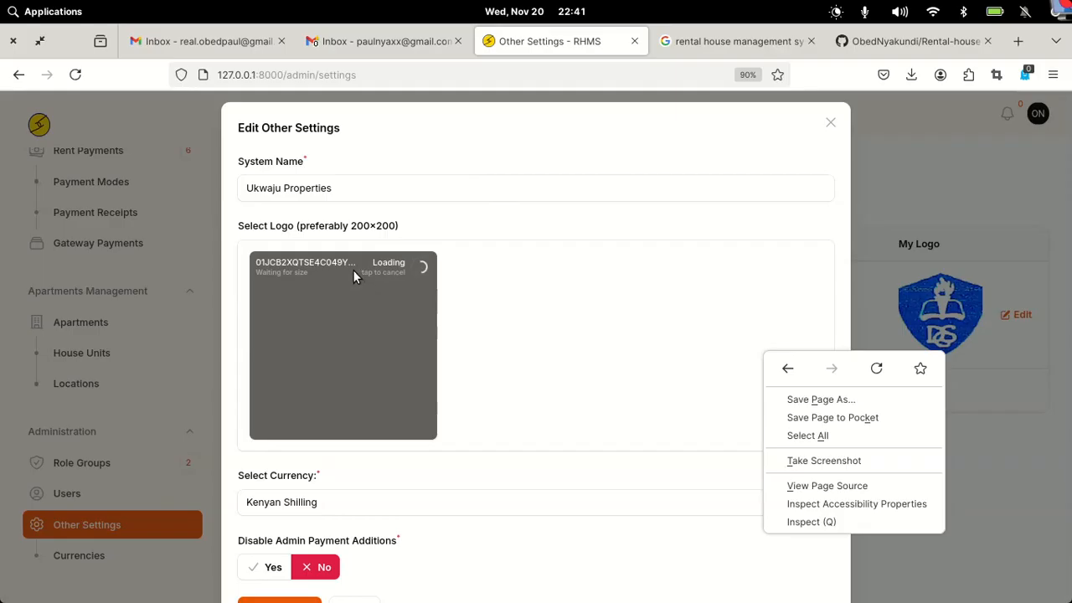
left_click(804, 514)
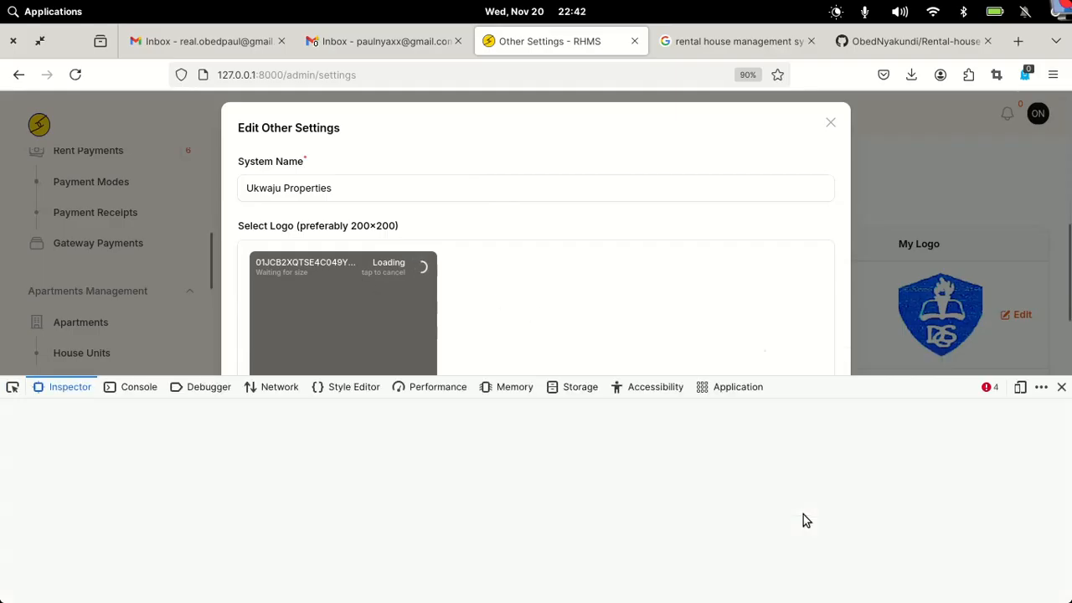
left_click(986, 387)
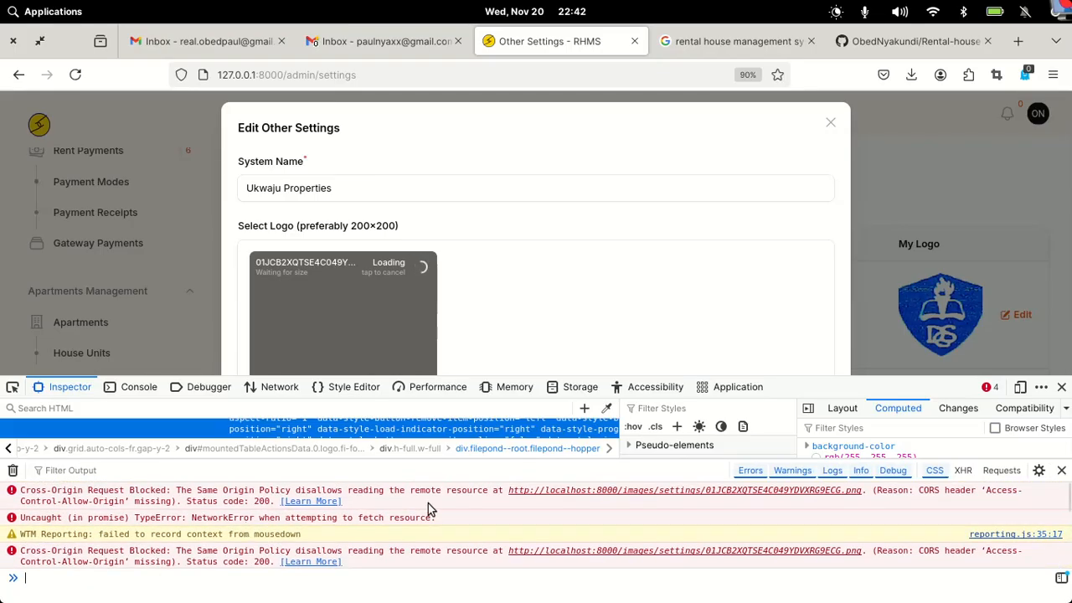
- Open the failing logo URL in a new tab, close devtools, and switch to Google results
right_click(677, 492)
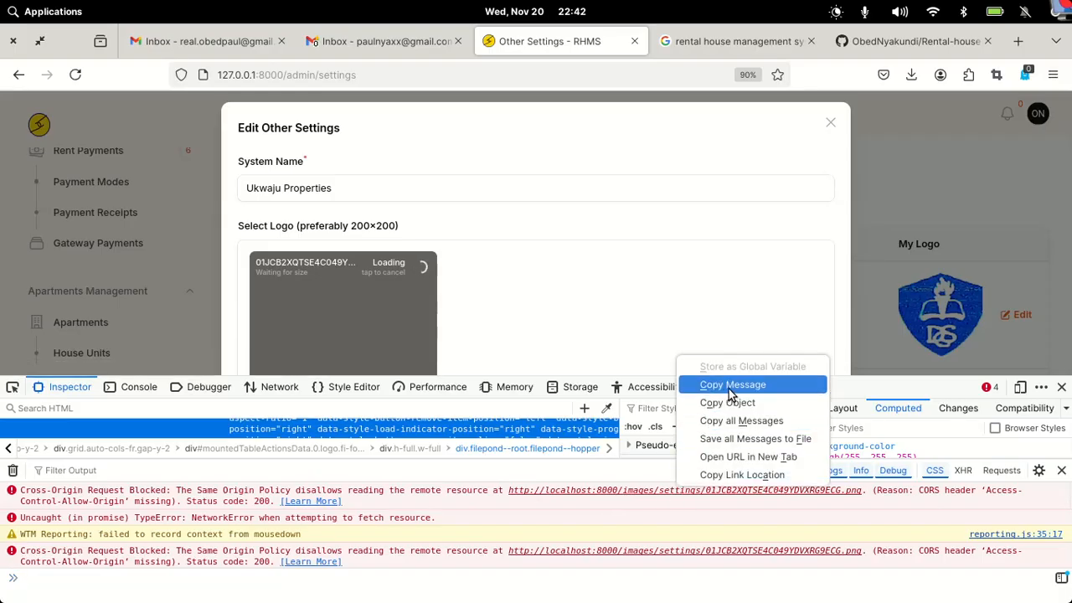
left_click(713, 458)
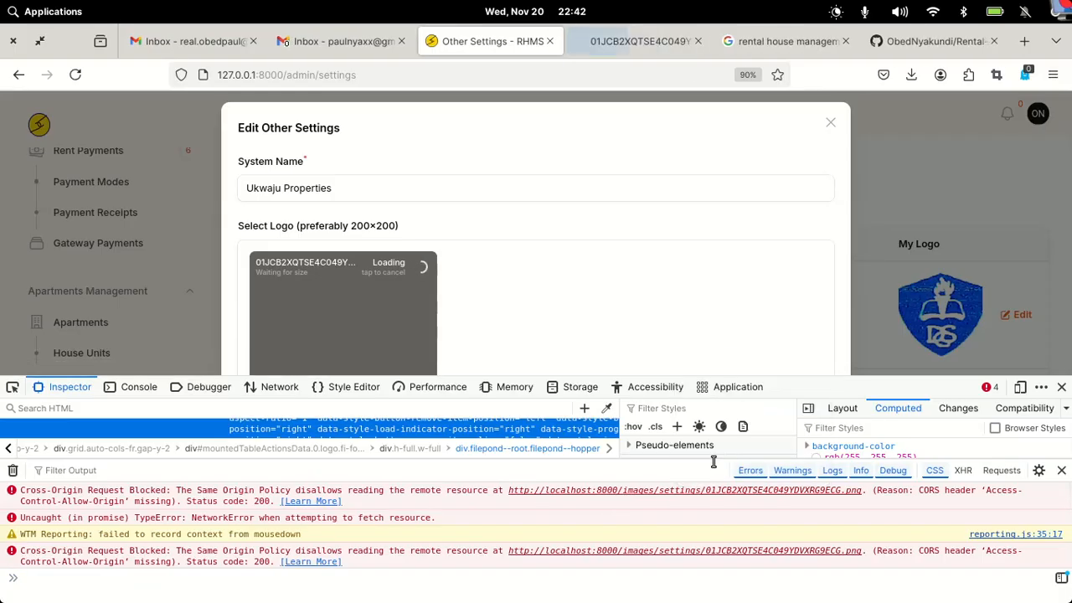
left_click(623, 41)
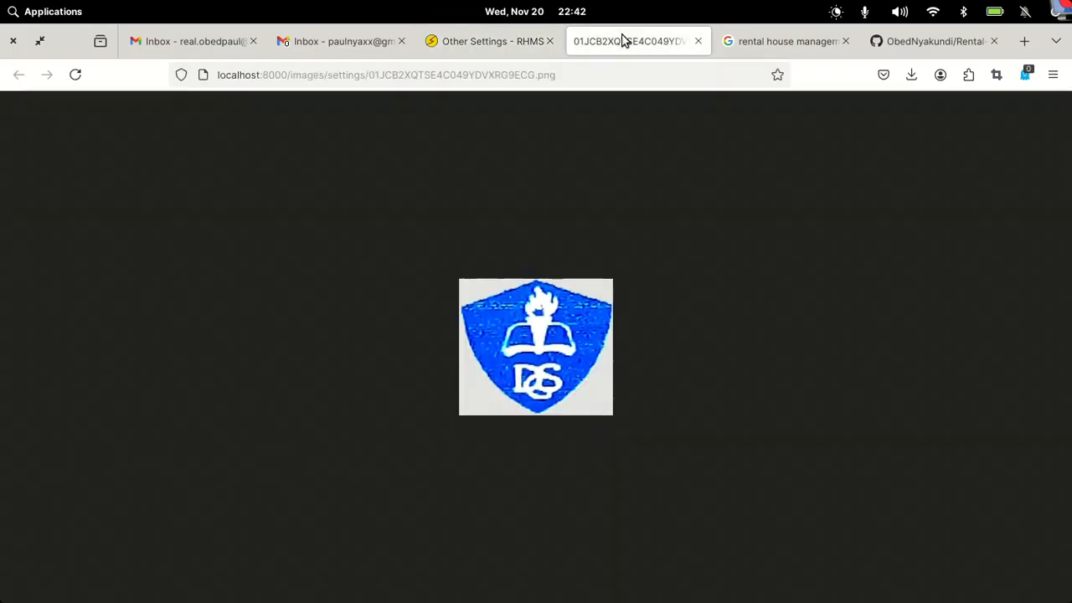
left_click(492, 38)
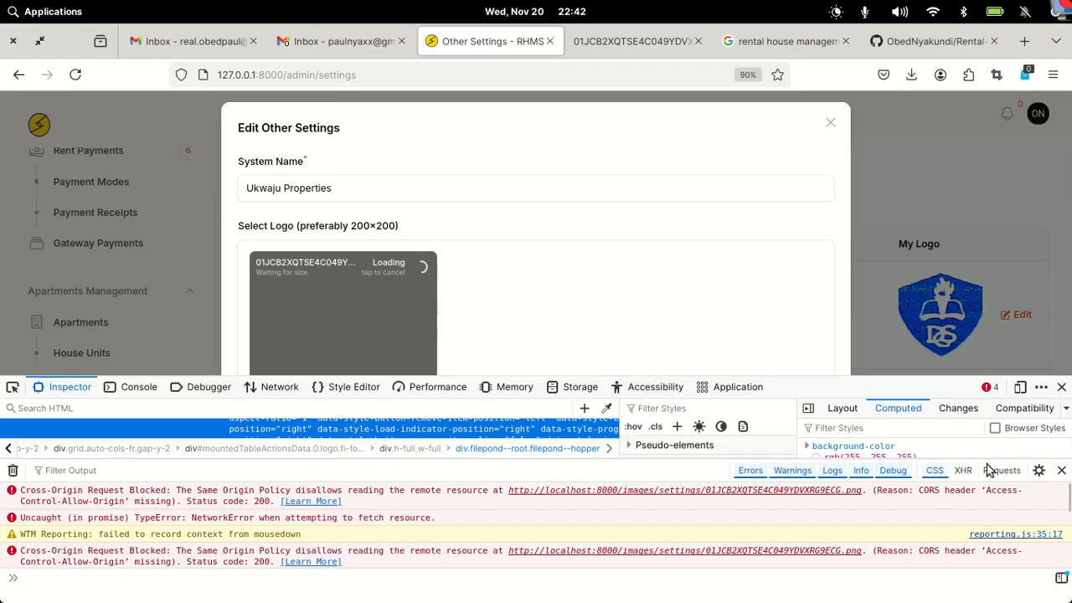
left_click(1062, 387)
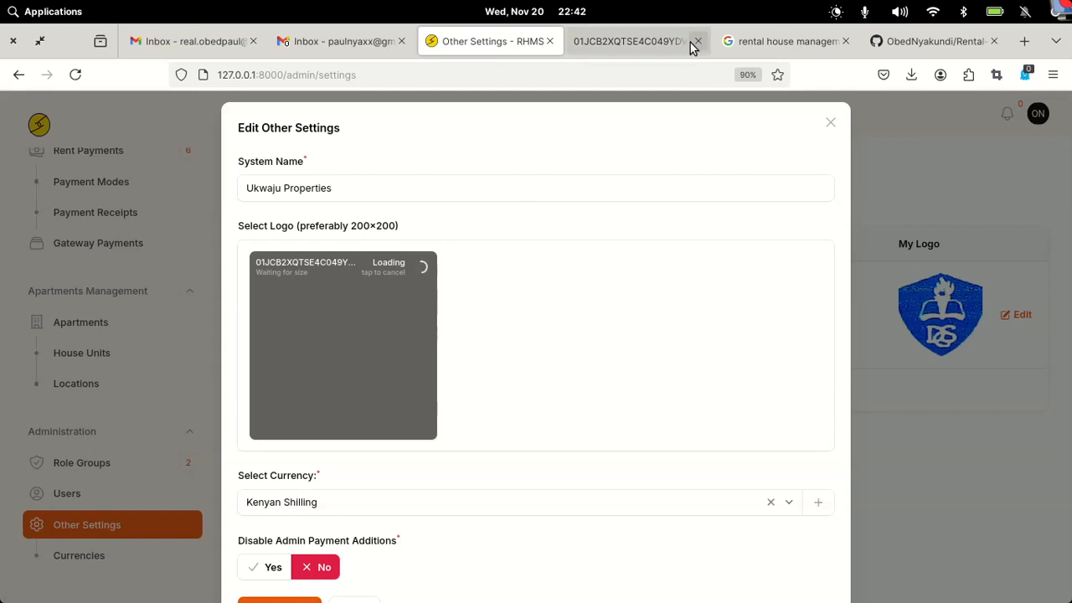
left_click(783, 46)
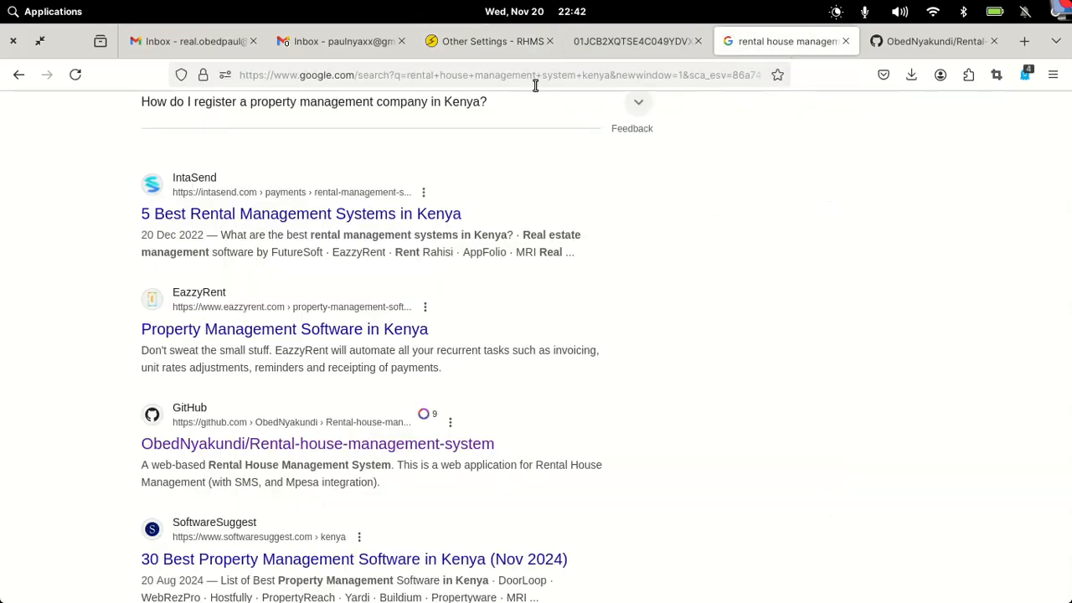
- Load the test.ukwaju.systems site and log in to its admin area
left_click(396, 75)
type("test.ukwaju.systems/")
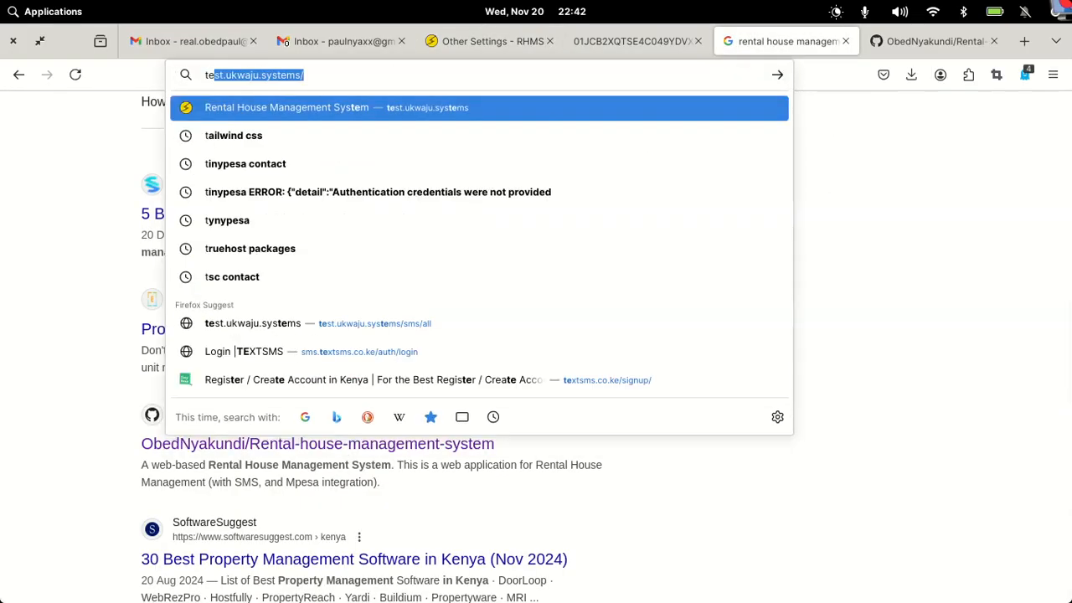
key("End")
key("Return")
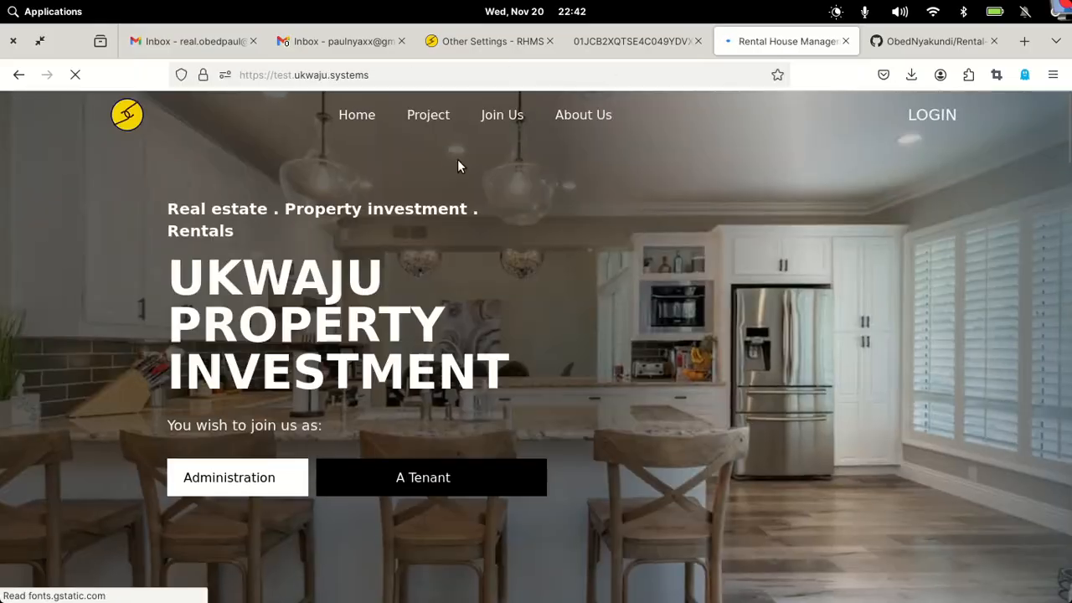
left_click(940, 117)
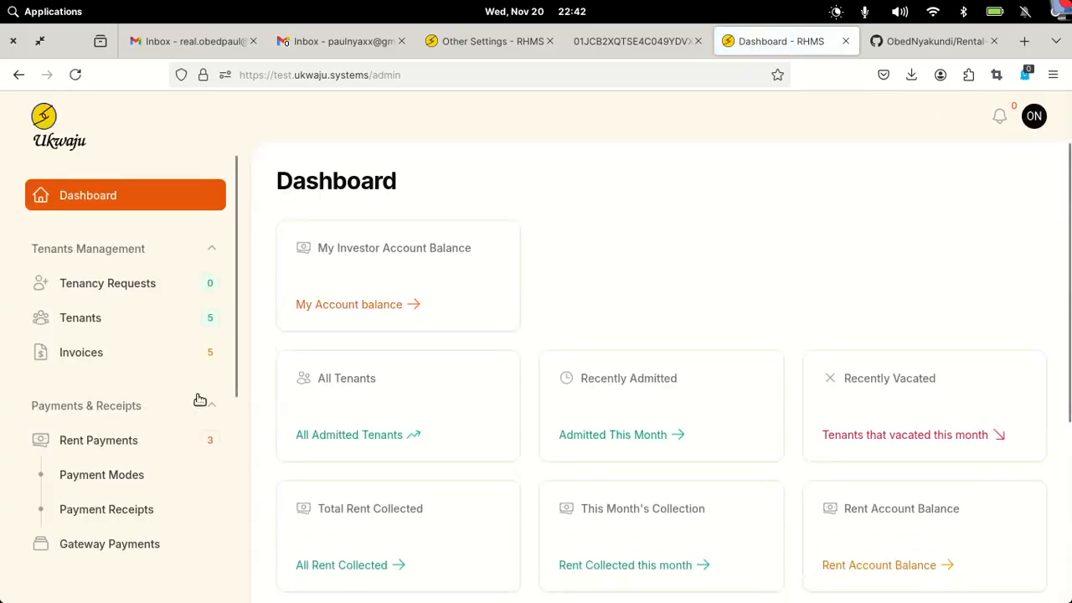
- Open the Other Settings record, close it unchanged, and view the logo image tab
scroll(201, 399, "down", 4)
left_click(112, 512)
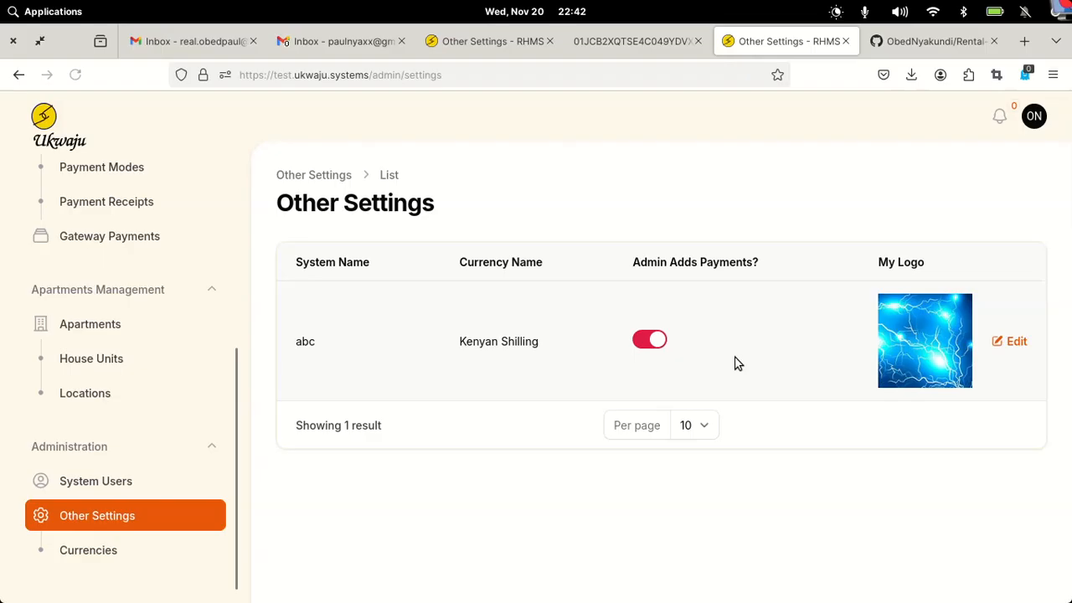
left_click(902, 342)
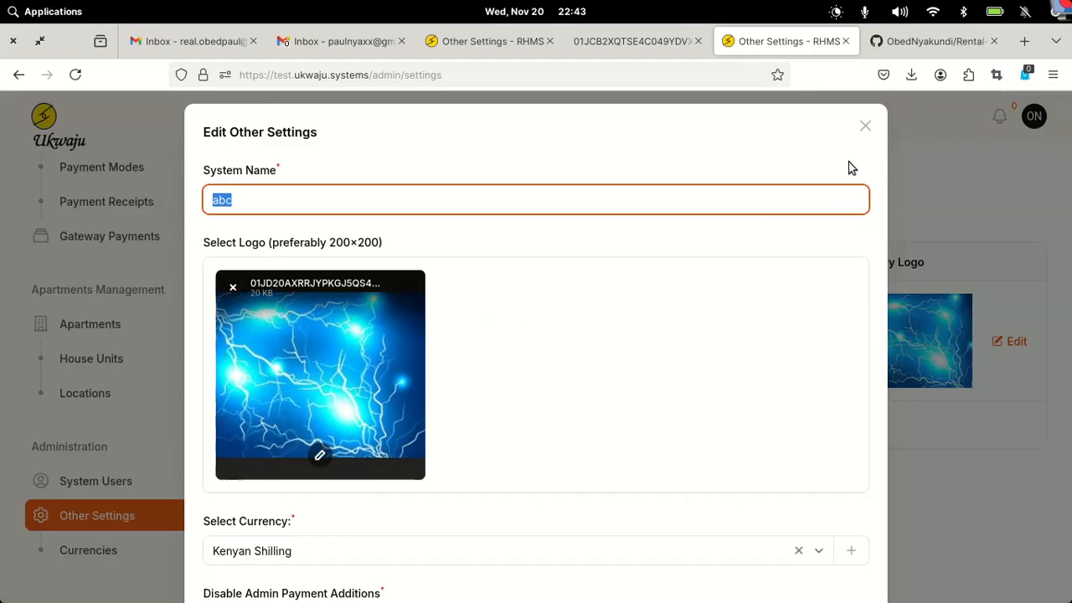
left_click(866, 126)
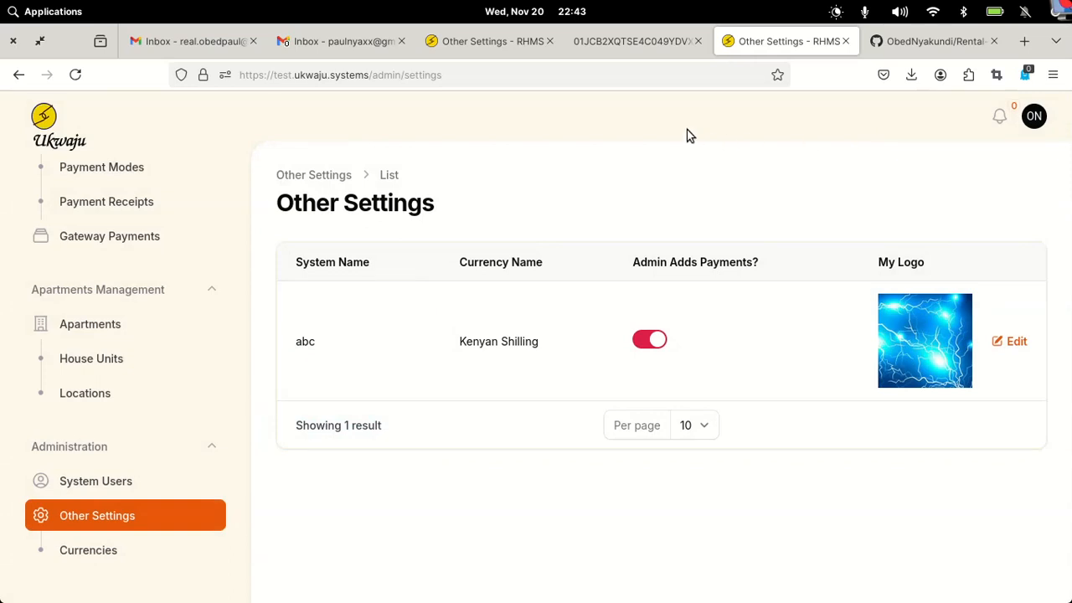
left_click(607, 42)
- Save the local site's Other Settings changes
left_click(495, 41)
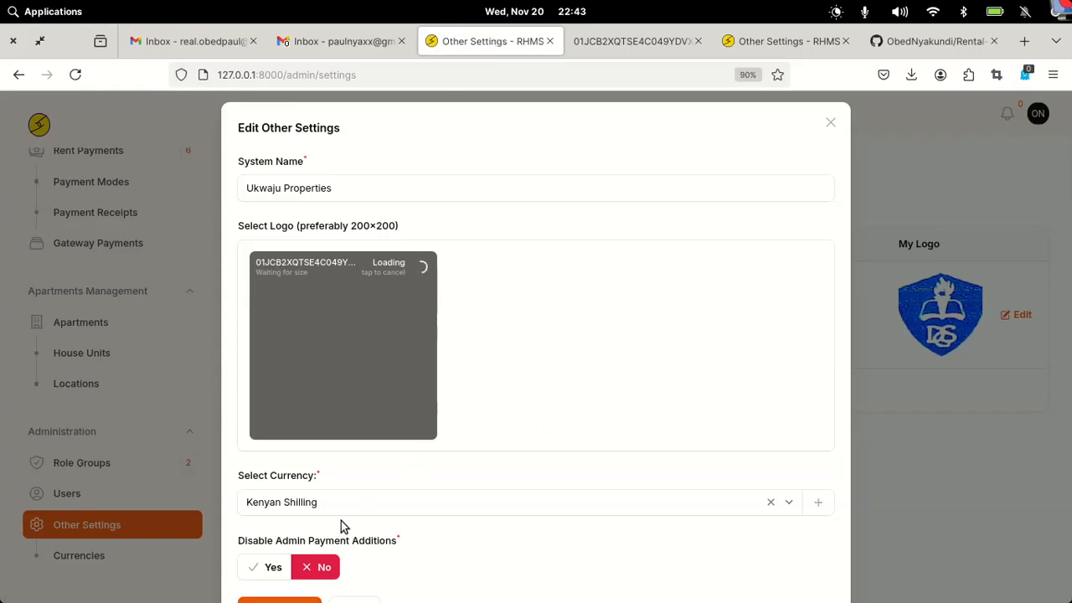
scroll(371, 507, "down", 1)
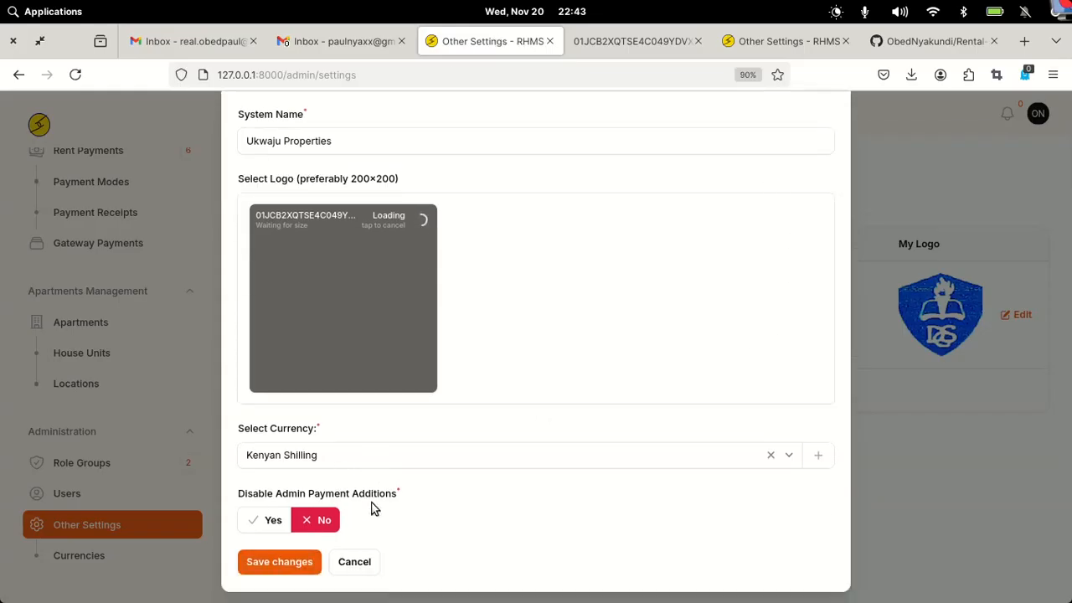
left_click(277, 568)
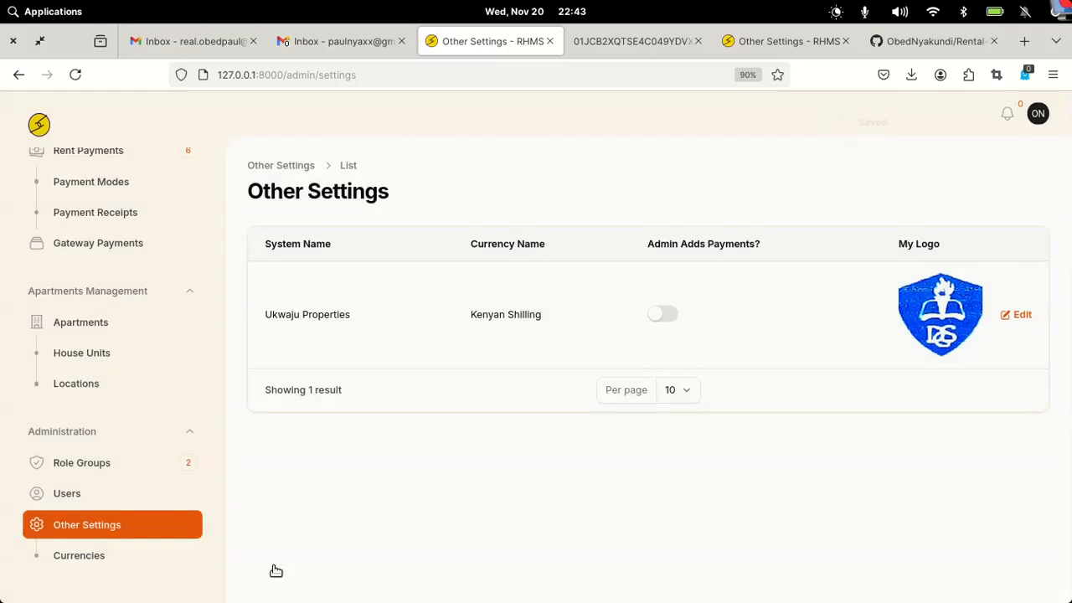
- Start a new house unit B01 in XYZ Plaza with type Single Room
left_click(56, 359)
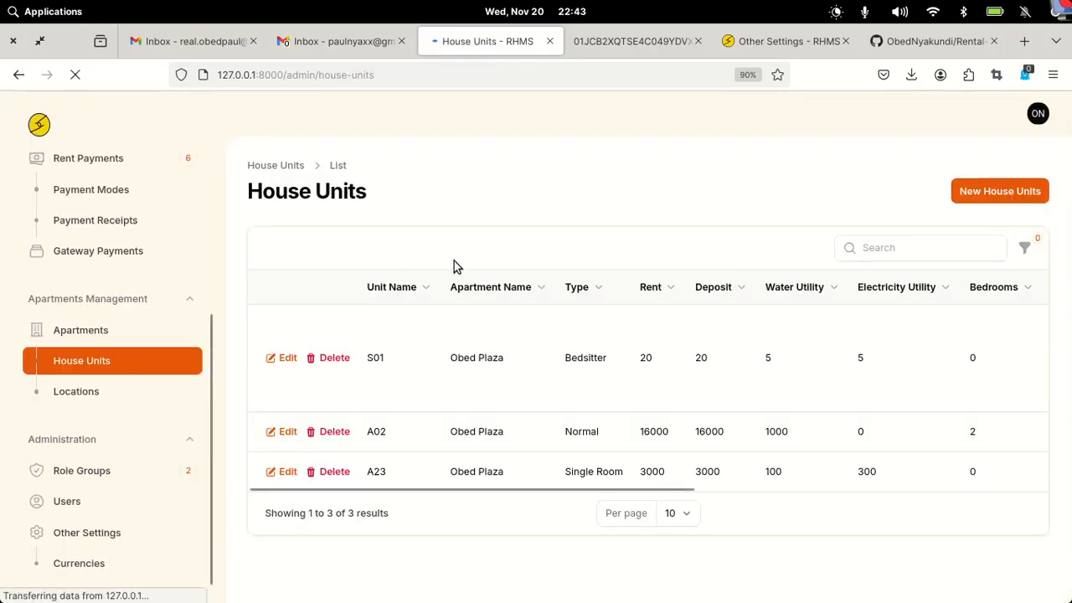
left_click(1016, 183)
left_click(555, 197)
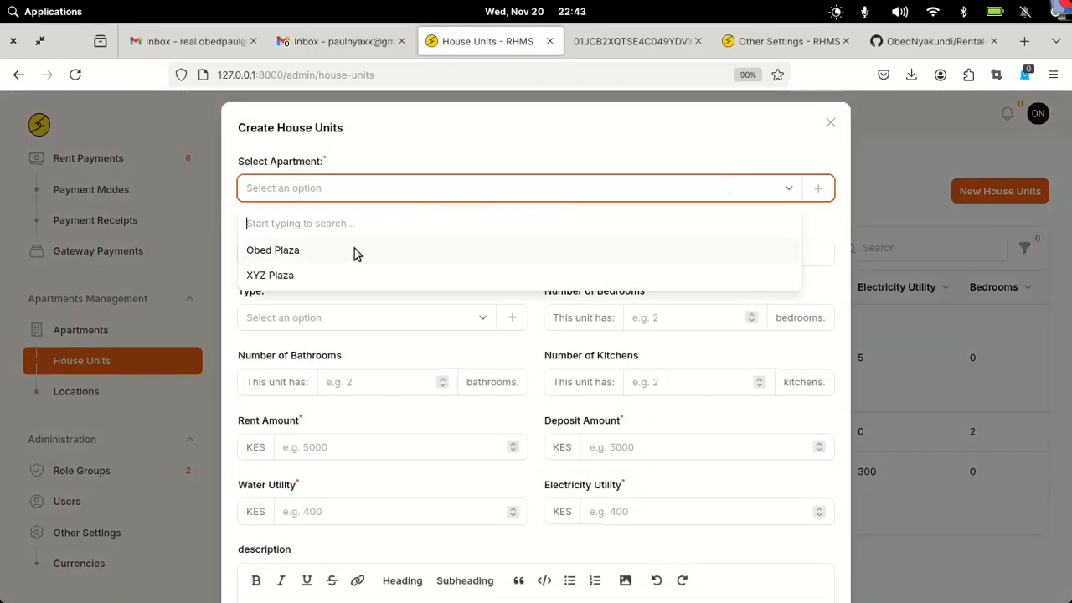
left_click(316, 275)
left_click(261, 248)
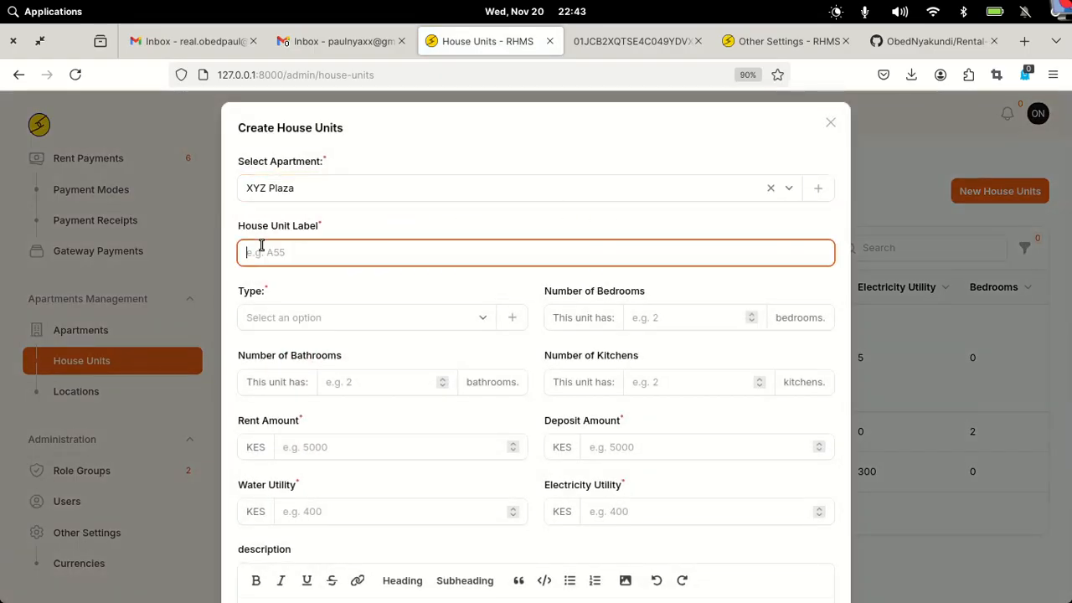
type("B01")
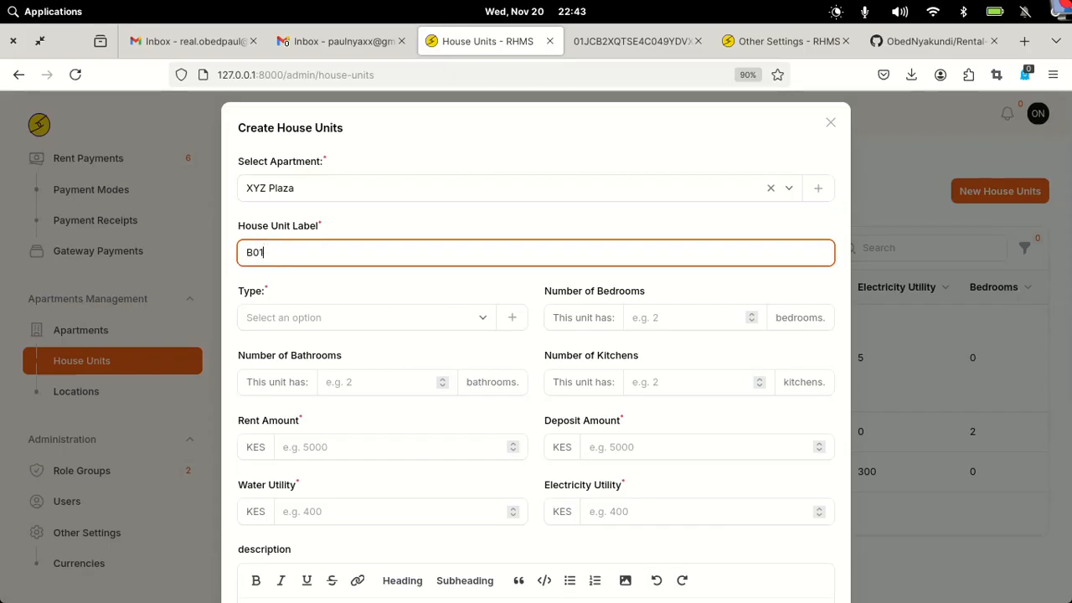
left_click(309, 318)
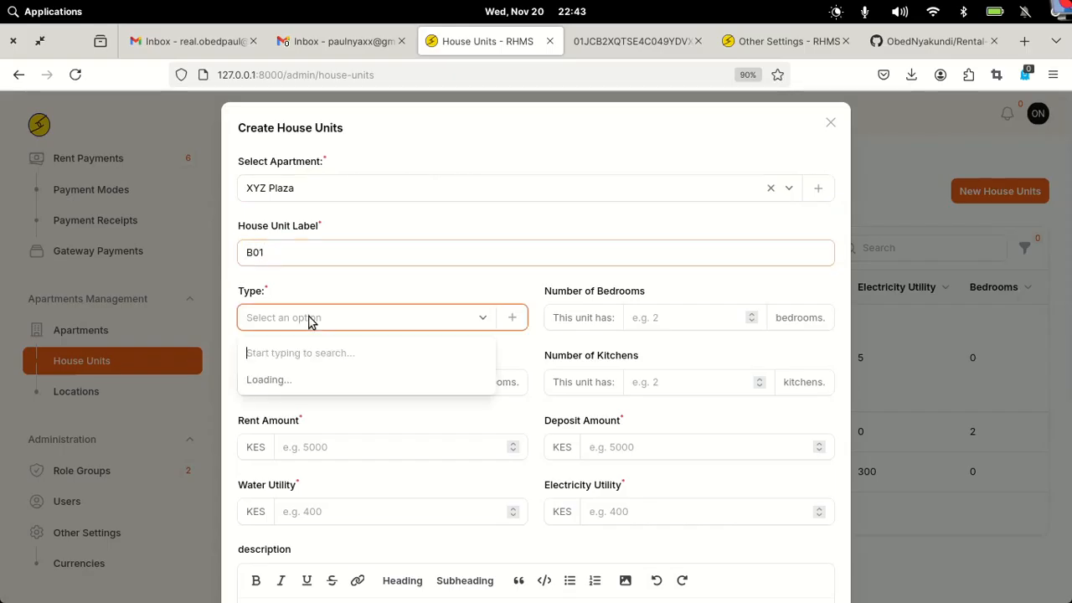
left_click(274, 430)
- Enter 0 bedrooms, kitchens and bathrooms, rent and deposit 3000, water 200, electricity 0
left_click(692, 317)
type("0")
left_click(708, 379)
type("0")
left_click(341, 381)
type("0")
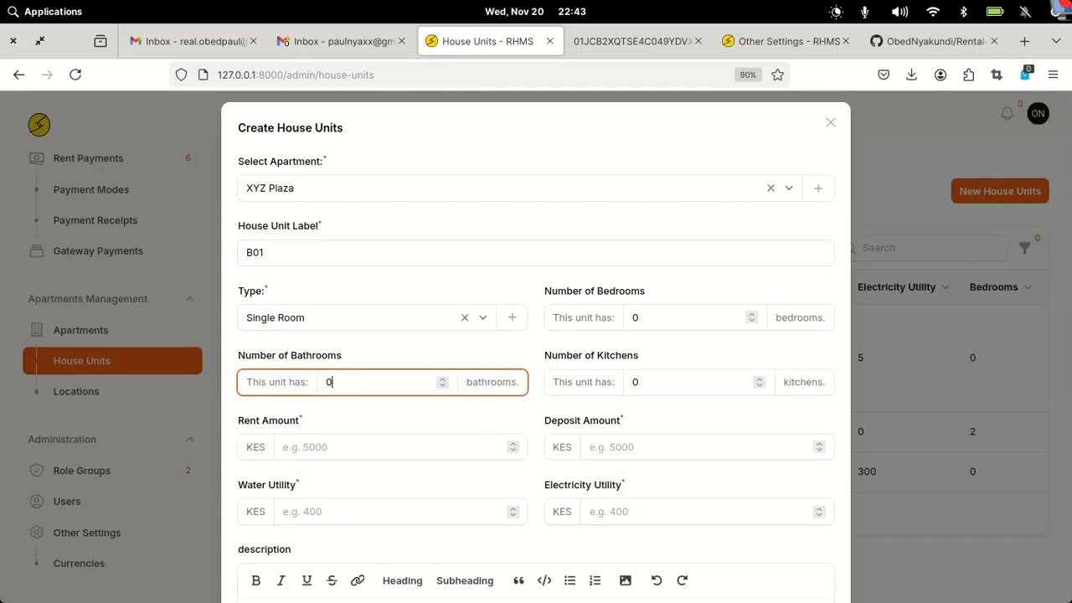
left_click(321, 447)
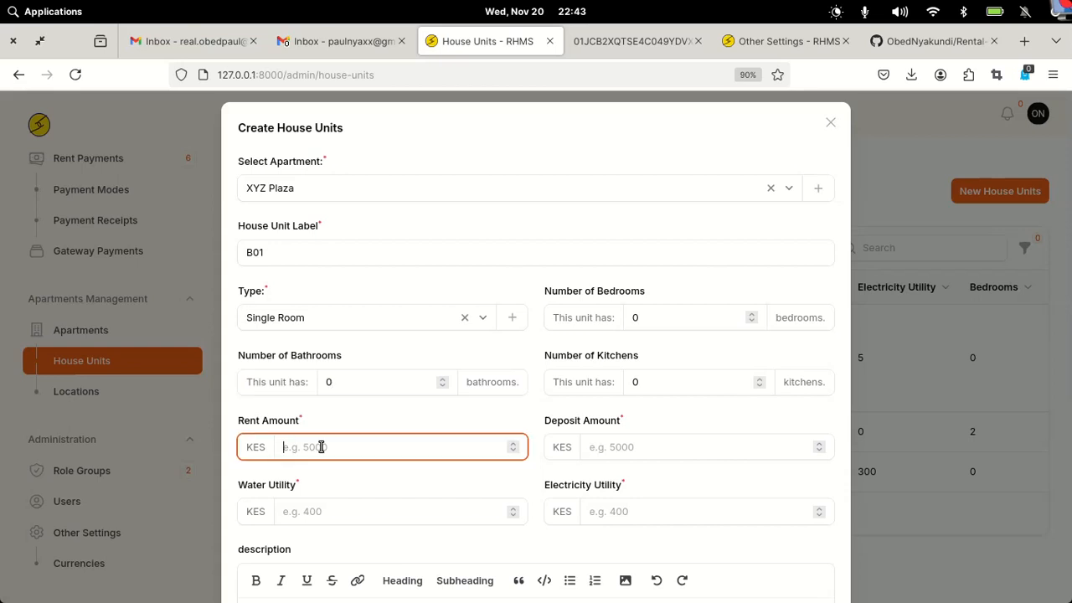
type("3000")
left_click(666, 450)
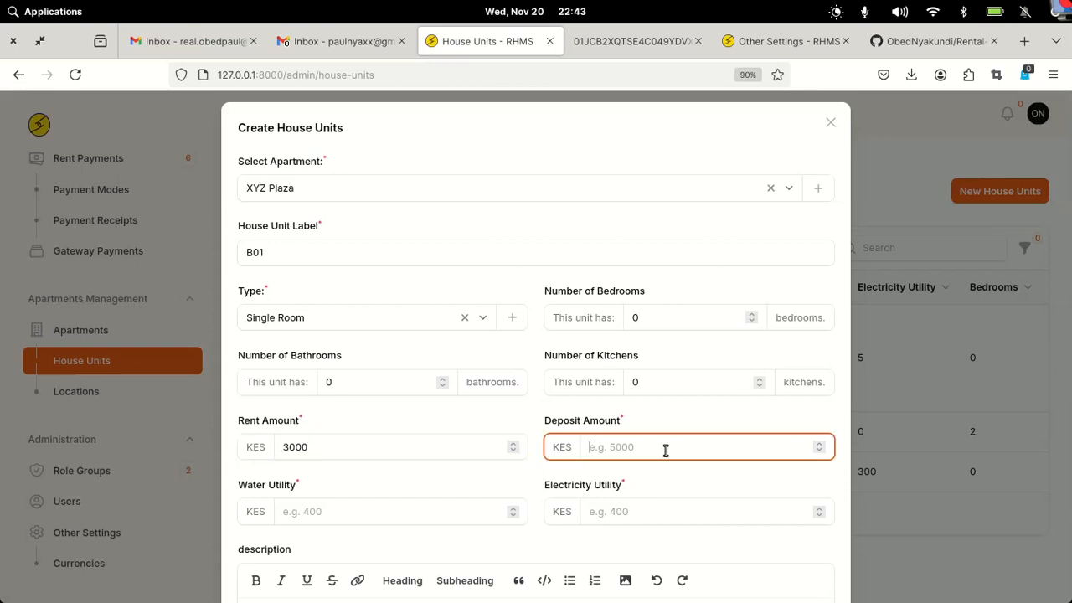
type("3000")
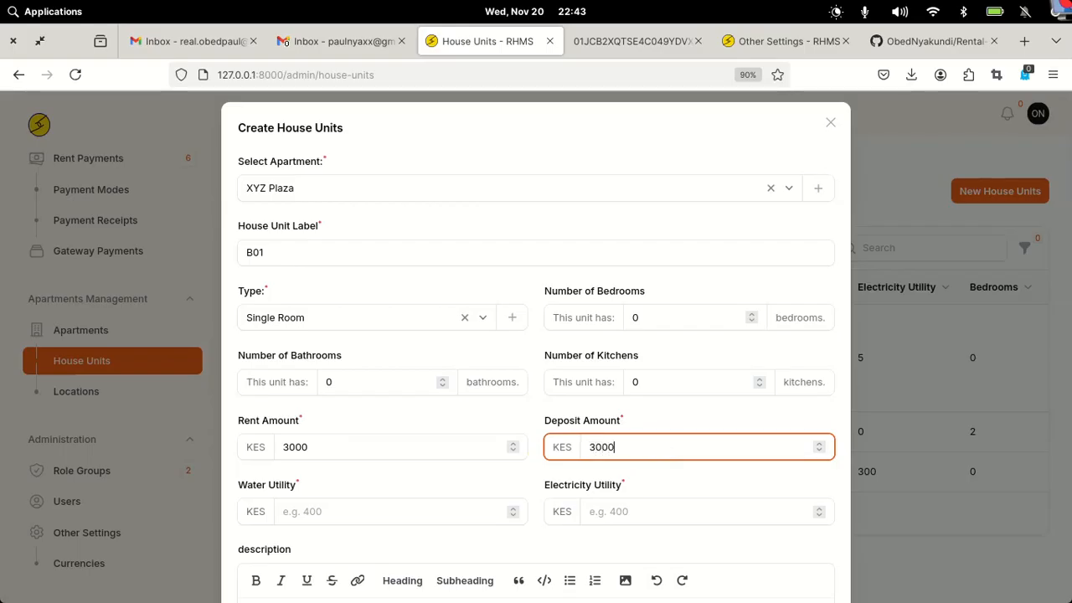
left_click(361, 512)
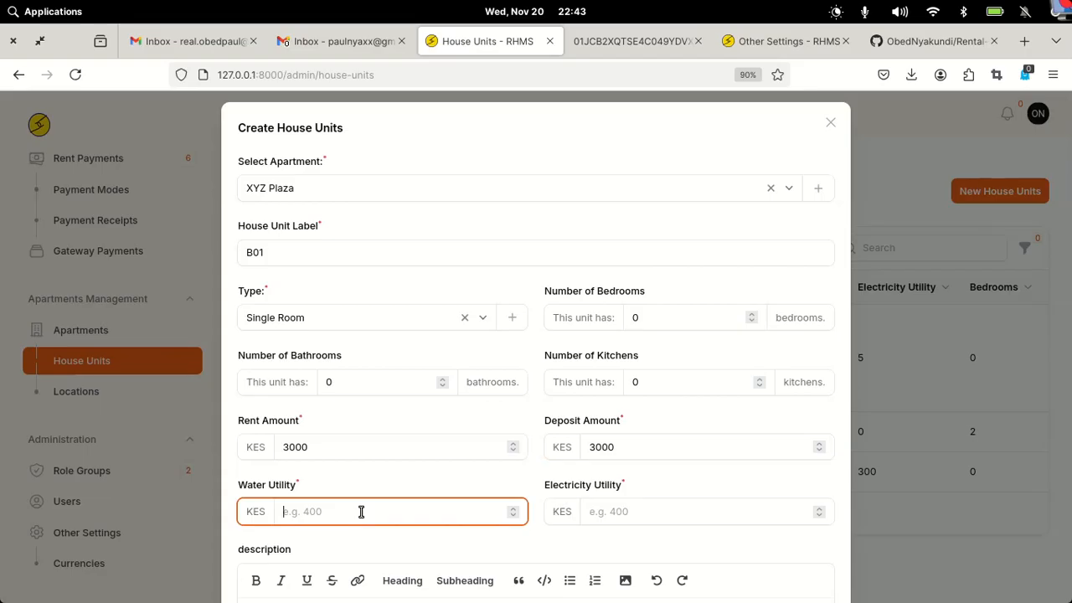
type("200")
left_click(653, 510)
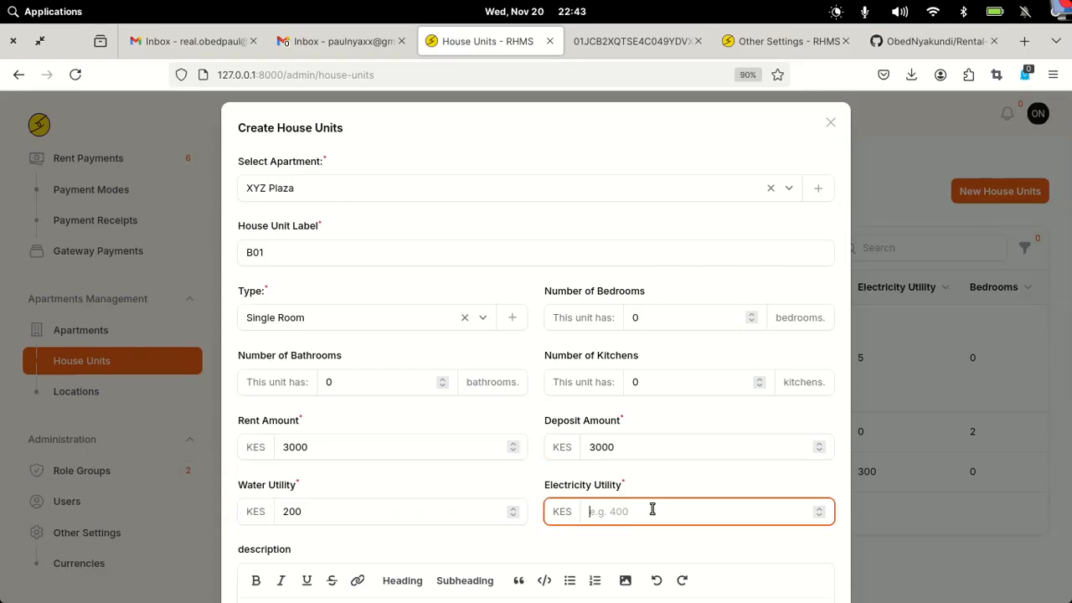
type("0")
scroll(269, 387, "down", 4)
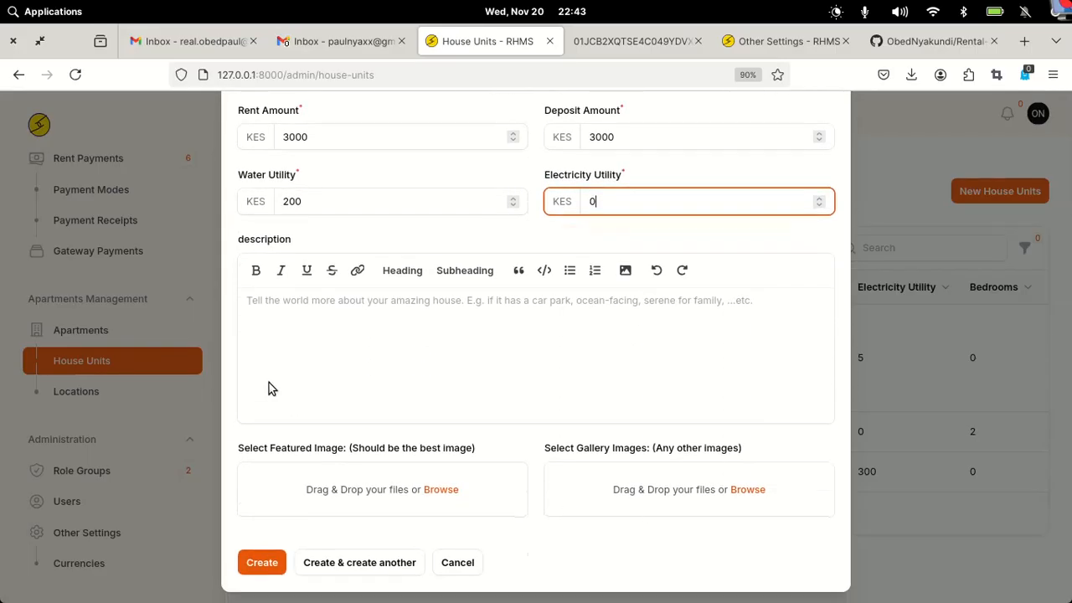
- Write 'This is an amazing single-room' and 'It has the following amenities:' as the description
left_click(310, 301)
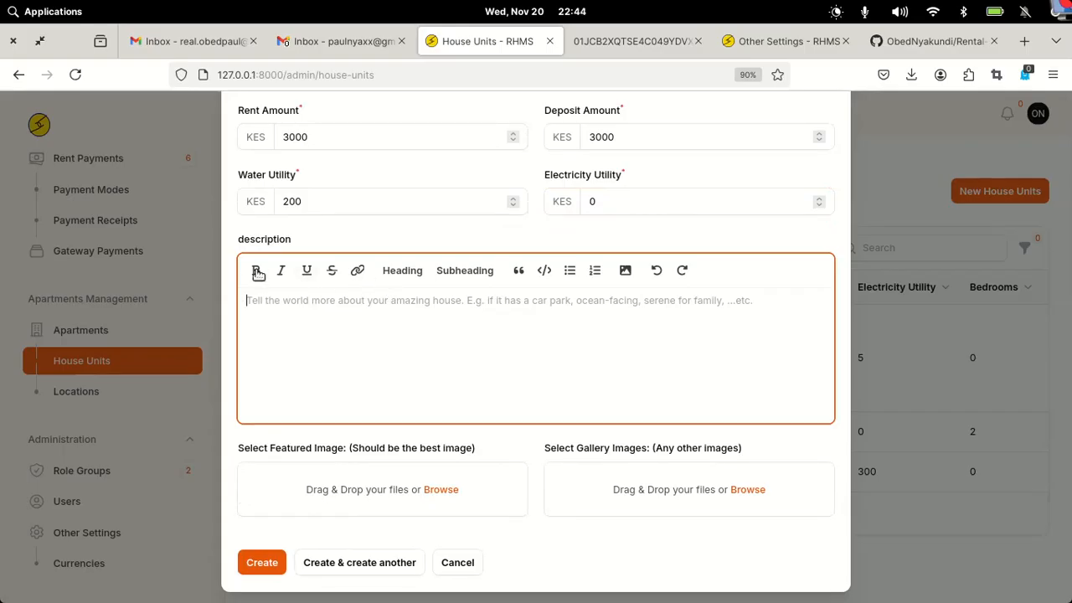
type("h")
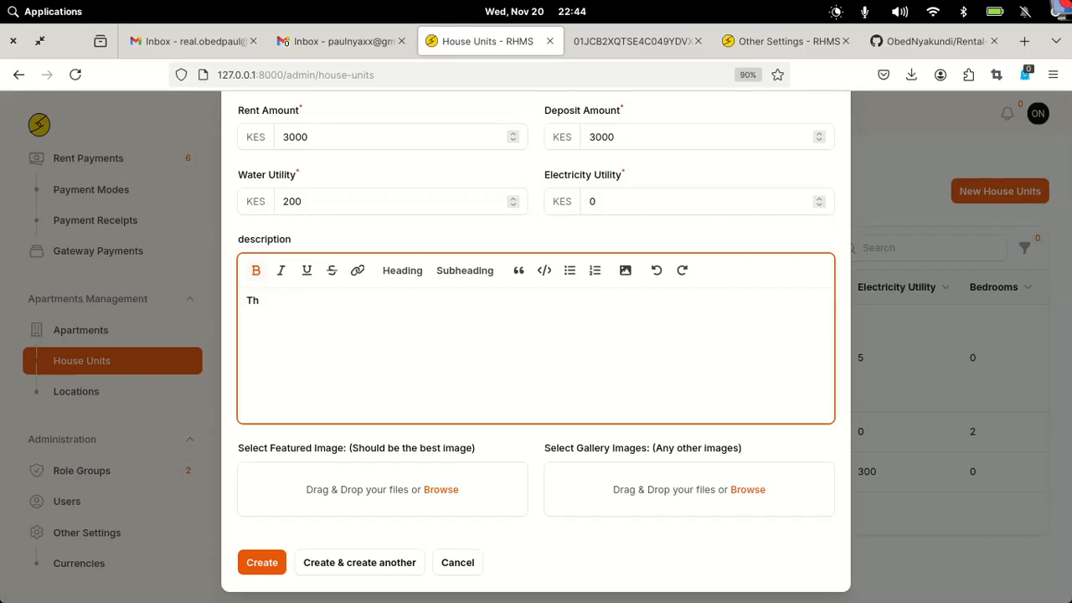
type("is is an amazing singleroom")
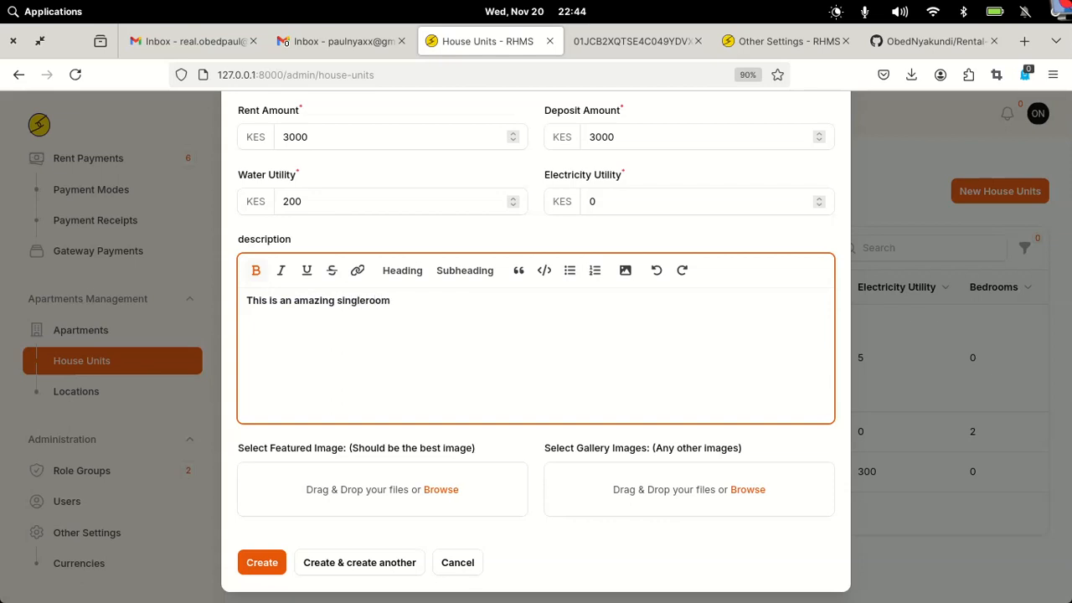
key("Return")
type("It has the foll")
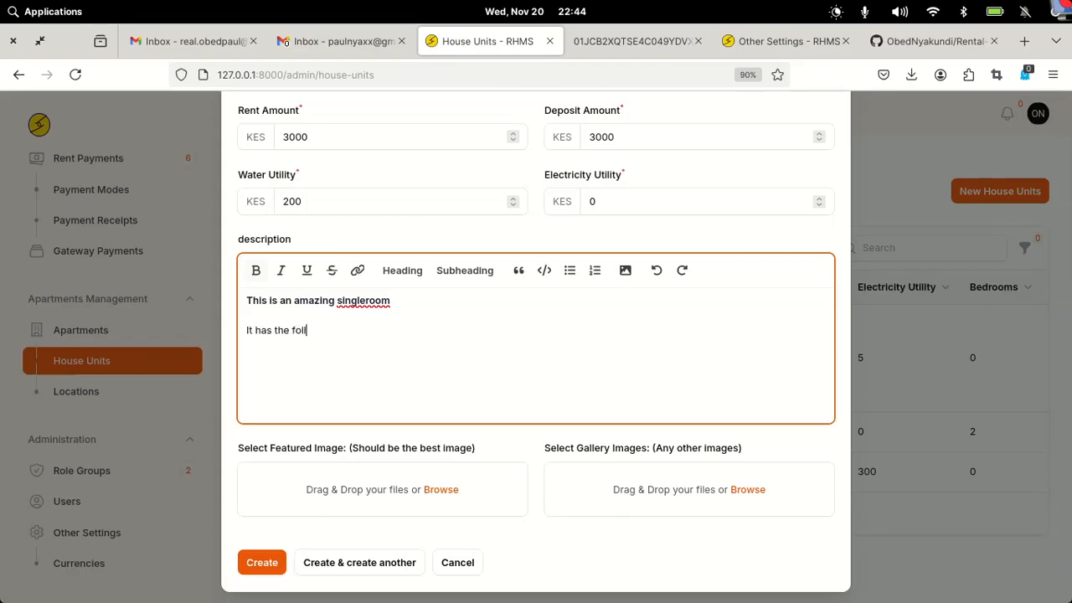
type("owing mmenities:")
left_click(340, 330)
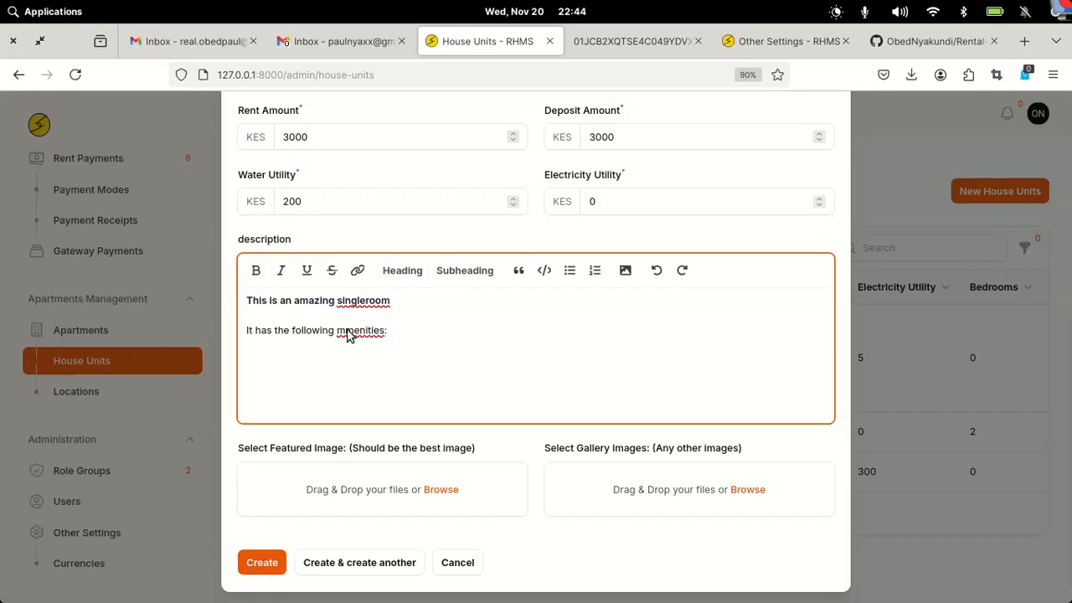
key("BackSpace")
type("a")
left_click(378, 304)
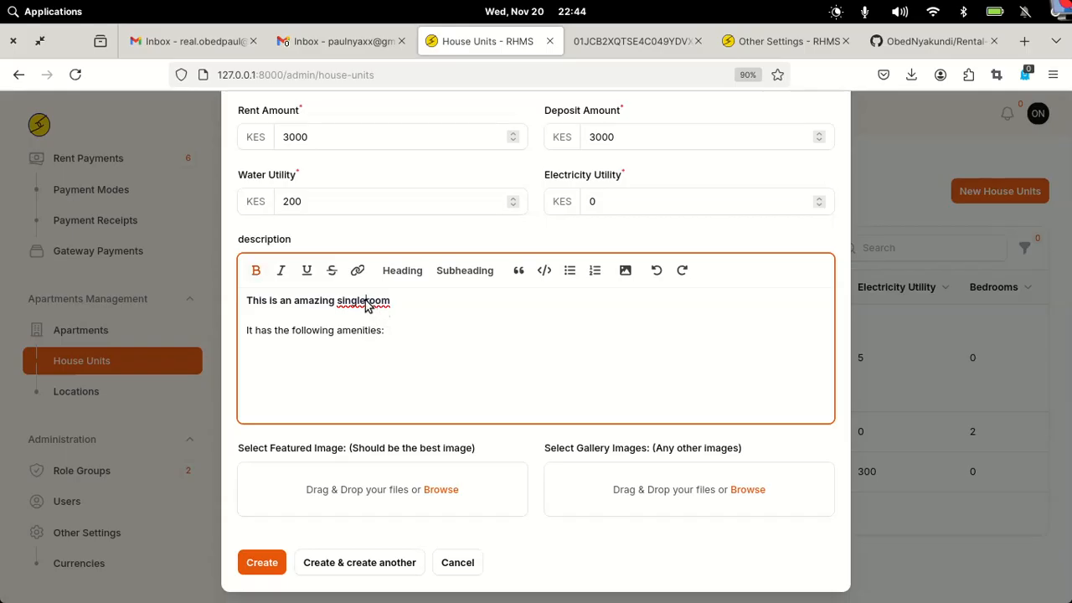
type("-")
left_click(382, 332)
- Add a bulleted list of Free Wi-Fi, Water and Electricity below the amenities line
key("Return")
left_click(571, 273)
type("Free Wi")
key("BackSpace")
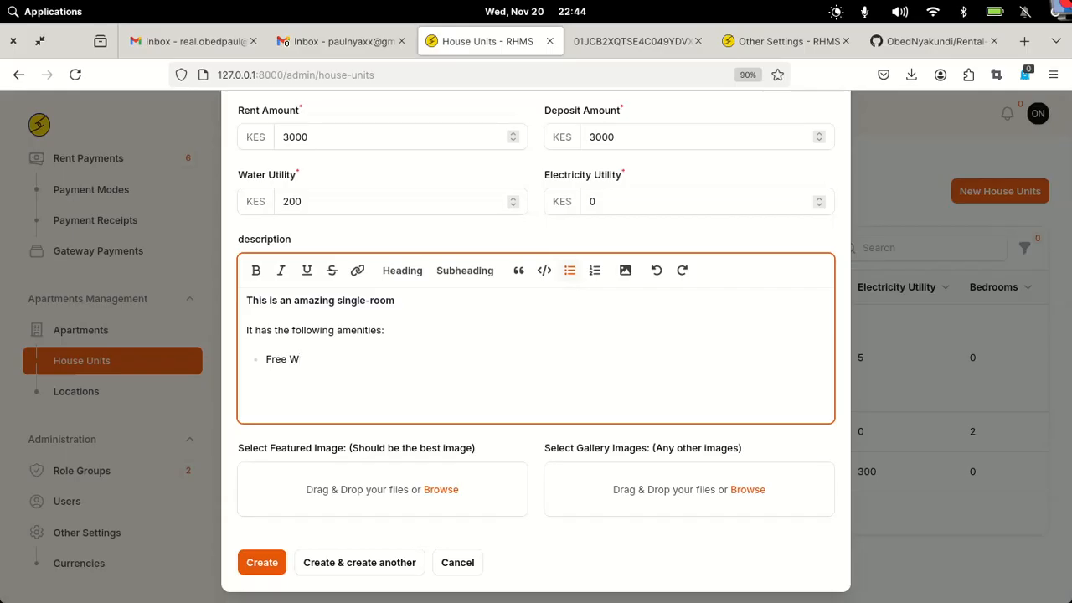
type("i")
type("-Fi")
type("A ")
type("Water")
key("BackSpace")
key("BackSpace")
key("BackSpace")
key("BackSpace")
key("BackSpace")
key("BackSpace")
type("Water ")
type("Electricit")
type("y")
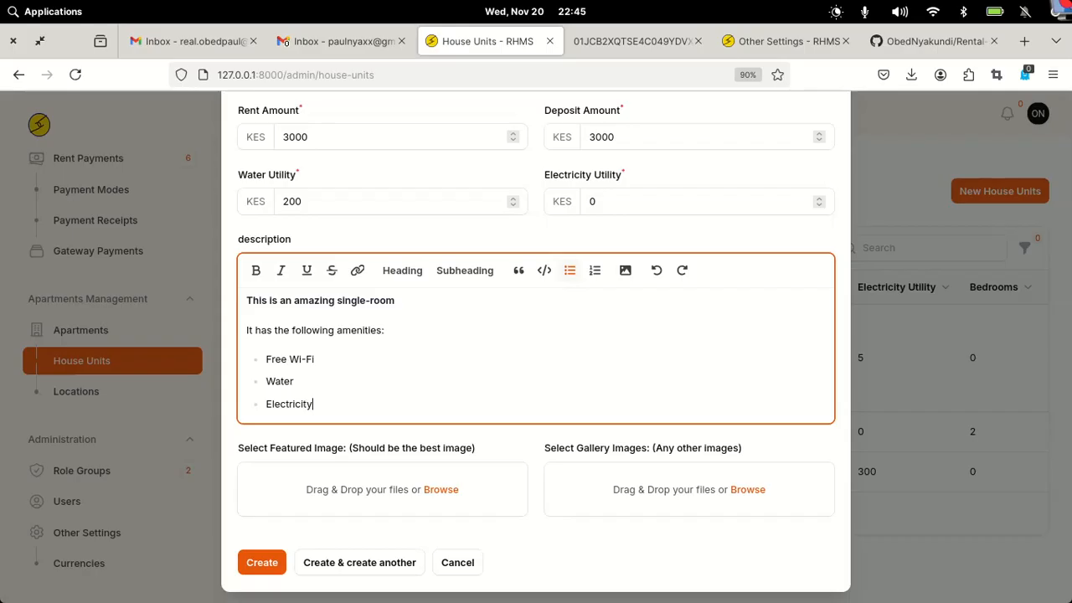
key("Return")
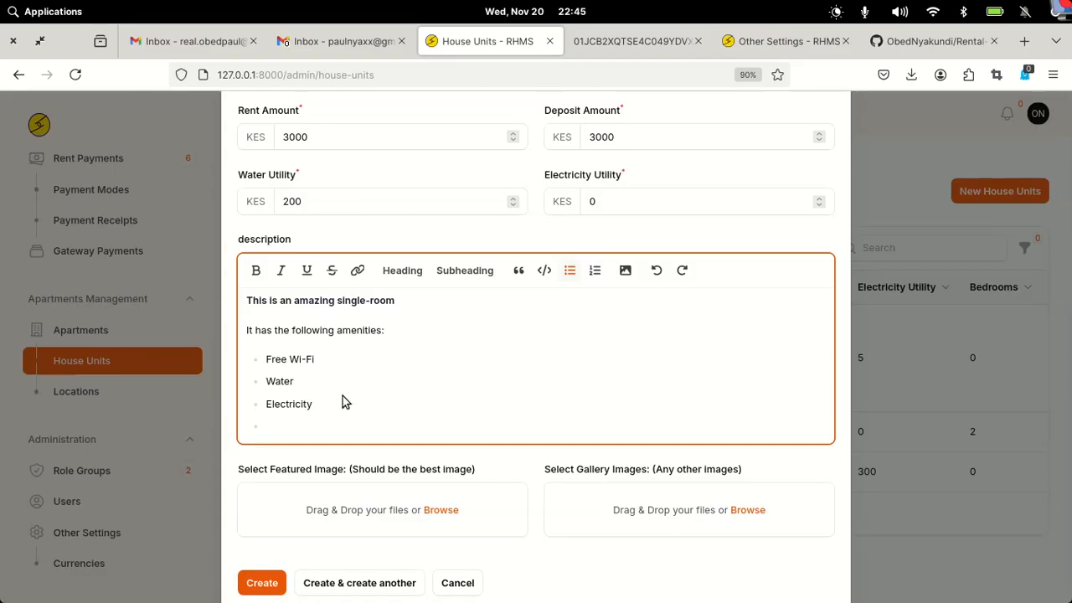
key("Return")
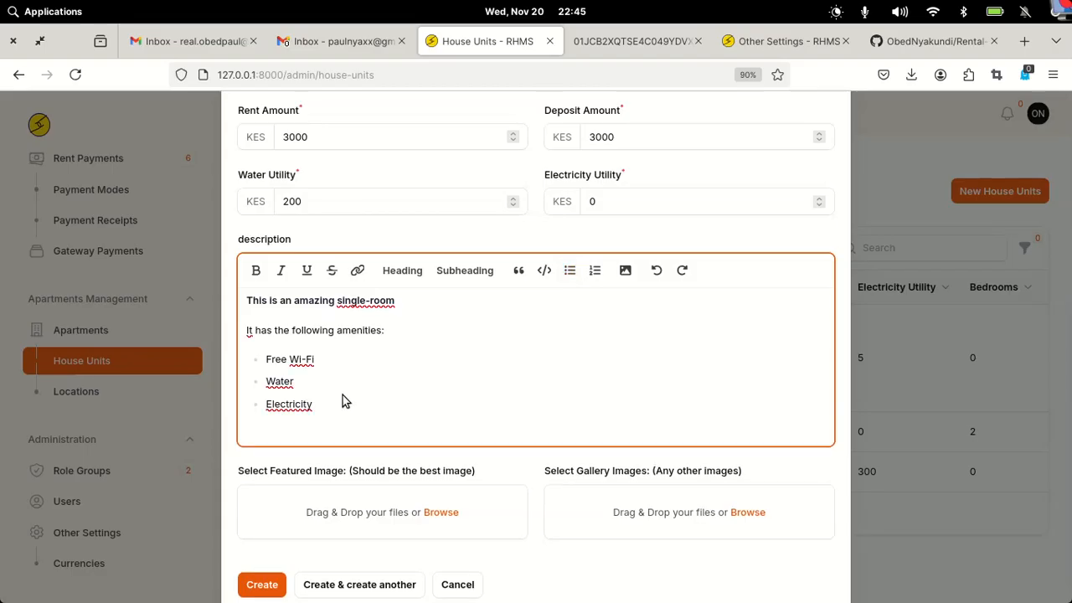
key("BackSpace")
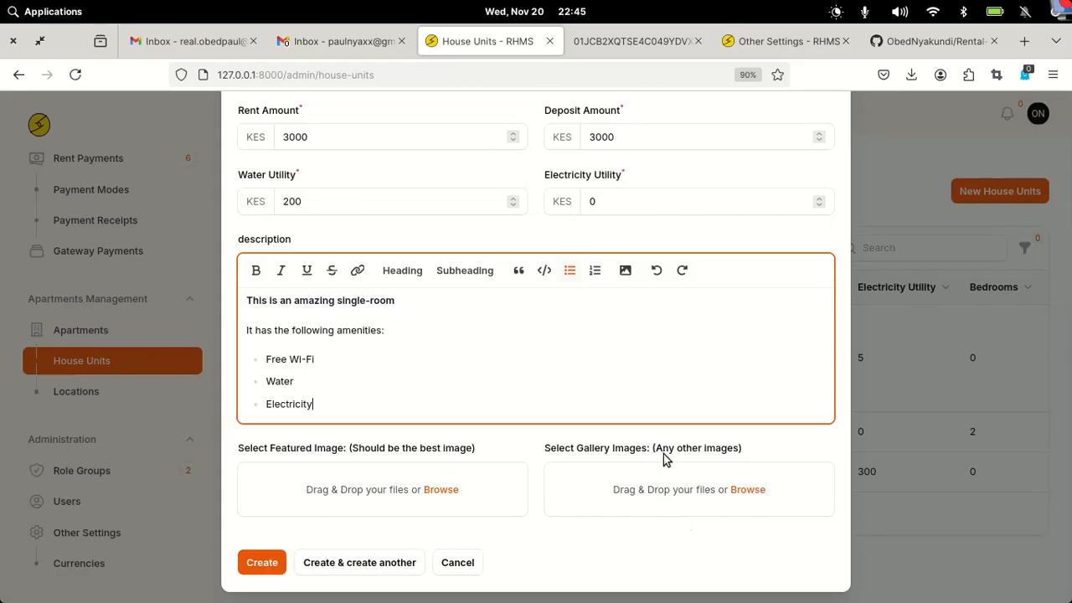
- Create unit B01, filter House Units to apartment XYZ Plaza, and open a blank new-unit form
left_click(262, 562)
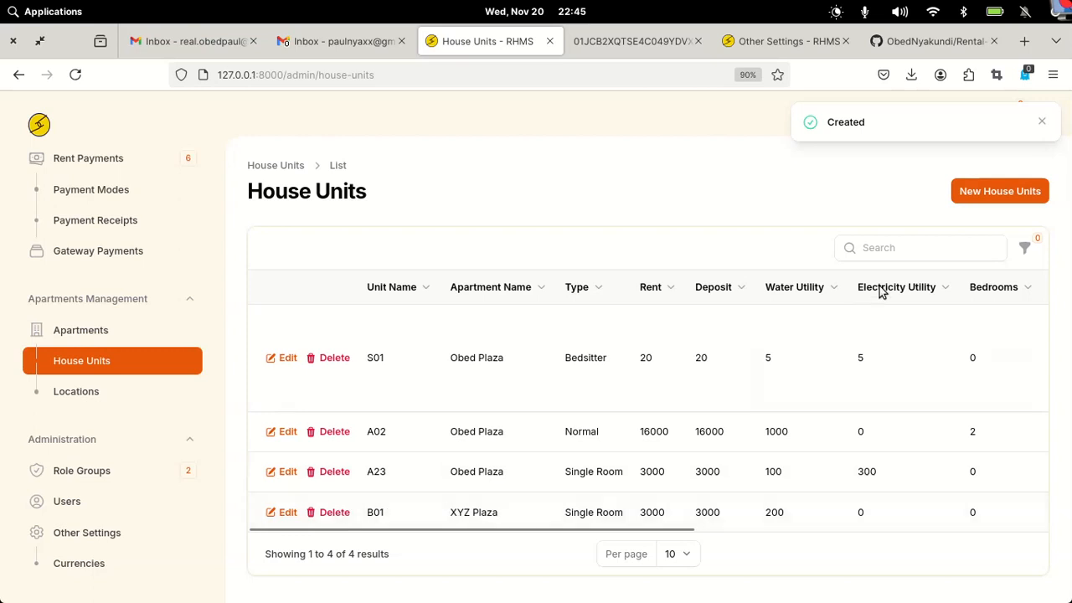
left_click(1025, 247)
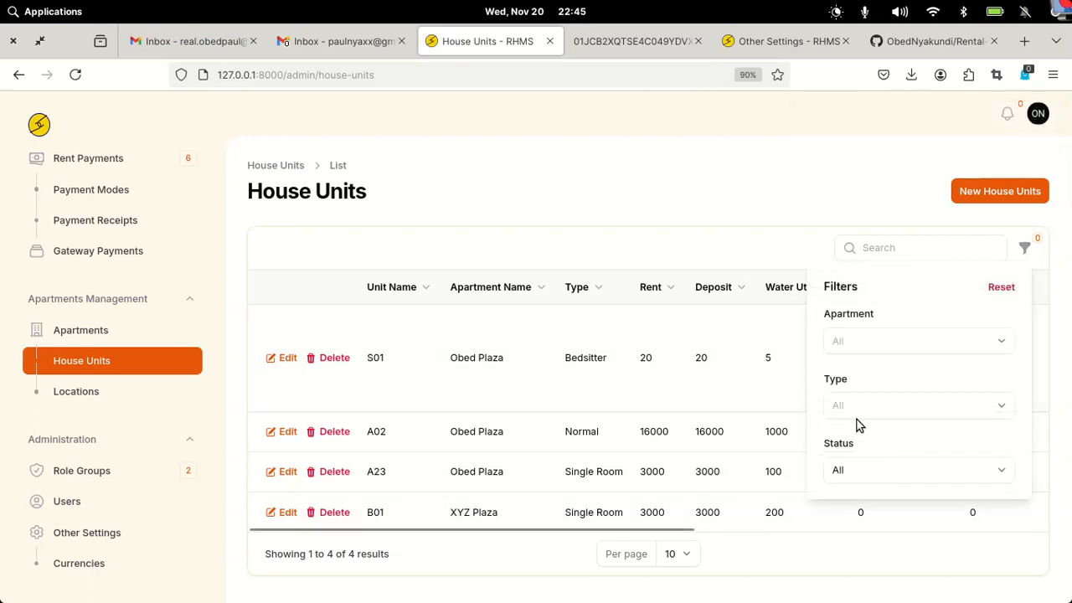
left_click(950, 343)
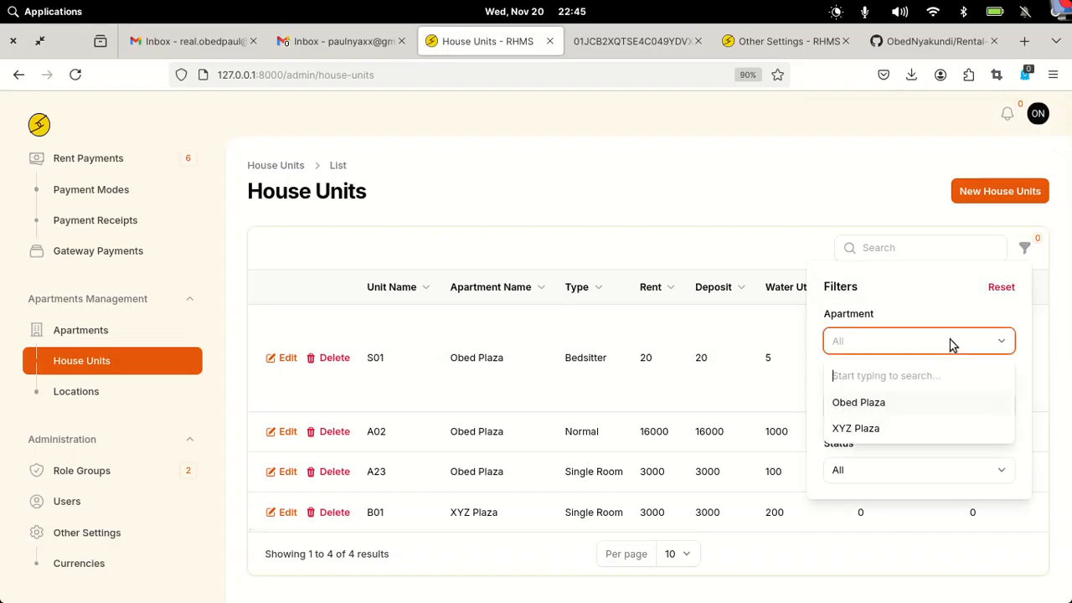
left_click(863, 427)
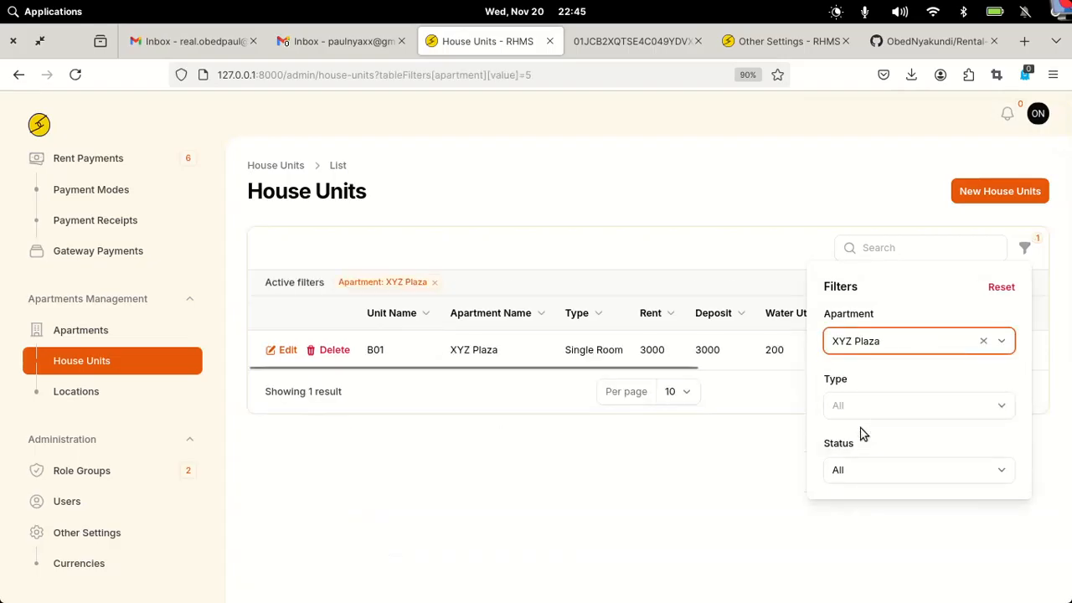
left_click(540, 425)
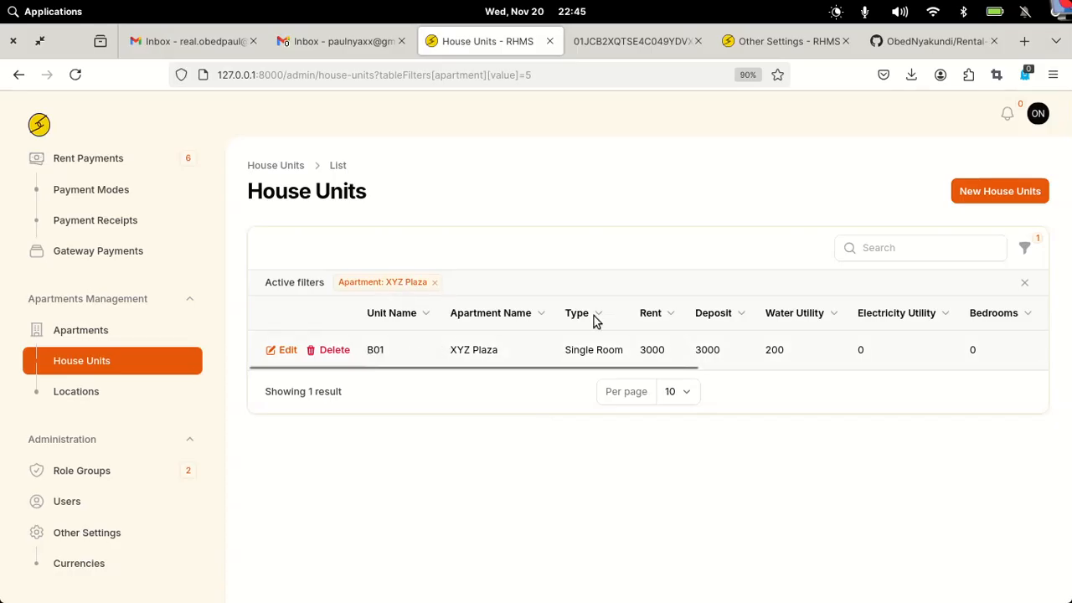
left_click(980, 194)
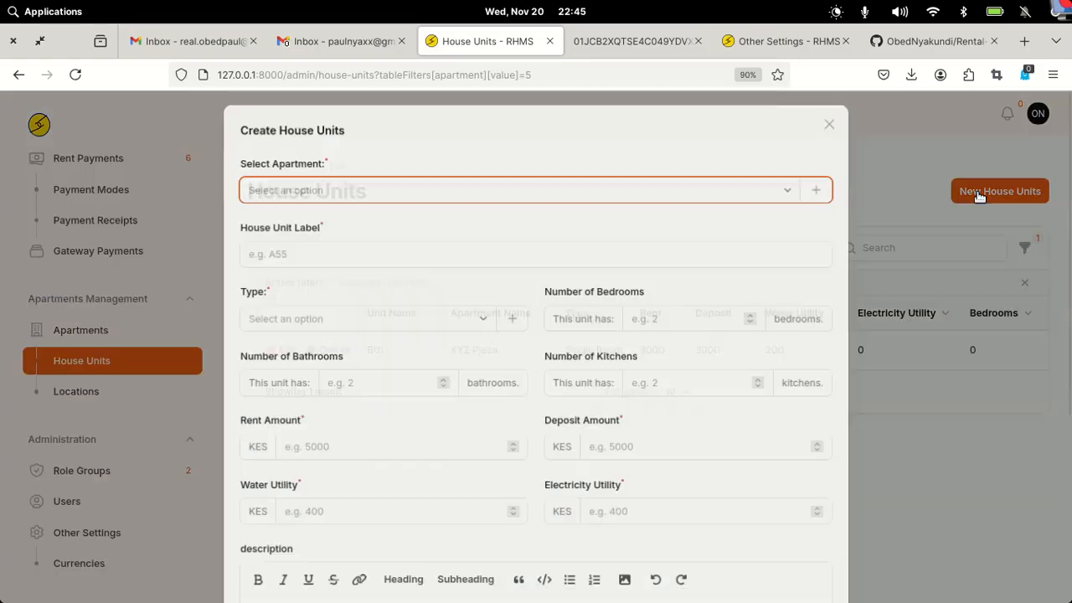
- Set up unit B02 in XYZ Plaza as a Bedsitter with 0 bedrooms, 1 bathroom, 1 kitchen
left_click(377, 186)
left_click(282, 275)
left_click(291, 253)
type("B02")
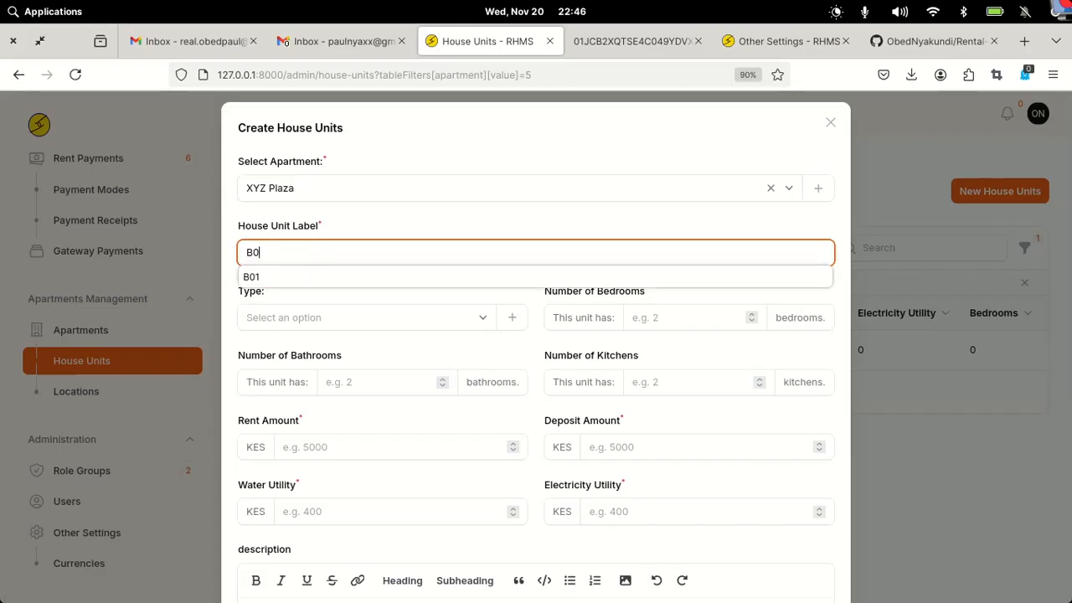
left_click(313, 317)
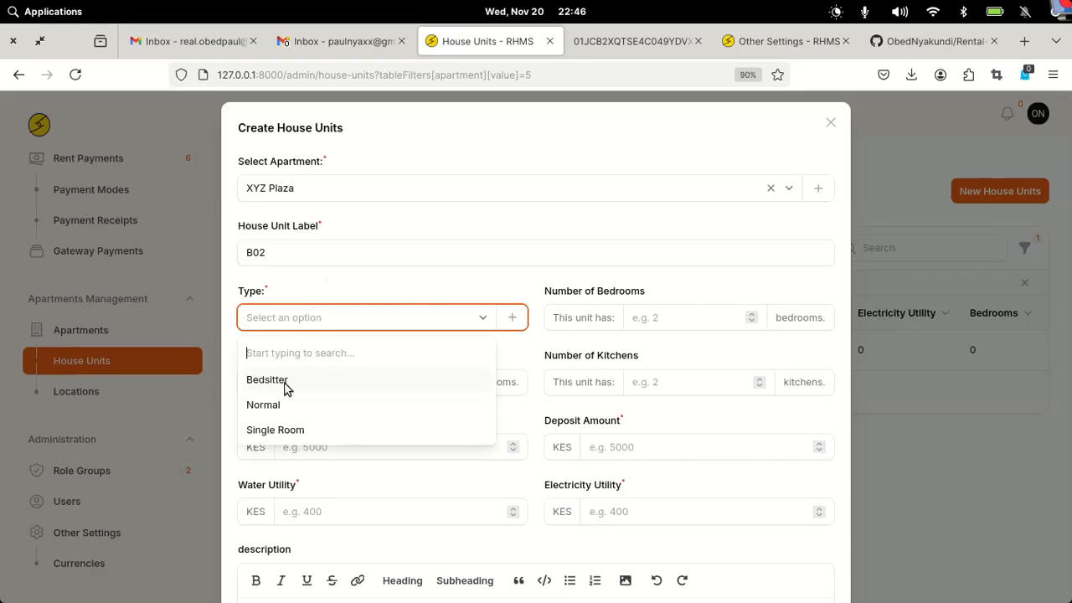
left_click(288, 381)
left_click(668, 314)
type("0")
left_click(340, 383)
type("1")
left_click(666, 382)
type("0")
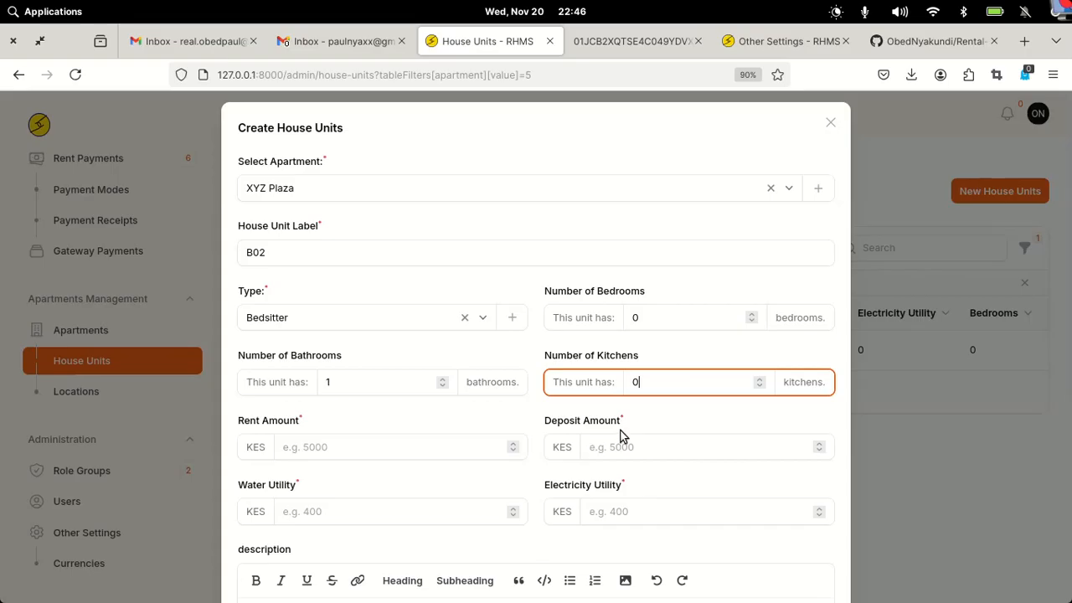
key("BackSpace")
type("1")
- Set rent and deposit to 6000, water 300, electricity 0, and create the unit
left_click(363, 450)
type("6000")
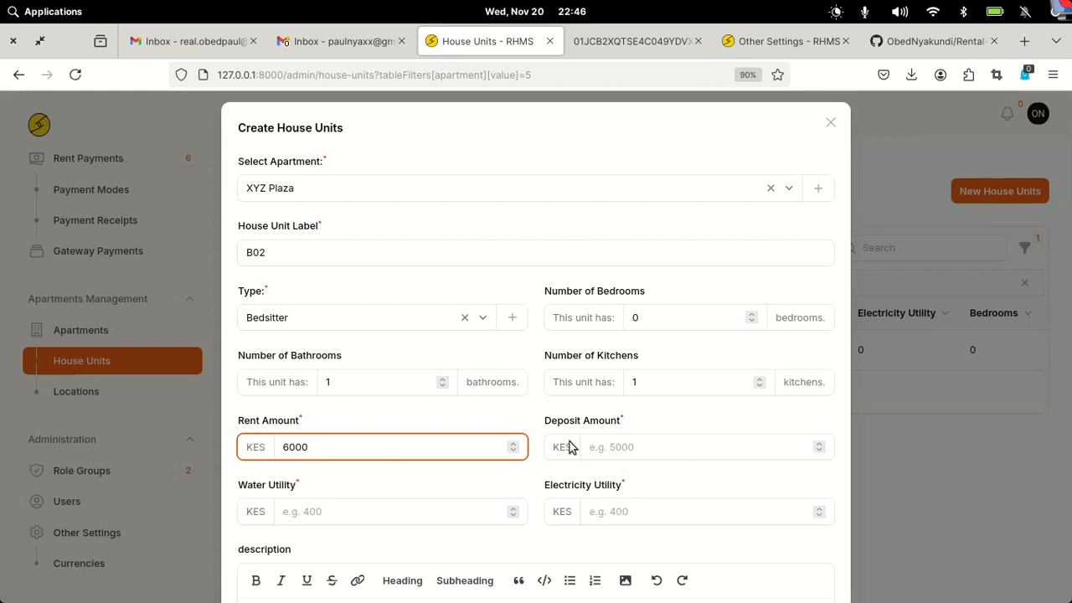
left_click(630, 445)
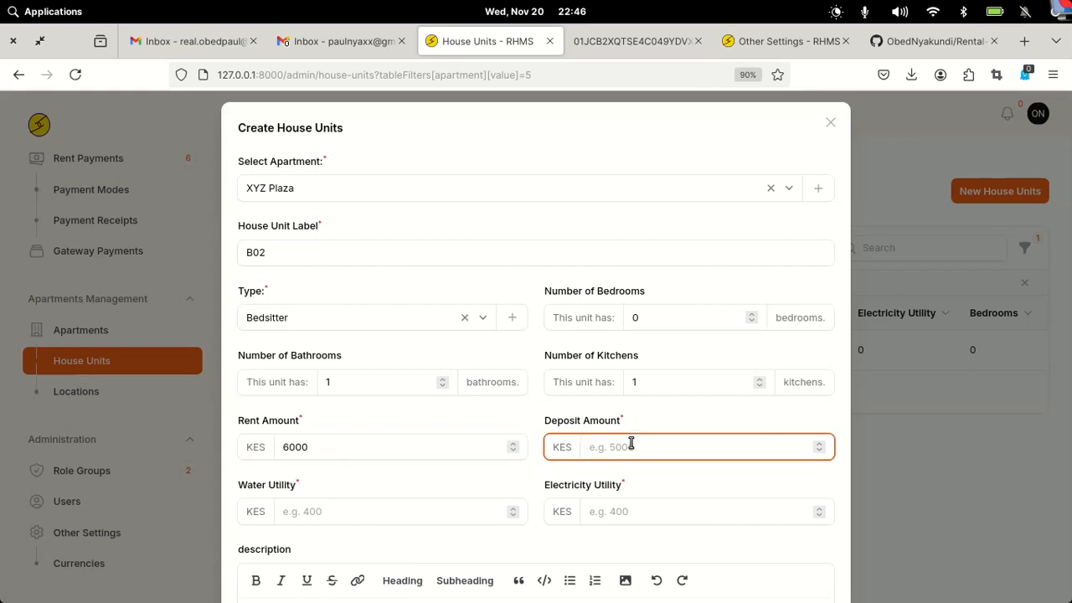
type("6000")
left_click(442, 516)
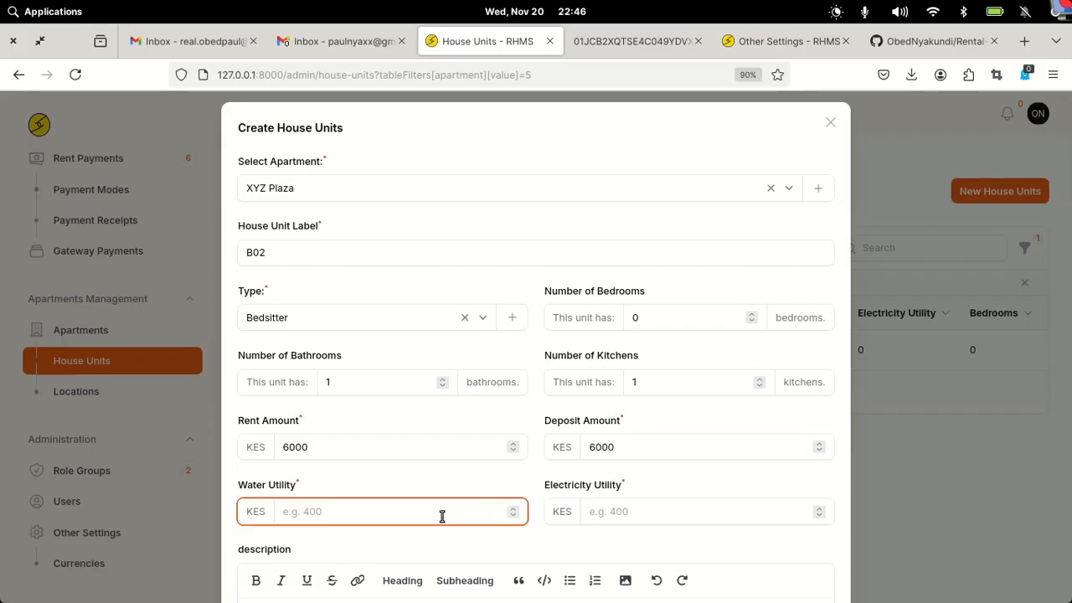
type("300")
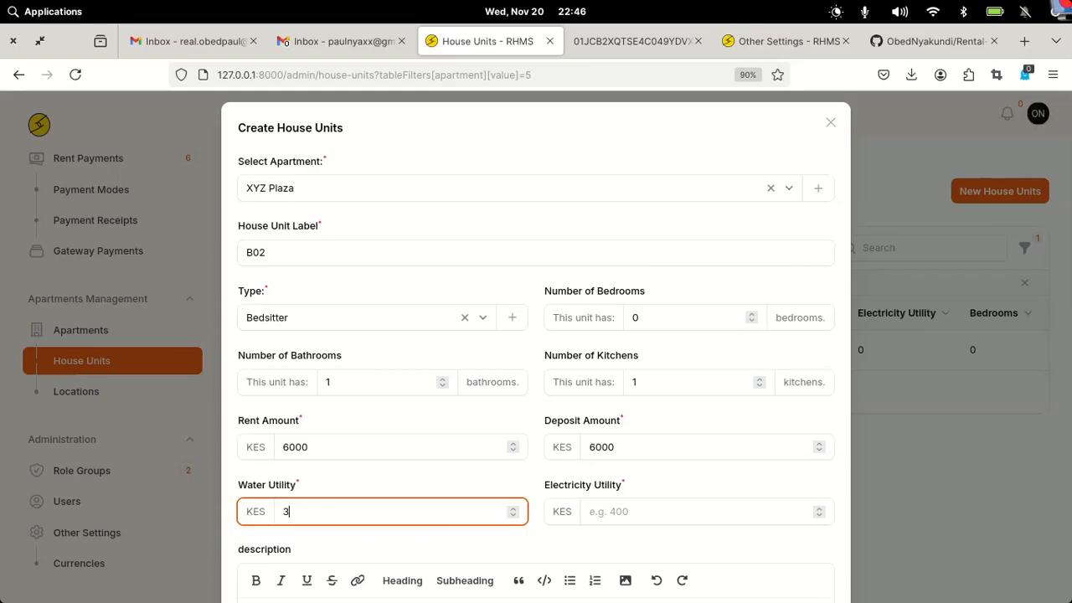
left_click(669, 517)
type("0")
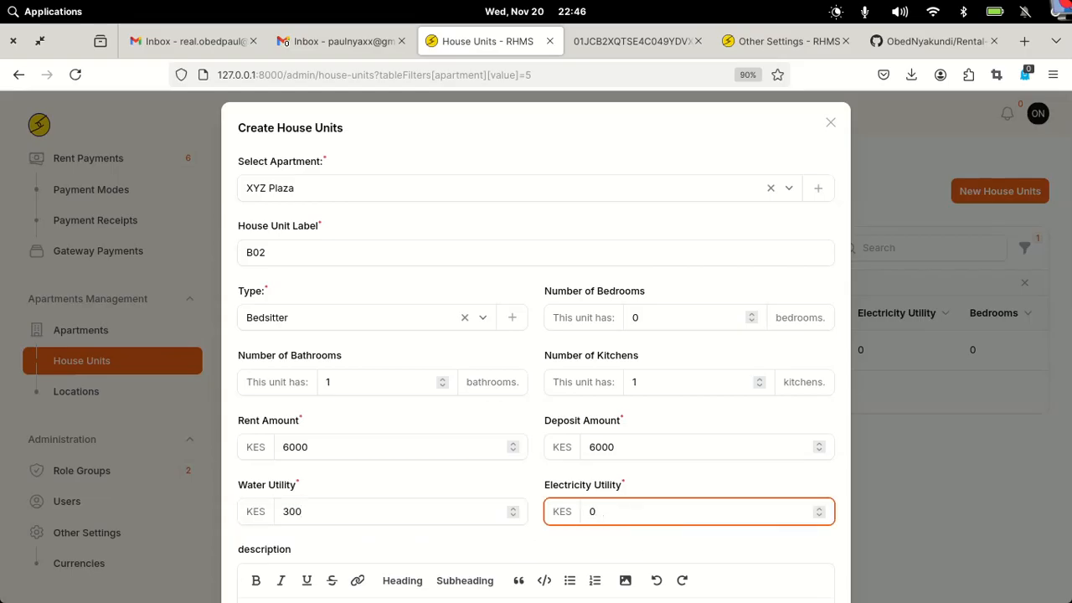
scroll(453, 491, "down", 5)
left_click(294, 410)
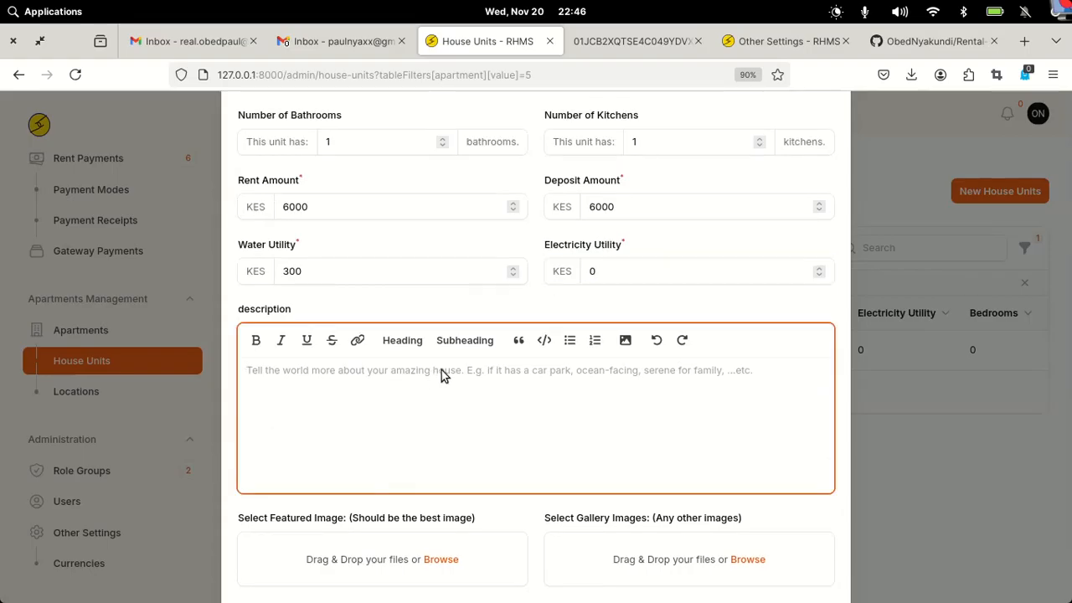
scroll(519, 392, "down", 2)
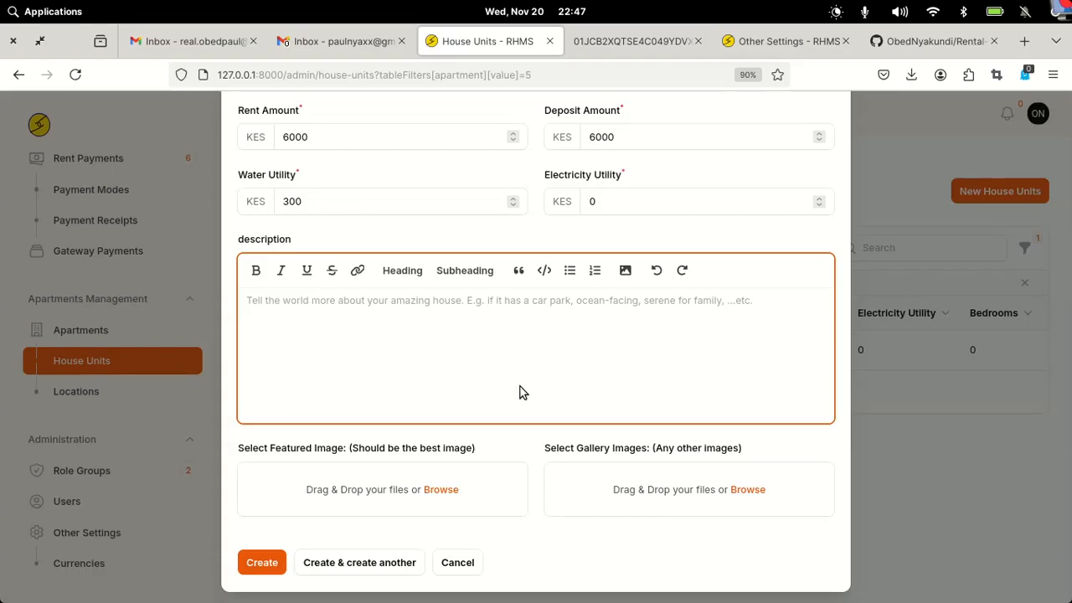
left_click(269, 566)
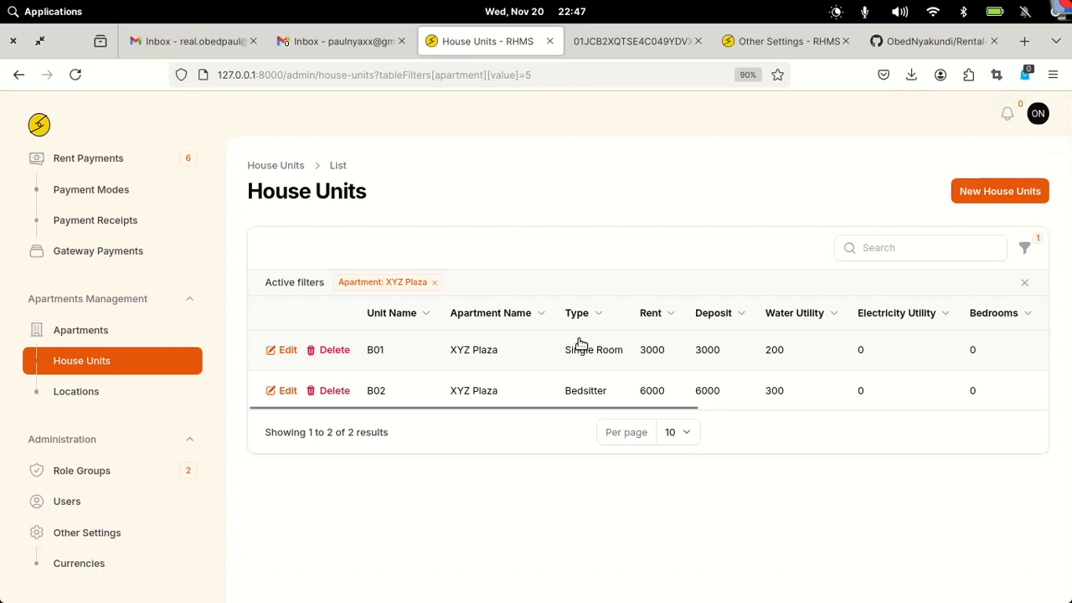
- Clear the apartment filter to list all five units, then view the Locations list
left_click(1024, 282)
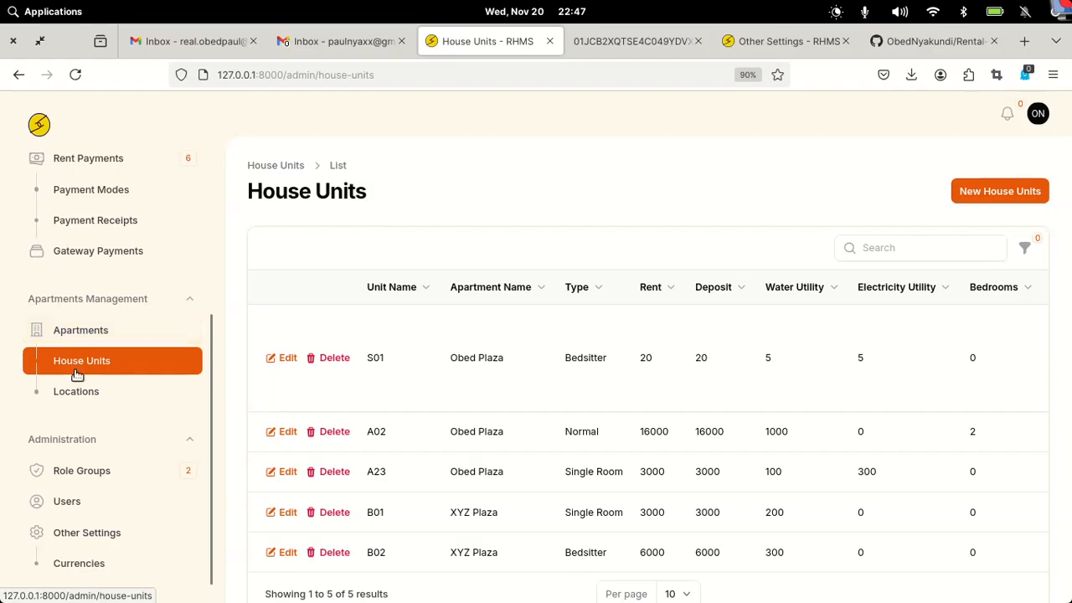
left_click(69, 398)
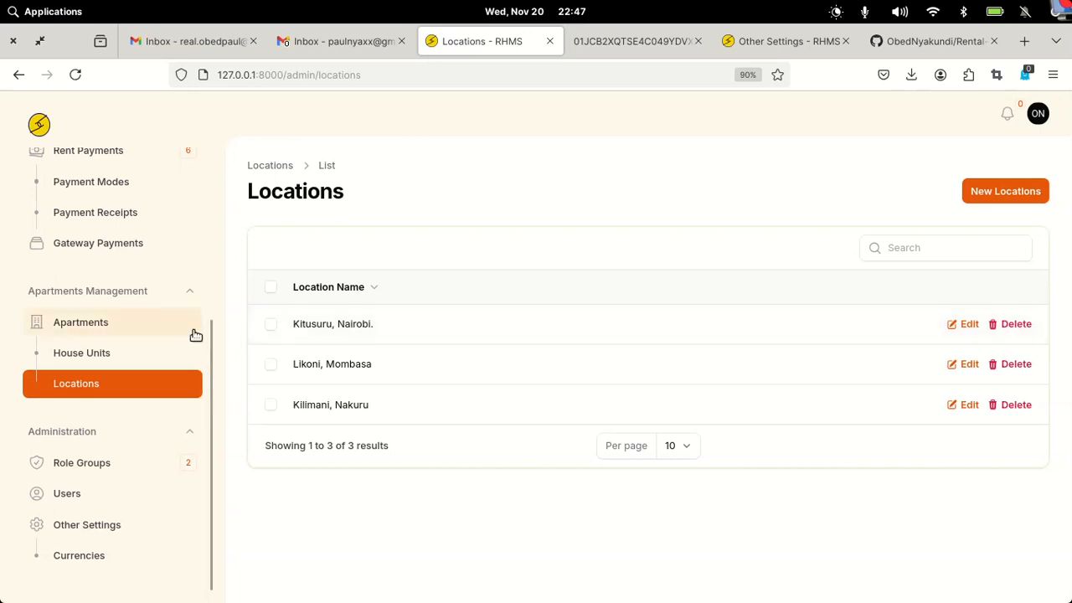
scroll(196, 335, "up", 5)
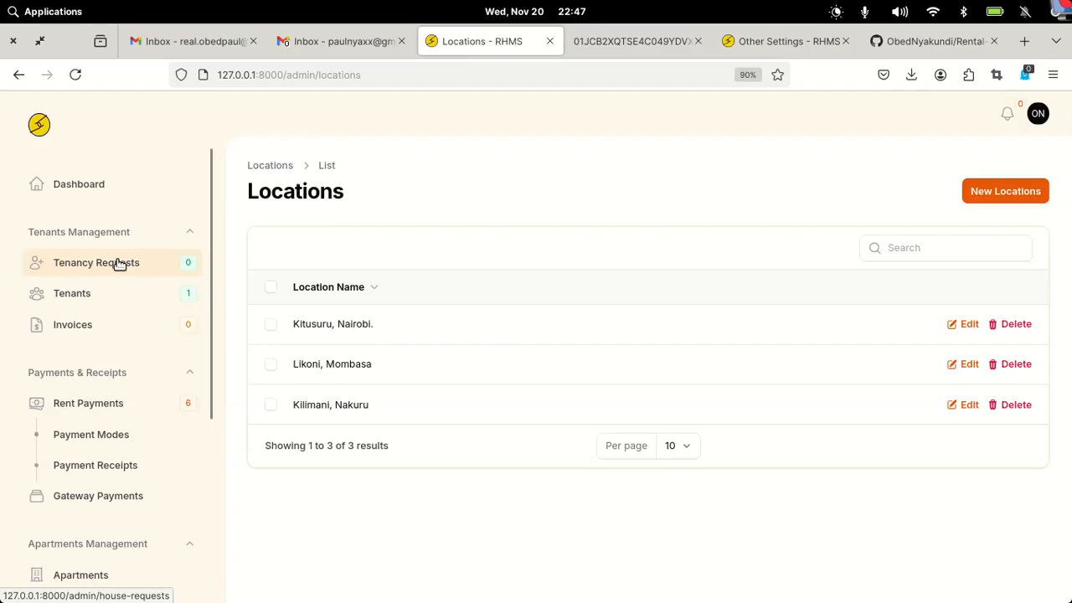
left_click(1055, 77)
- In a private window, load 127.0.0.1:8000 and open the XYZ Plaza B02 listing details
left_click(952, 188)
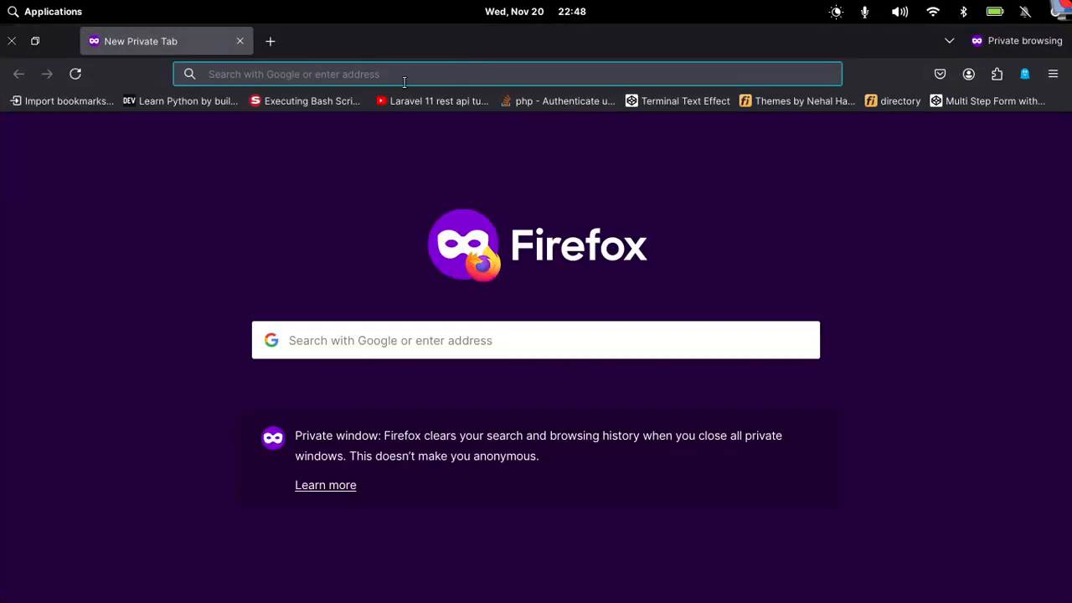
type("127")
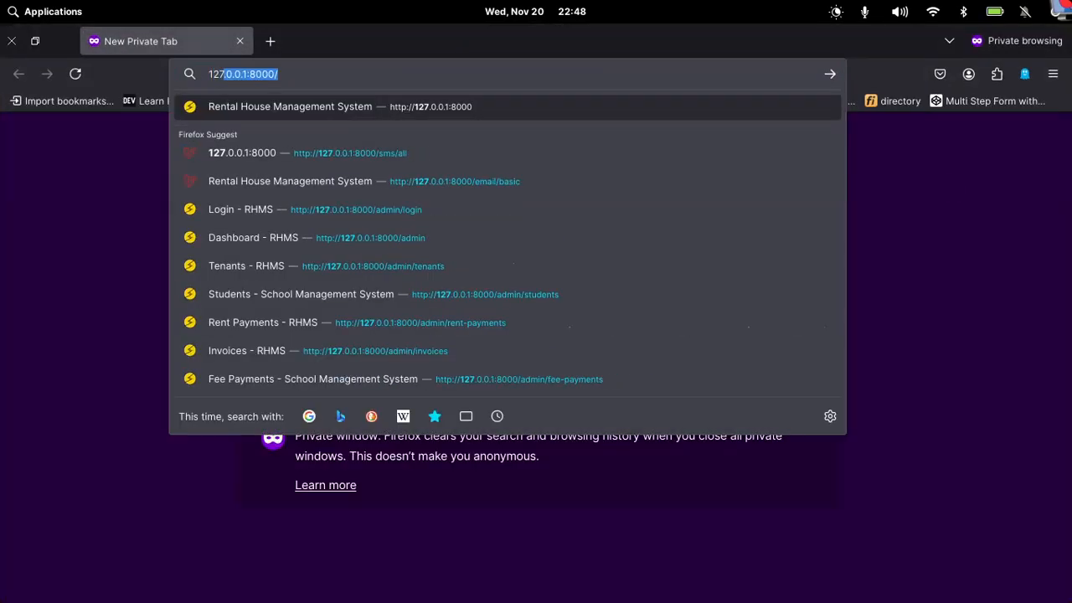
key("Right")
key("Return")
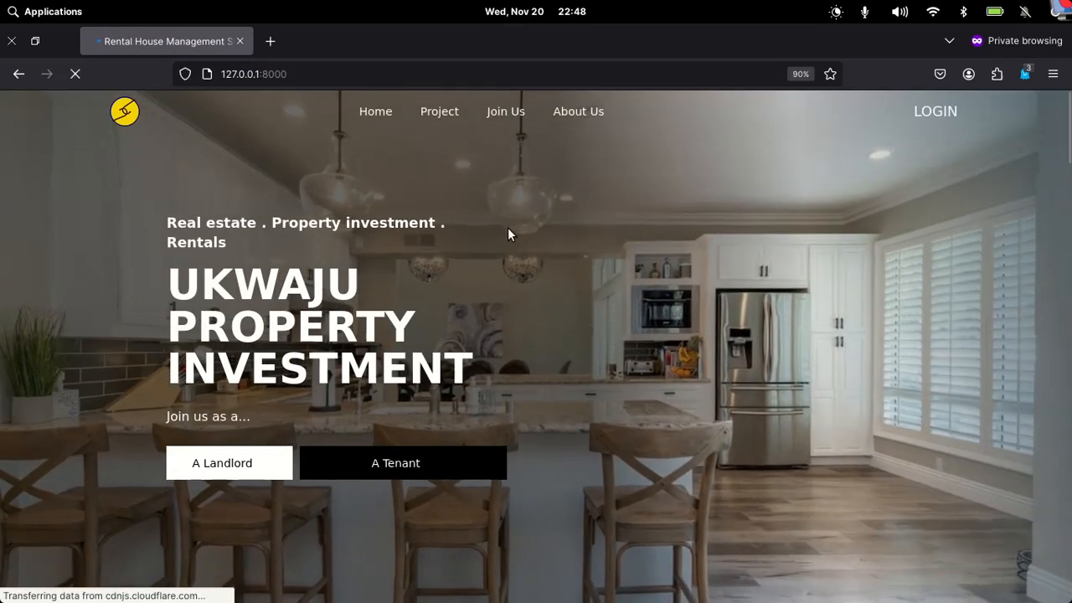
scroll(507, 227, "down", 5)
scroll(507, 227, "down", 6)
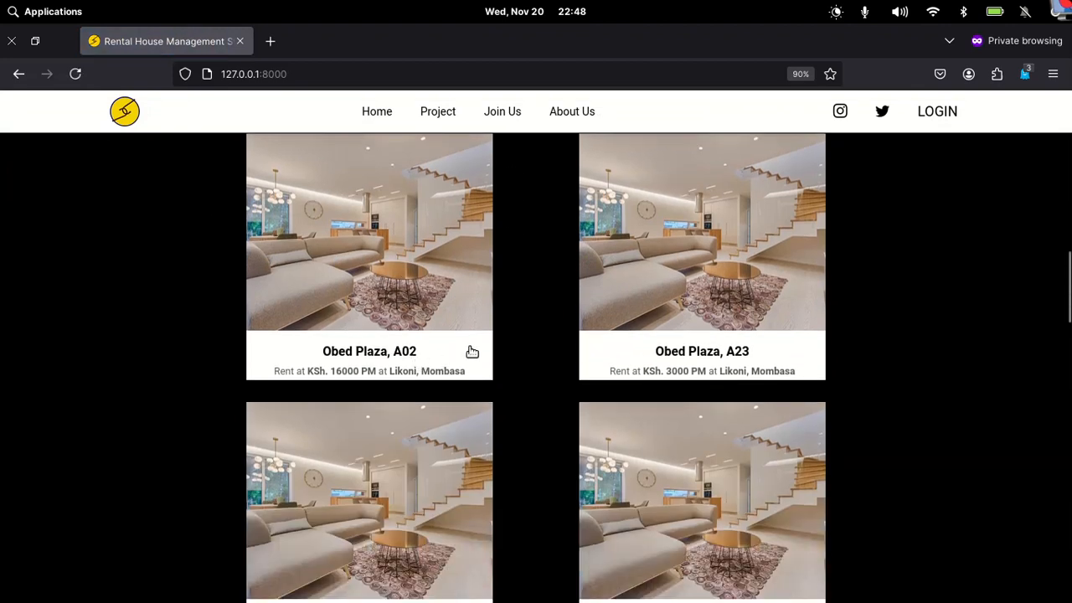
scroll(720, 331, "down", 5)
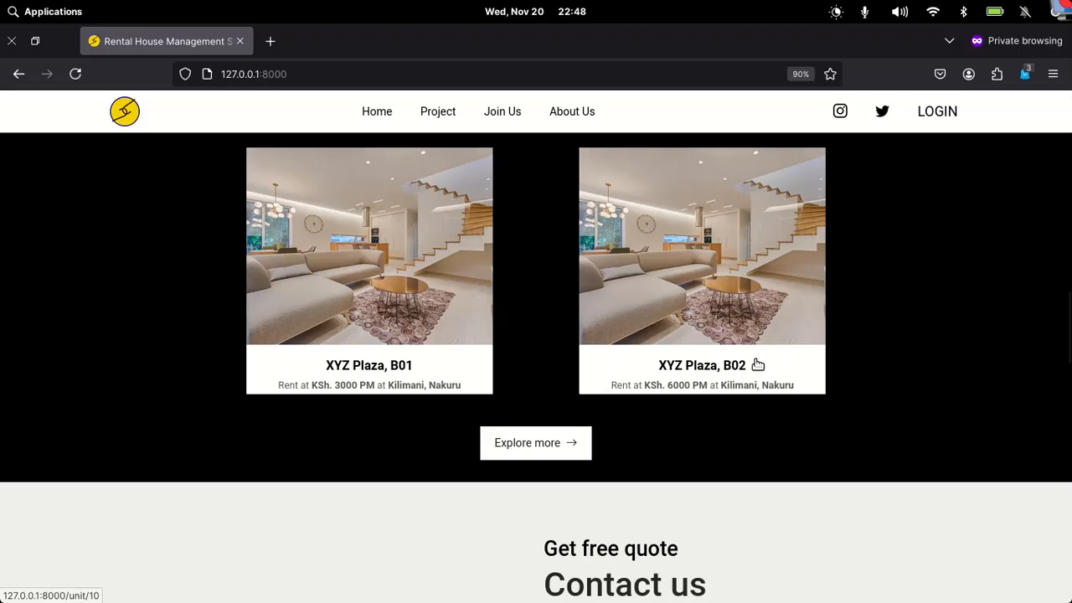
left_click(703, 329)
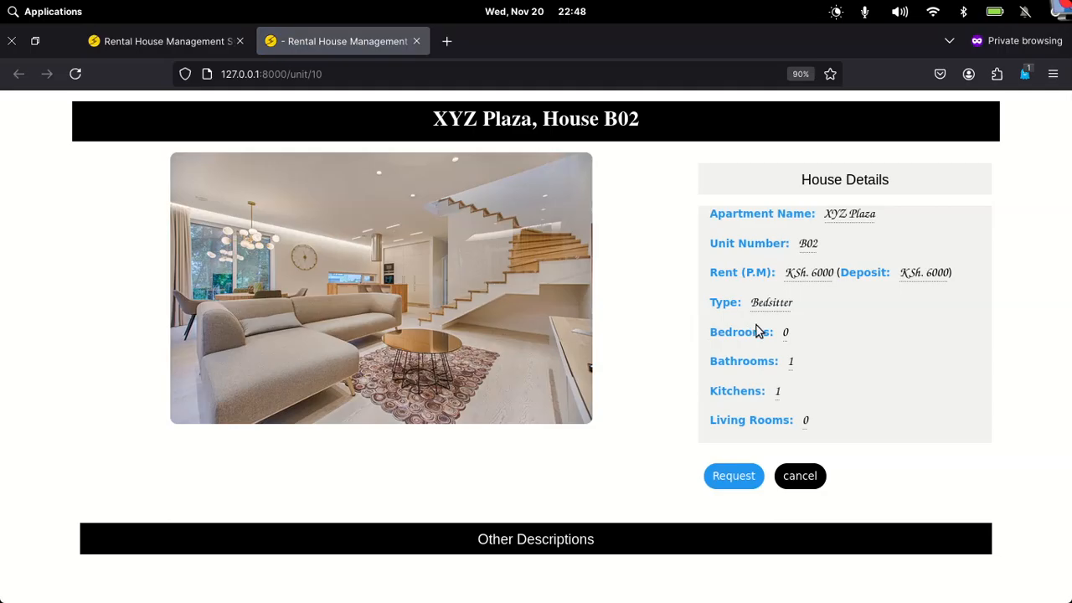
- Start a tenancy request for house B02 and fill in the applicant's full name
left_click(734, 478)
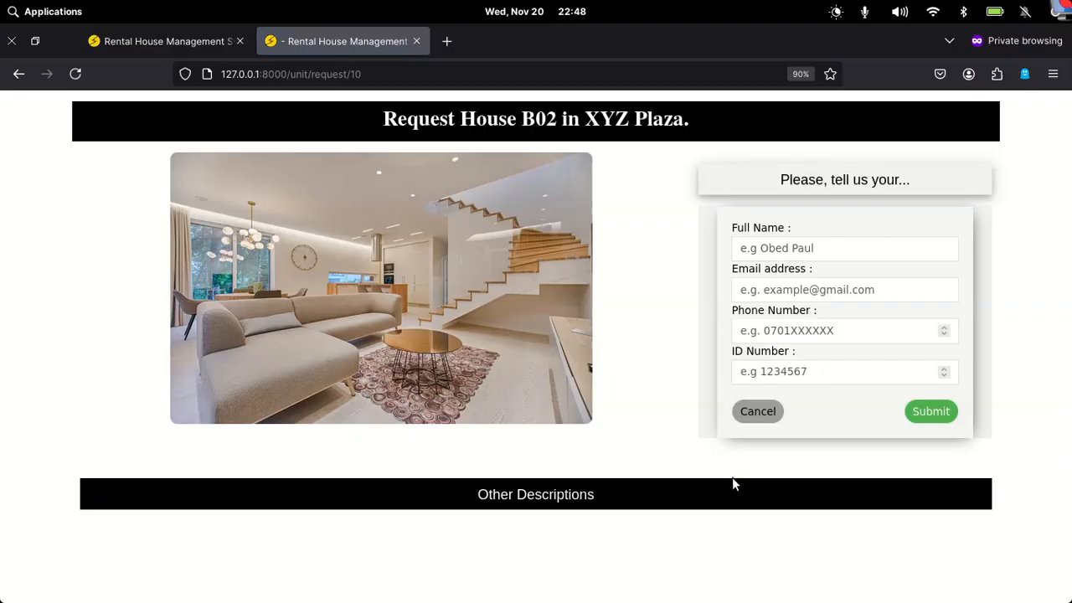
left_click(785, 250)
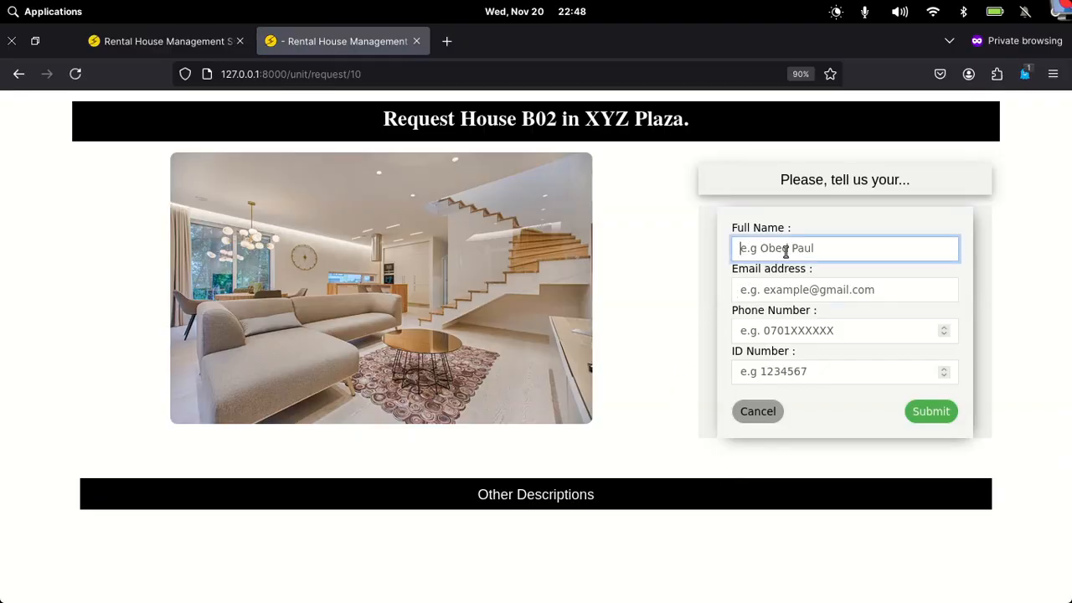
type("John Doe")
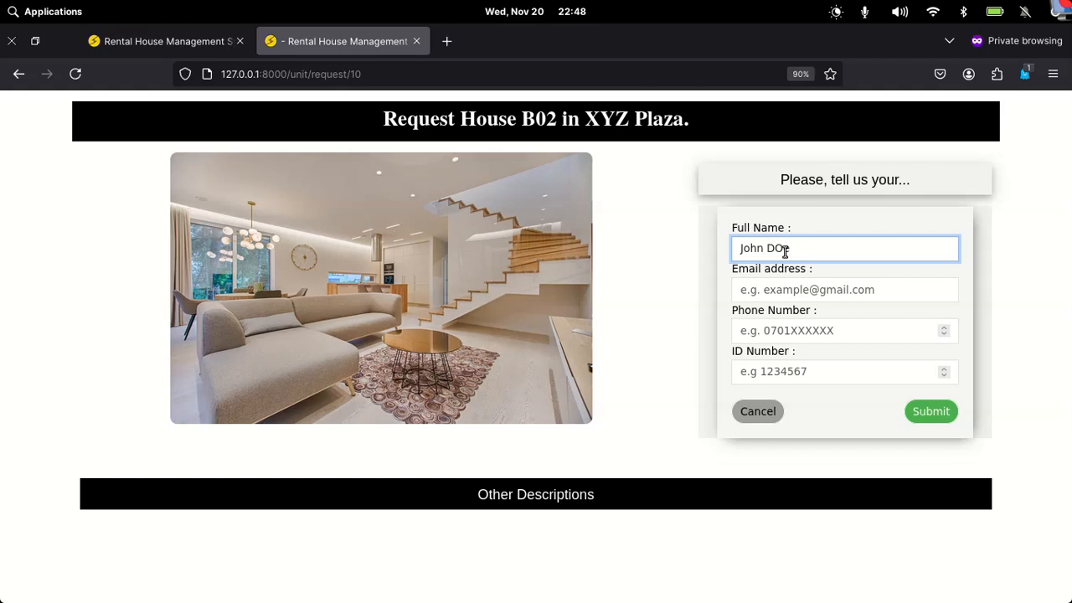
key("BackSpace")
left_click(805, 291)
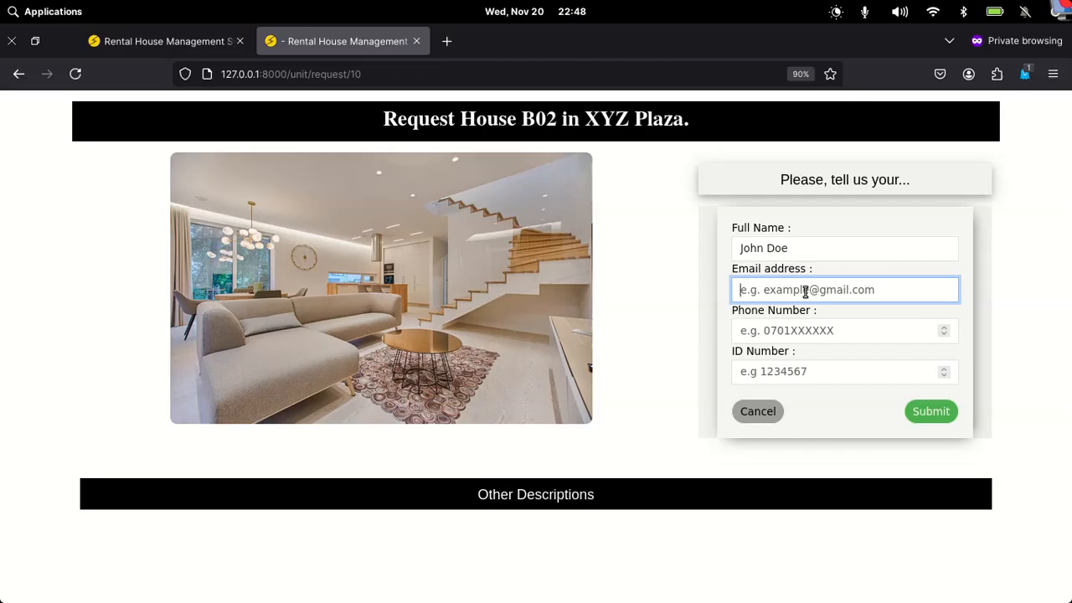
- Hide the private window and bring back the Locations - RHMS admin window
mouse_move(652, 598)
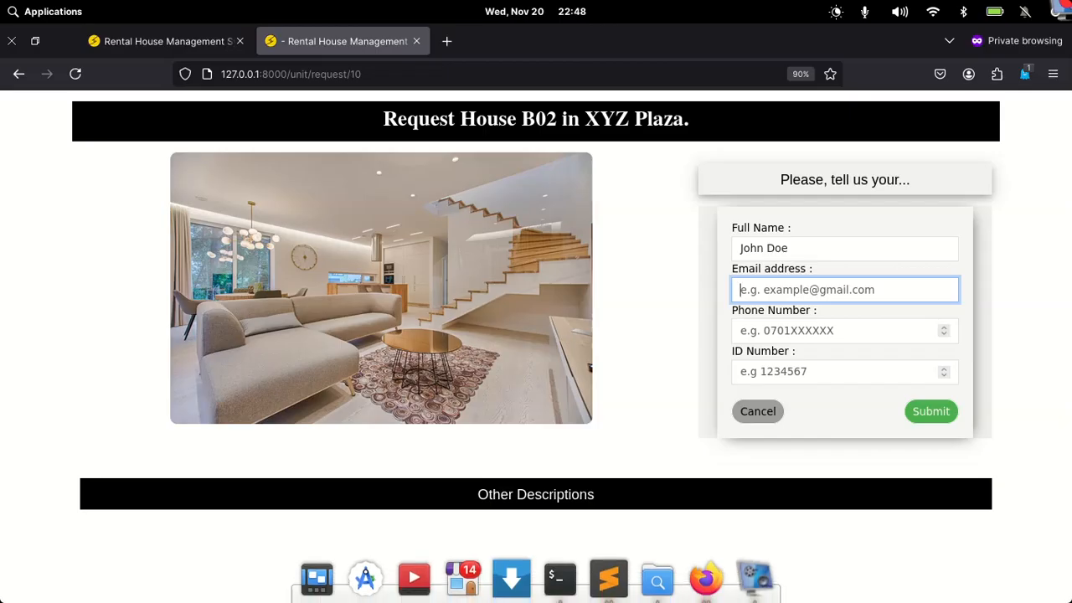
left_click(706, 579)
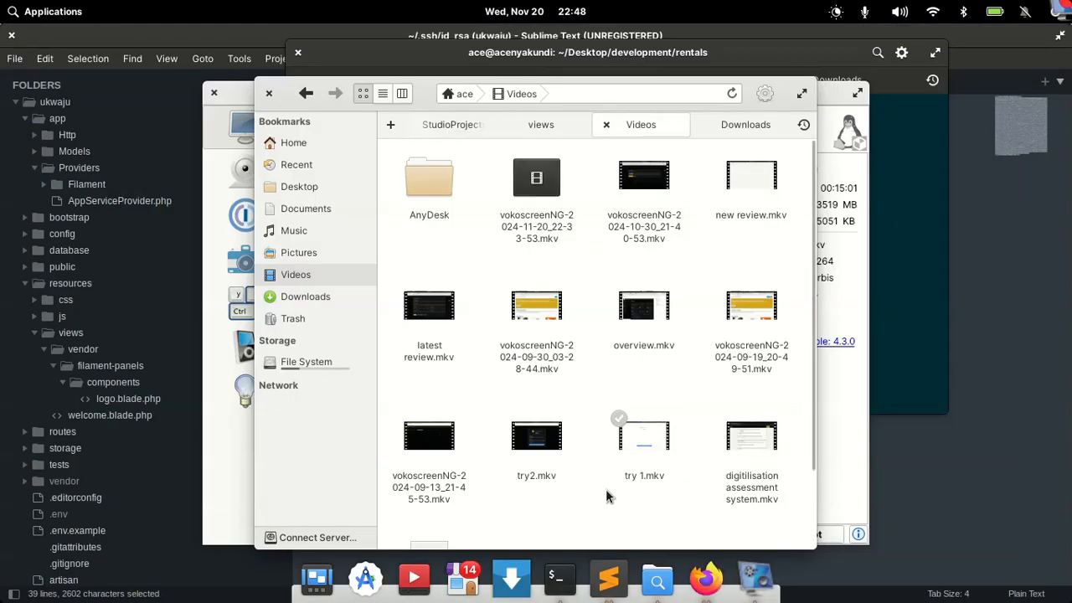
right_click(706, 580)
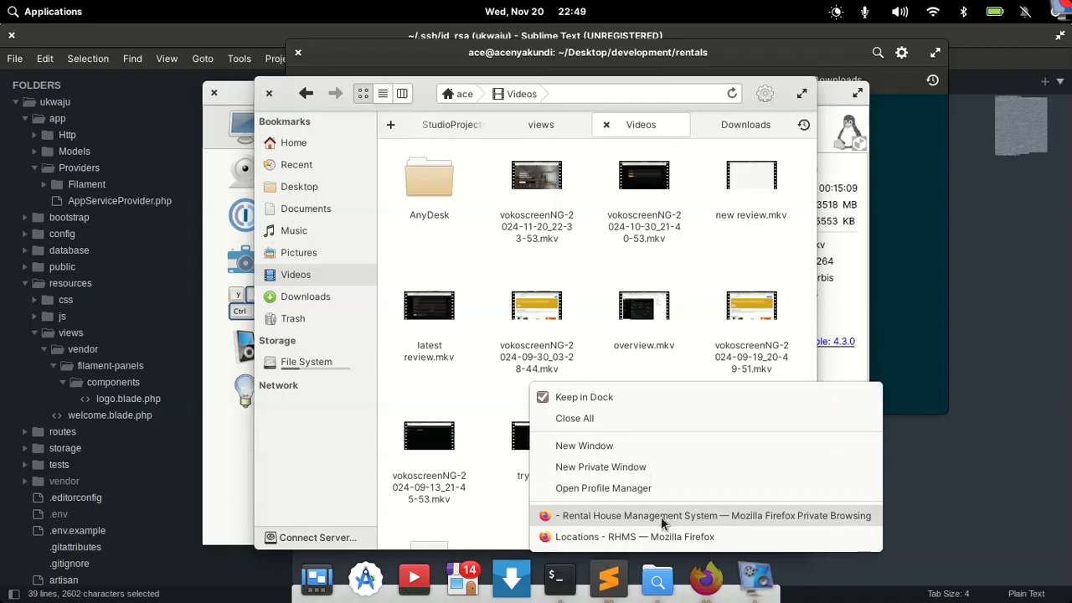
left_click(633, 540)
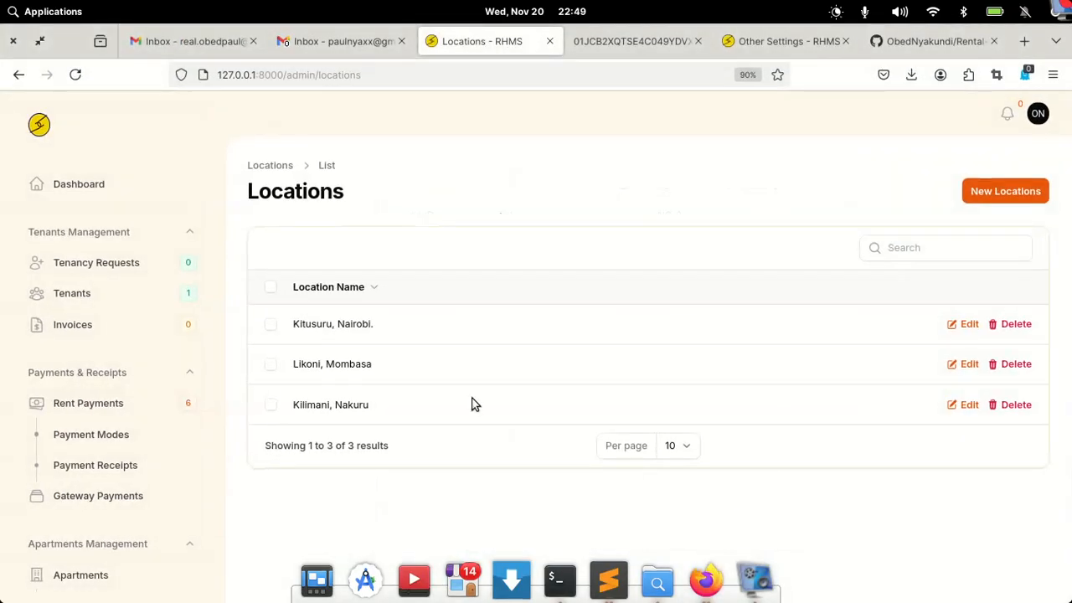
- Open the other Gmail account's inbox in a new tab
left_click(332, 41)
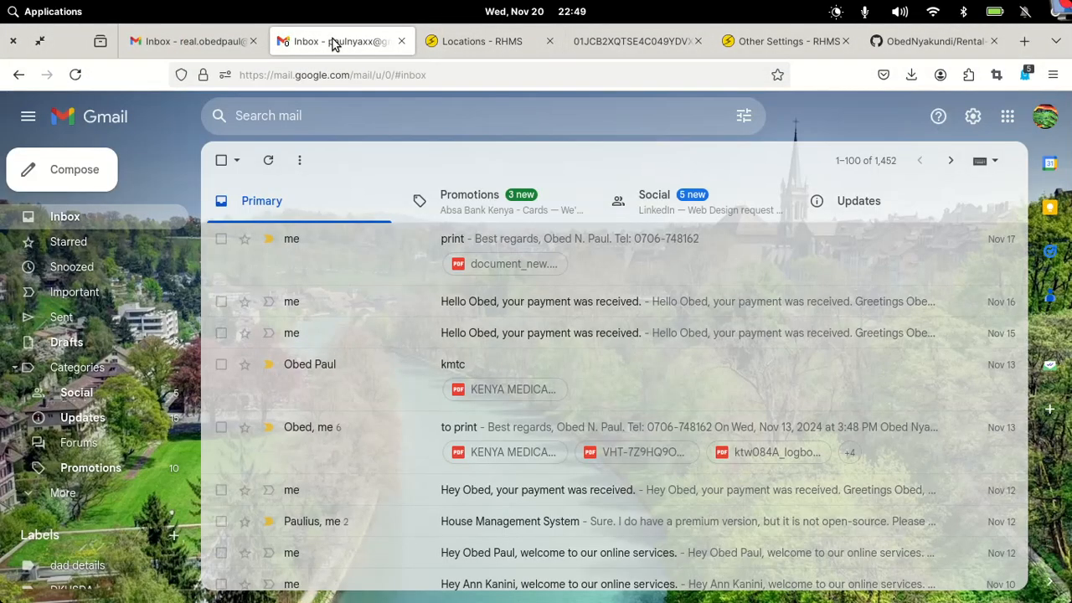
left_click(1039, 120)
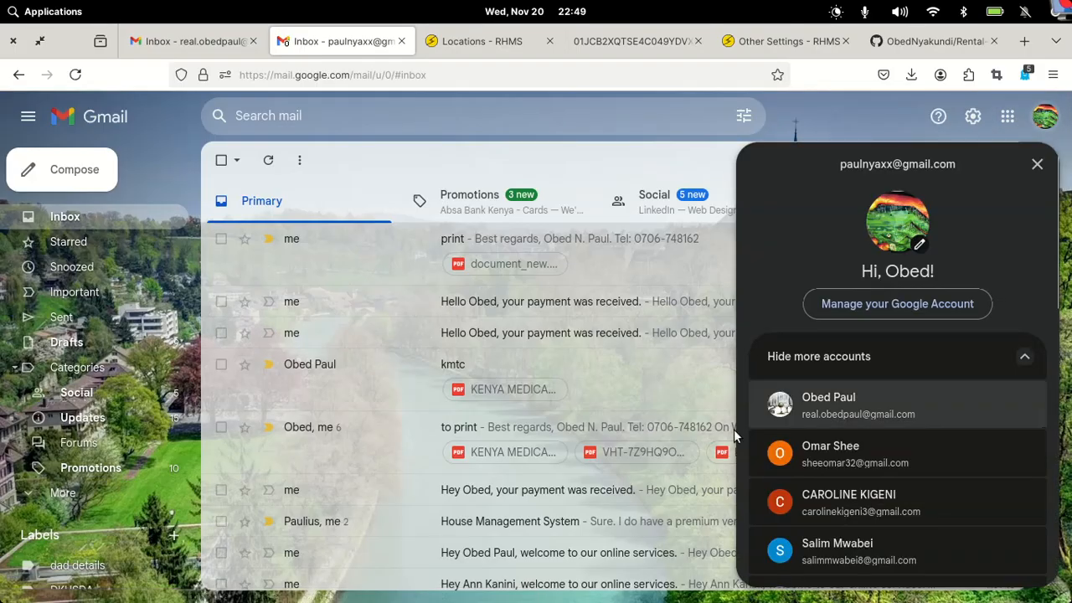
scroll(874, 511, "down", 4)
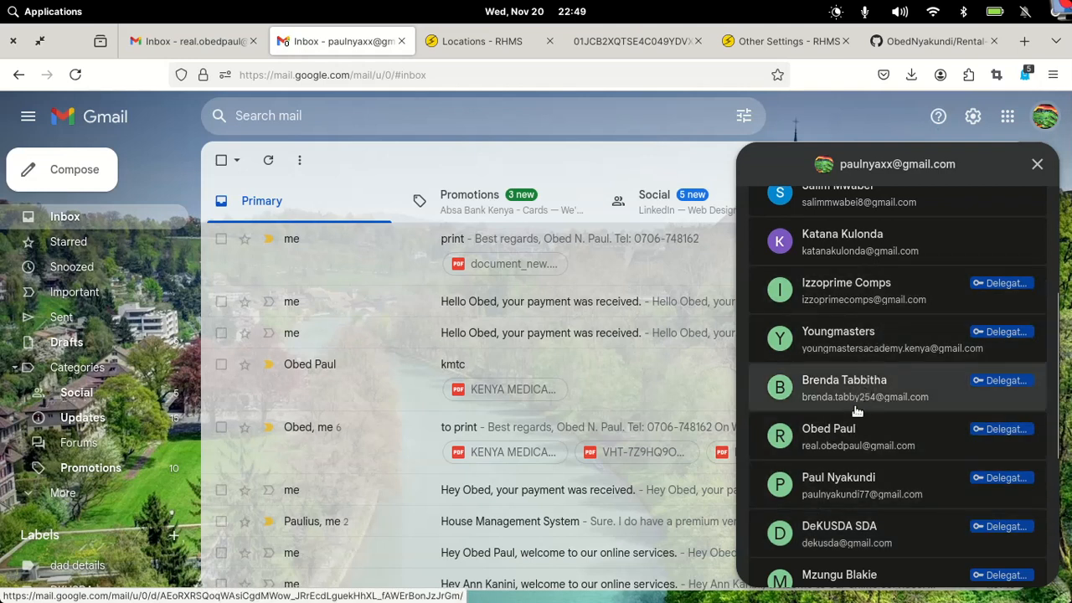
left_click(831, 478)
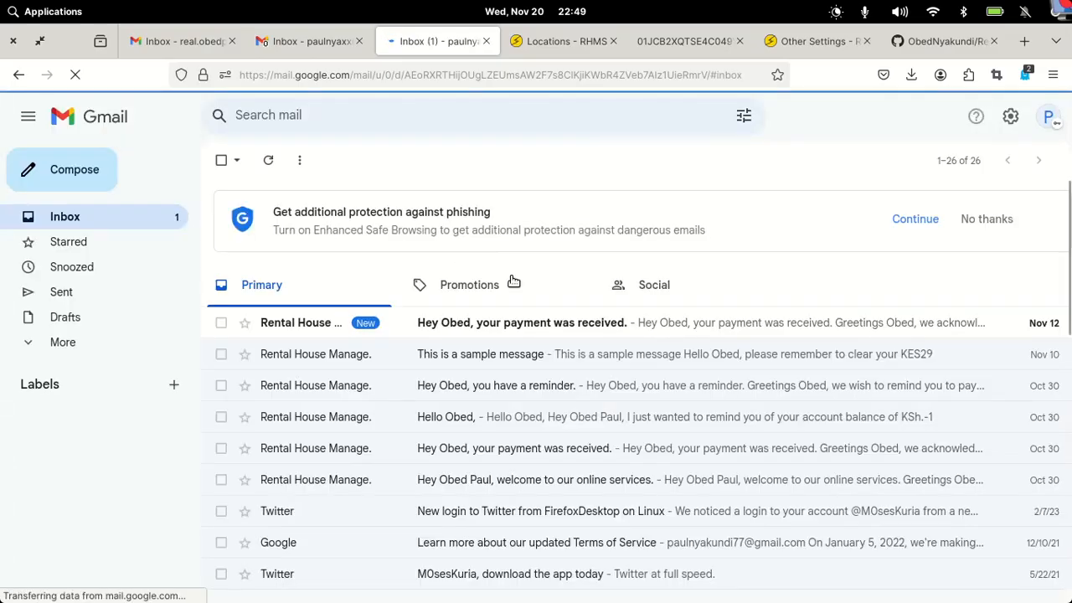
- Select the six Rental House Management emails and move them to Trash
left_click(219, 324)
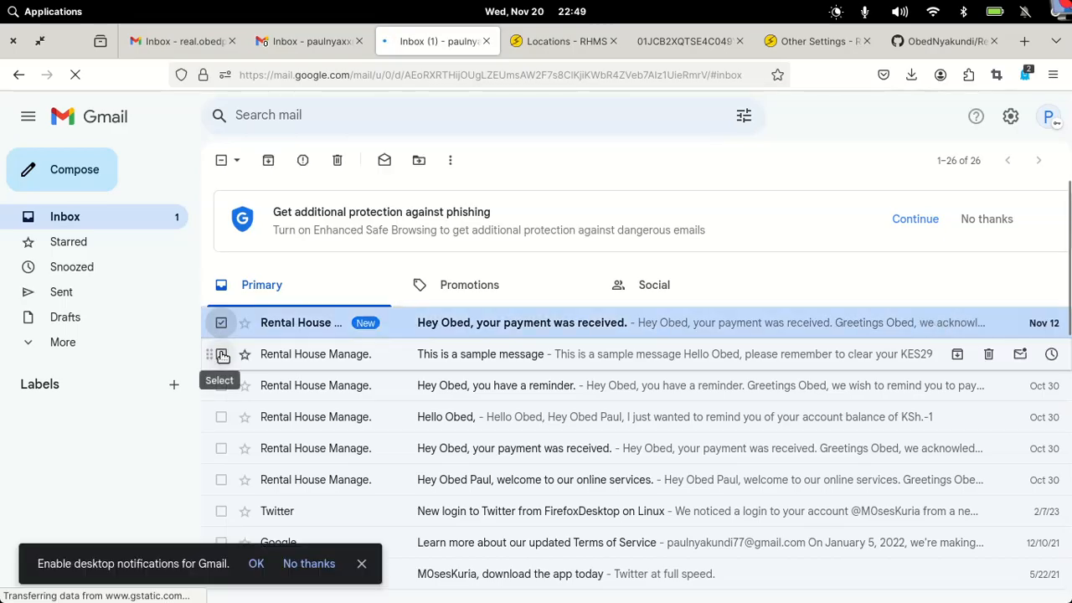
left_click(222, 354)
left_click(221, 385)
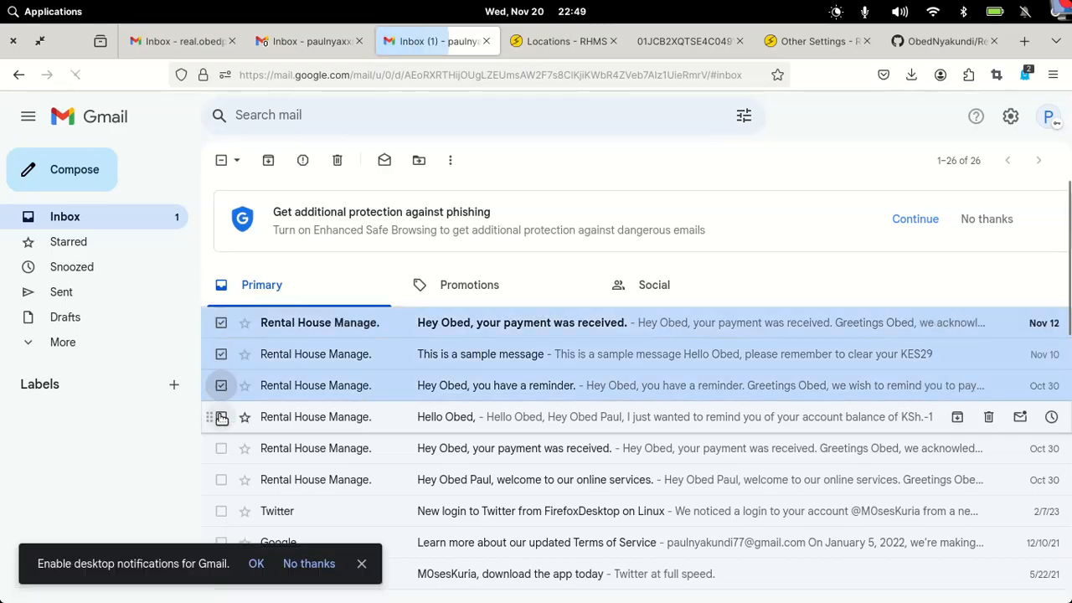
left_click(221, 417)
left_click(221, 448)
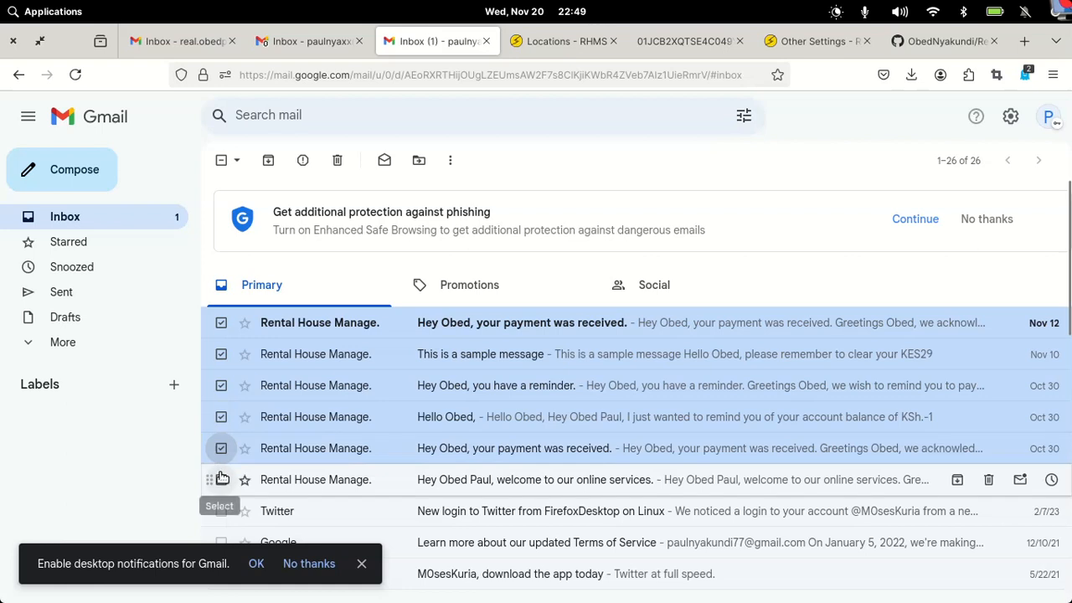
left_click(221, 479)
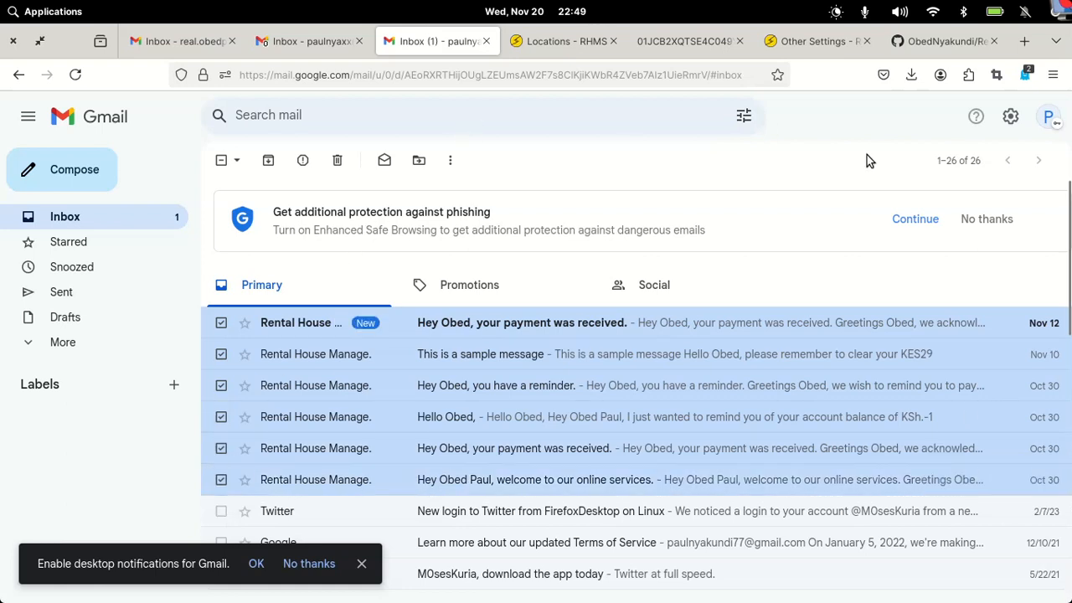
left_click(337, 160)
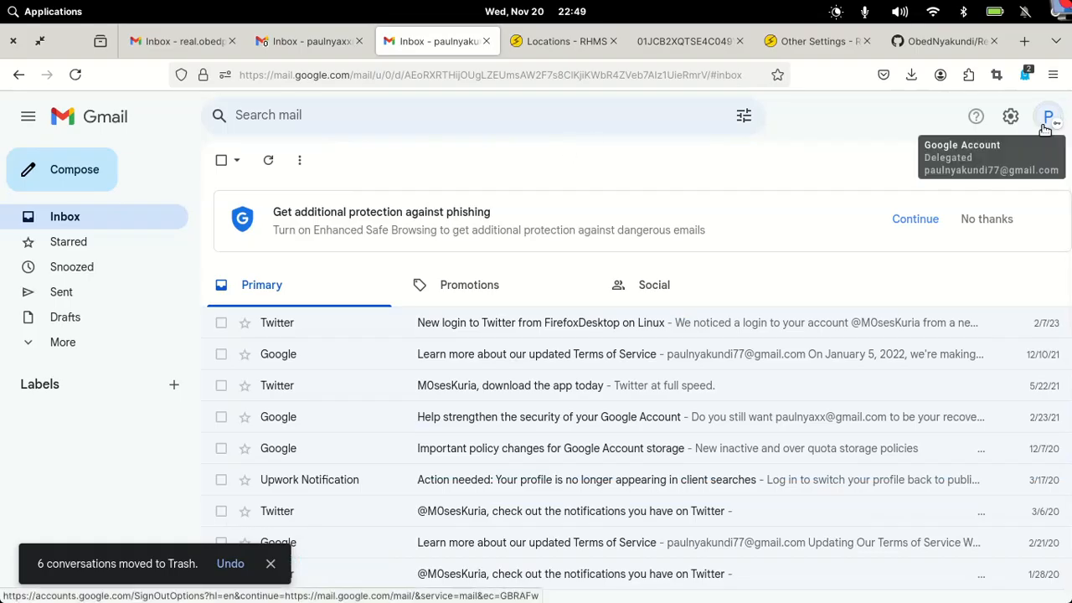
left_click_drag(1061, 170, 927, 163)
key("ctrl+c")
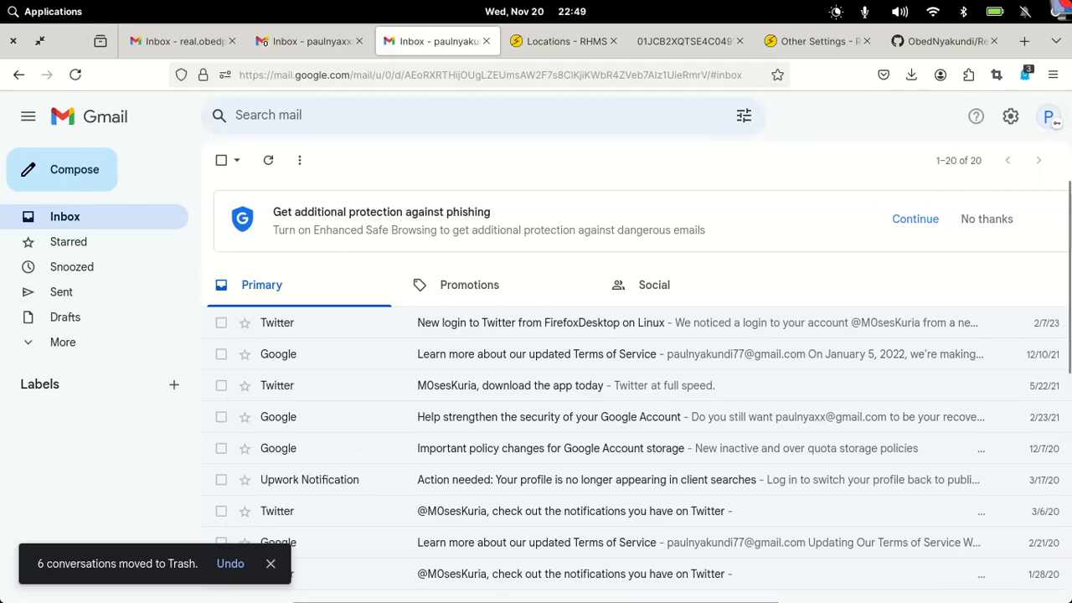
mouse_move(775, 586)
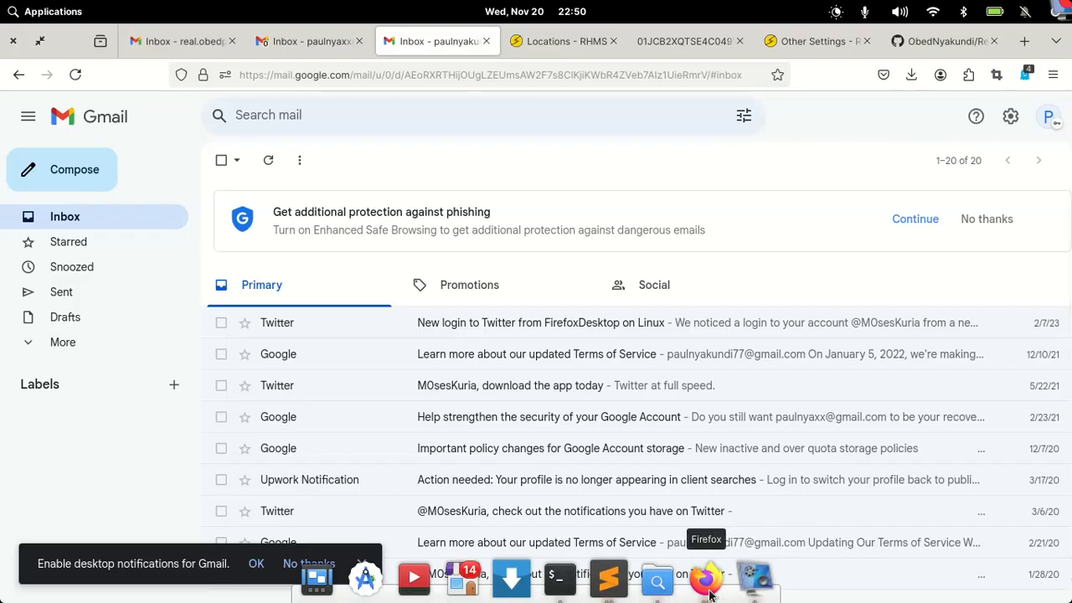
right_click(708, 588)
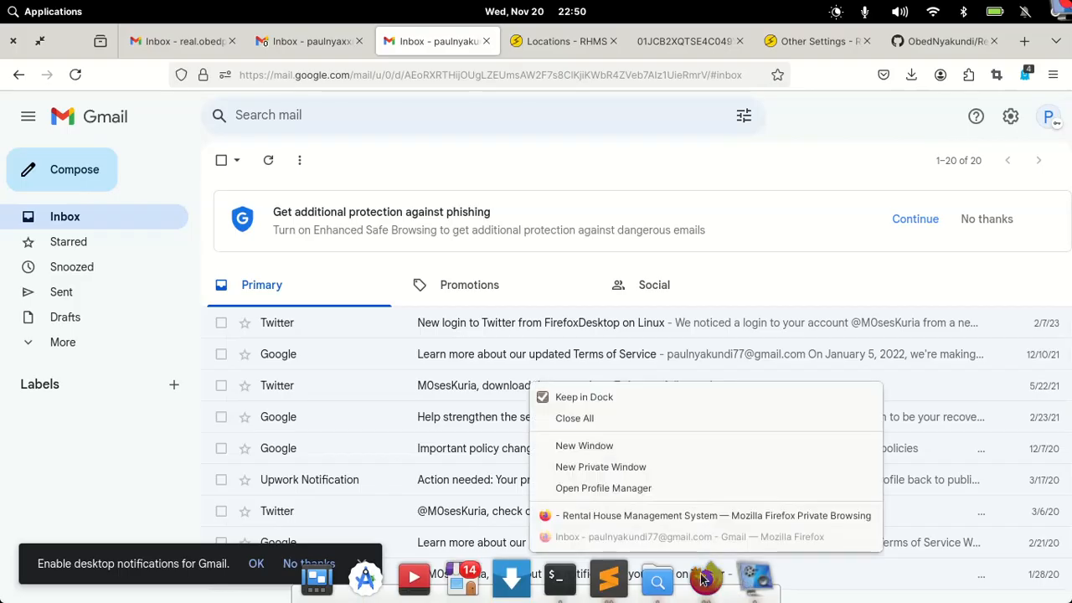
- Enter the applicant's e-mail, phone number and ID number for House B02, then submit the request
left_click(651, 514)
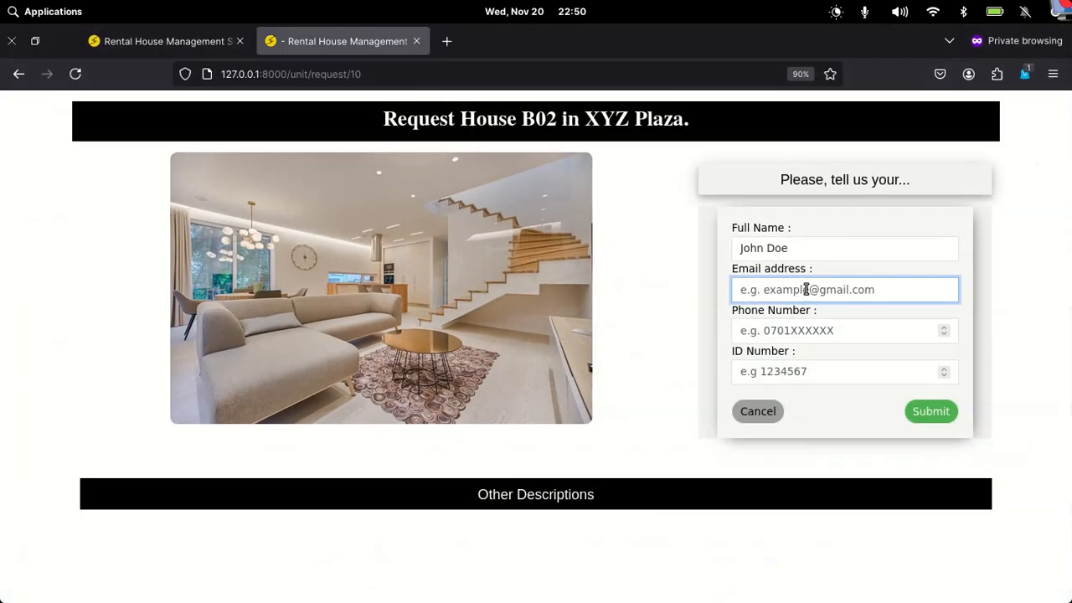
key("ctrl+v")
left_click(798, 332)
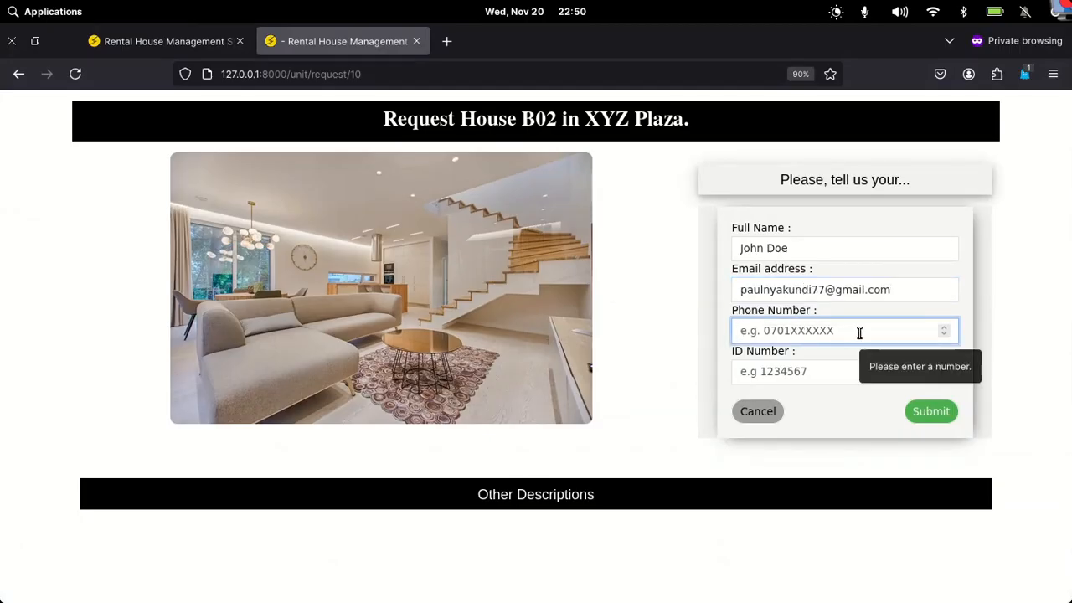
type("07")
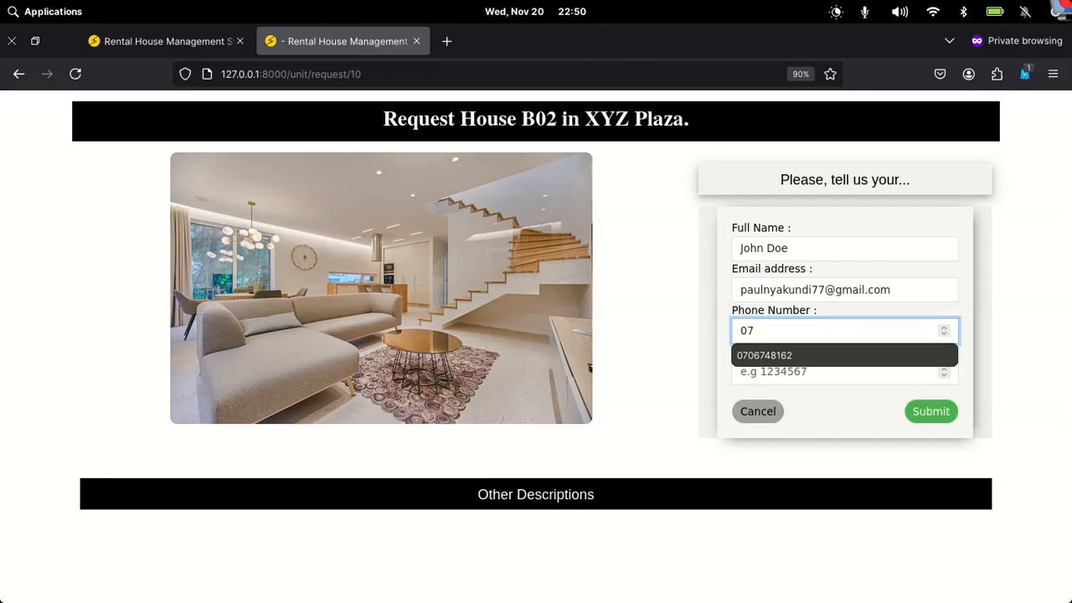
left_click(833, 356)
left_click(797, 375)
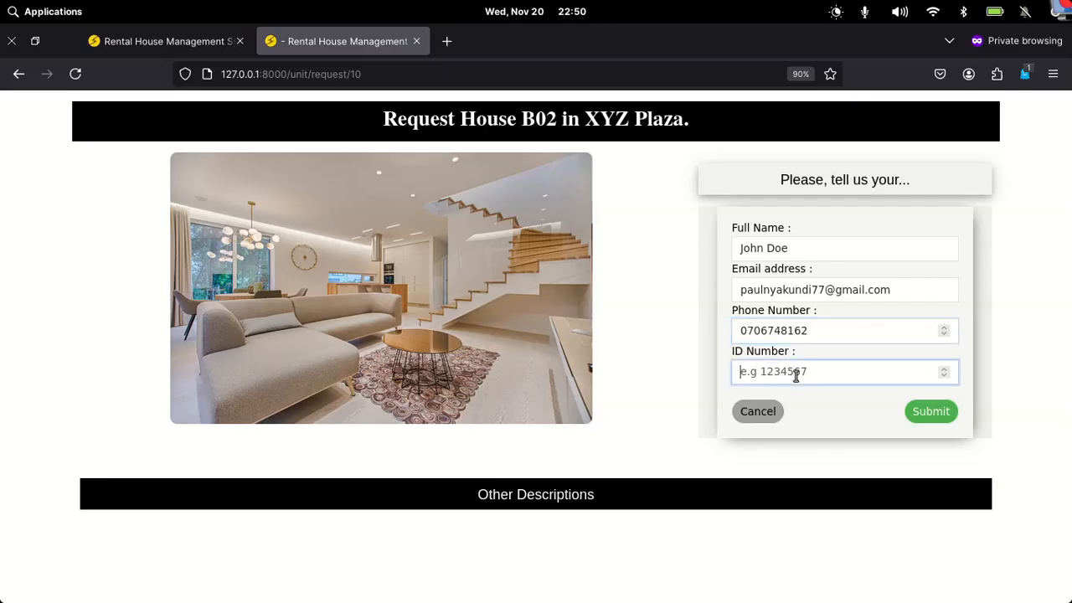
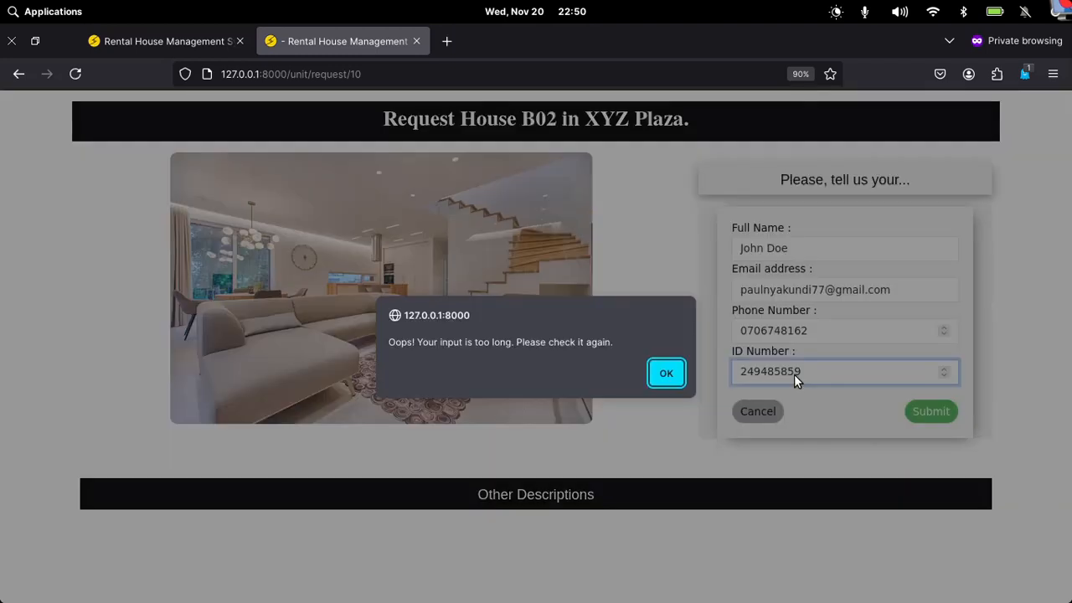
key("Return")
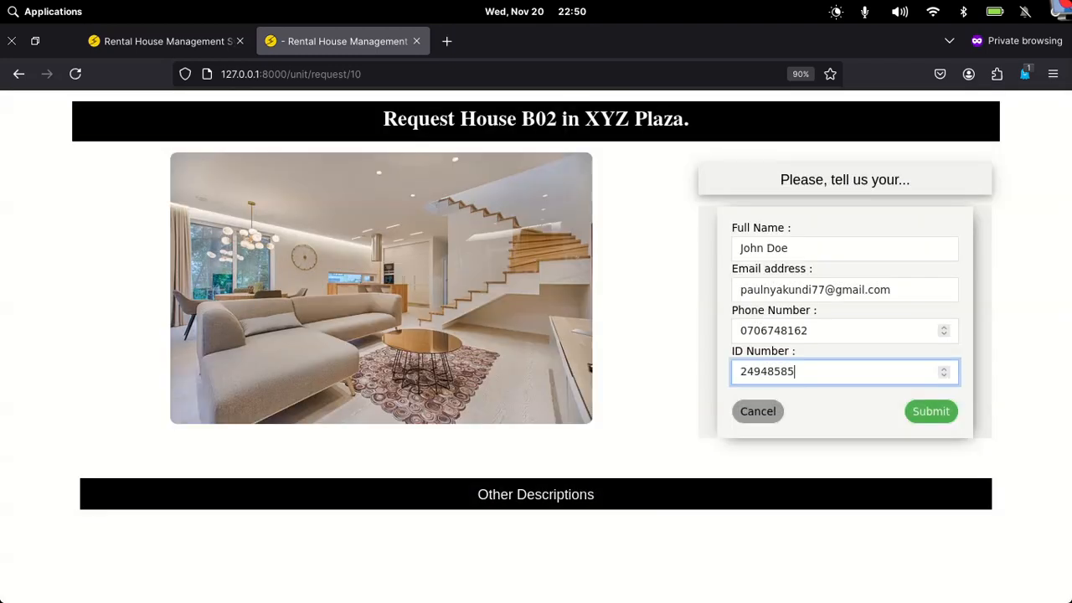
left_click(935, 416)
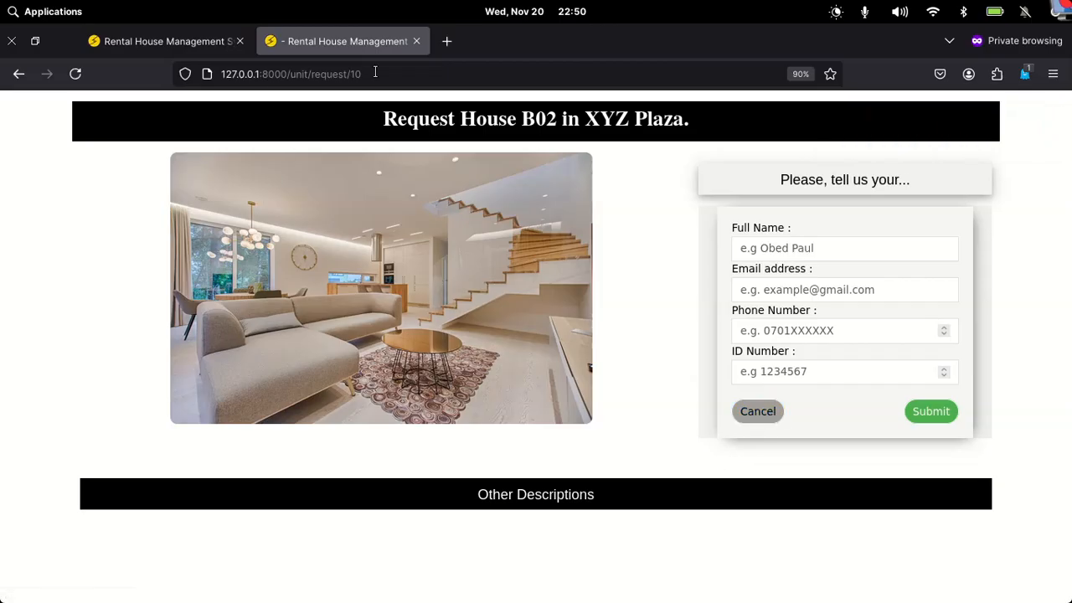
- Close the house request page and open the new RHMS welcome e-mail in Gmail
left_click(415, 41)
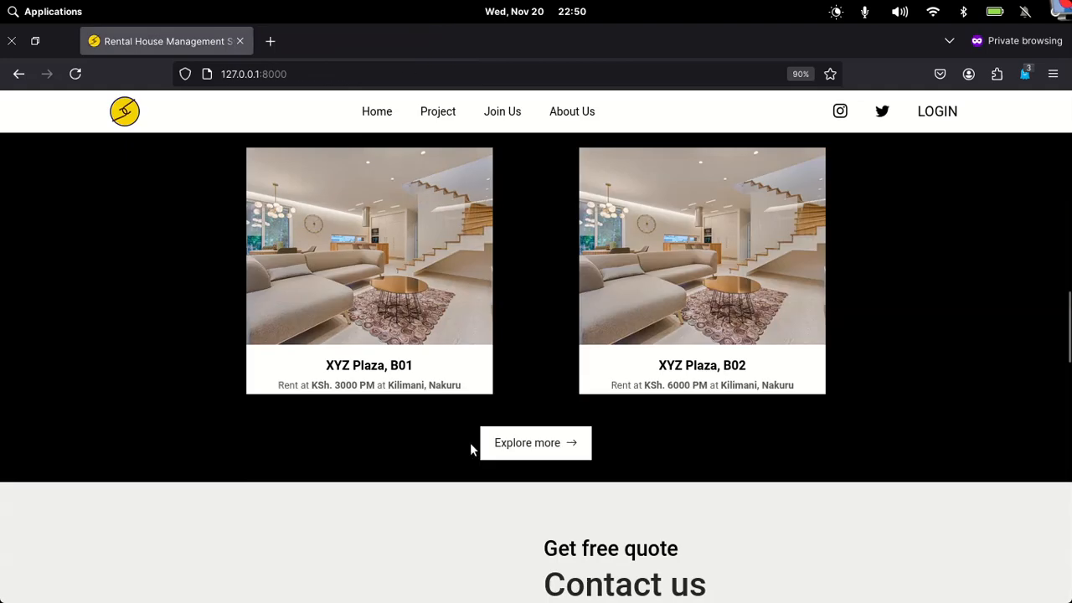
mouse_move(702, 587)
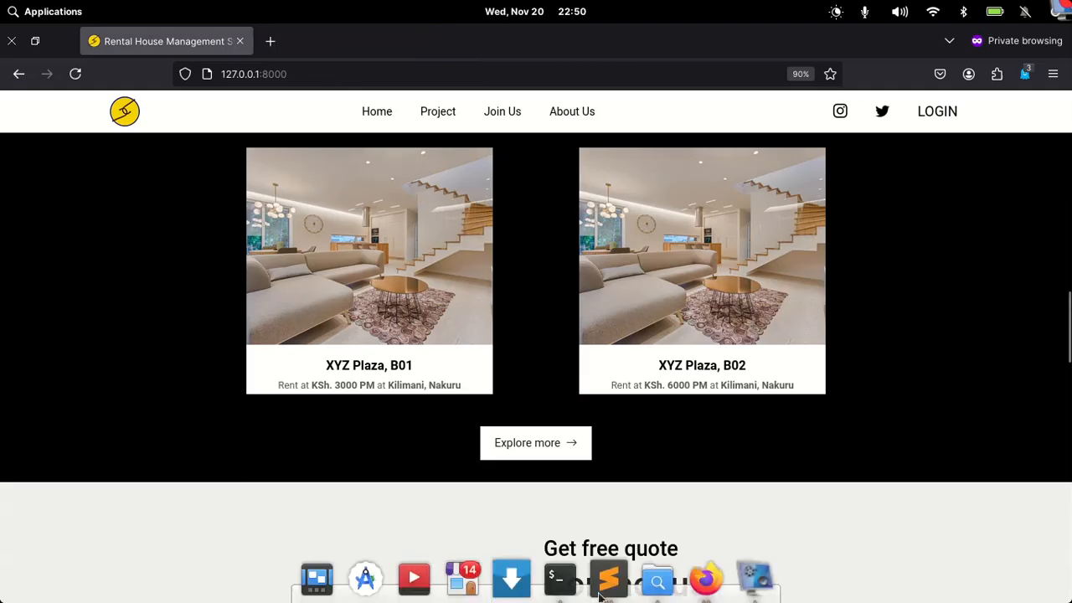
right_click(702, 587)
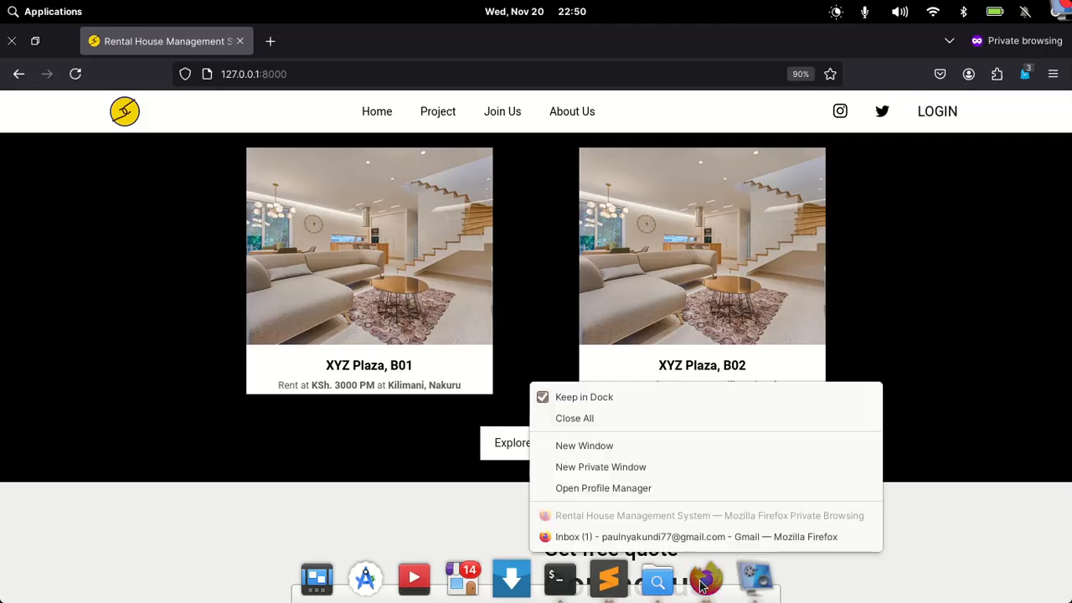
left_click(660, 545)
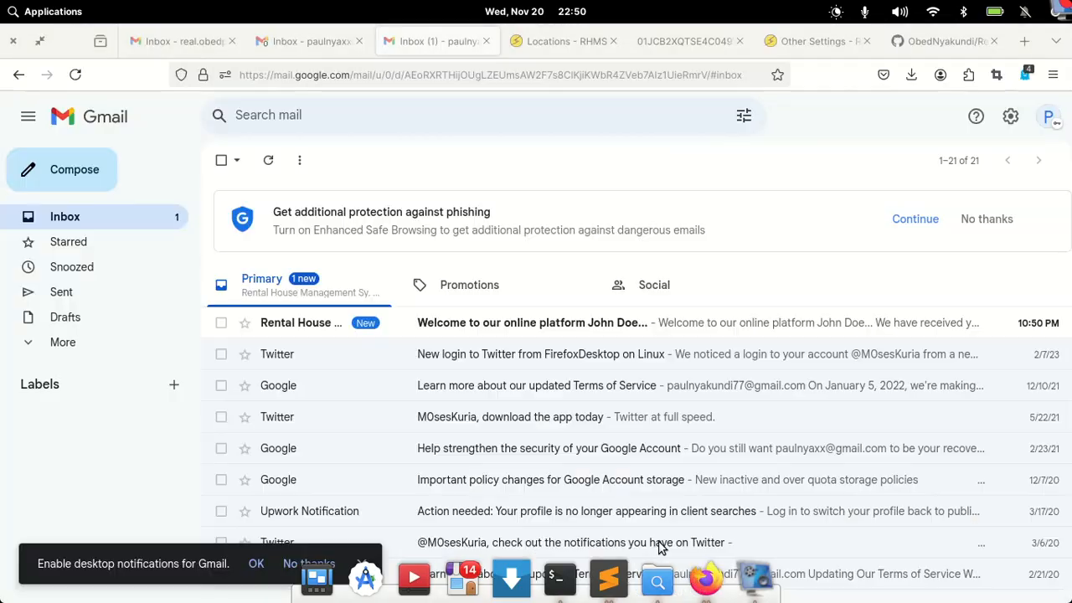
left_click(565, 322)
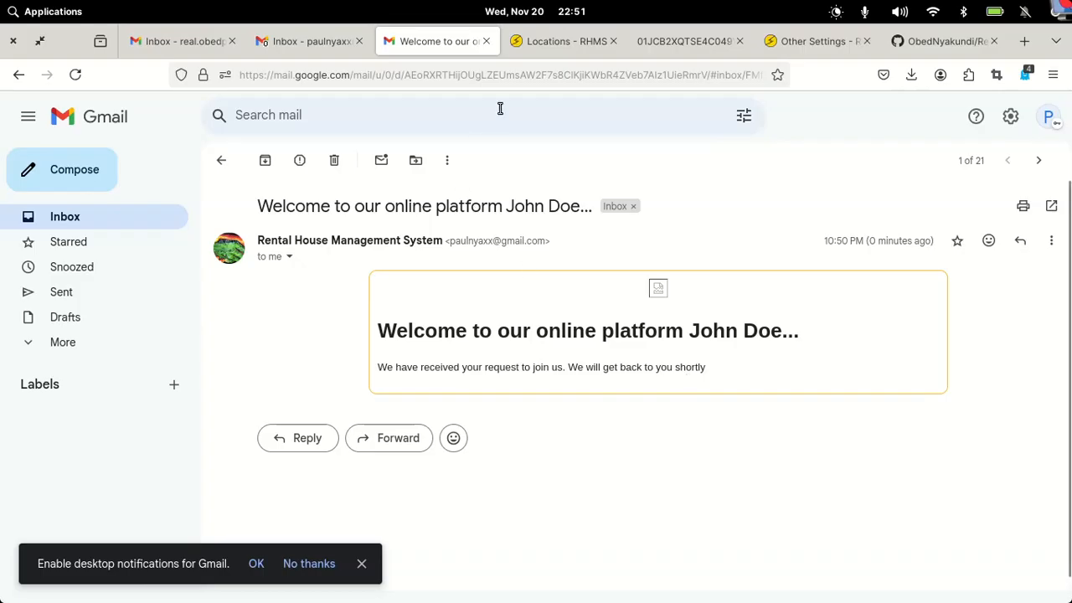
- Reload the RHMS Locations page, check the pending tenancy requests, then view the Tenants list
left_click(582, 44)
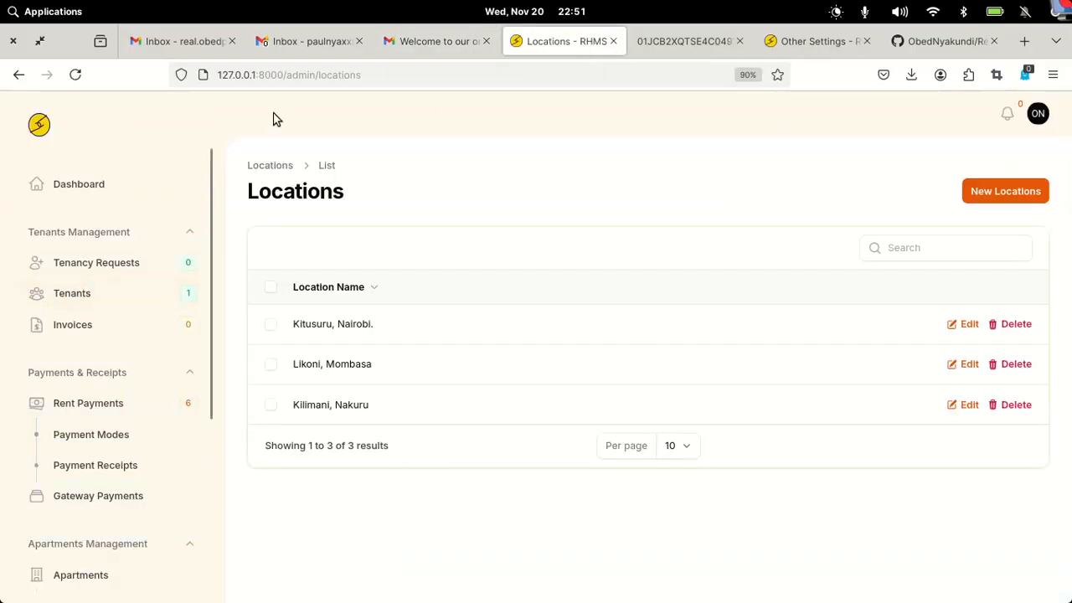
left_click(73, 77)
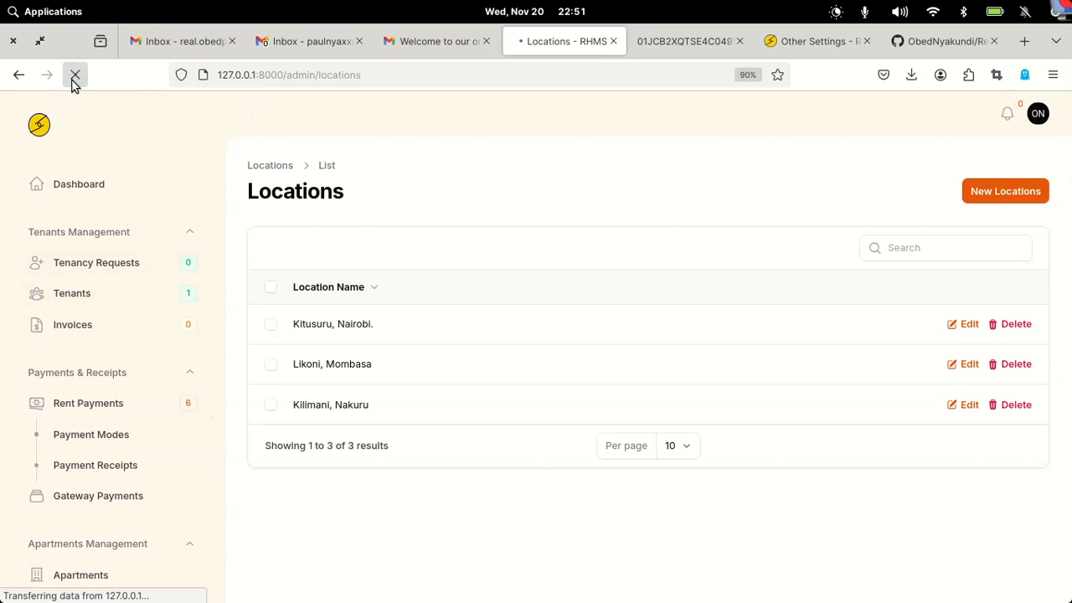
scroll(192, 208, "up", 5)
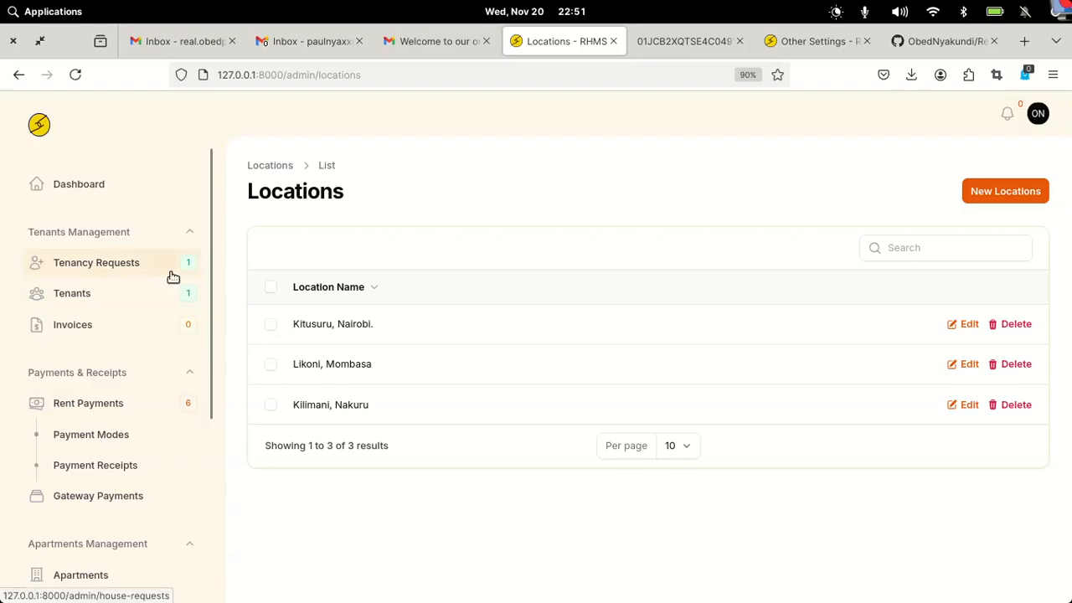
left_click(115, 272)
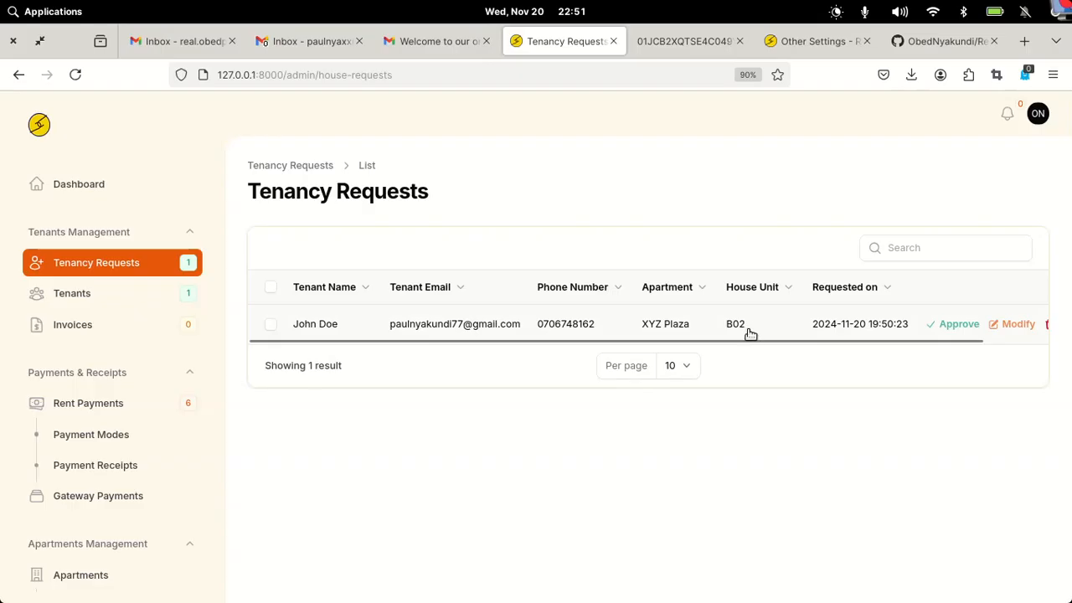
left_click_drag(763, 346, 863, 342)
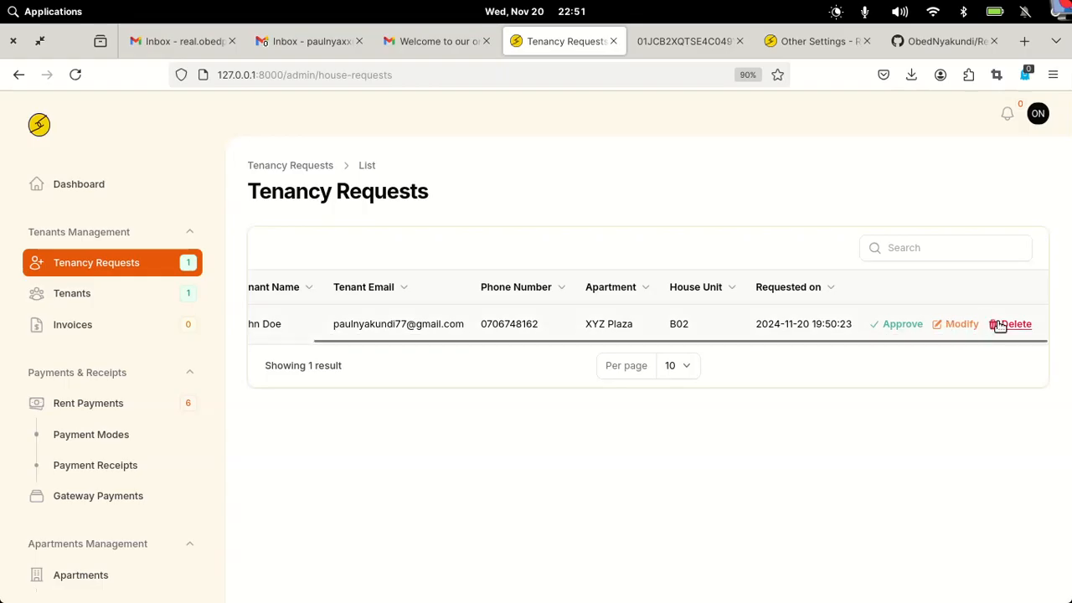
left_click(62, 300)
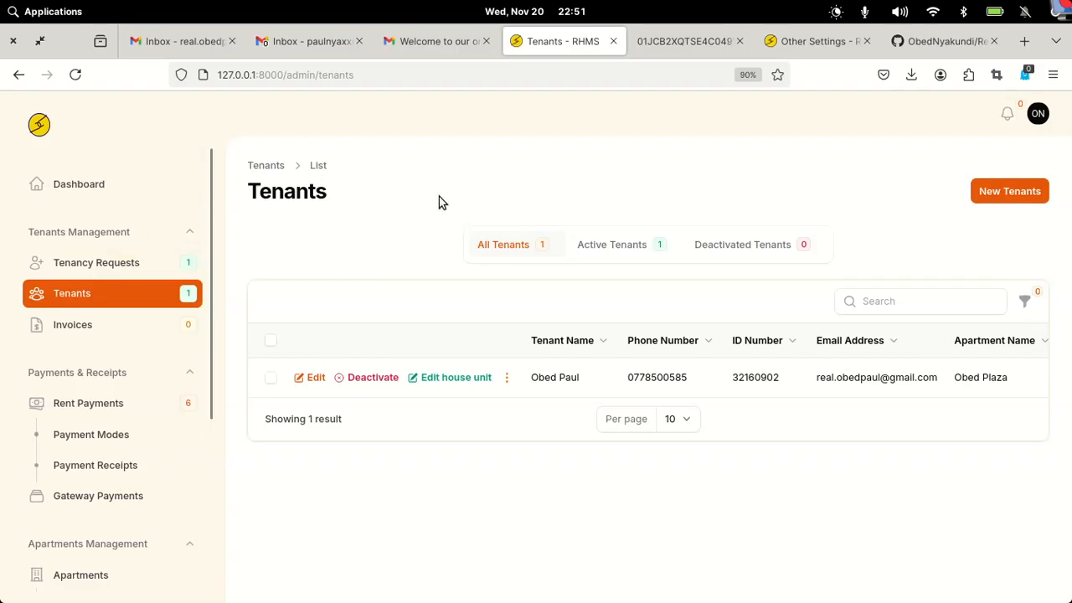
- Start a new tenant admission for apartment XYZ Plaza, unit B01
left_click(997, 200)
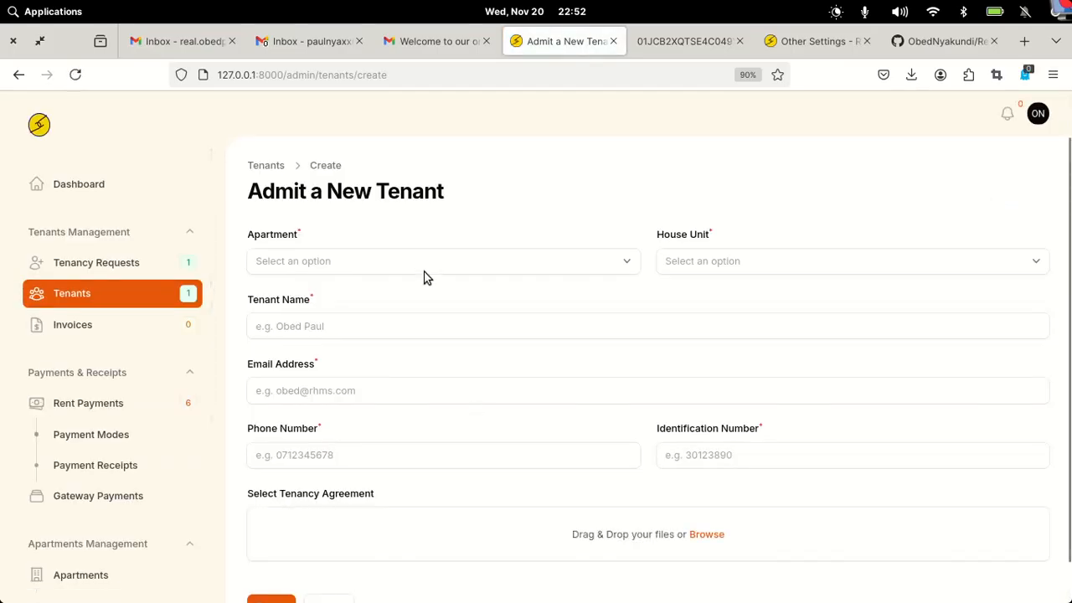
left_click(473, 260)
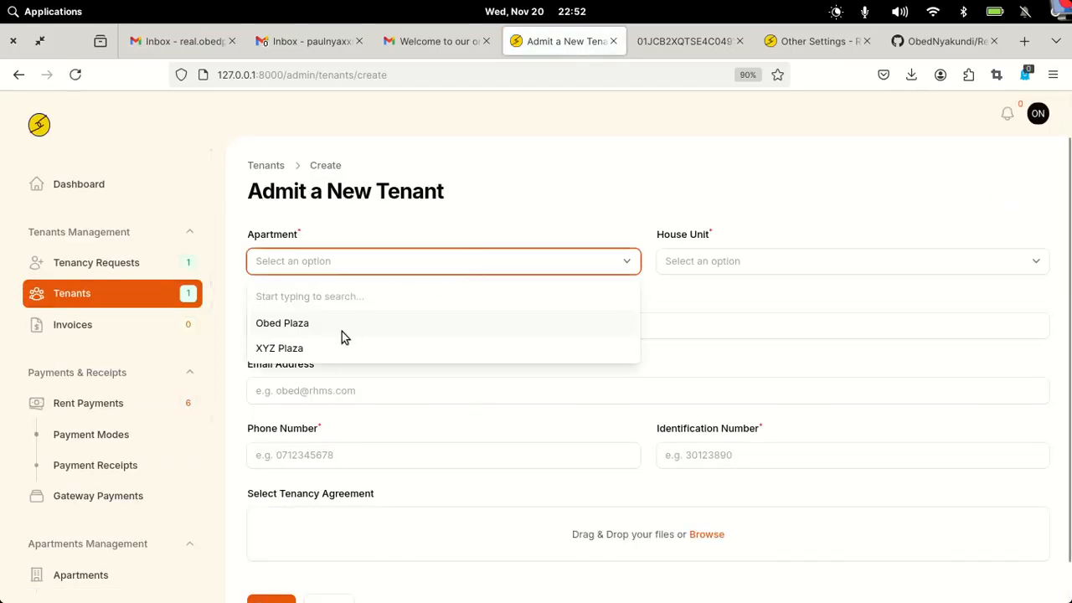
left_click(314, 348)
left_click(711, 261)
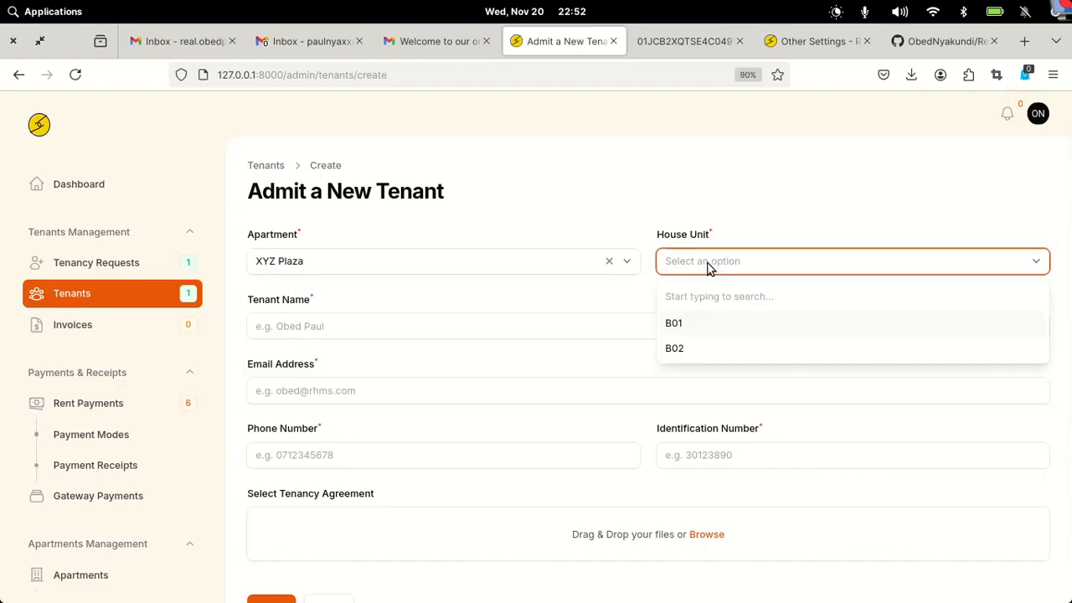
left_click(685, 332)
- Enter the tenant's full name and pick their e-mail address from the suggestions
left_click(412, 321)
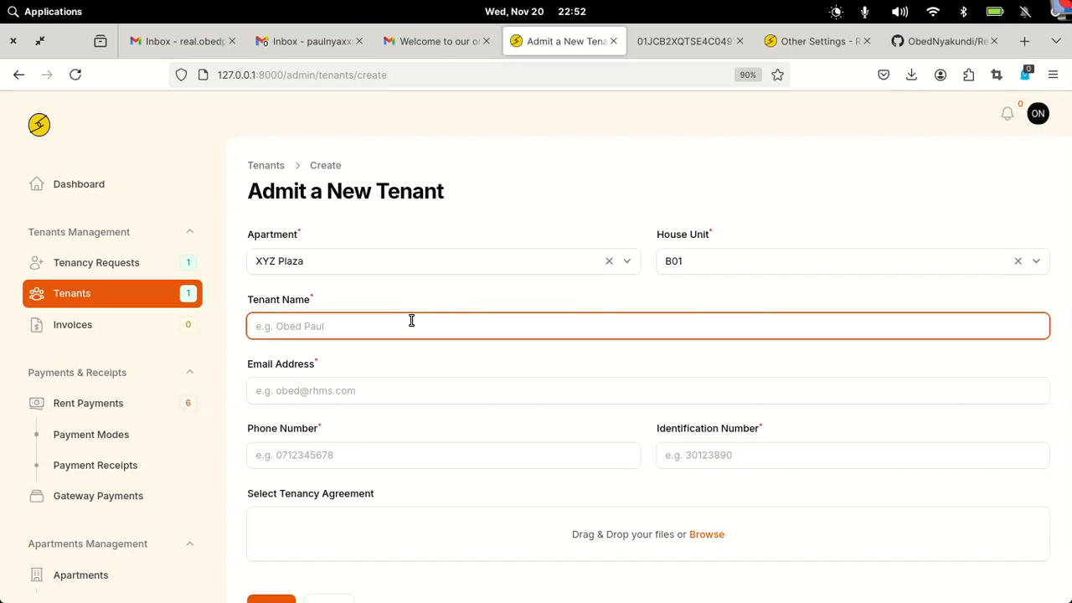
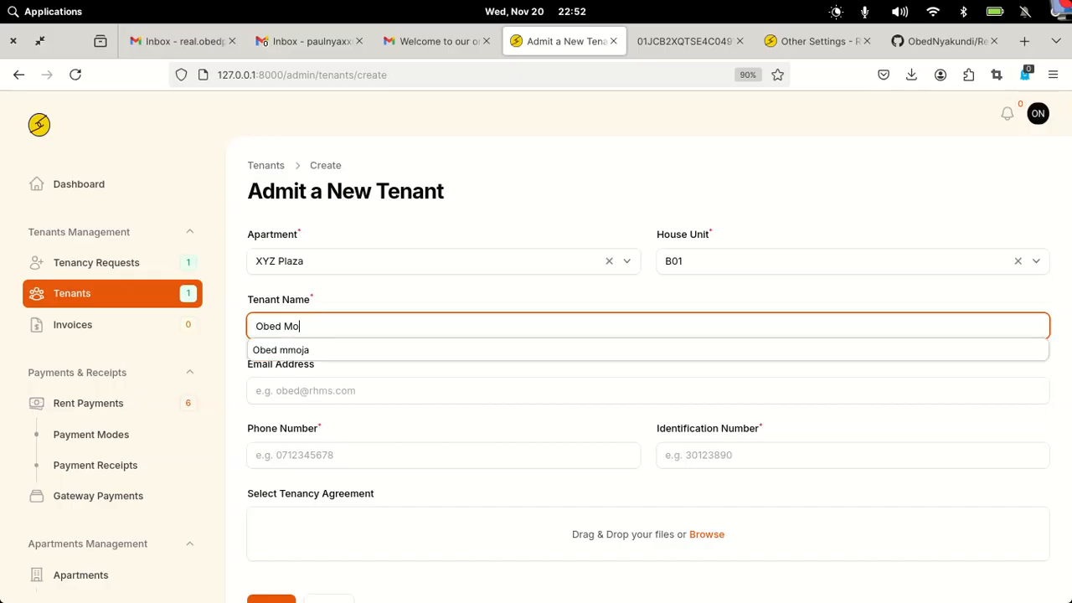
left_click(386, 391)
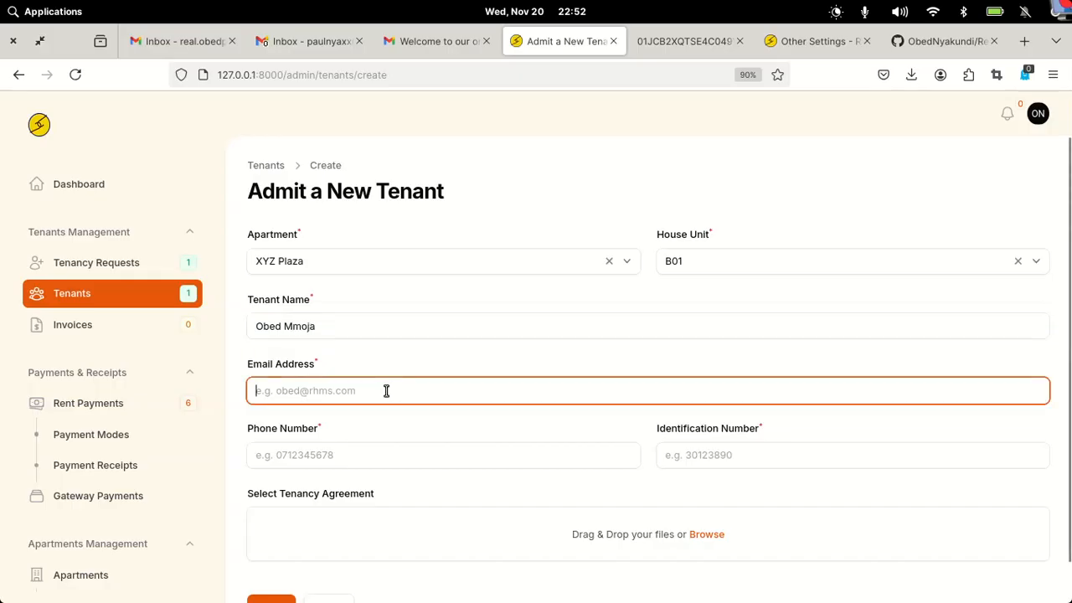
type("pau")
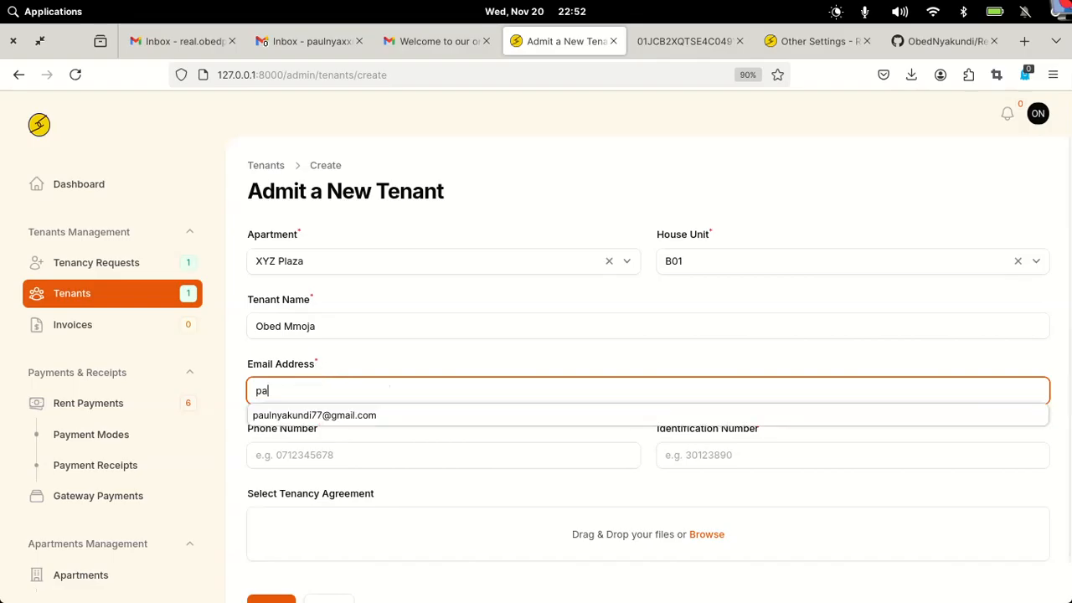
left_click(313, 423)
- Fill in the tenant's phone and identification numbers from the suggestions
left_click(356, 455)
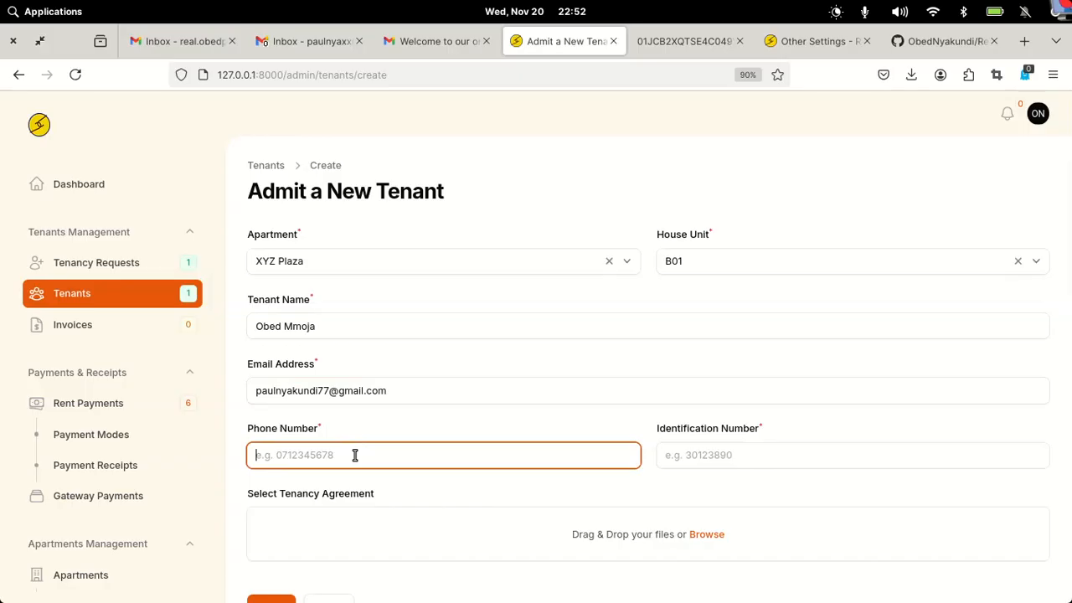
type("0")
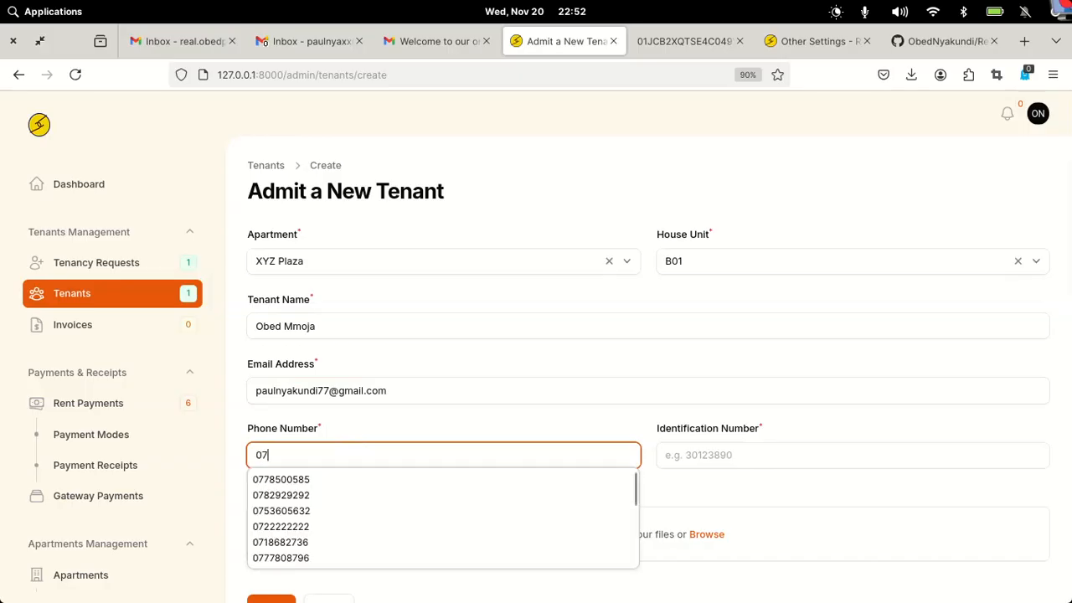
type("7")
left_click(306, 479)
left_click(709, 453)
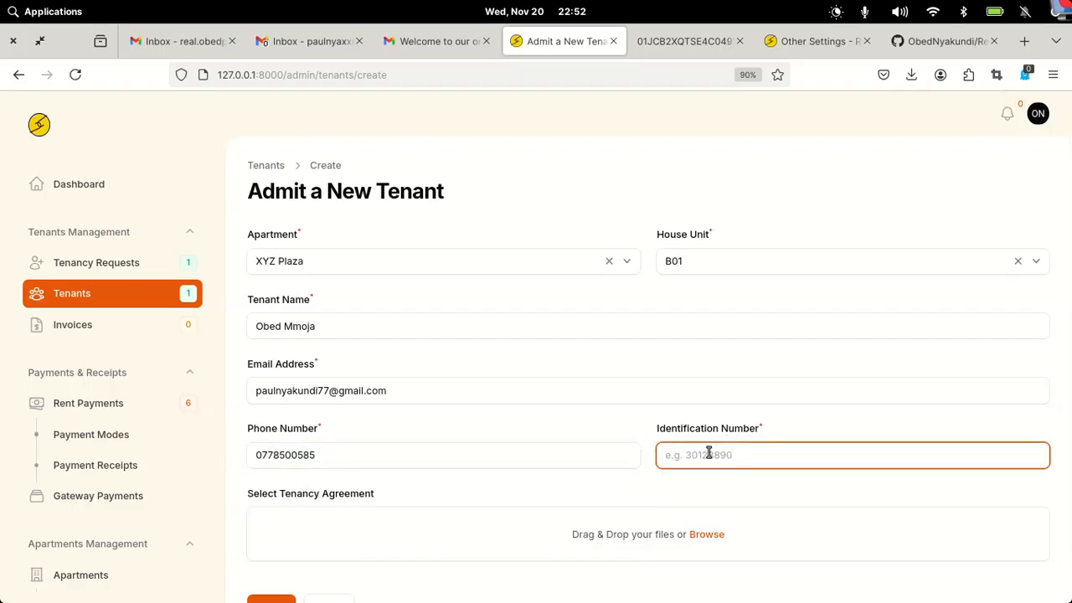
type("32")
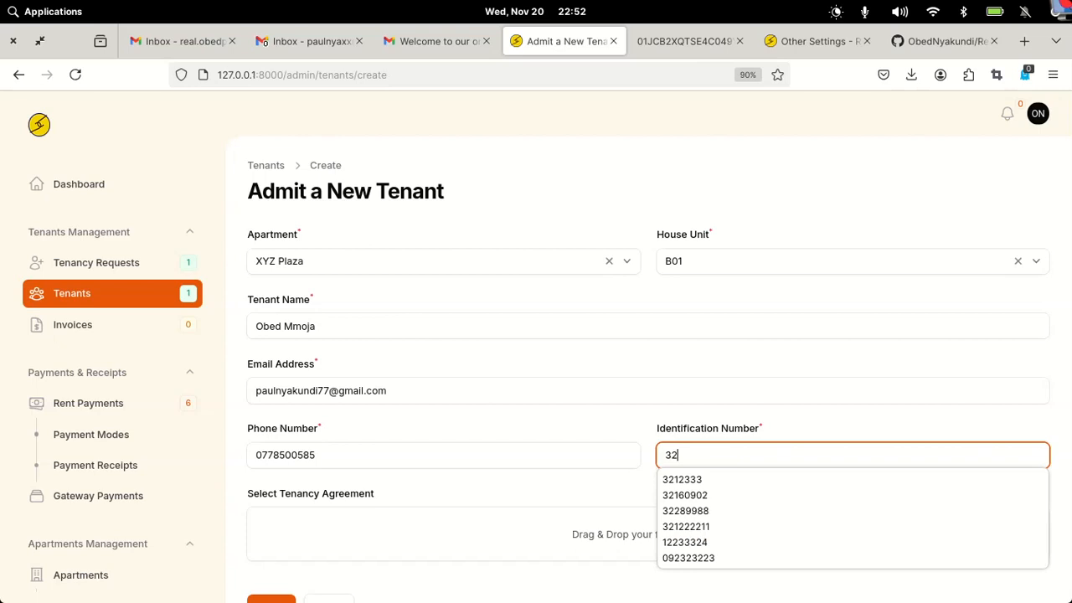
left_click(718, 499)
scroll(418, 436, "down", 1)
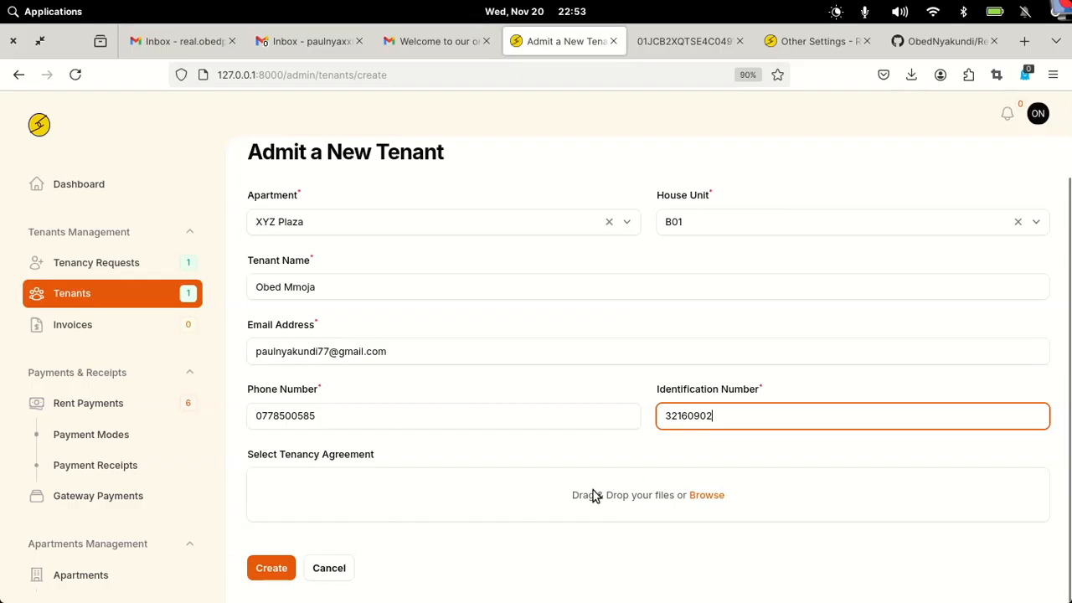
left_click(692, 497)
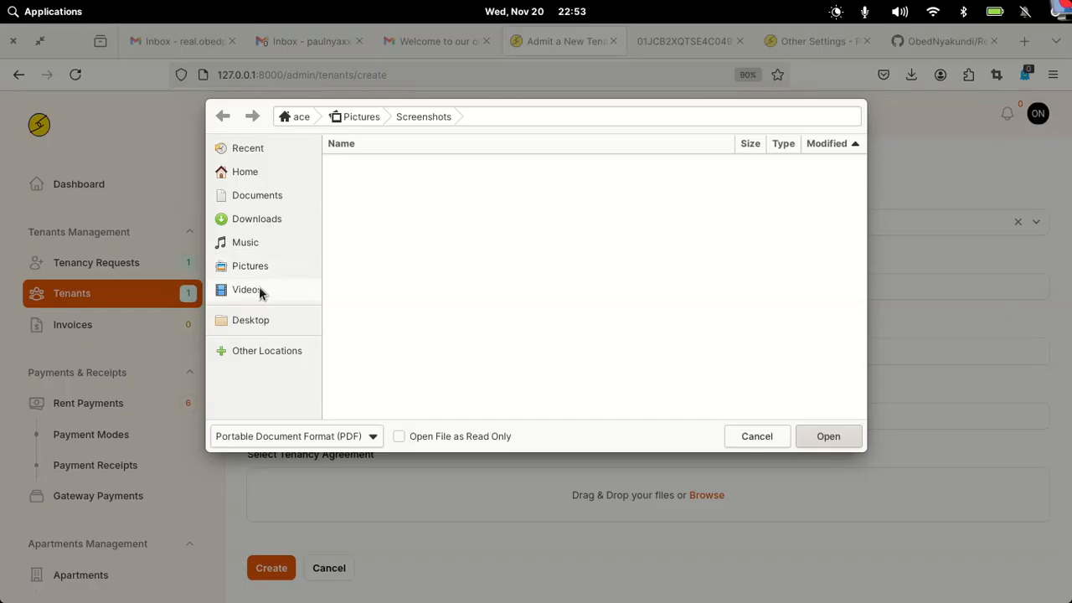
- Attach the PIN Certificate PDF from Downloads as the tenancy agreement
left_click(263, 219)
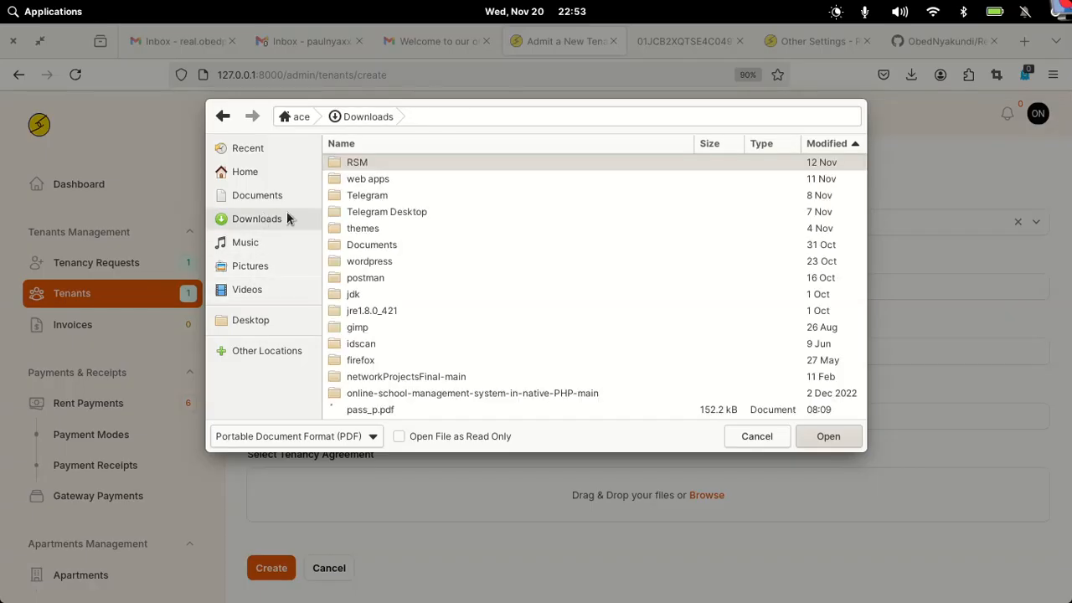
scroll(491, 302, "down", 4)
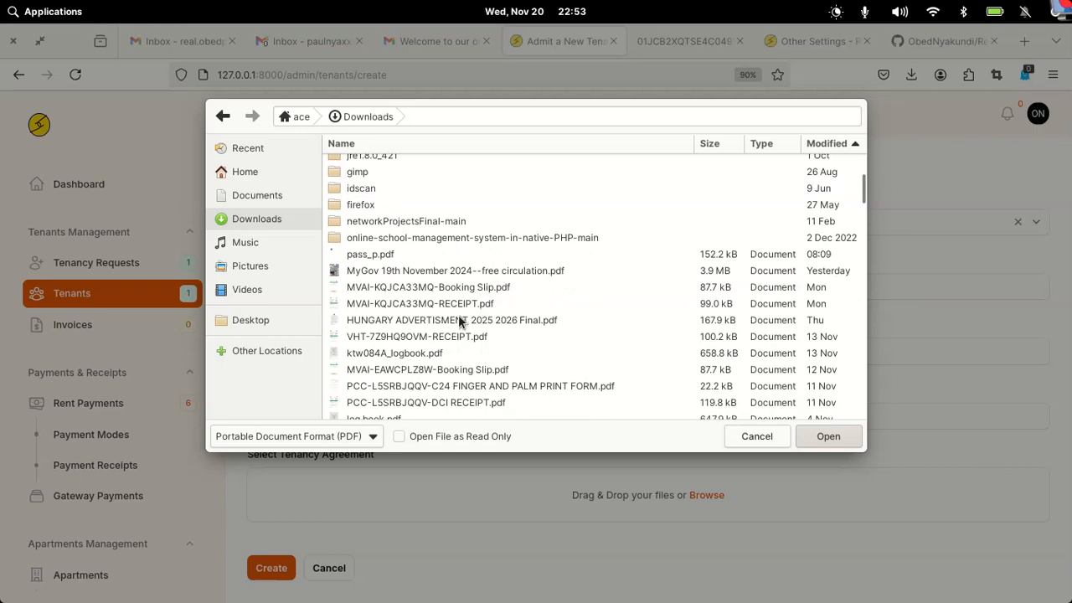
scroll(452, 335, "down", 3)
scroll(451, 334, "down", 2)
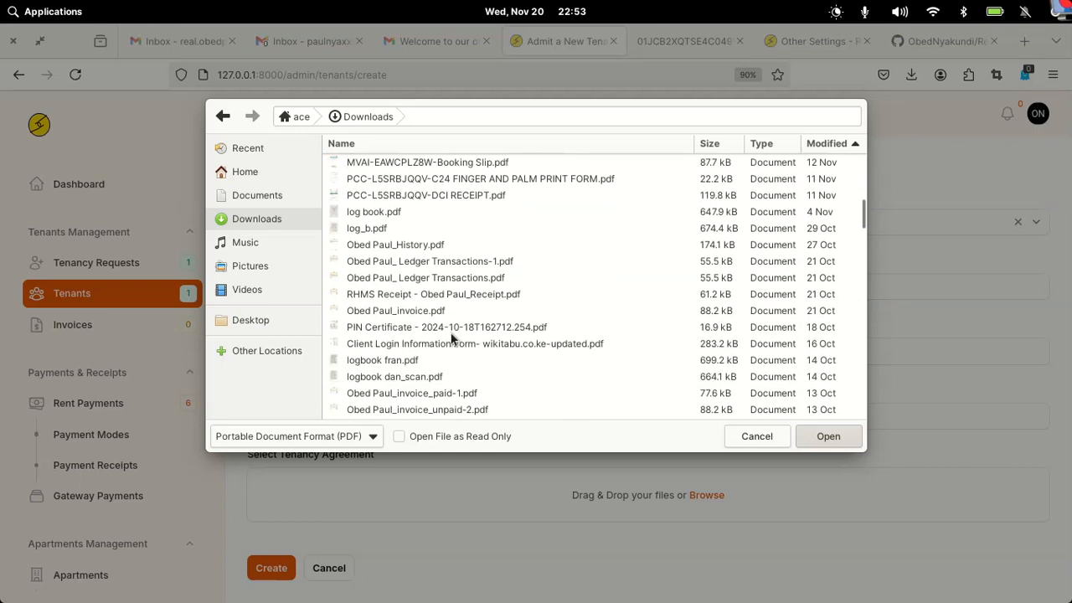
left_click(369, 327)
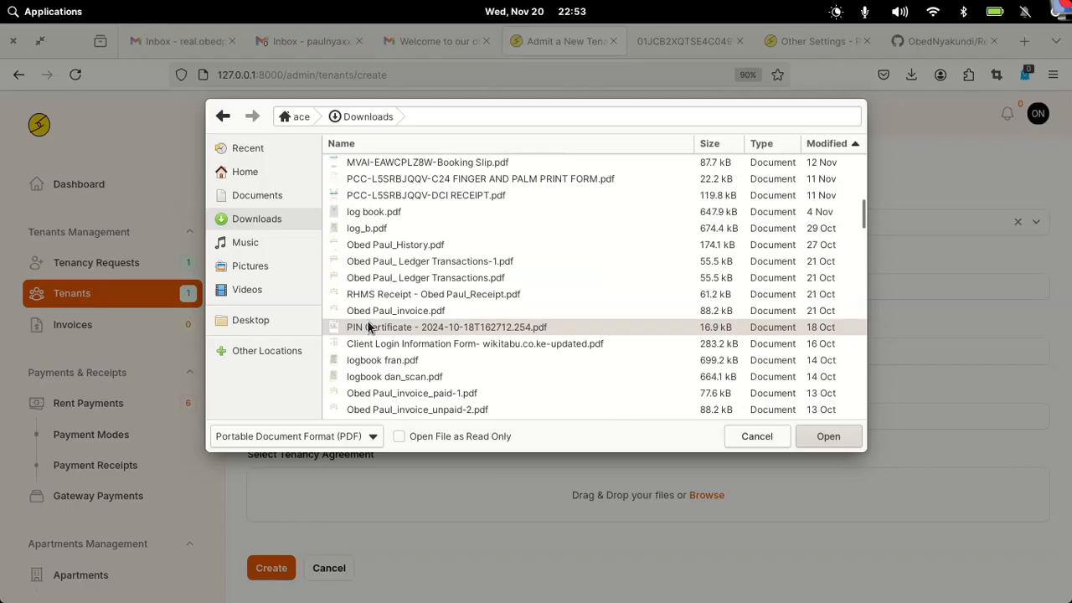
left_click(814, 436)
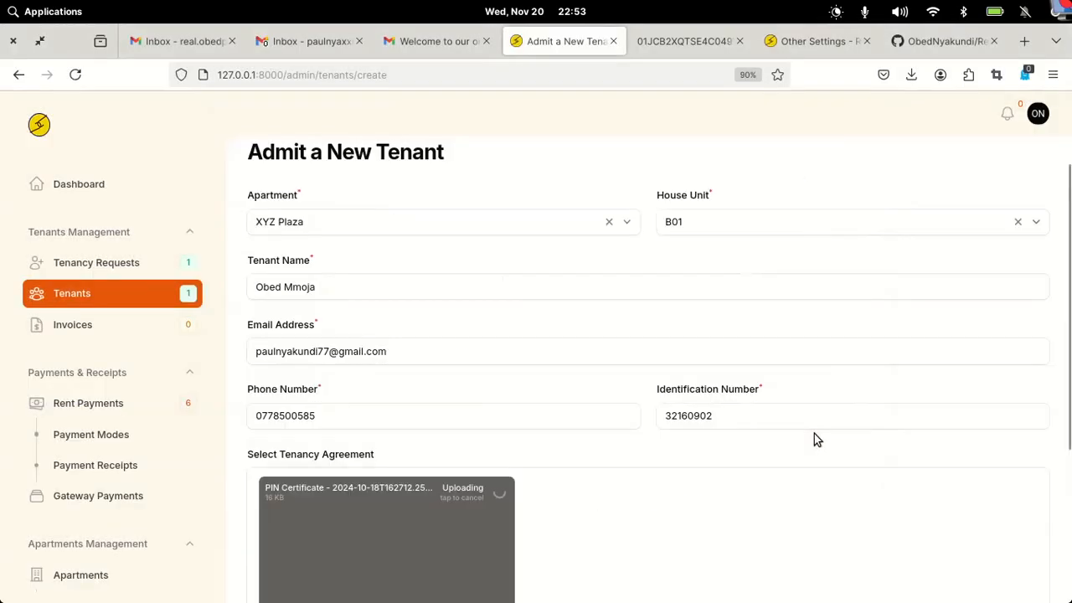
- Remove the PIN Certificate attachment and create the tenant without an agreement
scroll(809, 473, "down", 3)
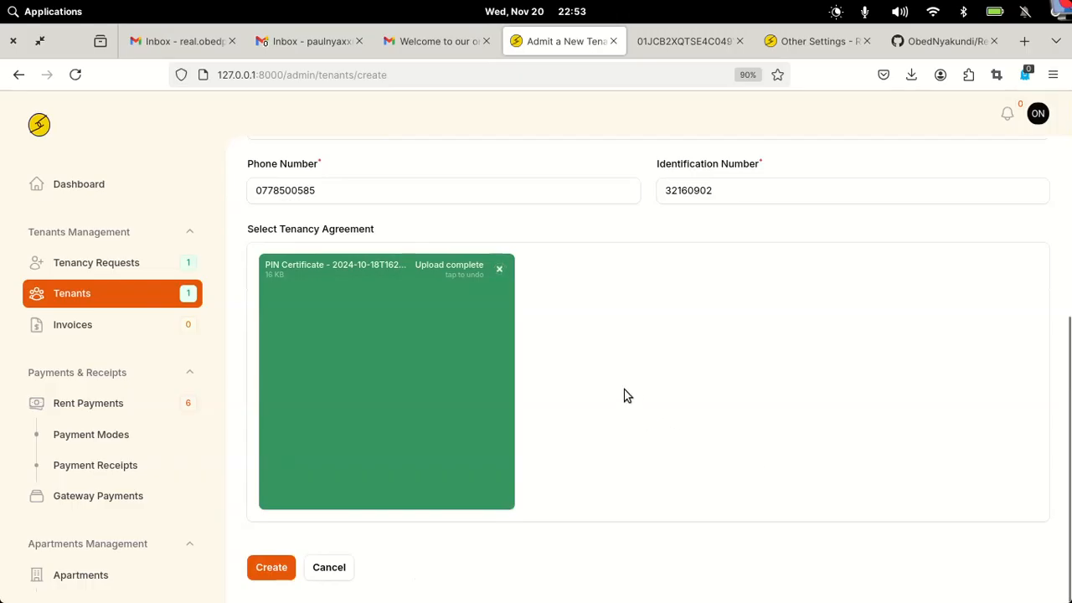
left_click(499, 269)
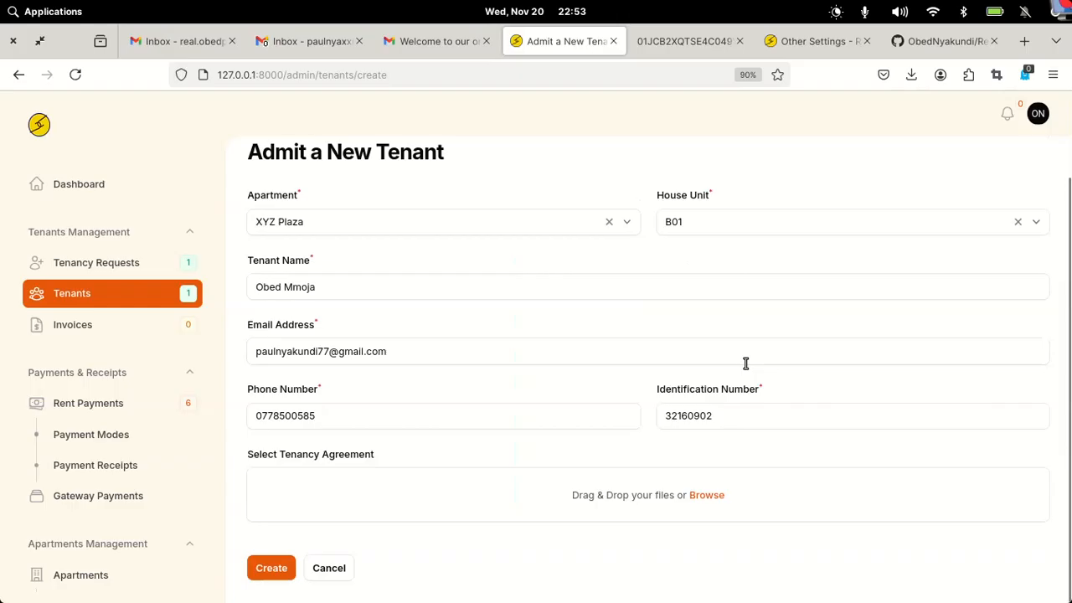
left_click(271, 569)
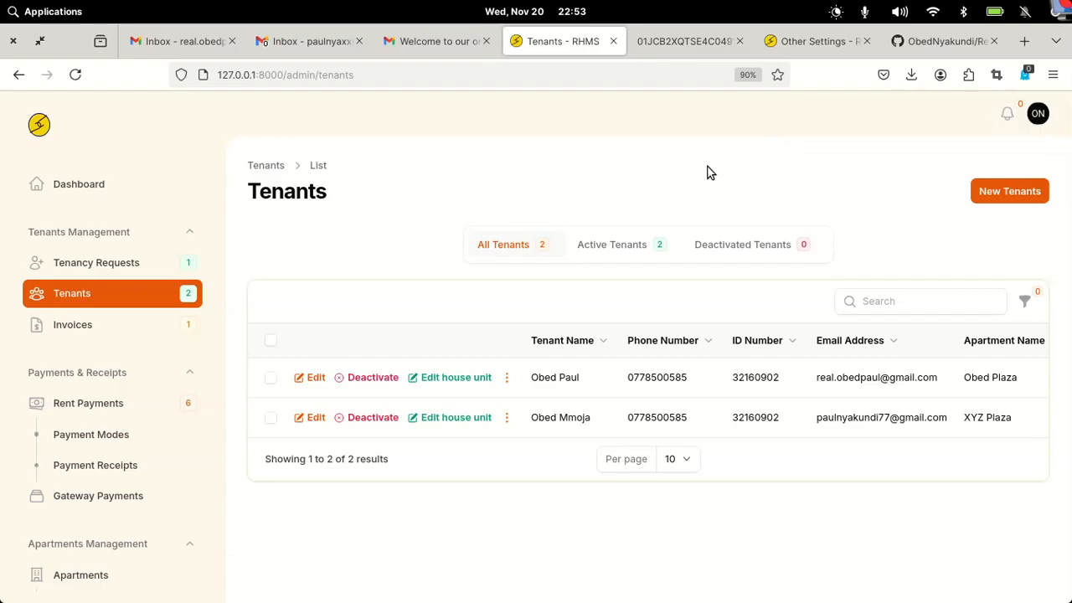
- Open the new tenant's 'welcome to our online services' e-mail and download its invoice
left_click(317, 48)
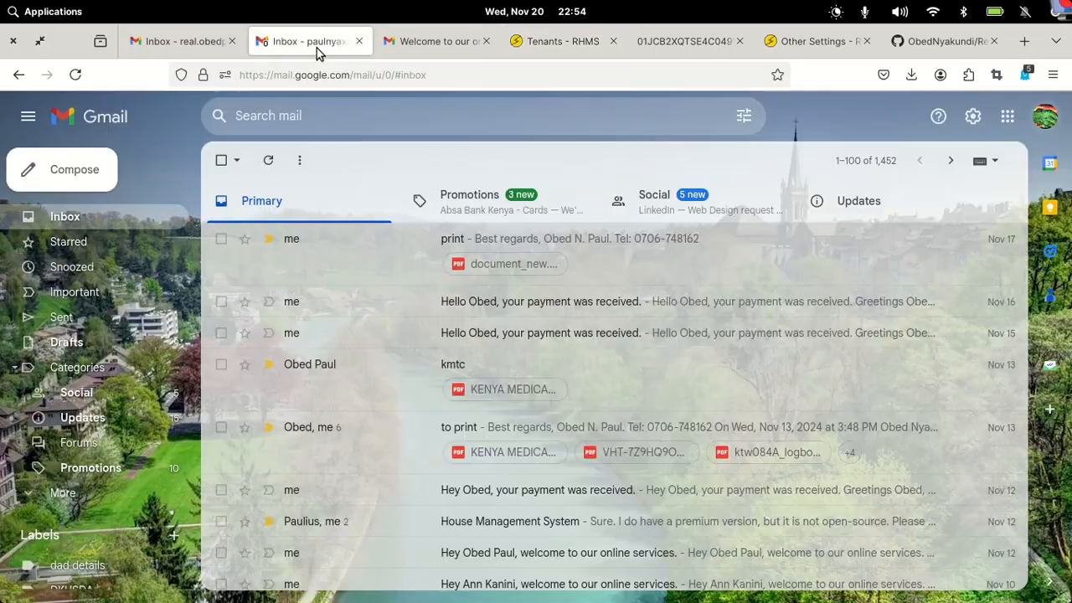
left_click(38, 217)
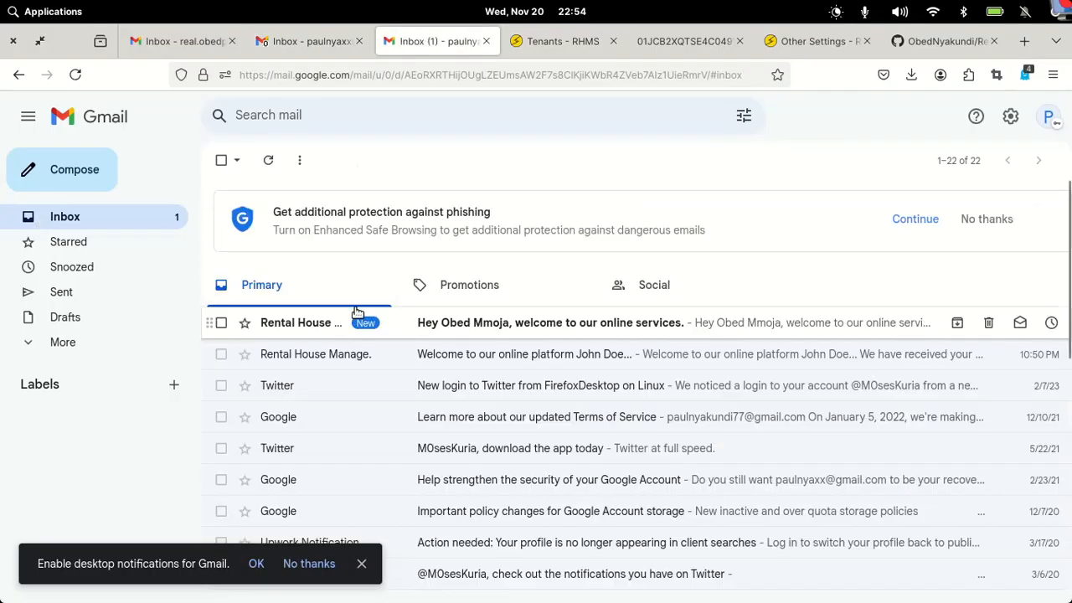
left_click(507, 326)
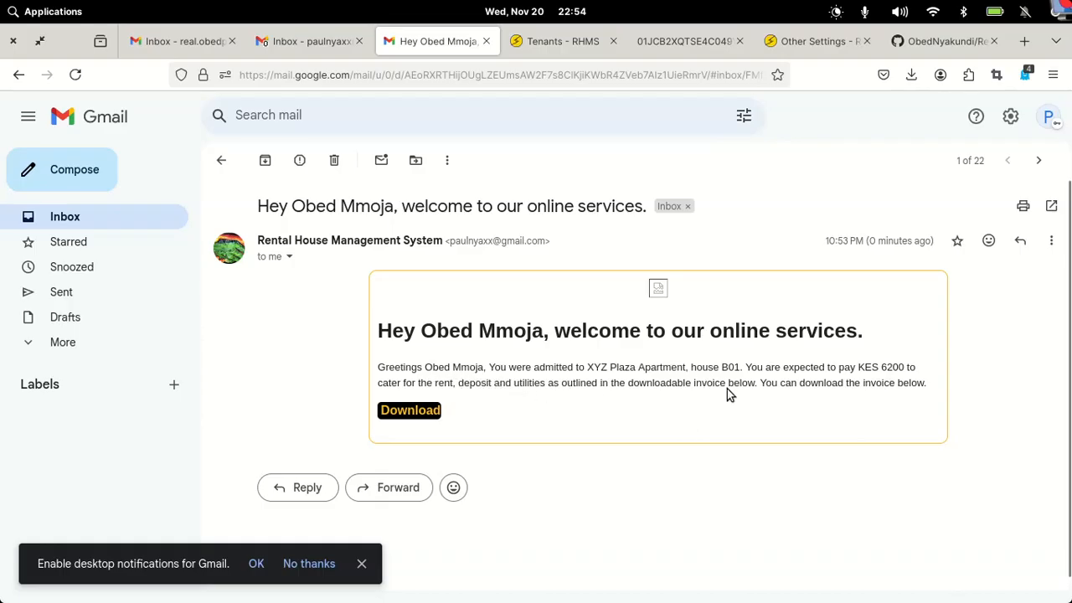
left_click(423, 411)
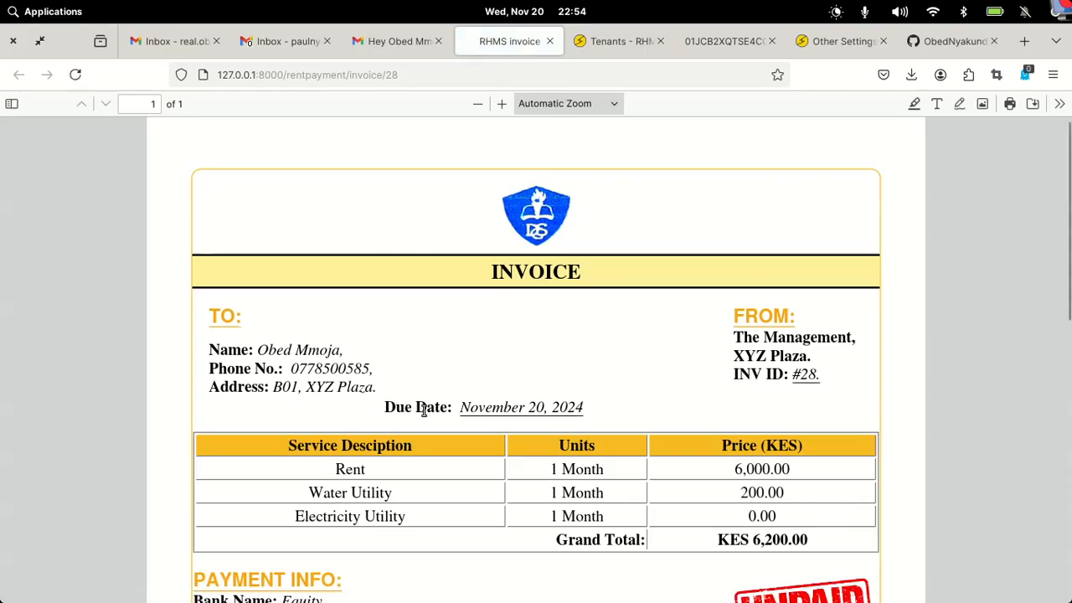
- Scroll to the payment info of the KES 6,200.00 unpaid invoice, then close it
scroll(423, 411, "down", 5)
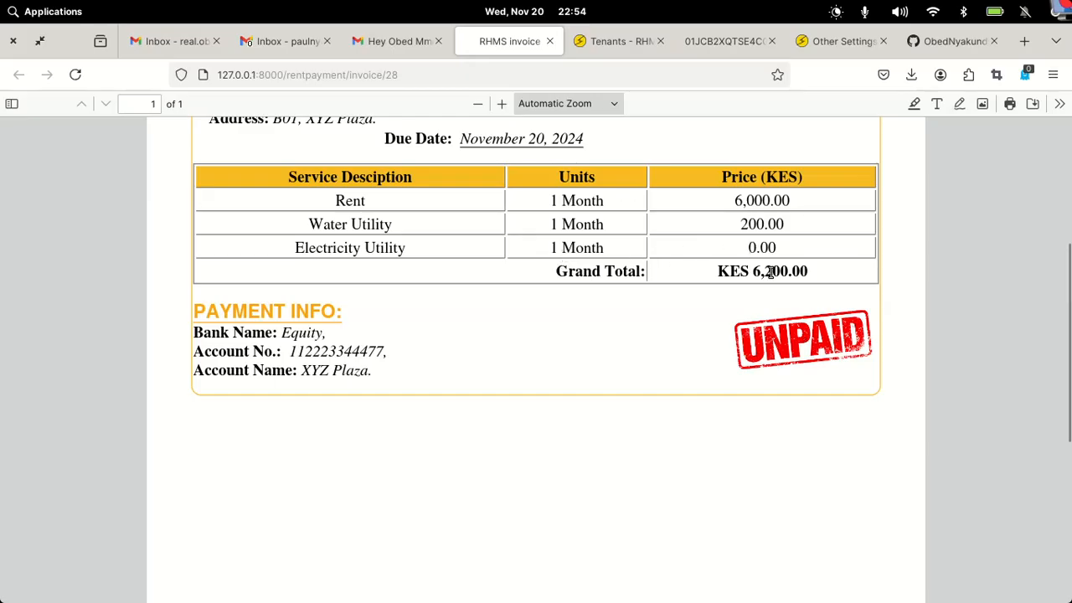
left_click(541, 46)
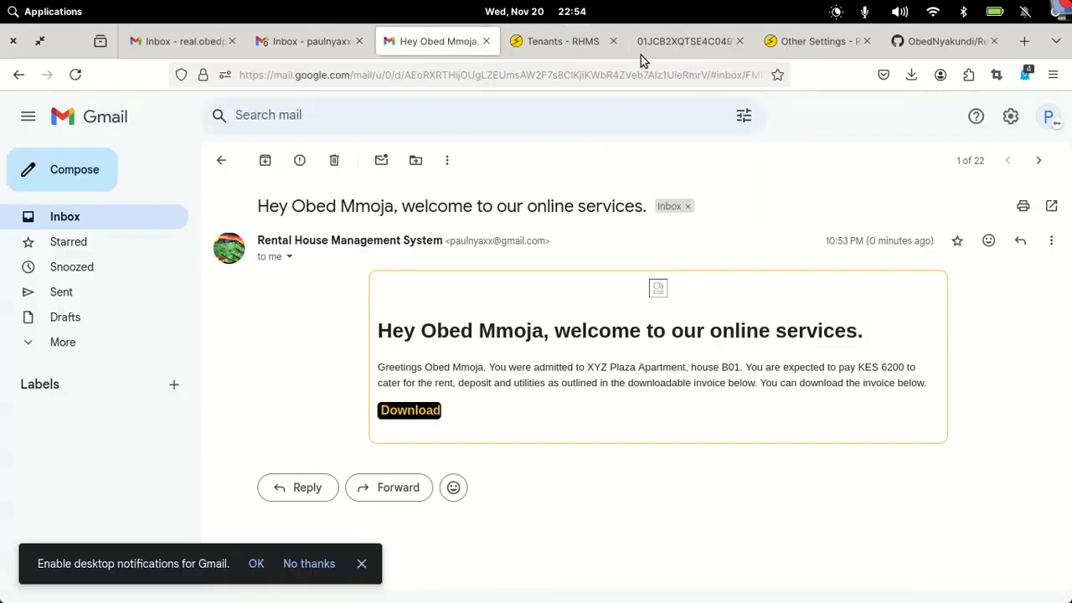
- Close the leftover Other Settings, logo image and GitHub tabs, leaving the Tenants list
left_click(584, 44)
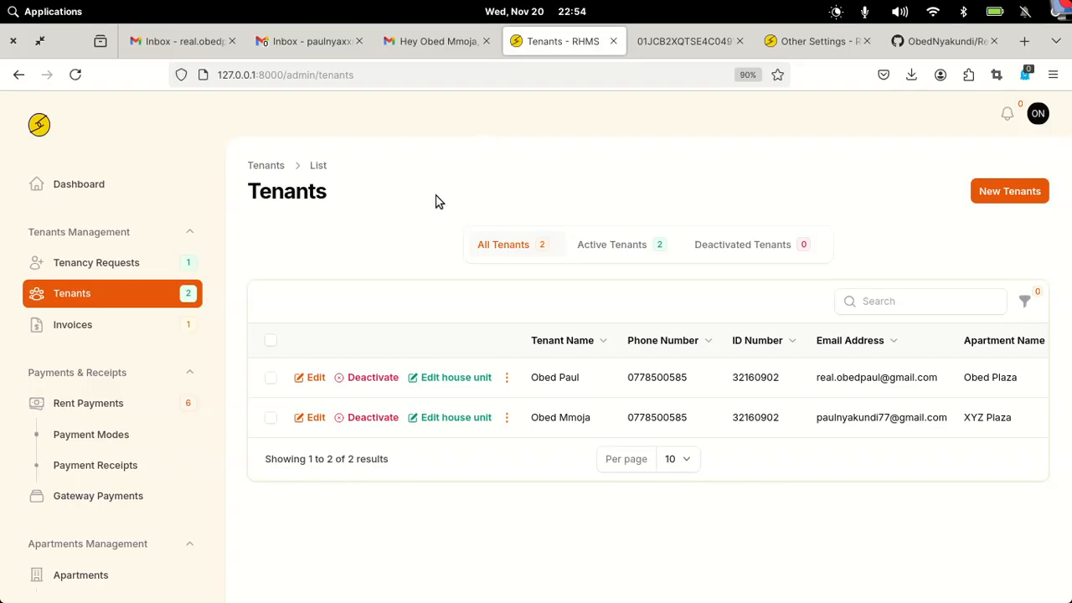
left_click(868, 41)
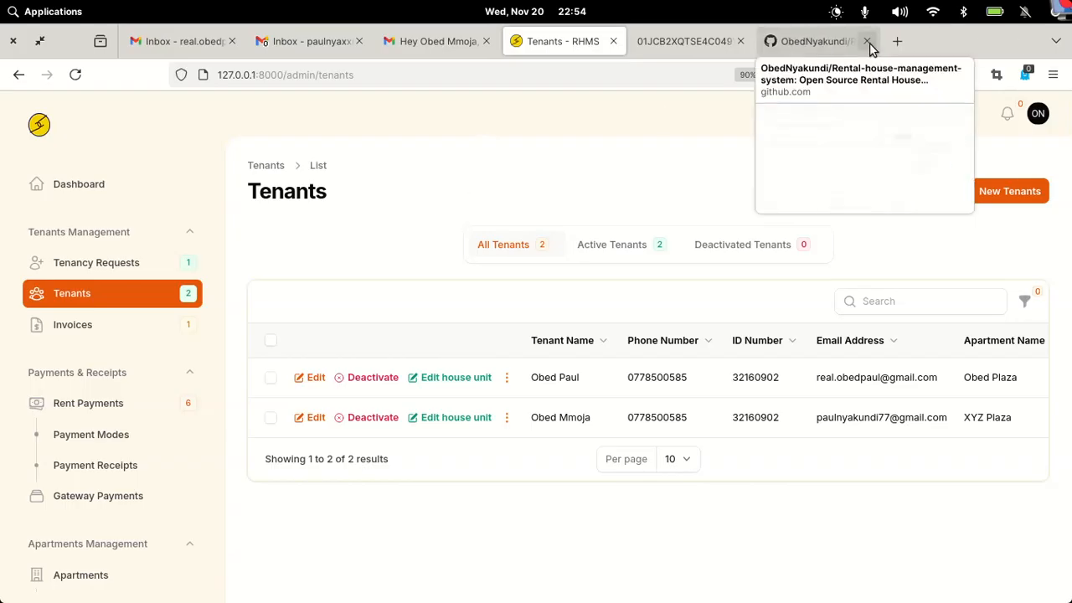
left_click(709, 43)
left_click(741, 43)
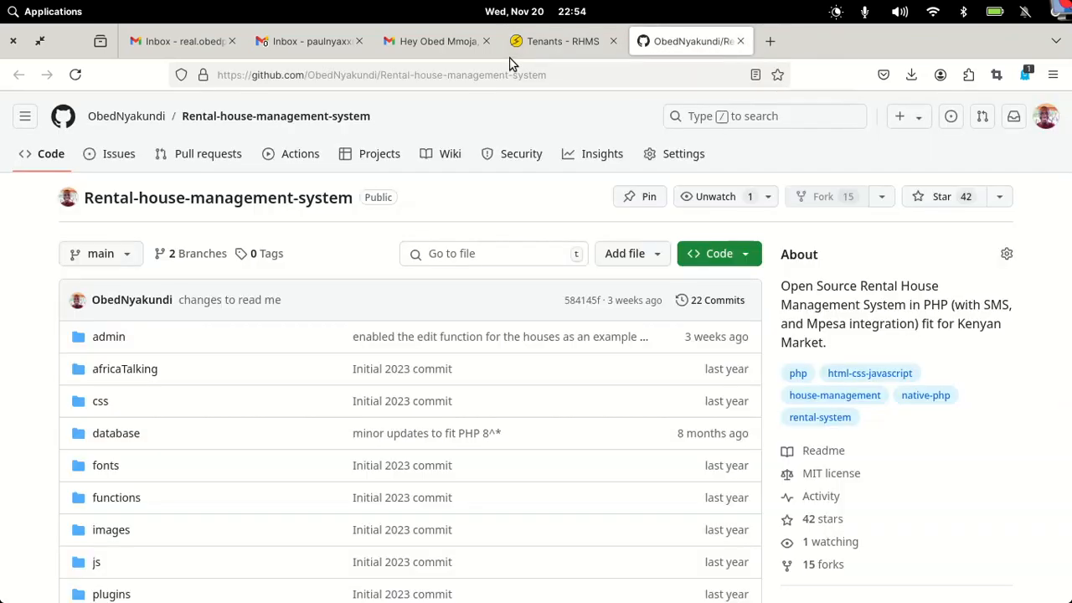
left_click(740, 43)
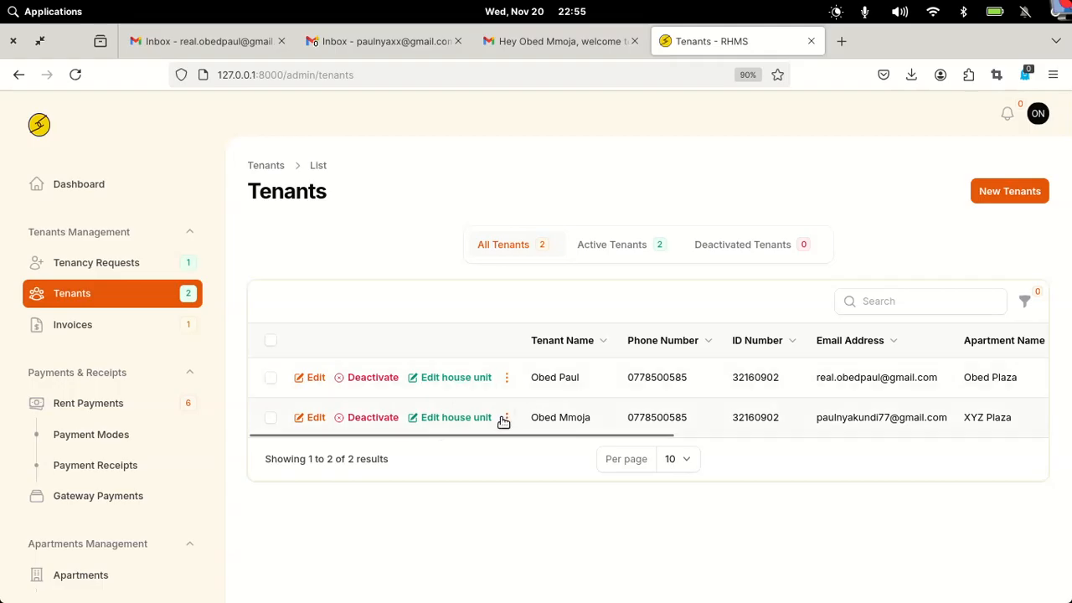
- Scroll the Tenants table right to show house units and the -6200 account balance
left_click_drag(494, 439, 610, 455)
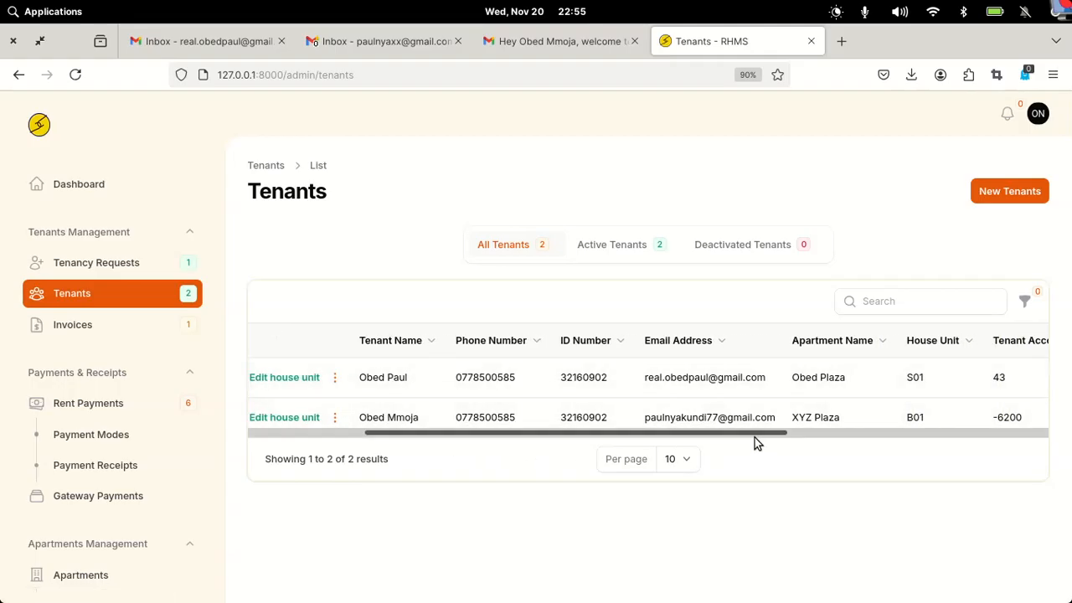
left_click_drag(754, 437, 824, 438)
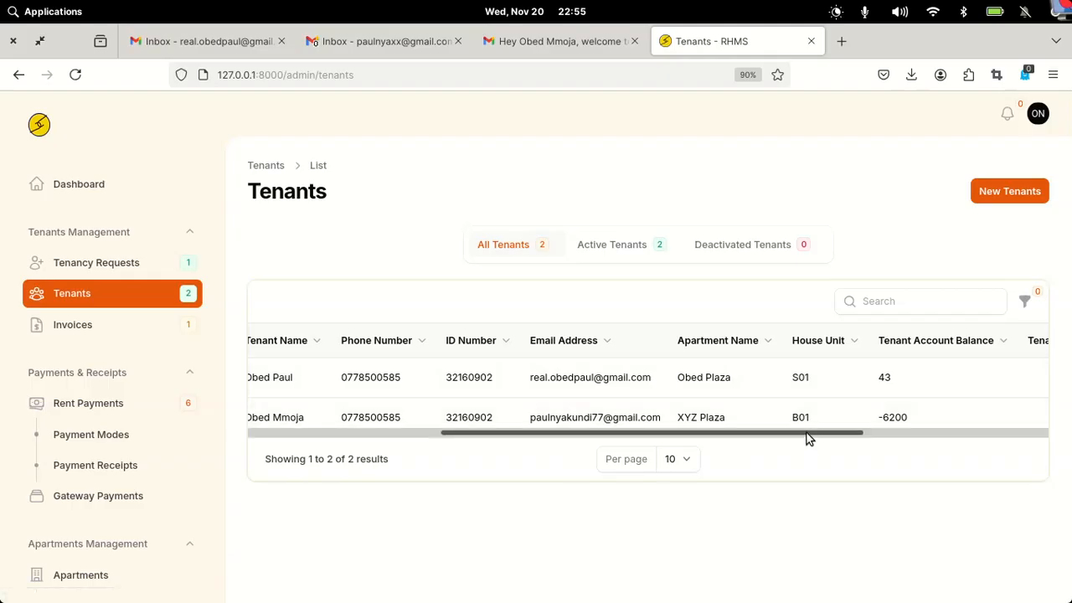
scroll(815, 433, "right", 1)
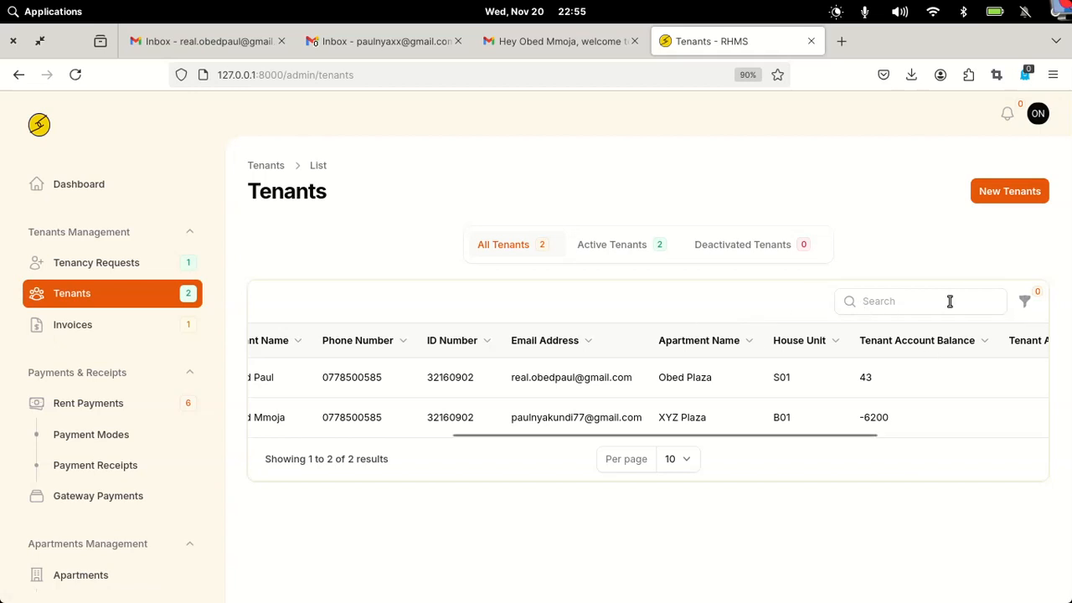
left_click(1031, 306)
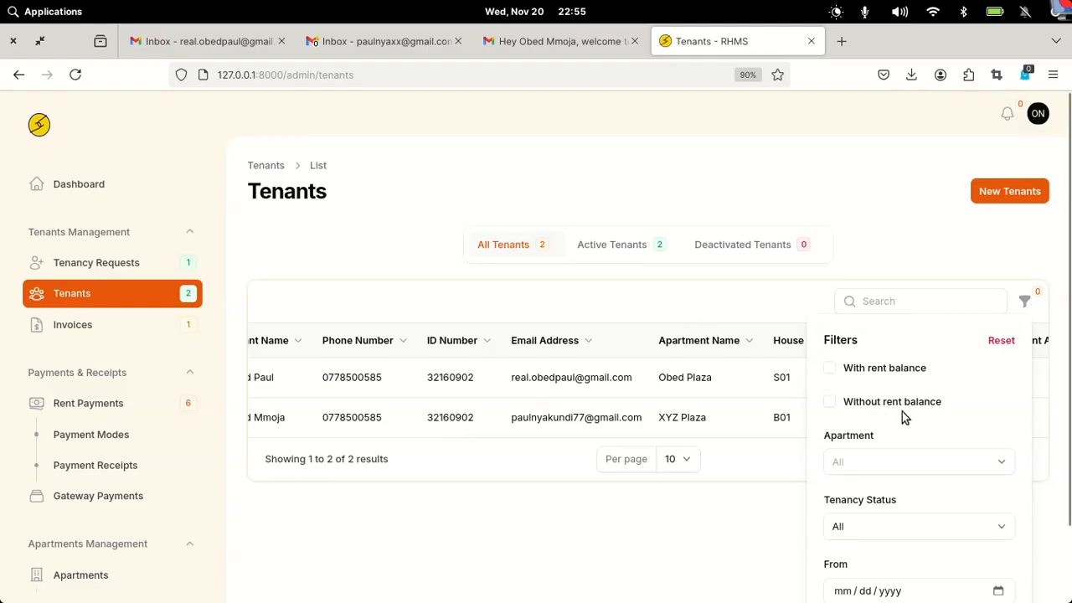
left_click(829, 370)
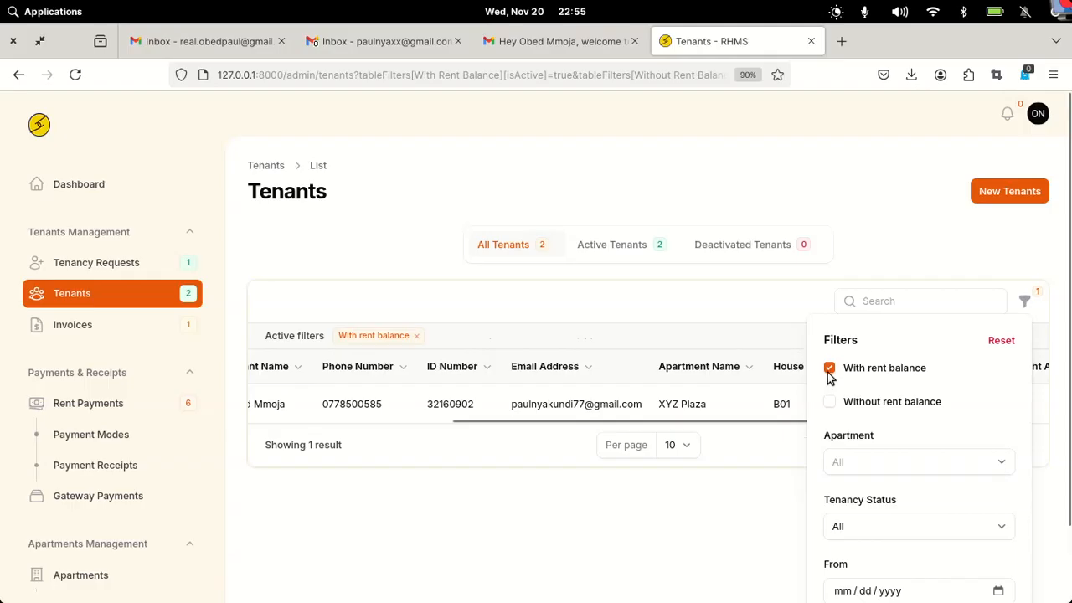
left_click_drag(591, 420, 788, 421)
left_click(829, 368)
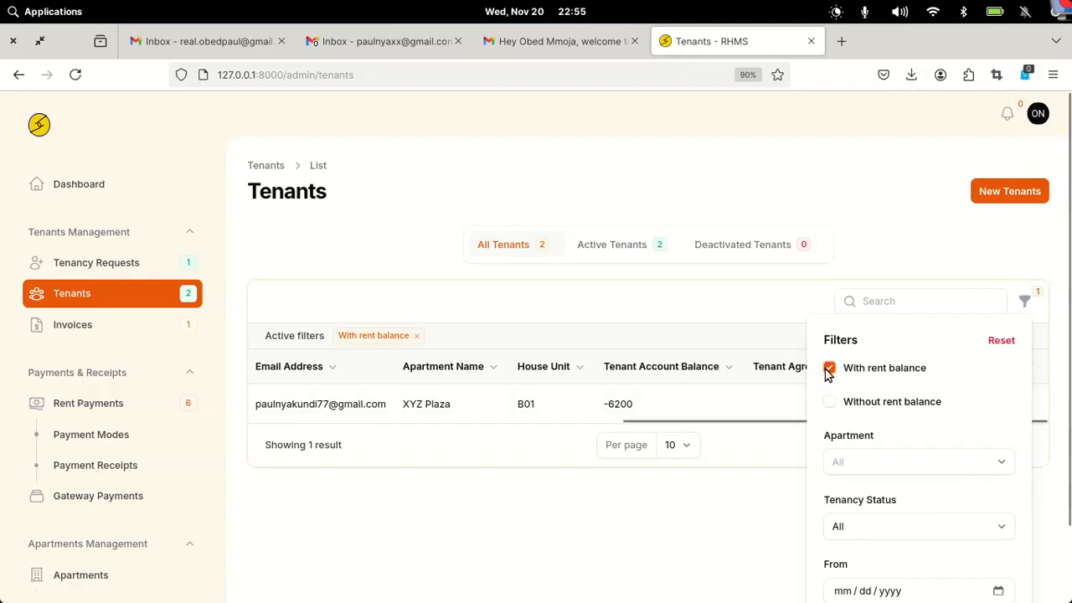
left_click(829, 403)
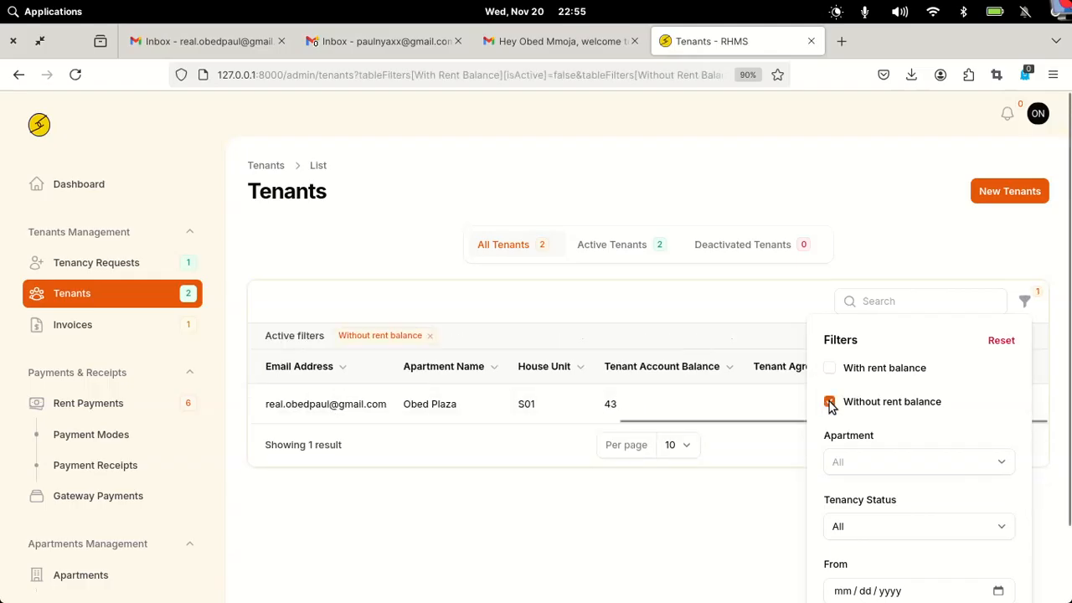
left_click_drag(689, 418, 789, 417)
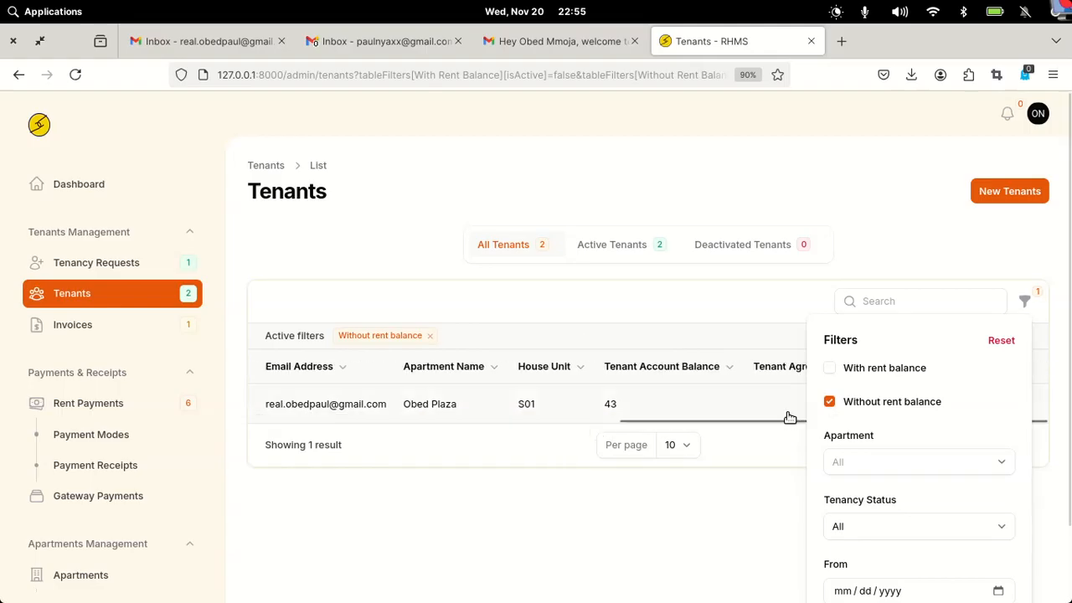
left_click(831, 403)
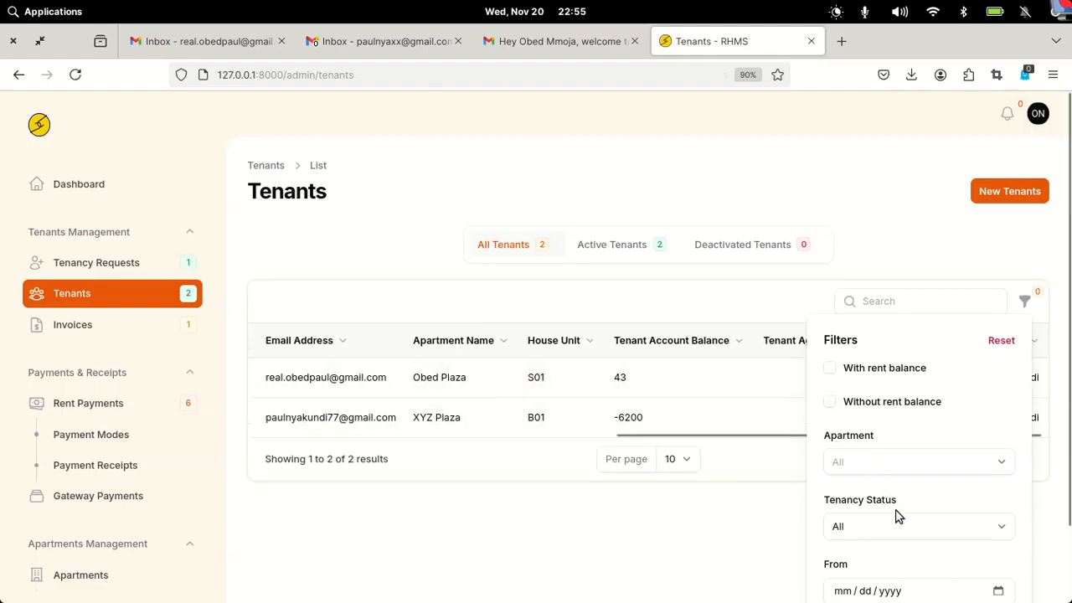
scroll(897, 514, "down", 2)
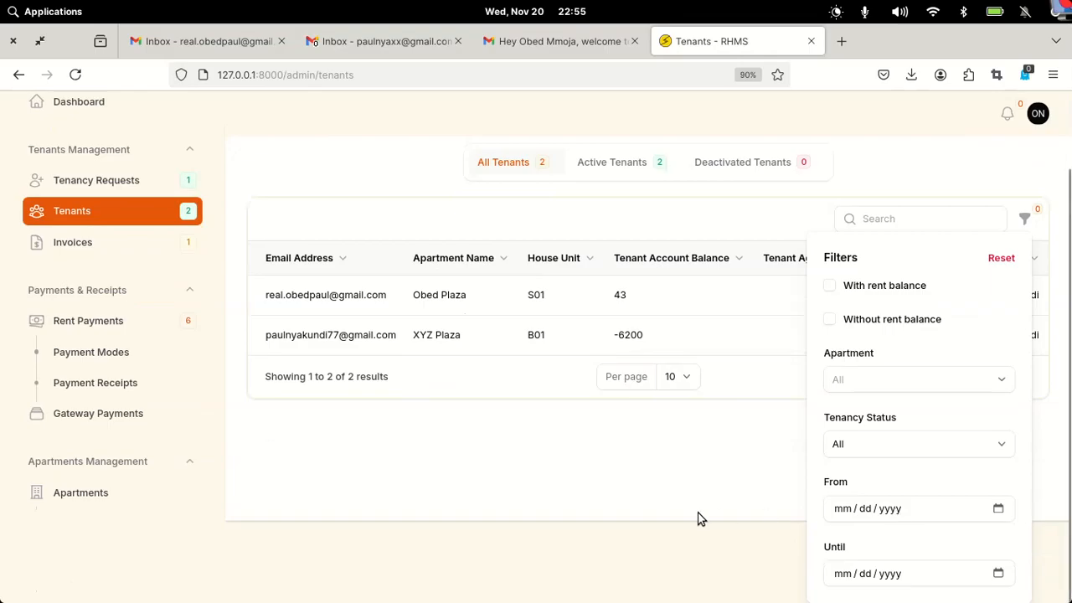
left_click(1003, 181)
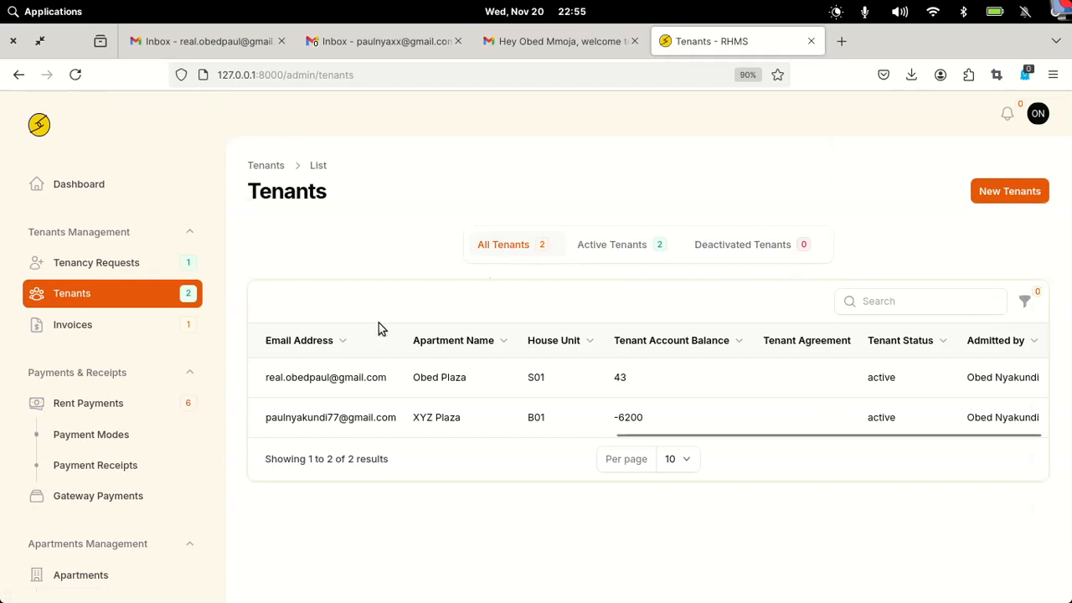
left_click(108, 325)
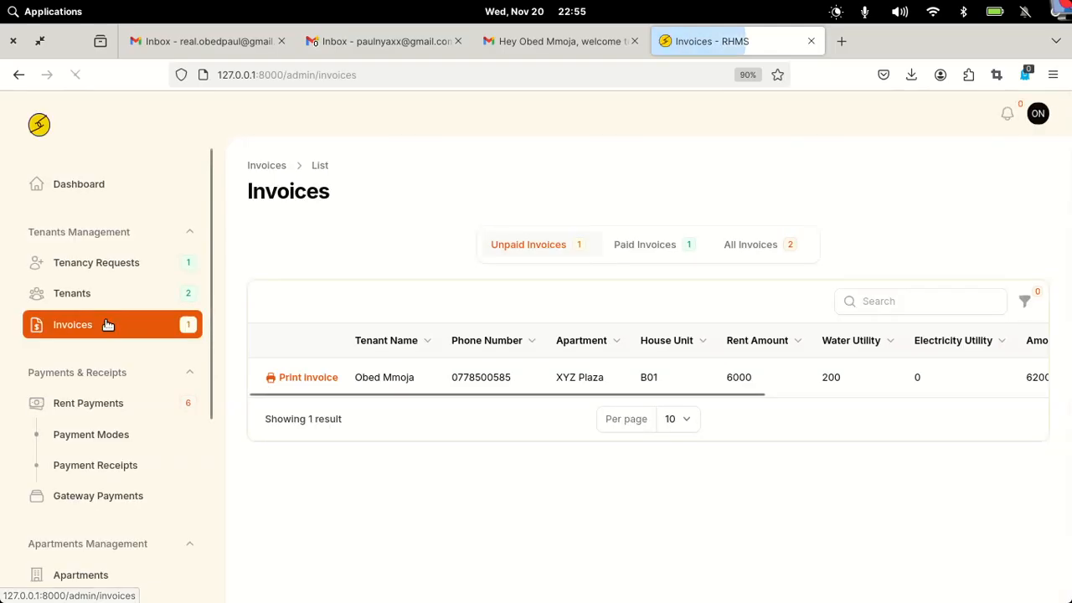
mouse_move(377, 390)
left_mouse_down()
mouse_move(416, 390)
mouse_move(378, 409)
left_mouse_up()
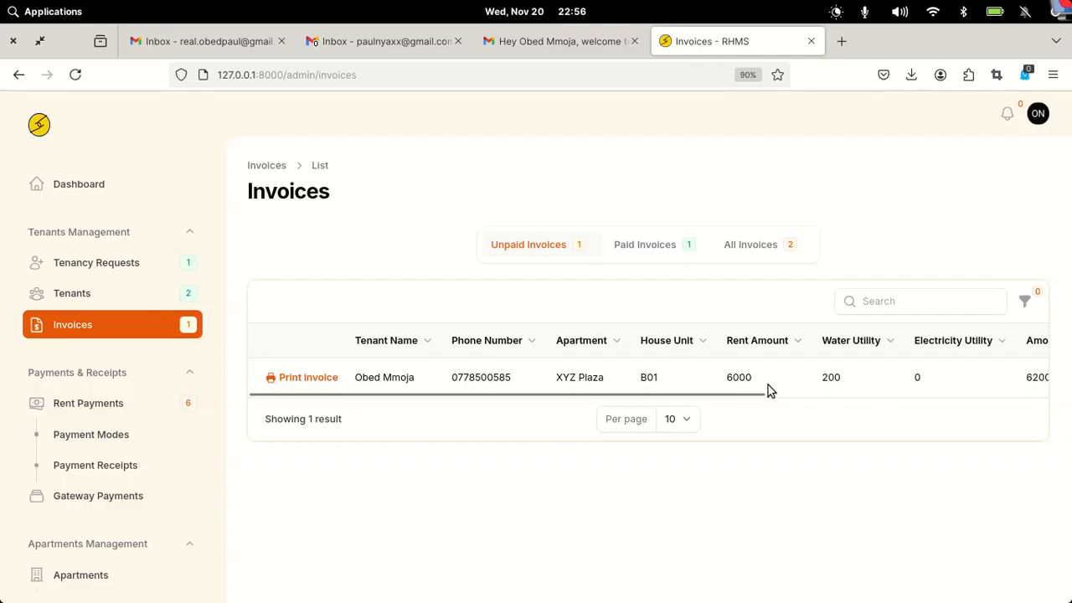
left_click_drag(751, 394, 502, 397)
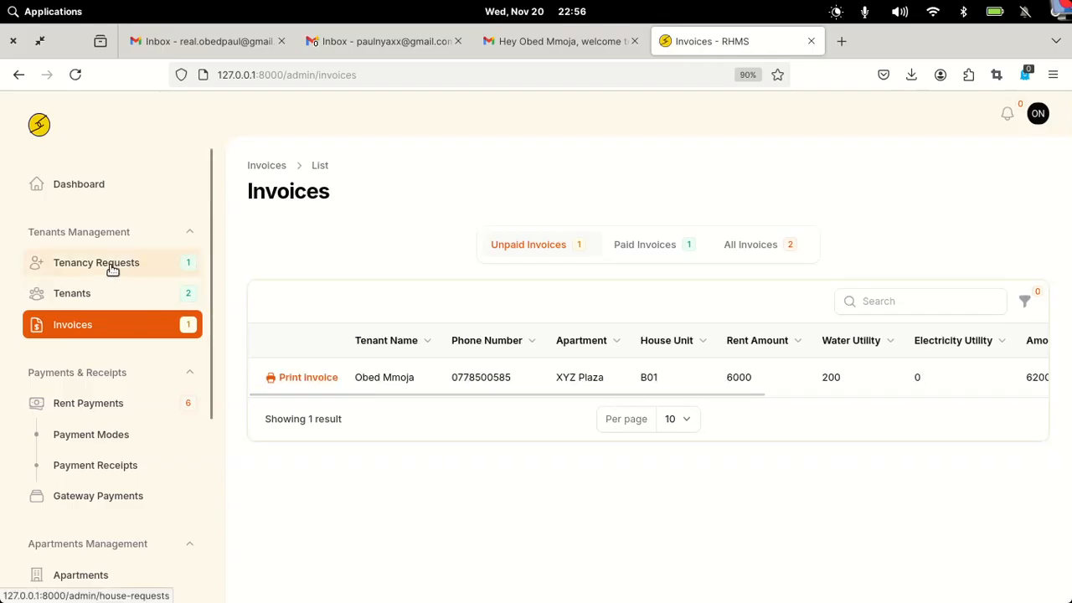
left_click(81, 293)
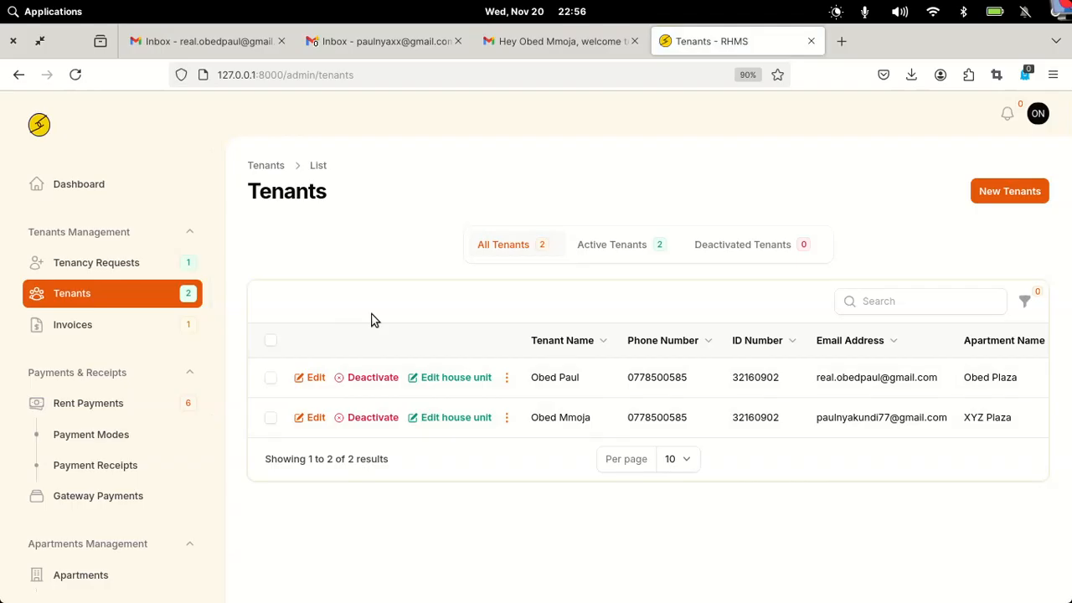
- Select both tenants and export them with all columns via Bulk actions
left_click(269, 340)
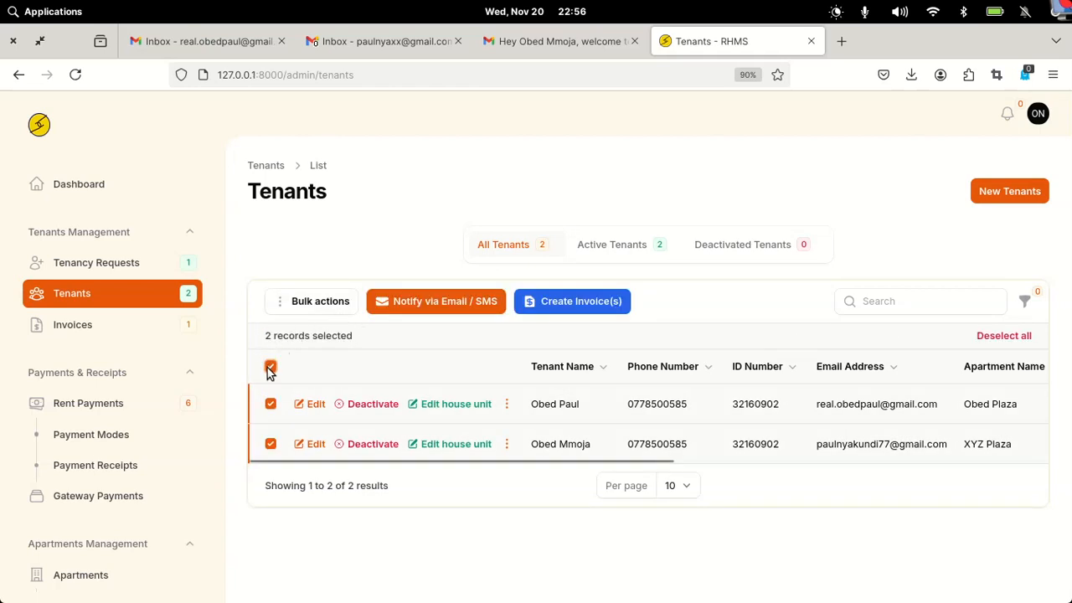
left_click(315, 300)
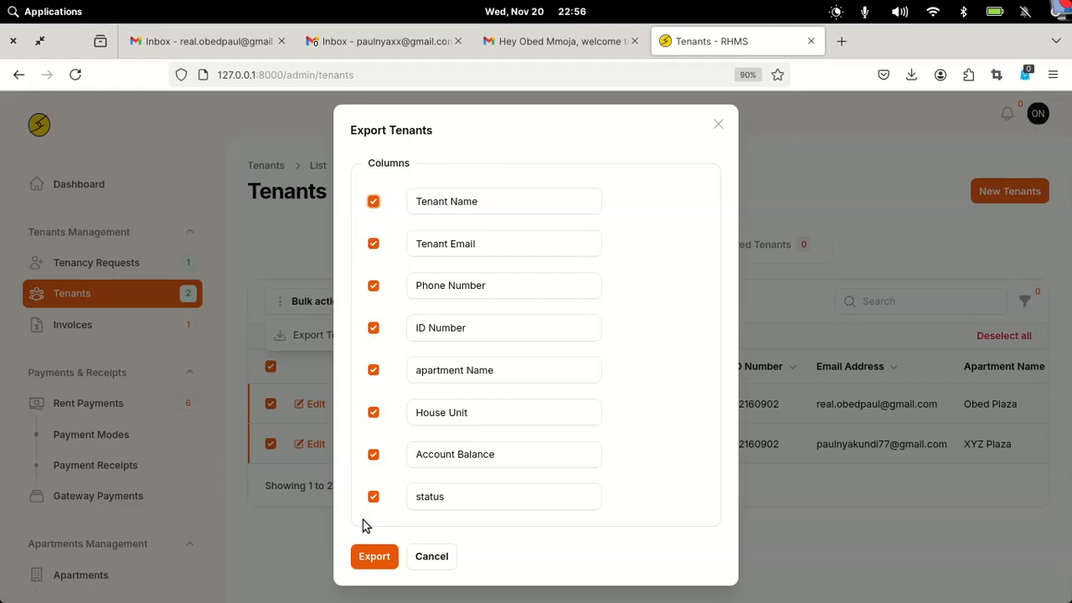
left_click(372, 558)
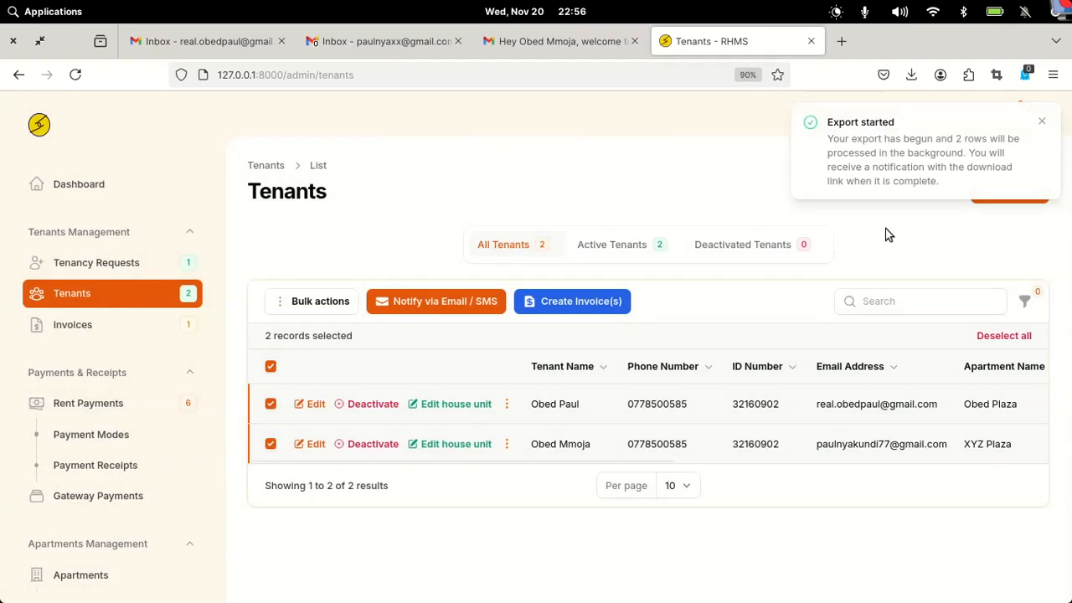
left_click(1043, 123)
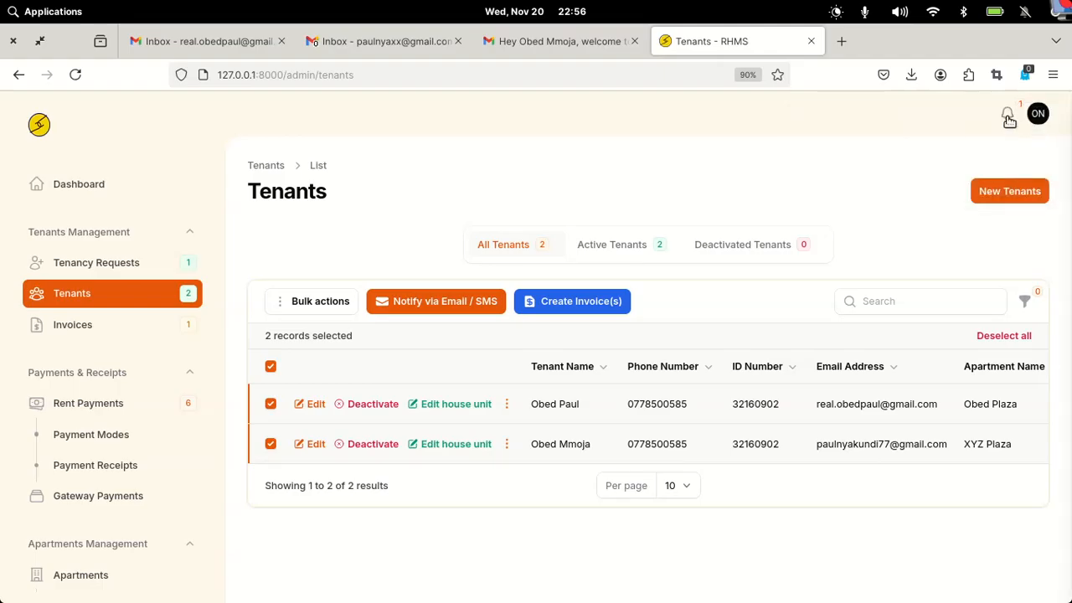
- Download export-4-tenants.csv from the finished-export notification in a new tab
left_click(1009, 118)
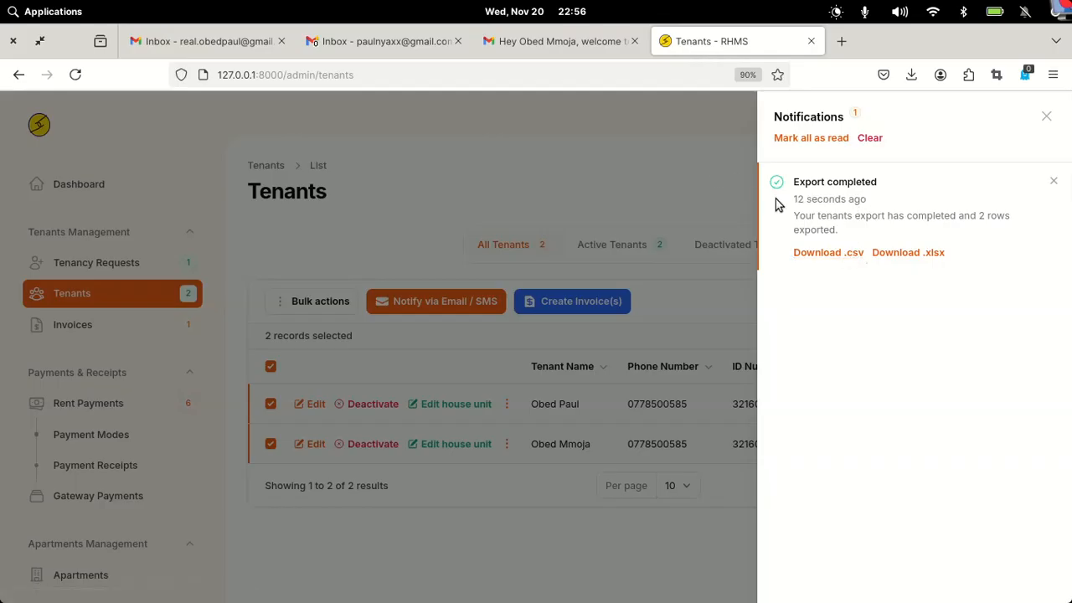
right_click(822, 253)
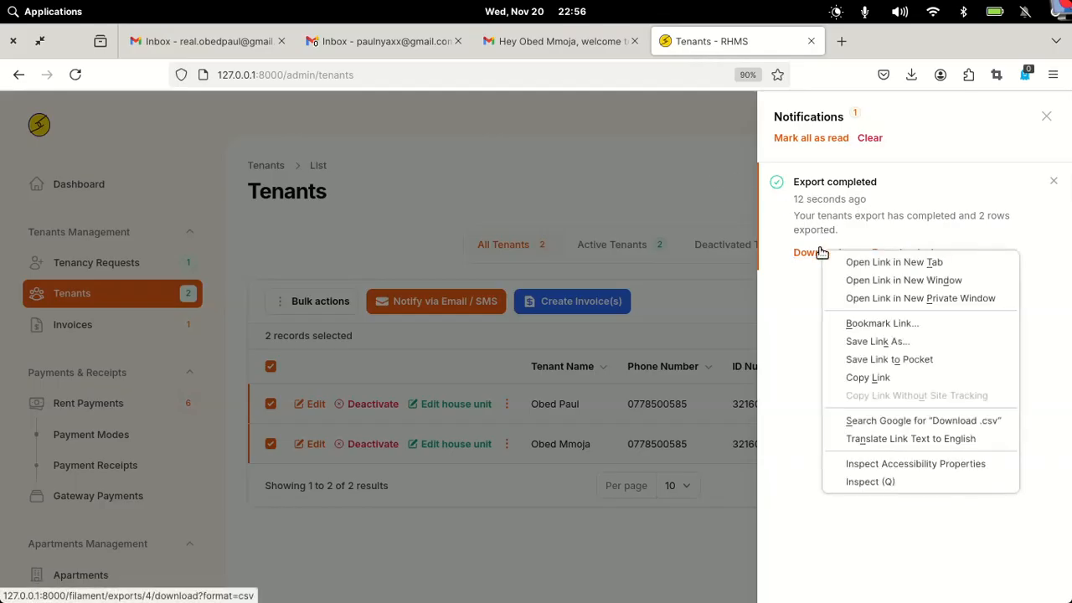
left_click(889, 262)
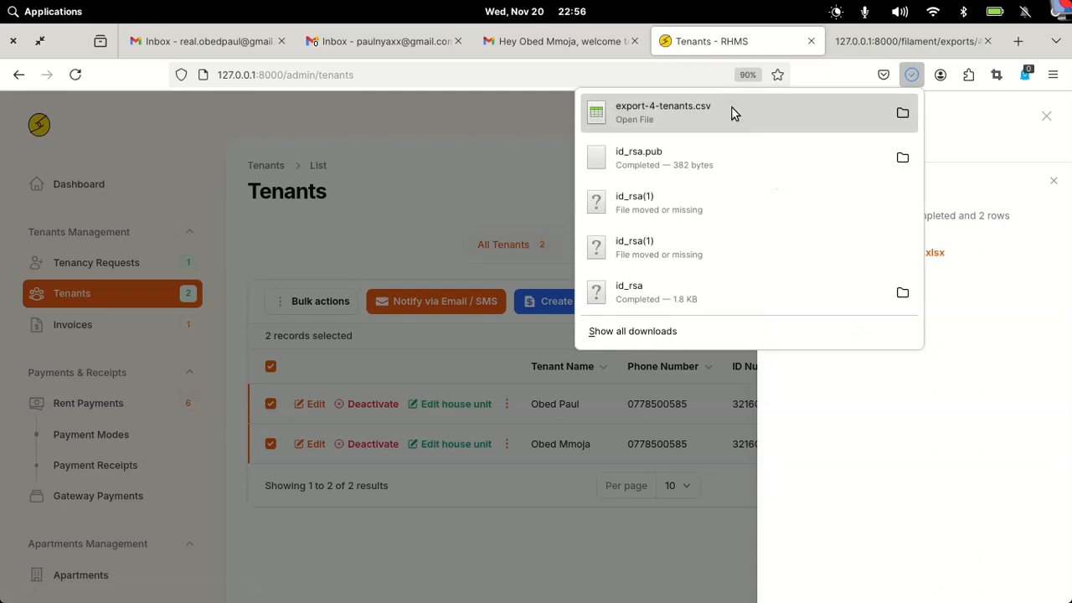
left_click(480, 126)
left_click(481, 126)
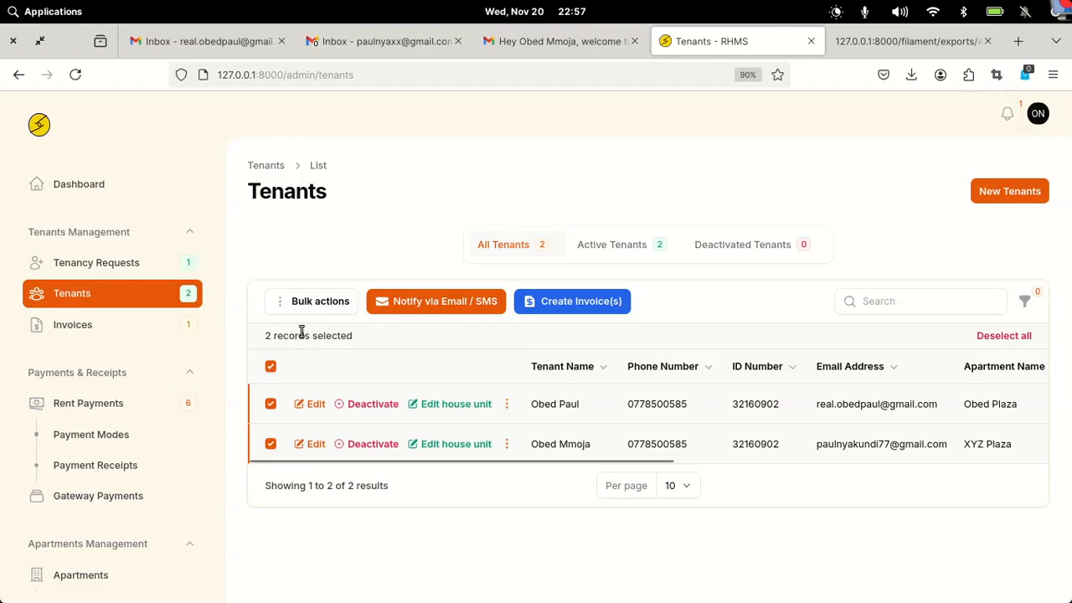
- Open Notify via Email / SMS for both tenants and place the cursor in Text Message
left_click(452, 300)
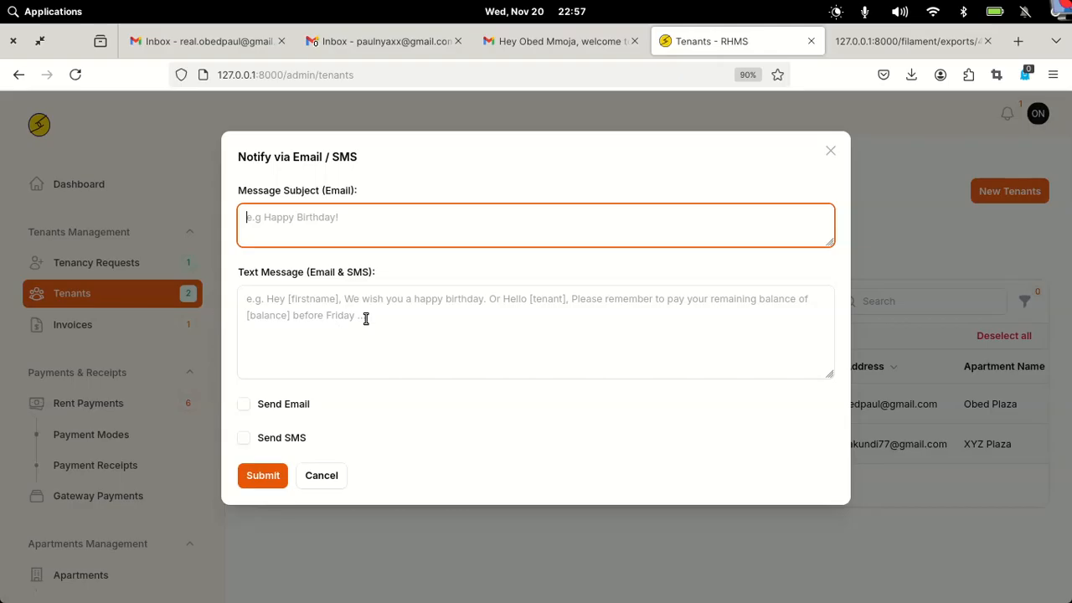
left_click(331, 295)
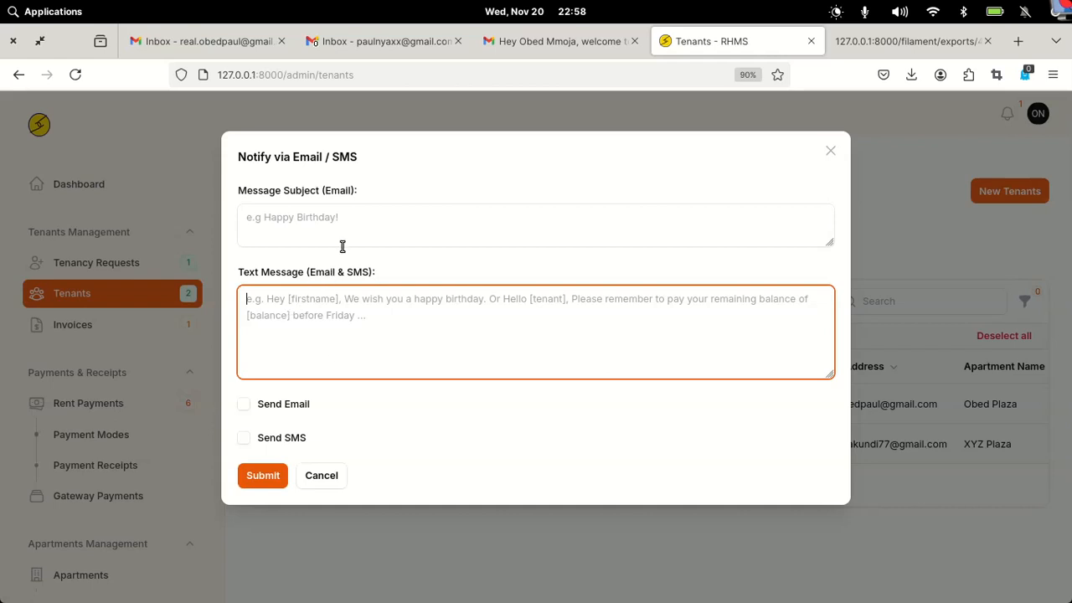
- Enter subject 'Happy Birthday [tenant]!' and a birthday message for [firstname] with a [balance] reward
left_click(285, 227)
type("Ha")
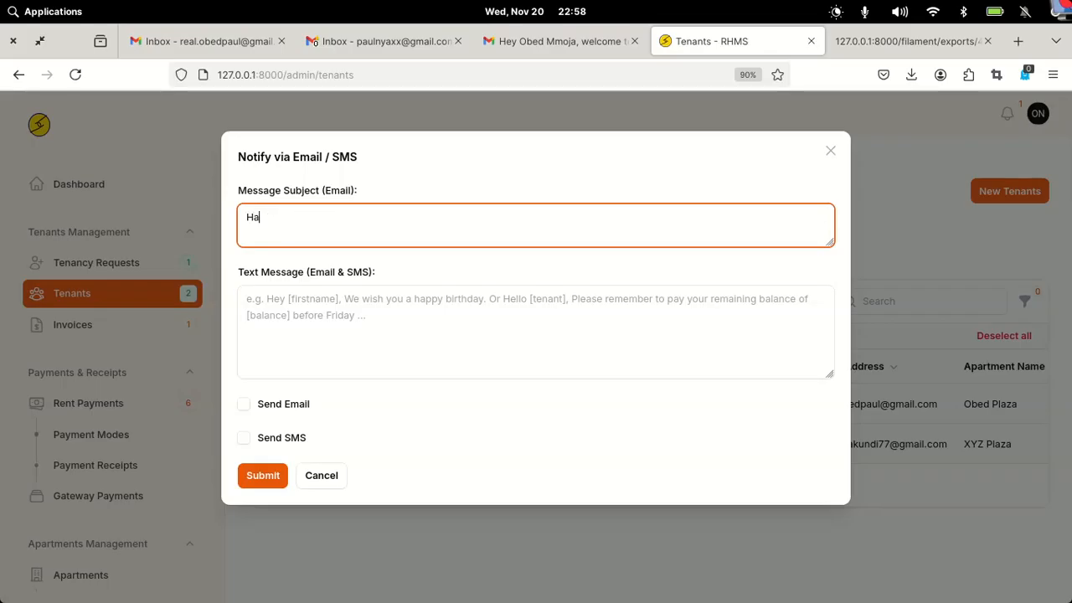
type("ppy V")
key("BackSpace")
type("Birthday ")
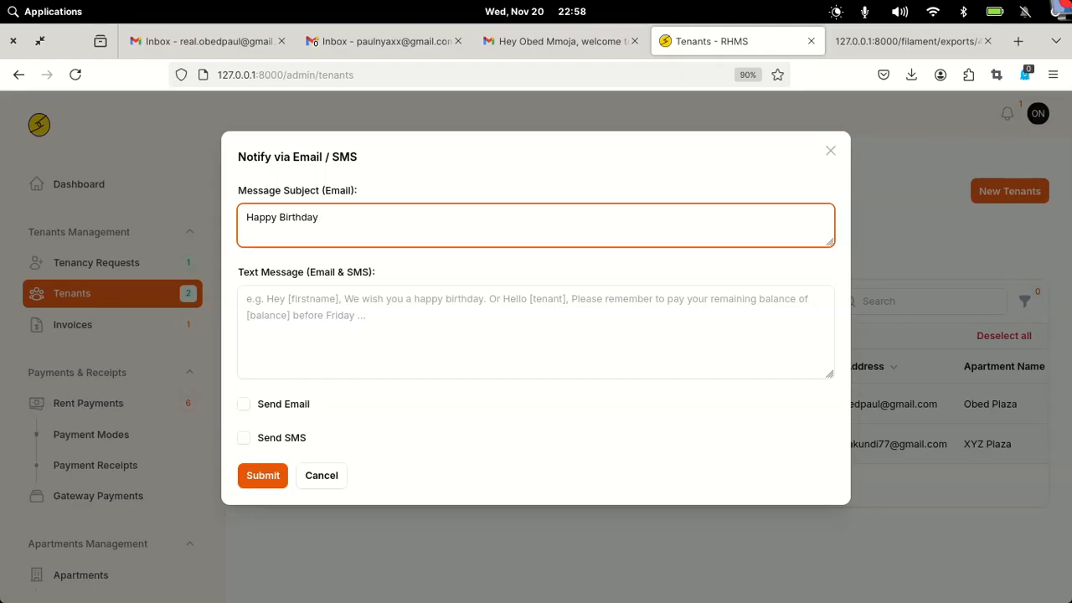
type("[tenant]!")
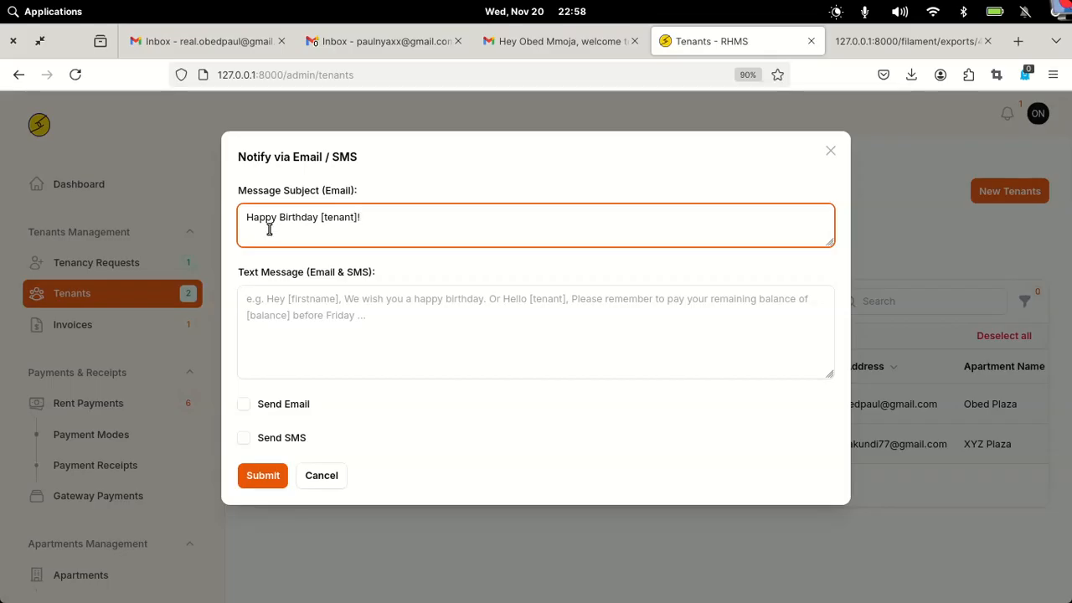
left_click(270, 308)
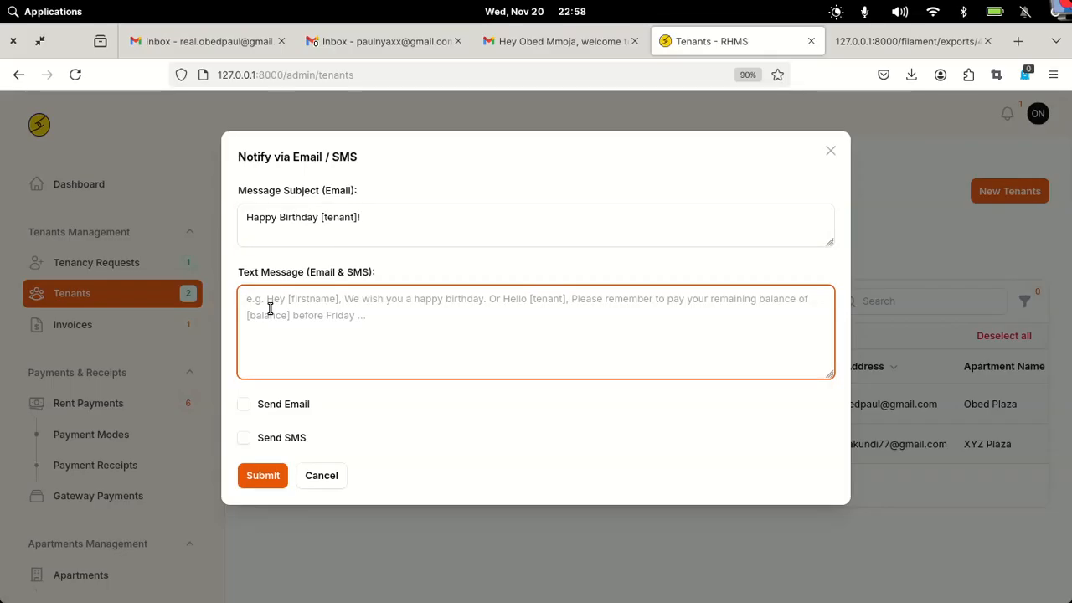
type("Hello")
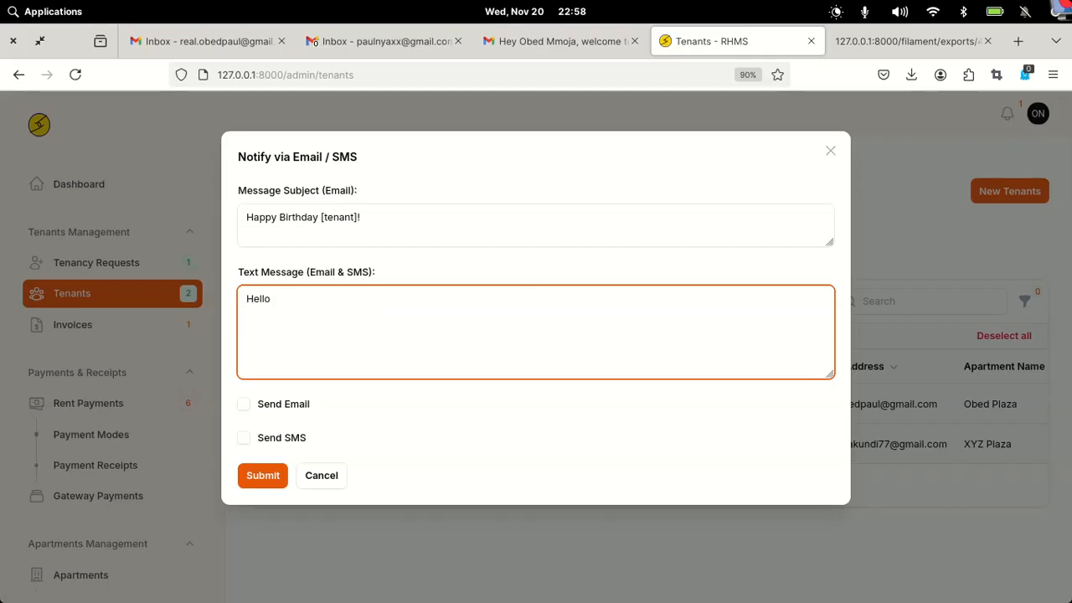
type(" [firstnam")
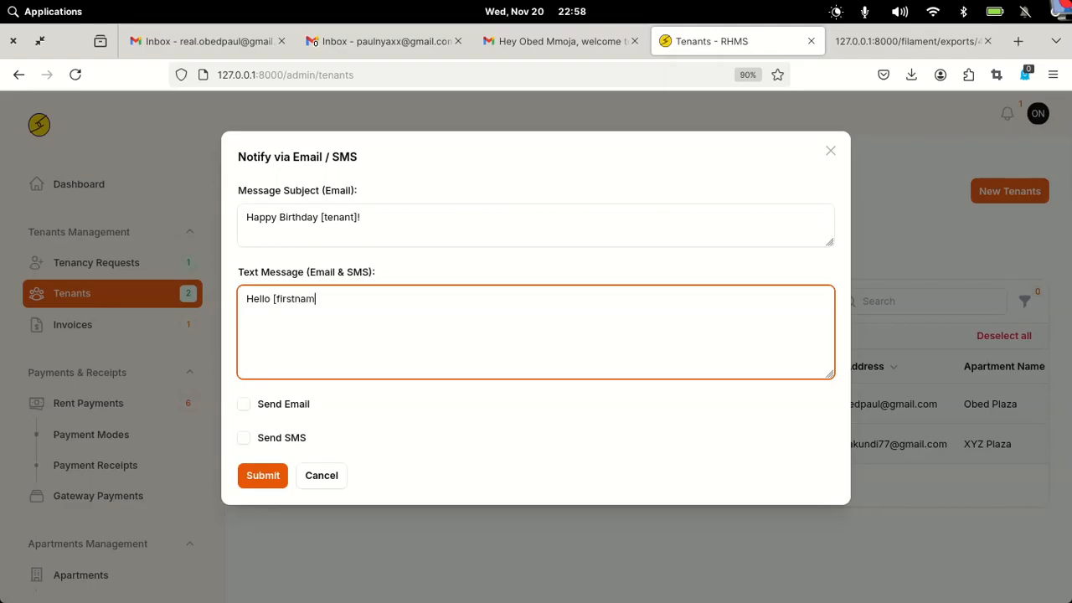
type("e], We are excited to ce")
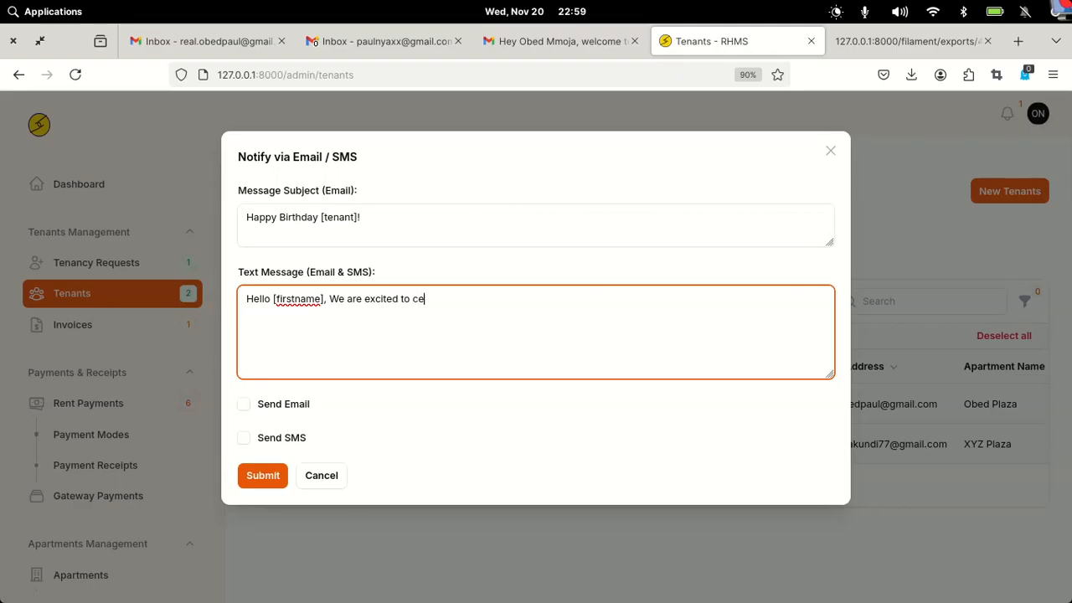
type("lebrate you")
type("r birthday w")
type("ith a")
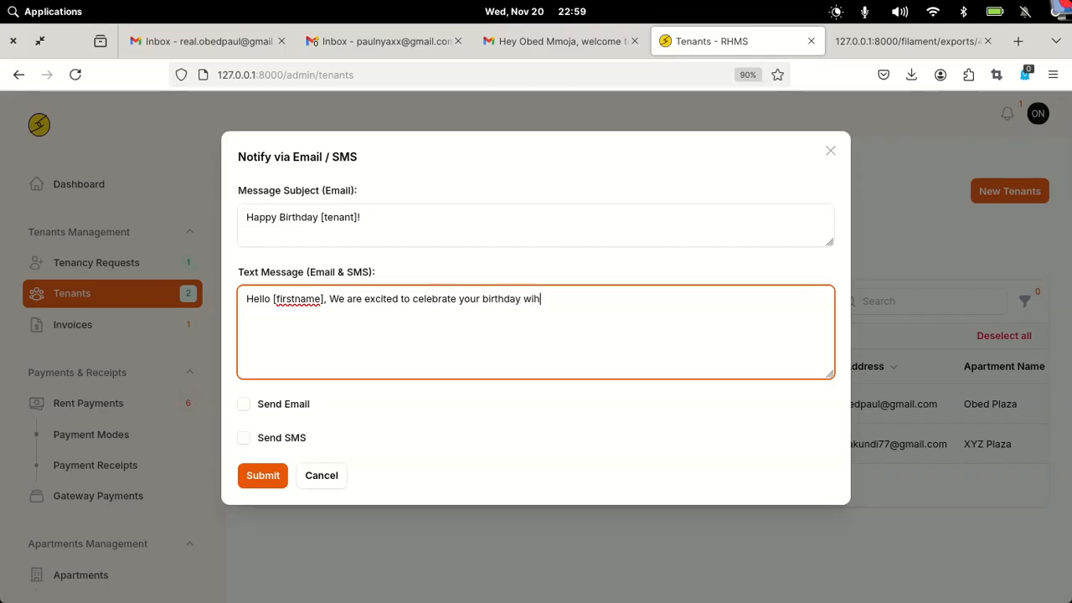
type(" reward of [balance")
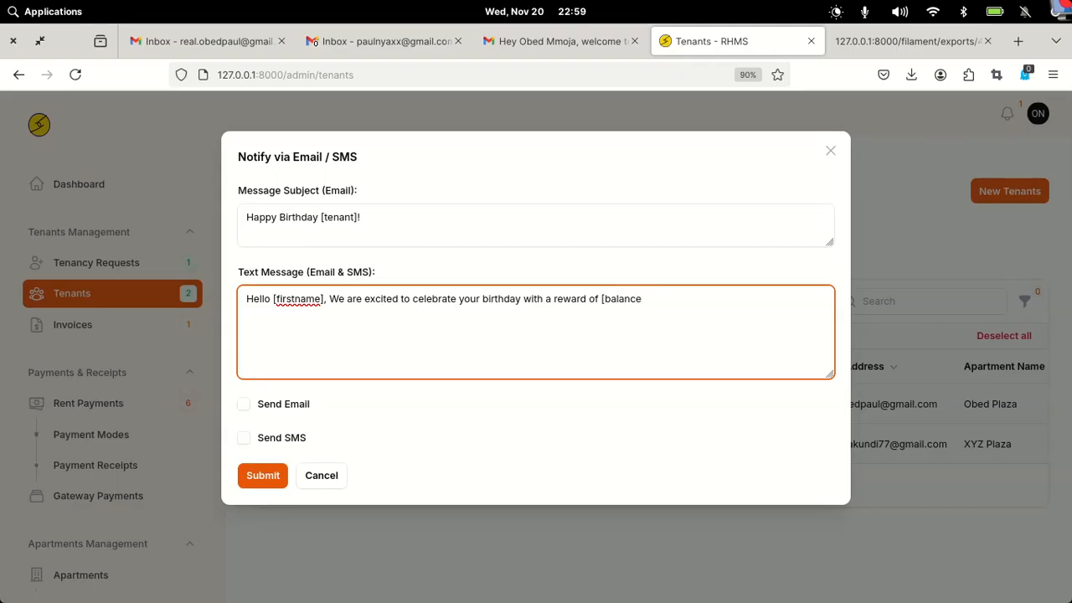
type("].")
- Send the birthday notice to both tenants as both email and SMS
left_click(244, 406)
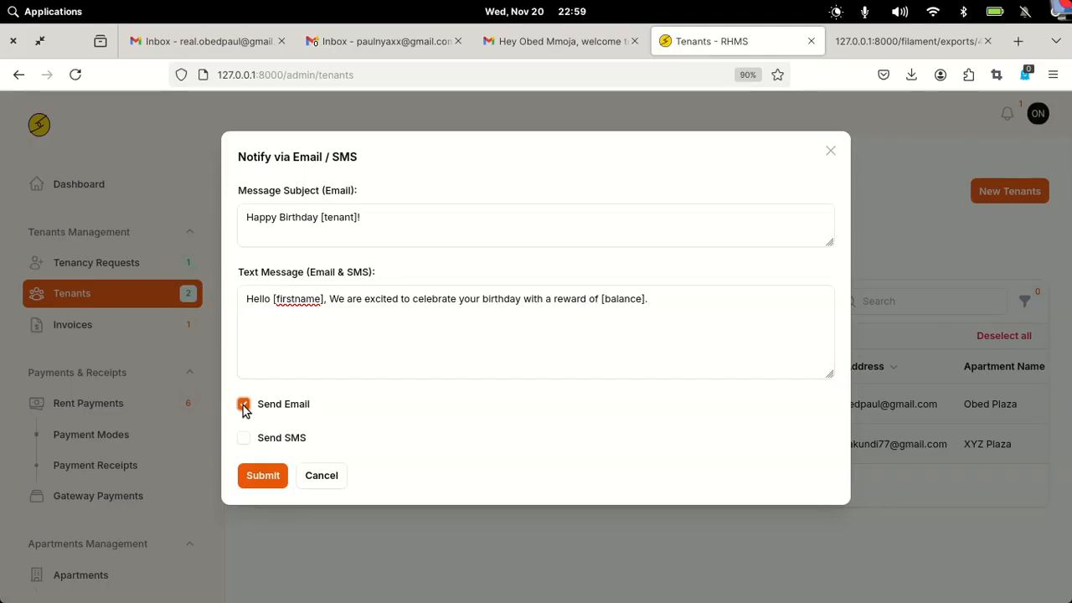
left_click(244, 437)
left_click(257, 477)
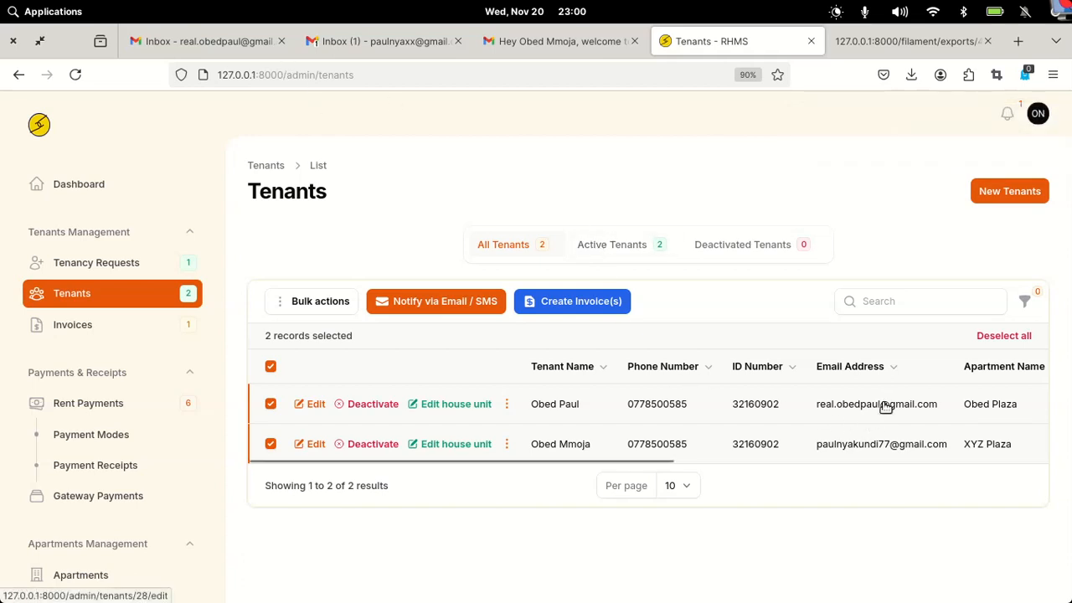
- Refresh the first tenant's Gmail inbox and open the new birthday email
left_click(206, 39)
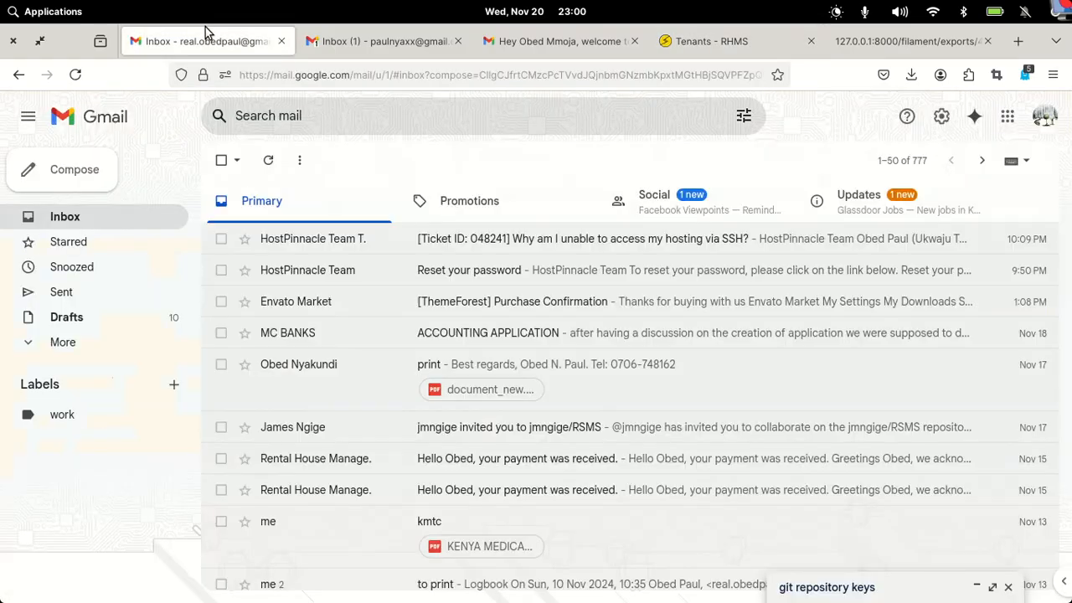
left_click(269, 161)
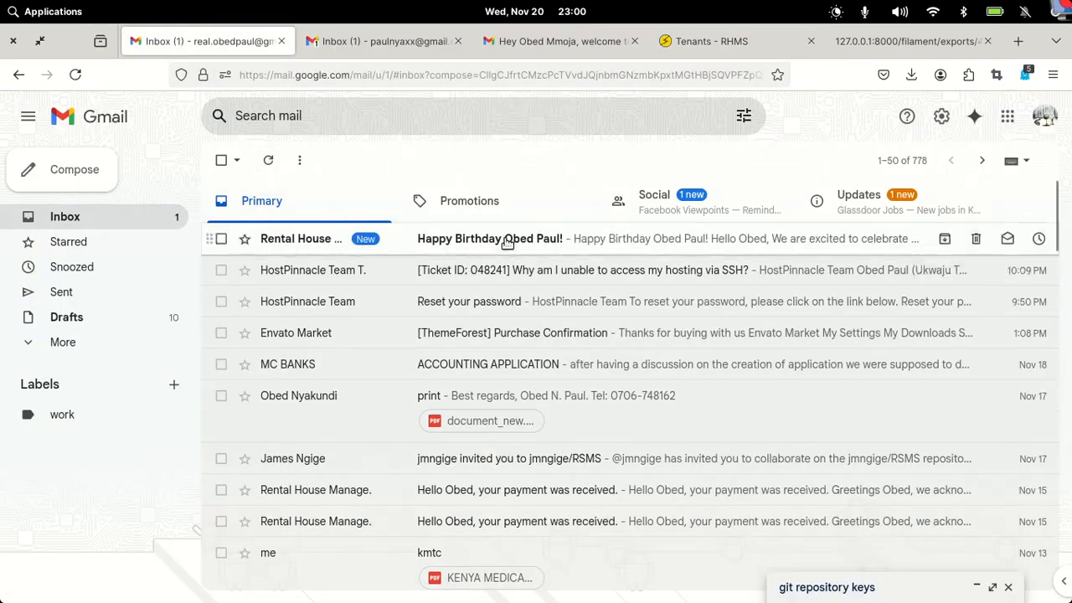
left_click(500, 243)
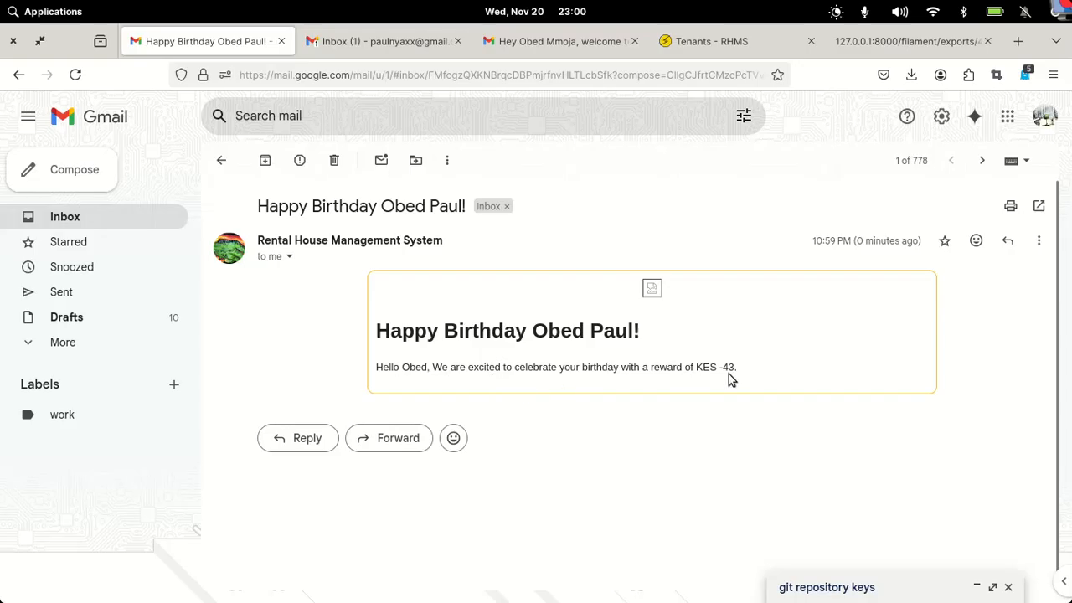
- Open the birthday email in the second tenant's Gmail inbox
left_click(375, 53)
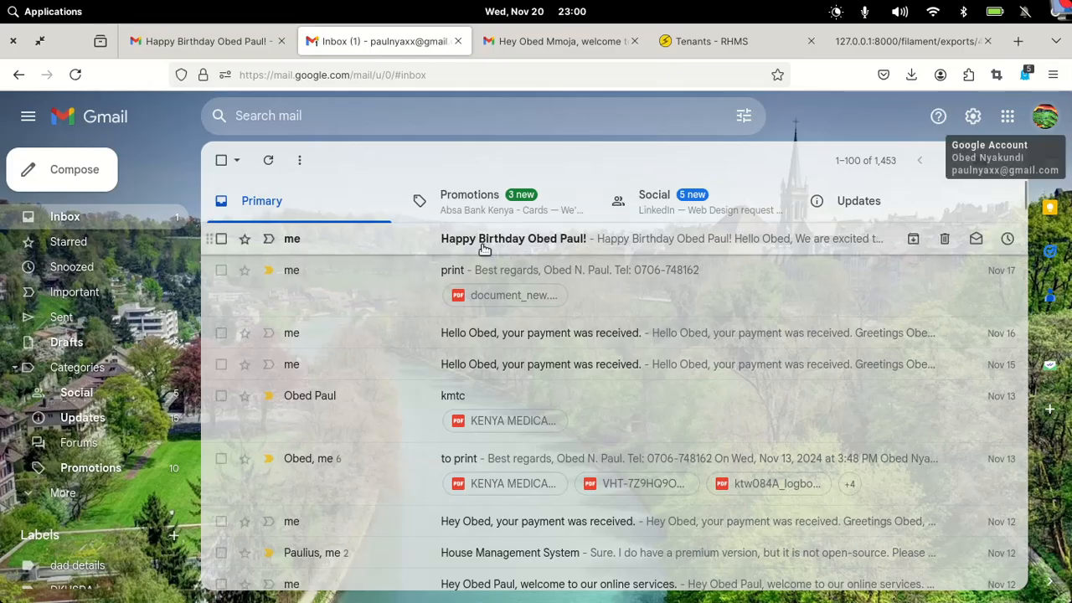
left_click(561, 44)
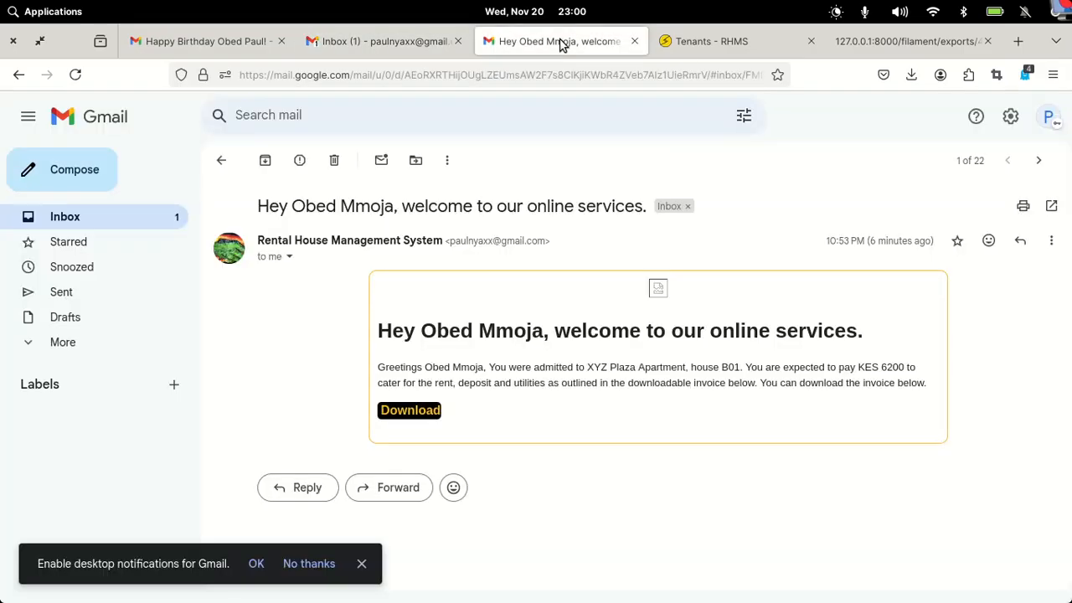
left_click(167, 220)
left_click(572, 316)
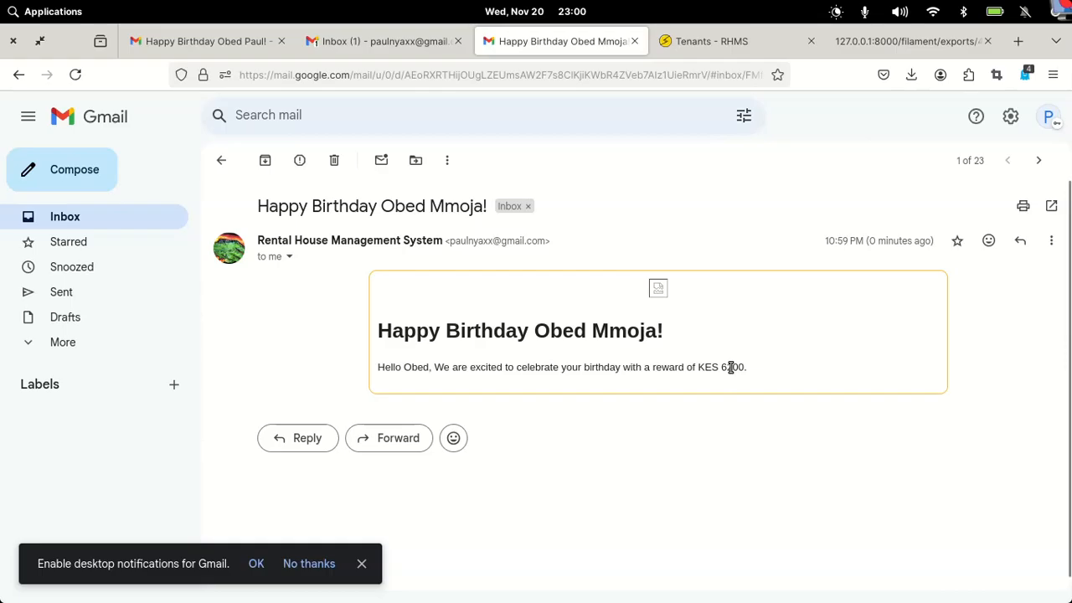
- Back in RHMS, clear the notifications and start Create Invoice(s) for both selected tenants
left_click(742, 43)
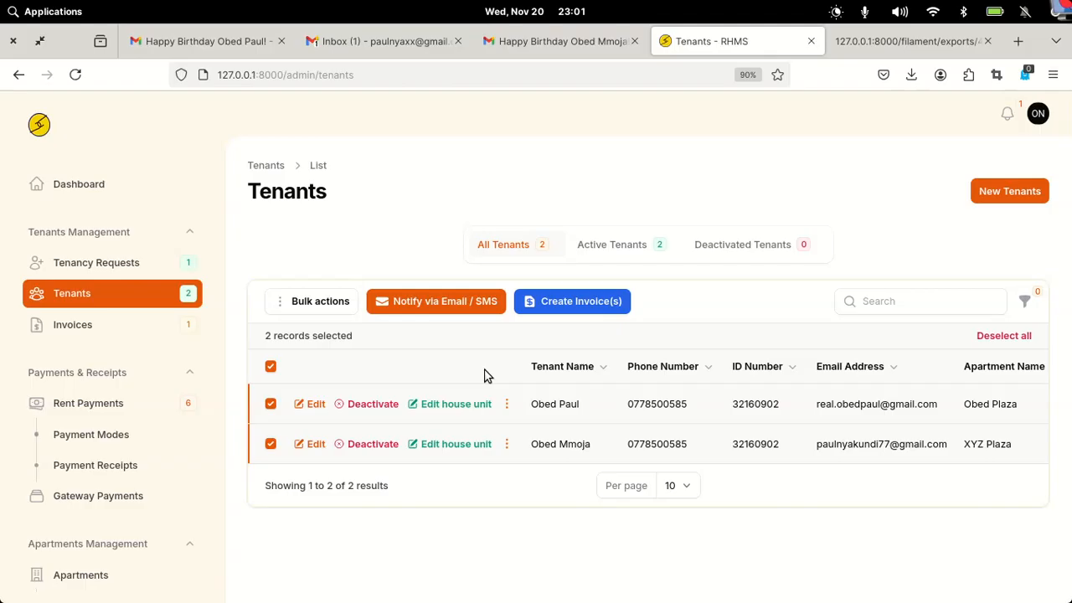
left_click(1010, 111)
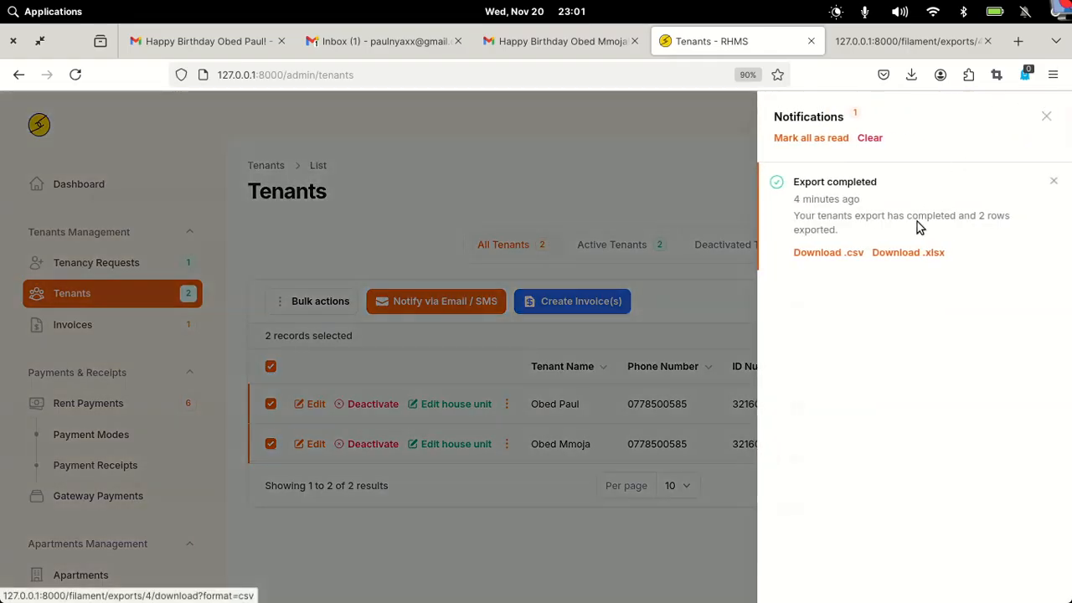
left_click(868, 138)
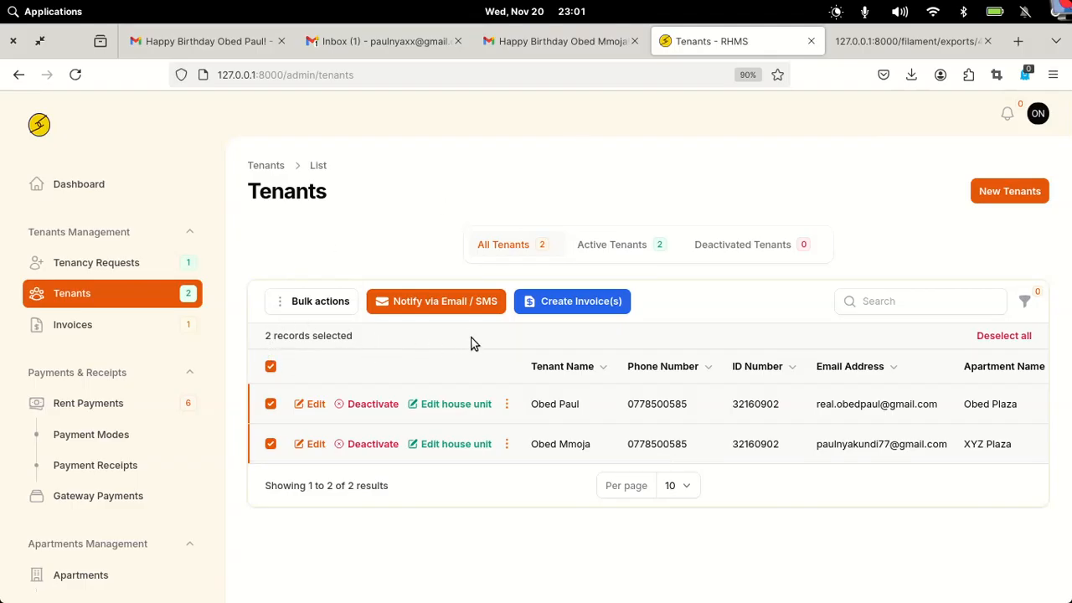
left_click(559, 306)
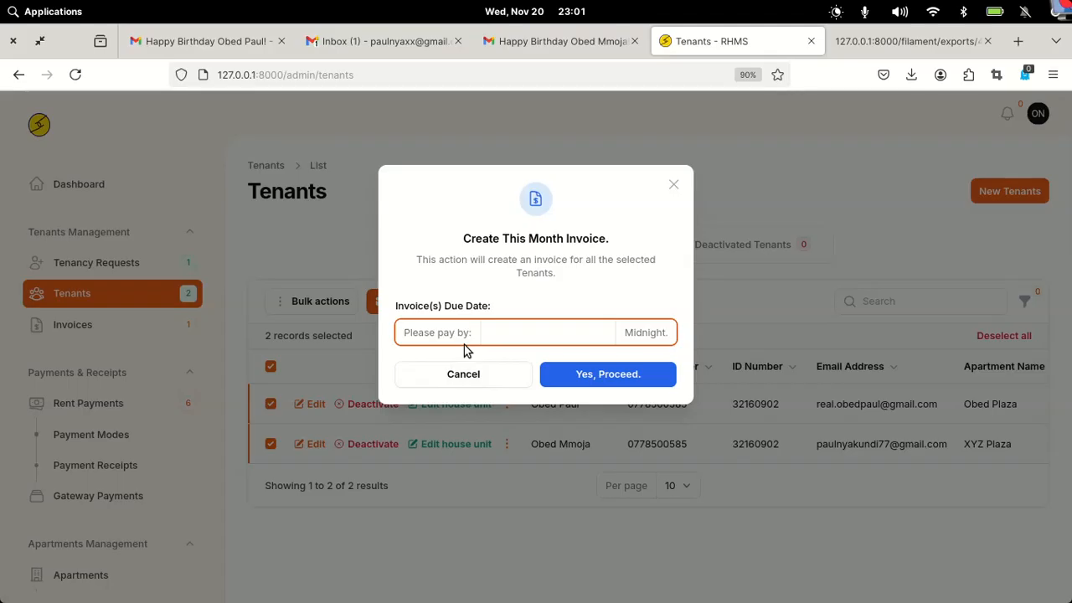
- Create both tenants' invoices due Nov 21, 2024, correcting the rejected Nov 20 date
left_click(541, 332)
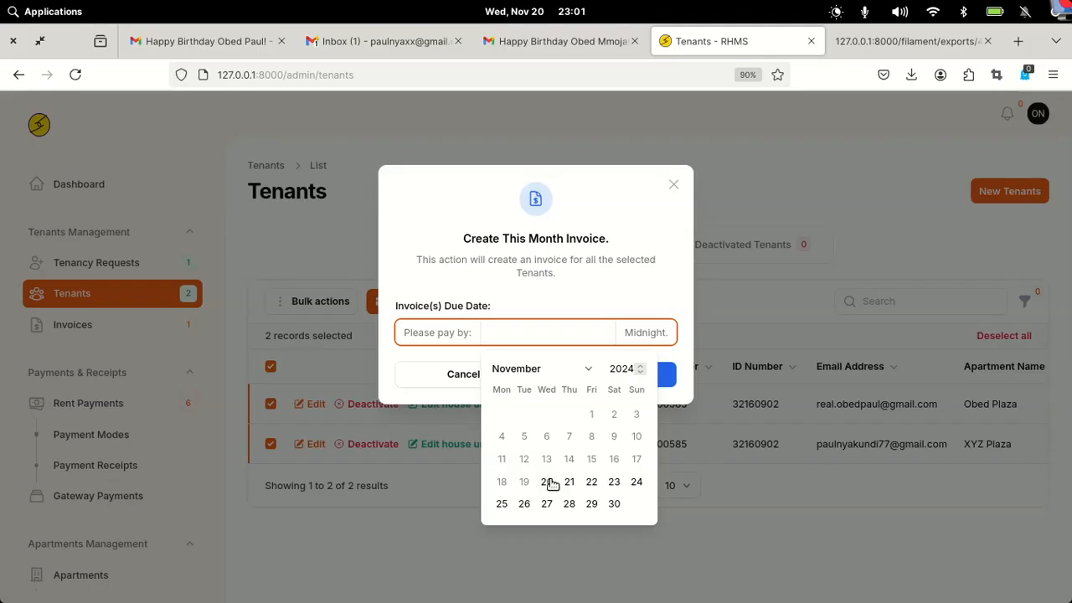
left_click(550, 483)
left_click(610, 283)
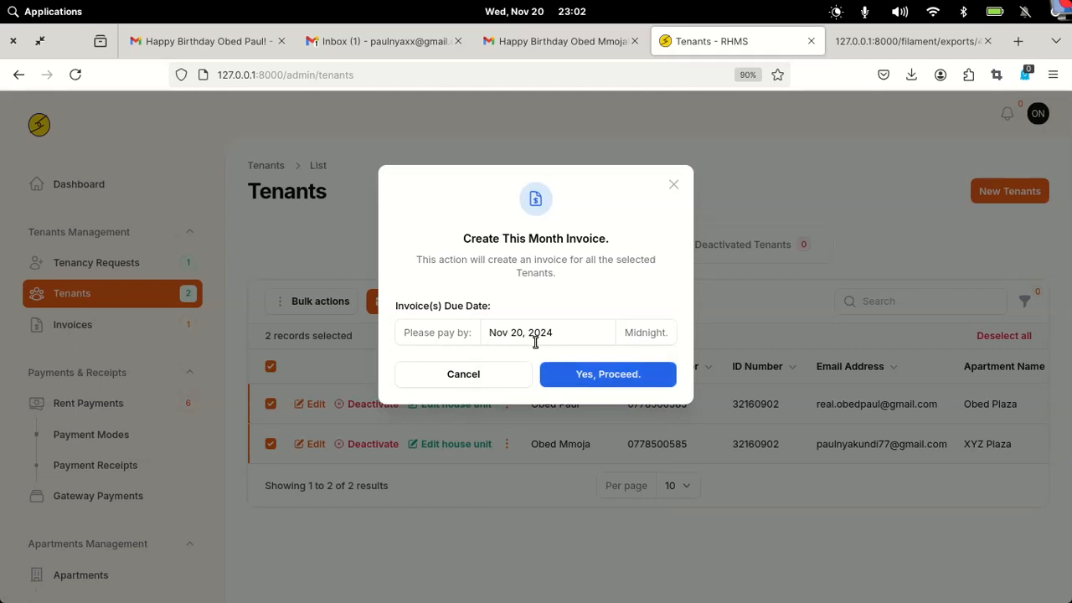
left_click(588, 377)
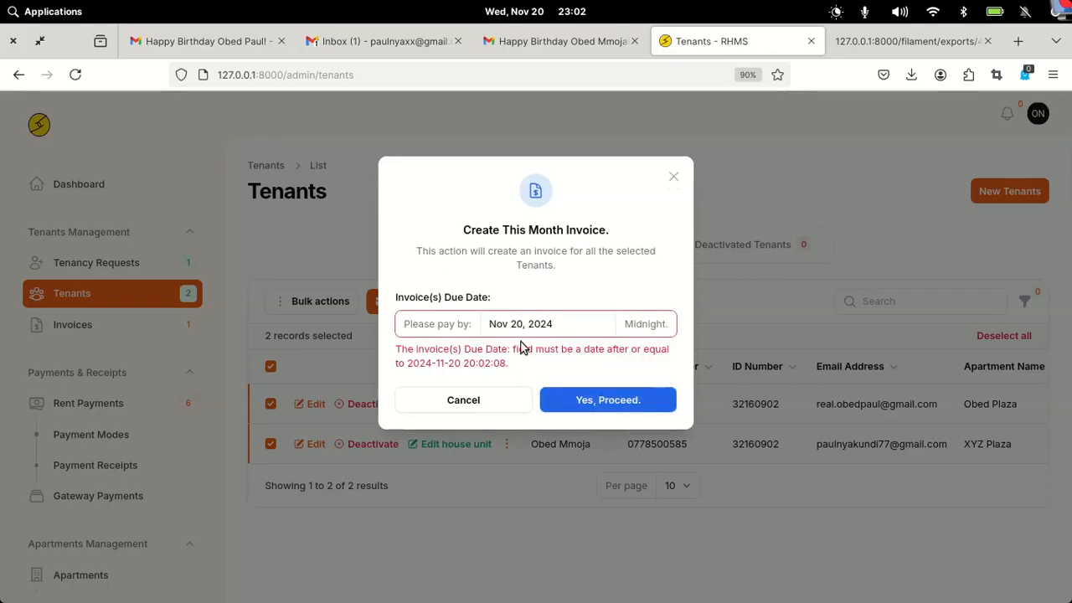
left_click(594, 330)
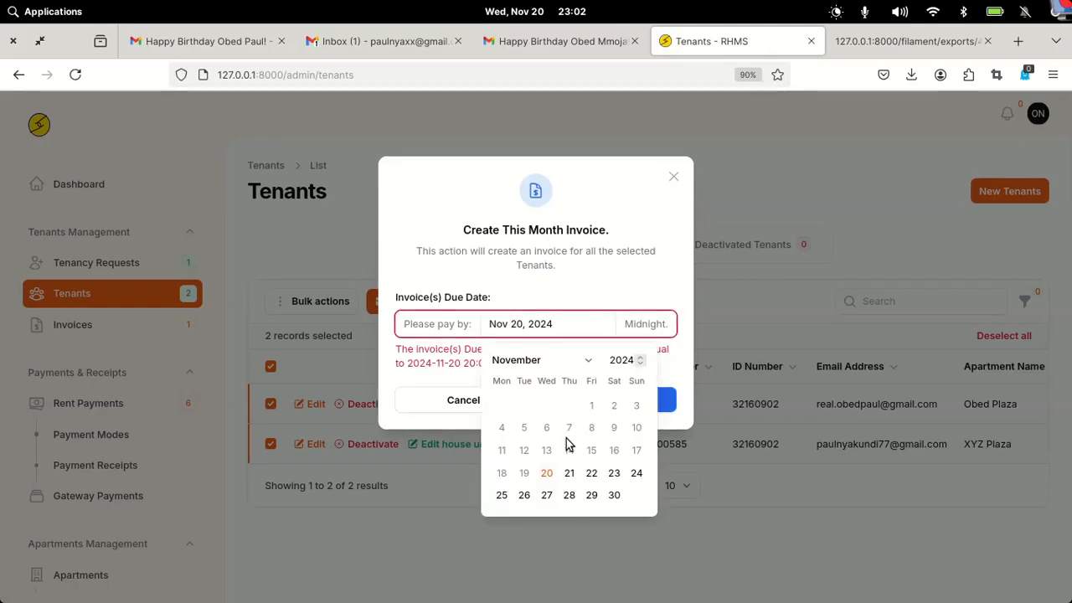
left_click(569, 474)
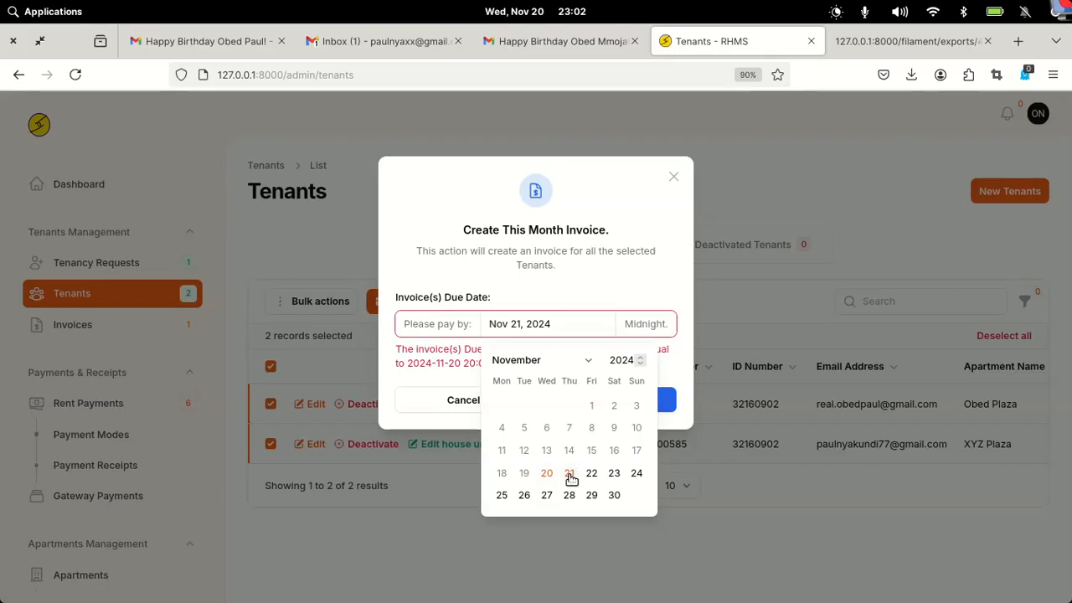
left_click(543, 259)
left_click(580, 402)
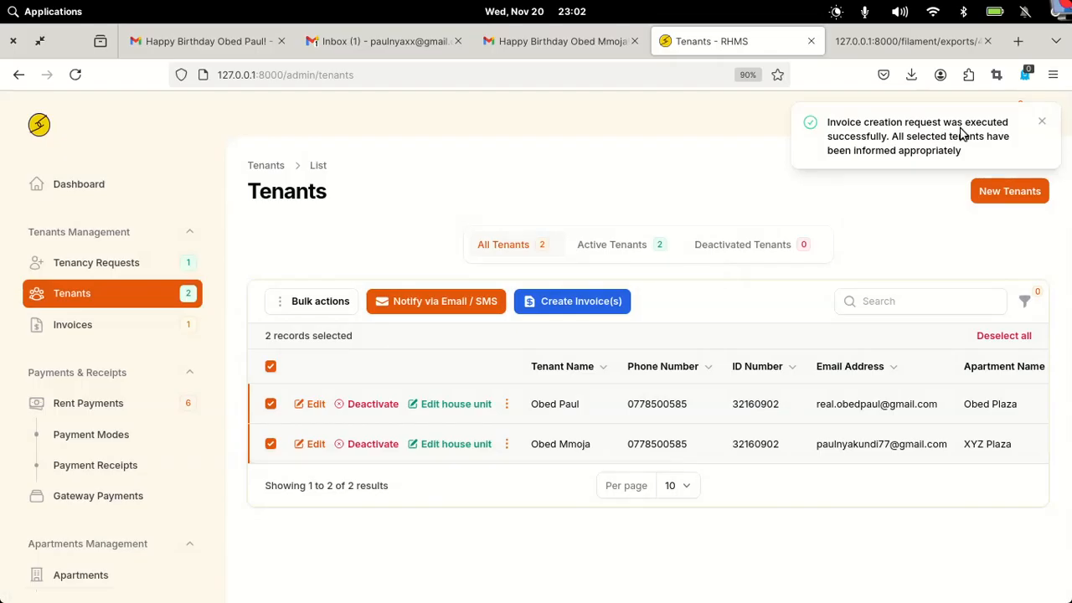
- Filter the invoices list to Paid Invoices and scroll the table left to reveal Print Invoice
left_click(71, 329)
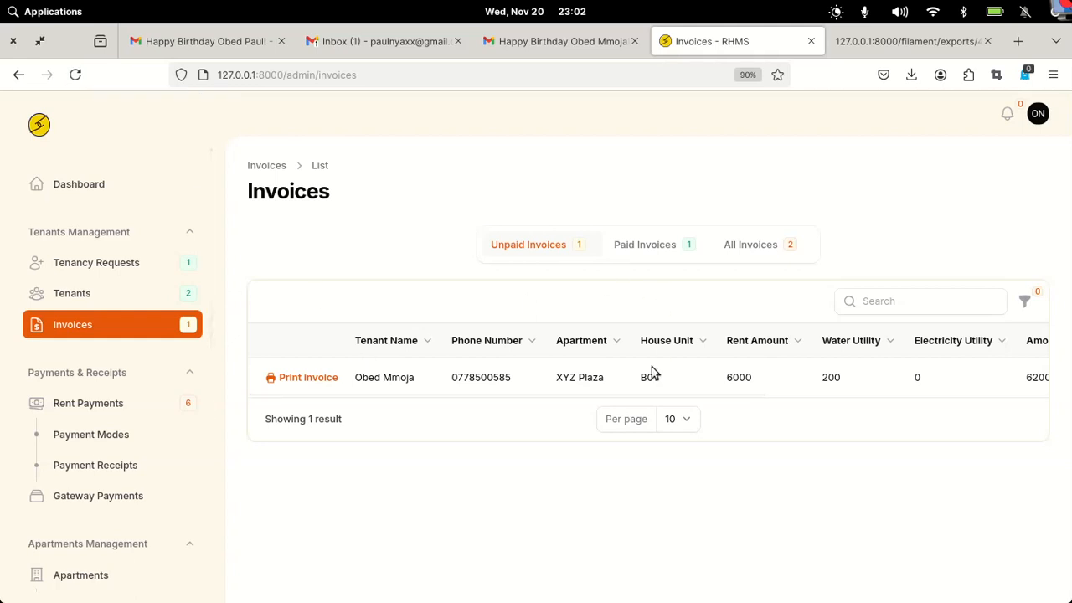
left_click_drag(554, 390, 890, 380)
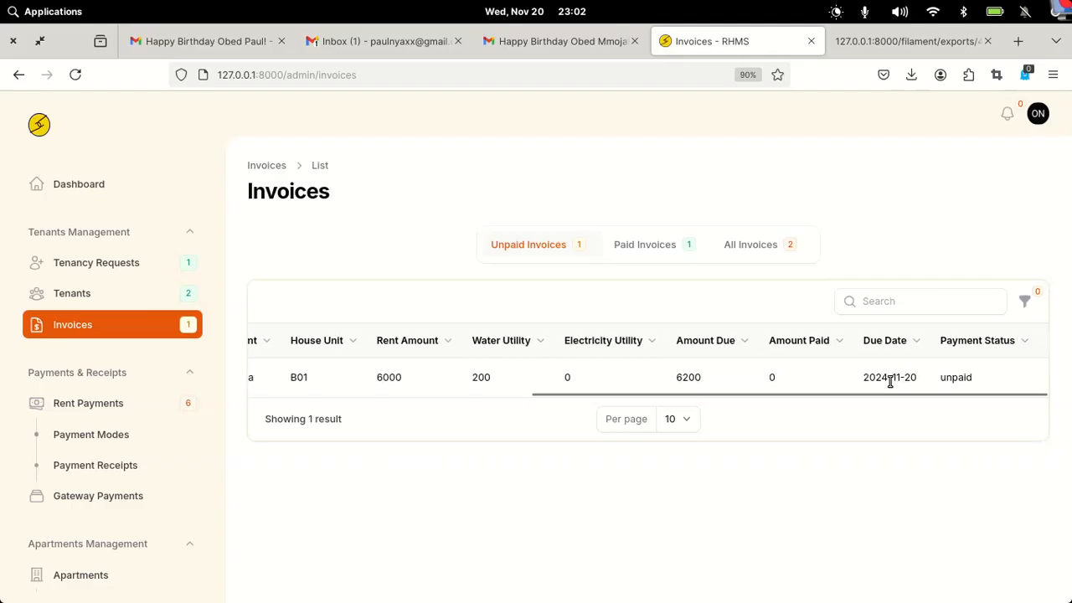
left_click(665, 246)
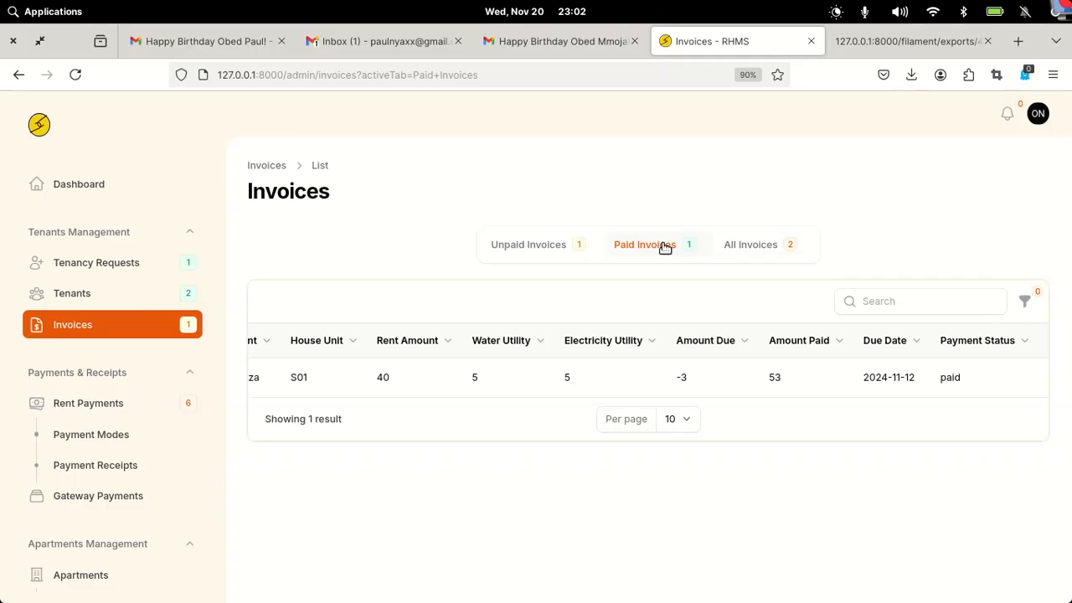
left_click_drag(809, 394, 804, 398)
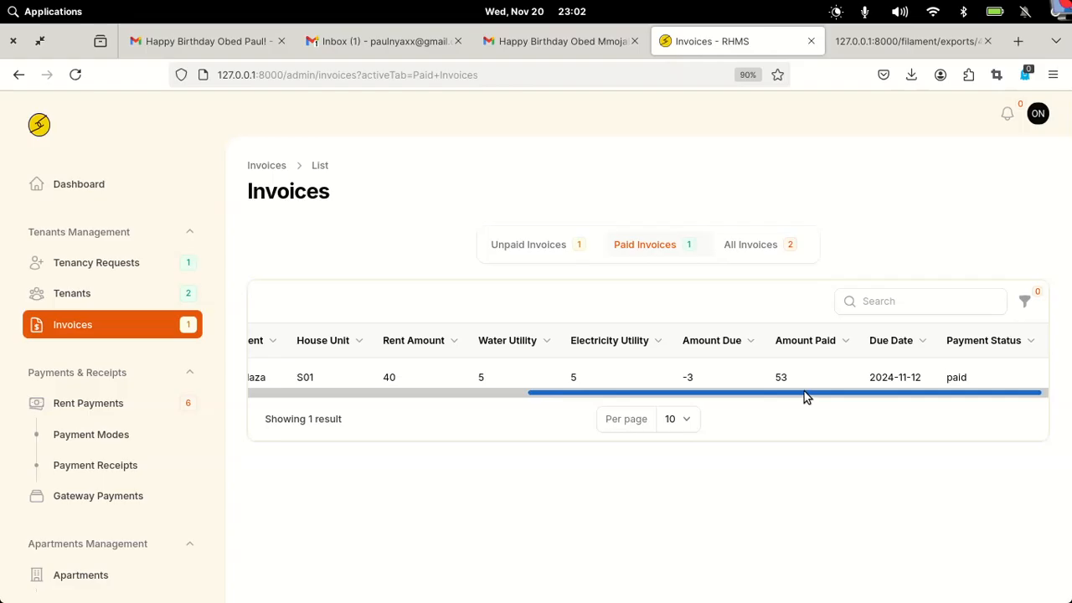
left_click_drag(804, 395, 225, 354)
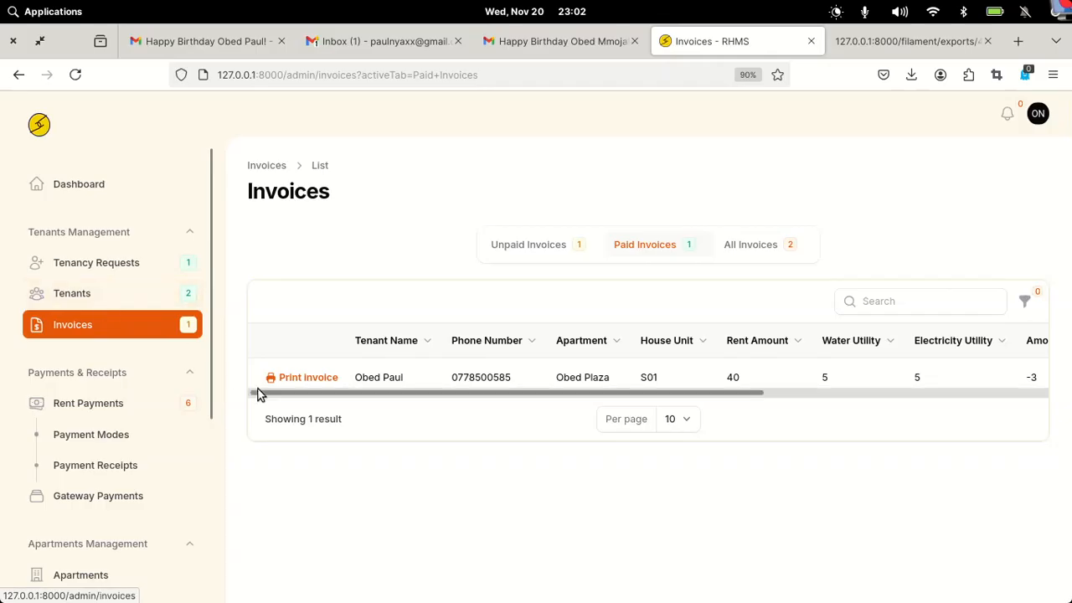
- Open and review the PDF of paid invoice #27 for unit S01
left_click(306, 378)
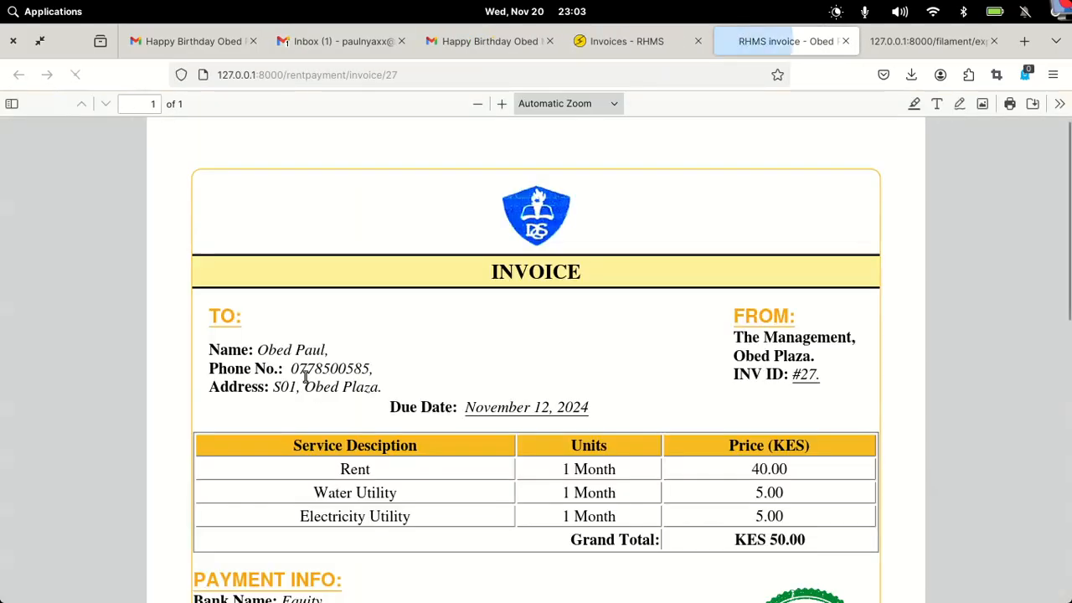
scroll(512, 401, "down", 2)
scroll(513, 401, "down", 5)
scroll(512, 405, "up", 4)
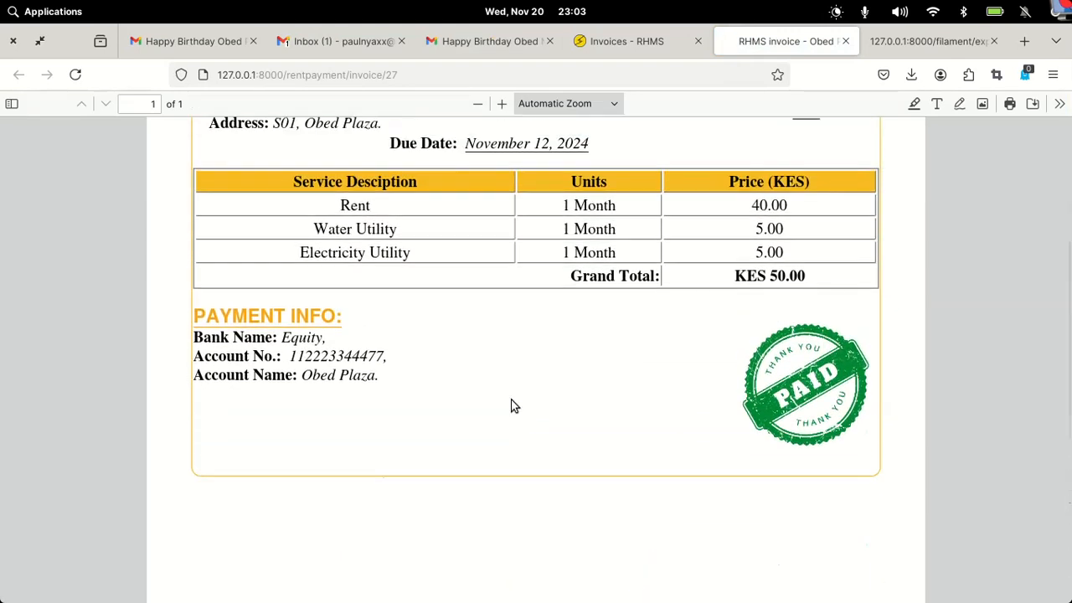
- Filter to unpaid invoices, review invoice #28's PDF for B01, then revisit #27
left_click(623, 44)
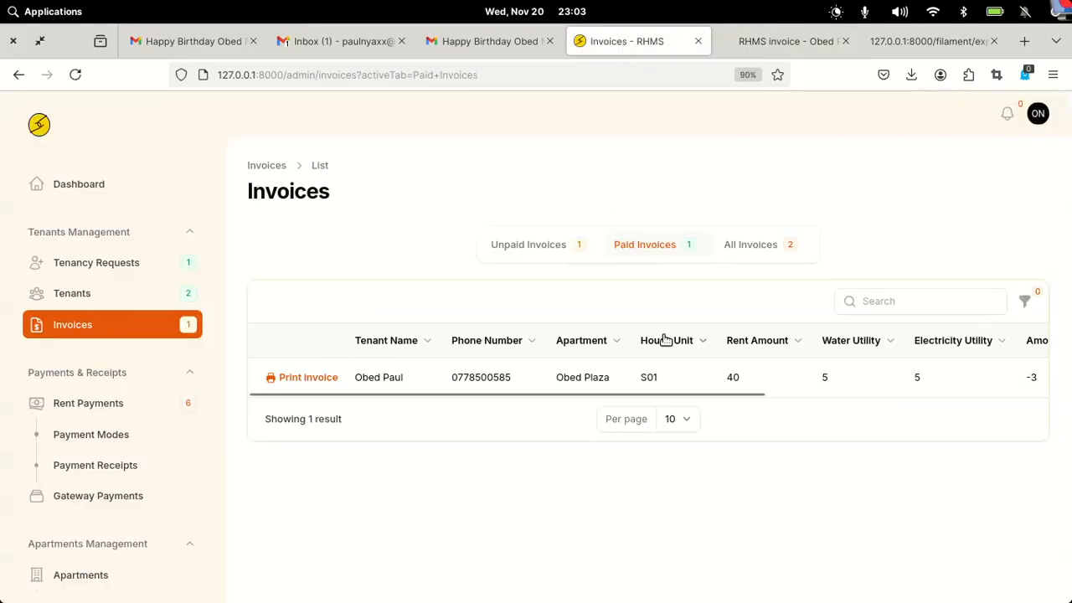
left_click(544, 239)
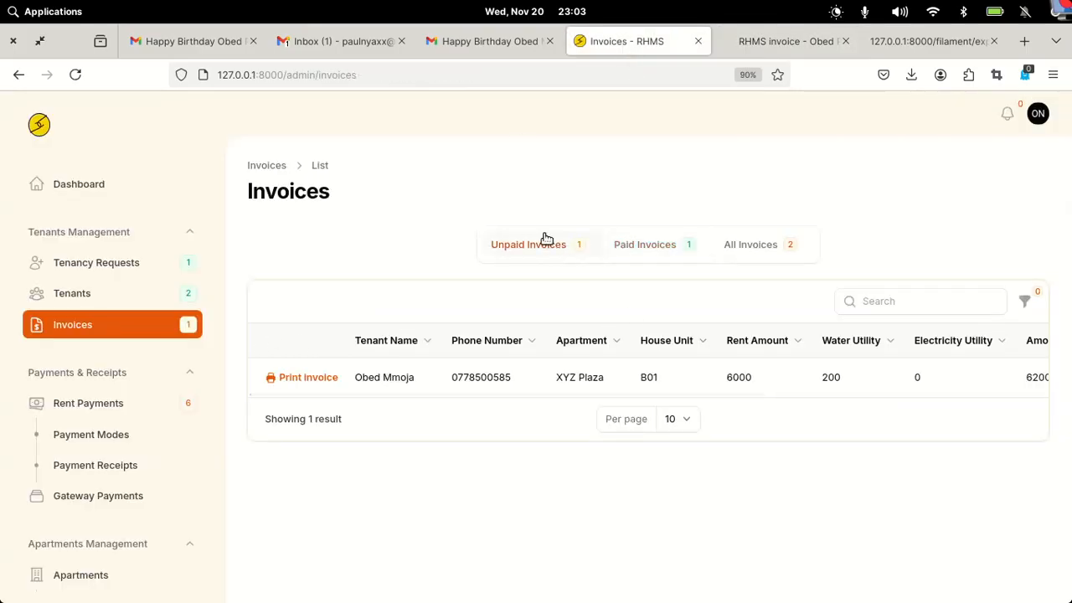
left_click(293, 378)
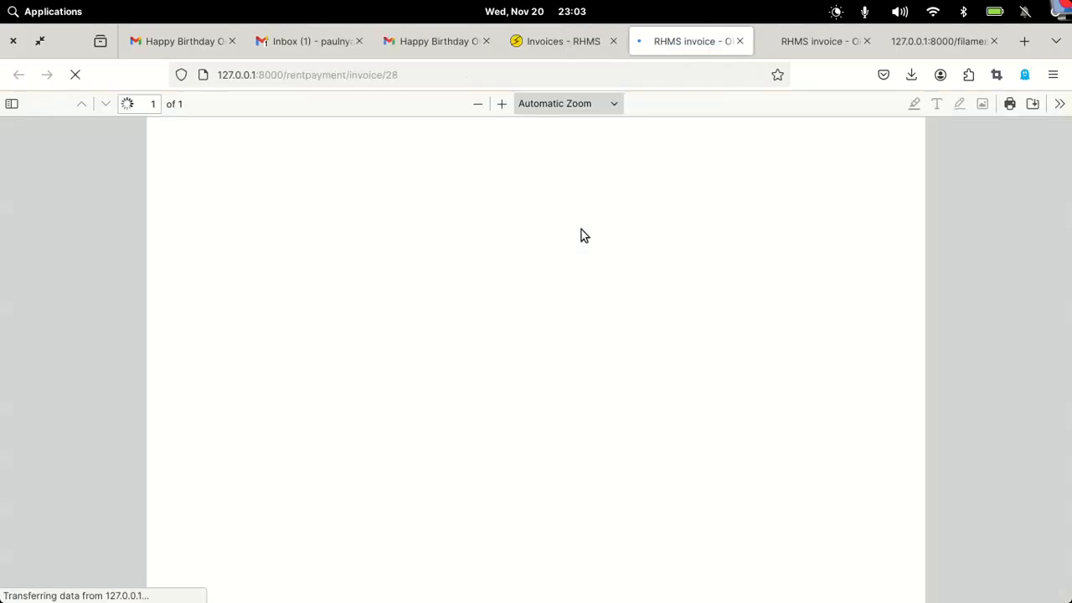
scroll(597, 407, "down", 5)
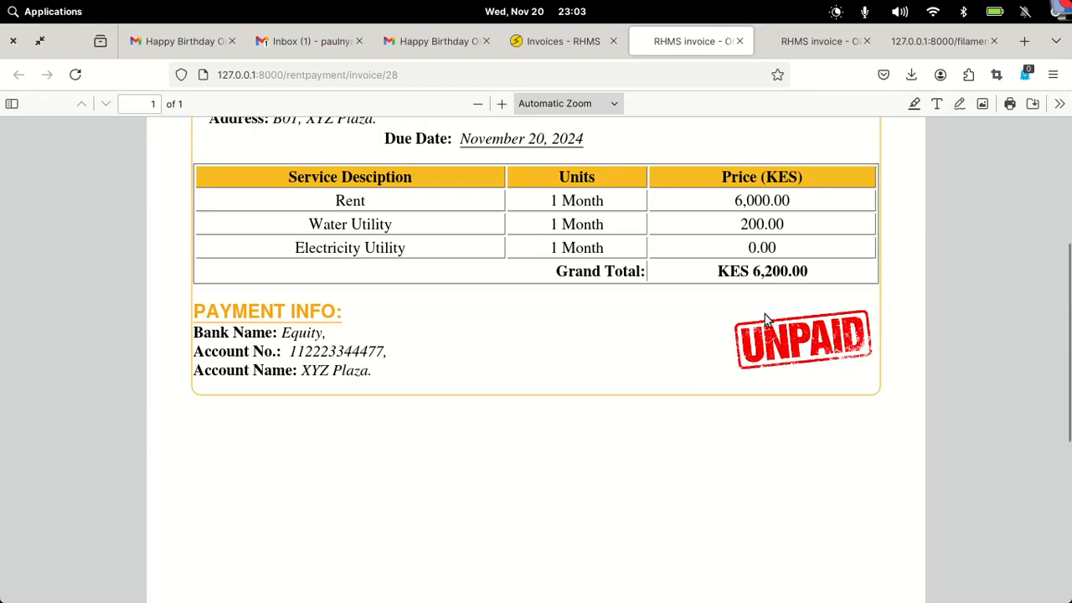
scroll(728, 356, "up", 5)
scroll(730, 354, "down", 8)
scroll(729, 355, "up", 5)
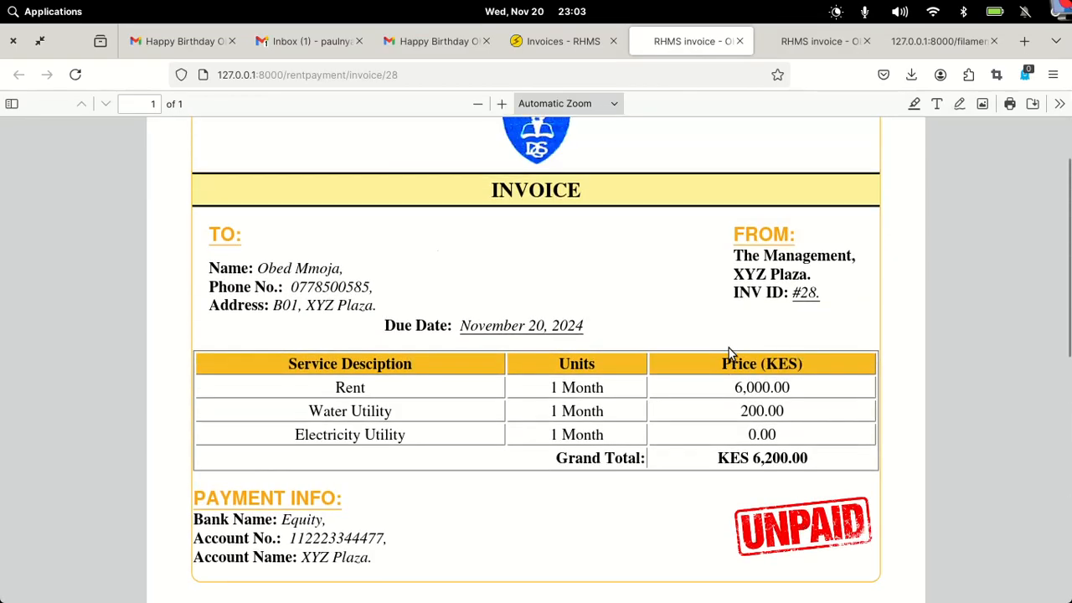
left_click(805, 43)
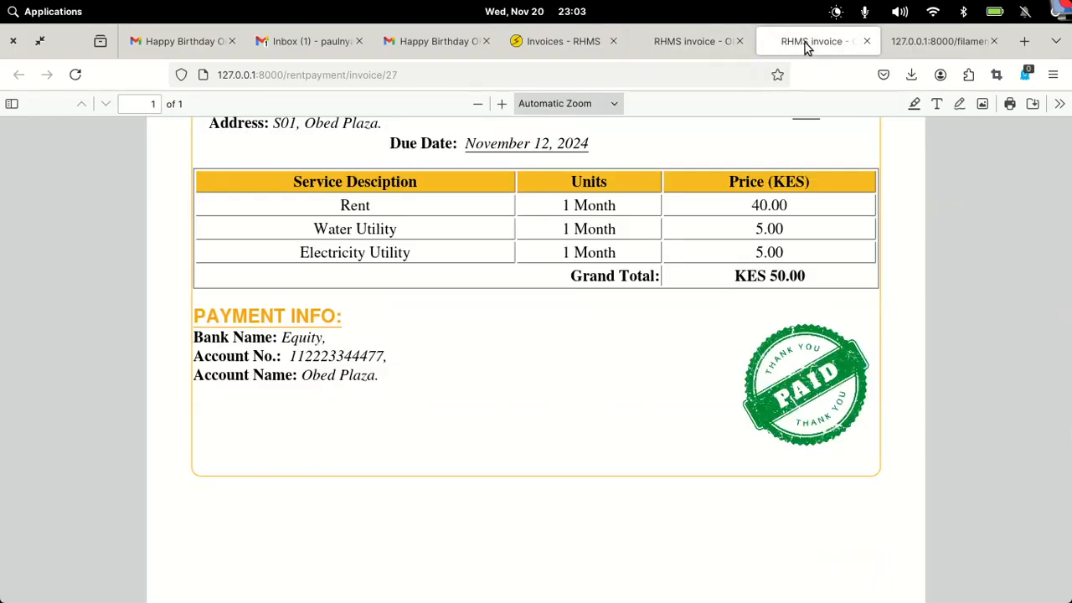
- Change the last digit of the XYZ Plaza tenant's identification number to 3 and save
left_click(570, 50)
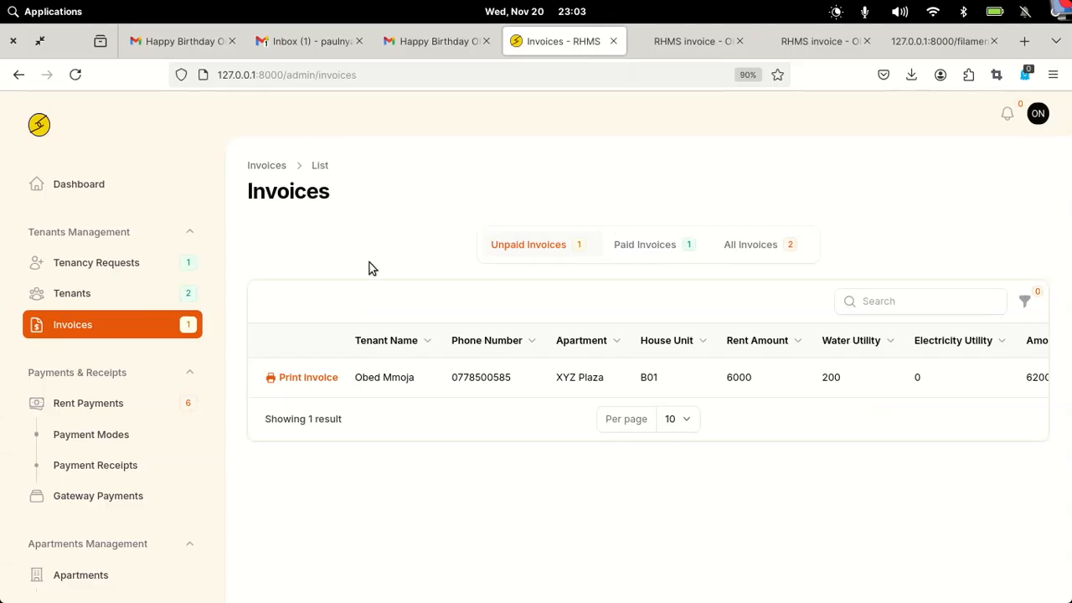
left_click(80, 298)
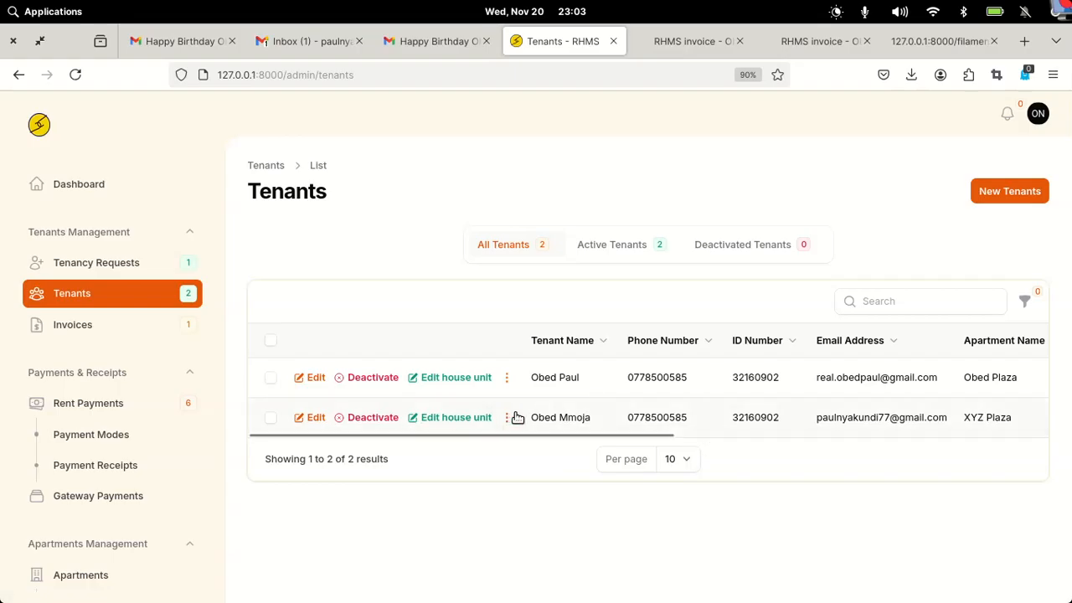
left_click(633, 428)
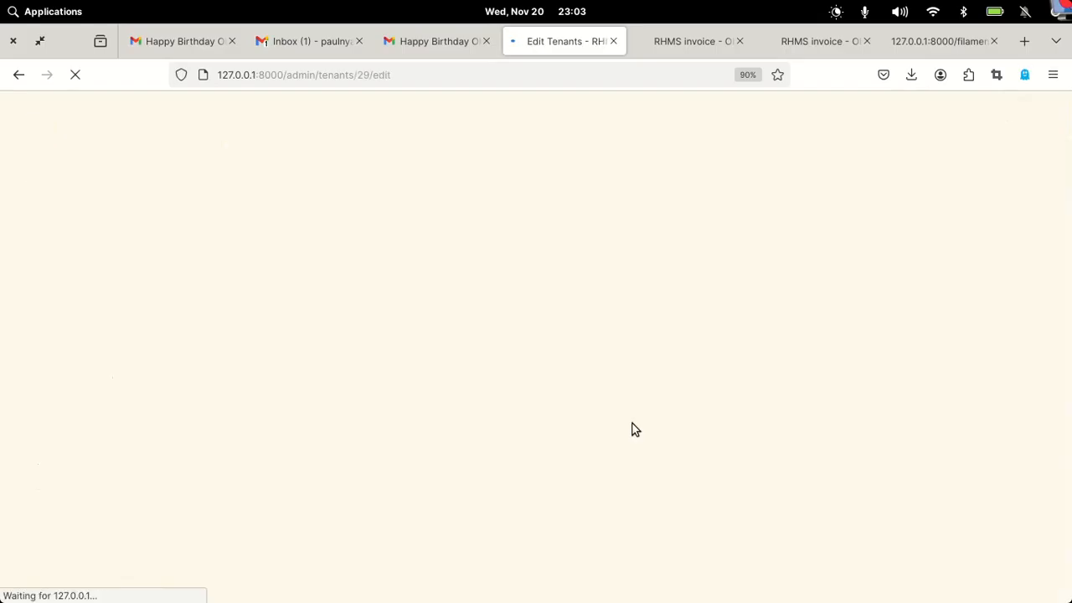
left_click(718, 393)
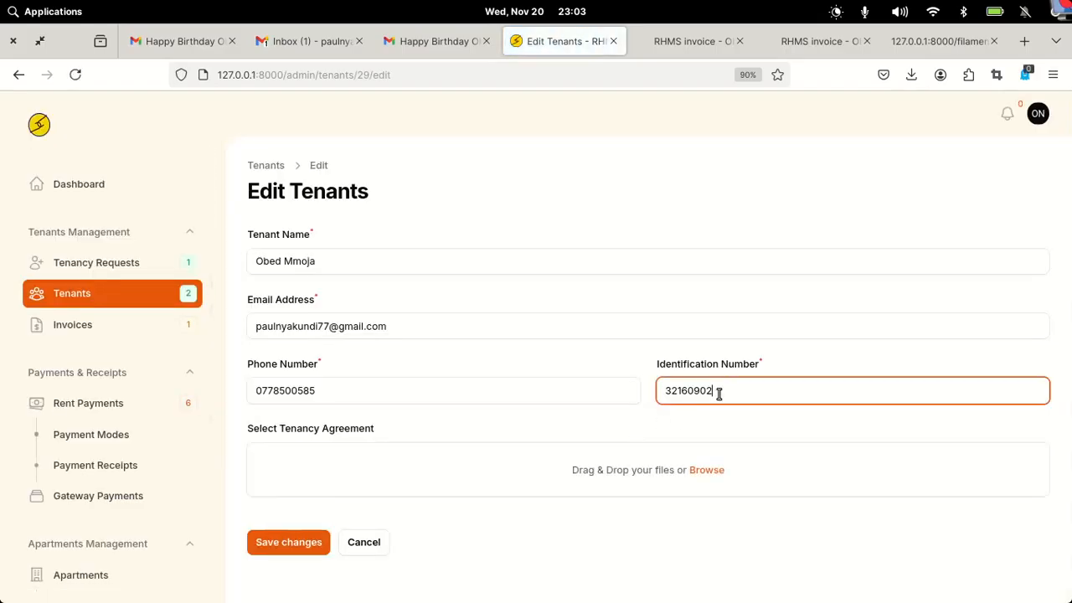
key("BackSpace")
type("3")
left_click(298, 542)
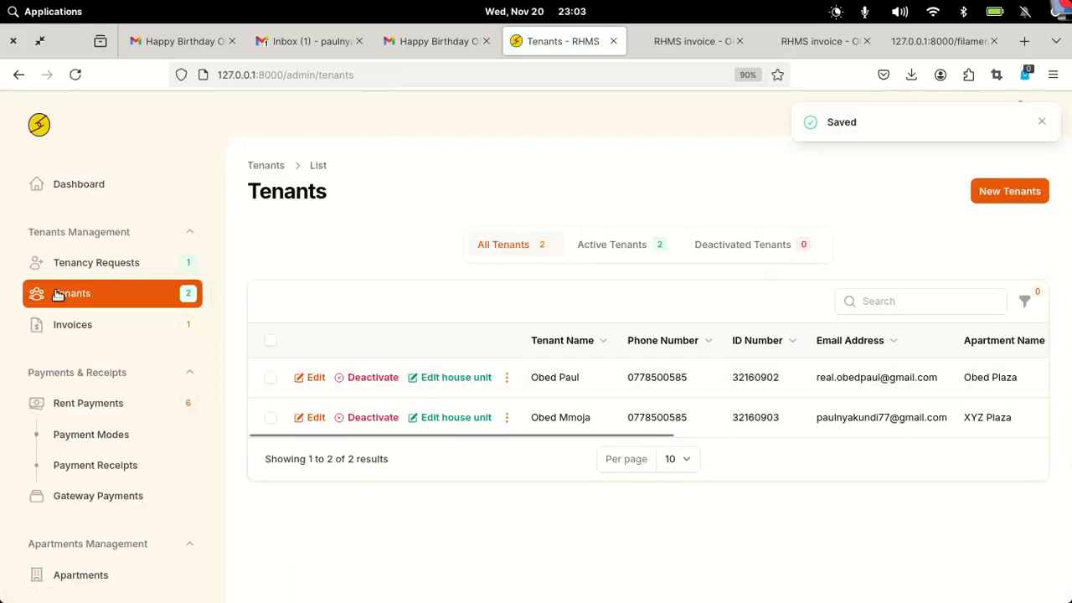
scroll(14, 295, "down", 2)
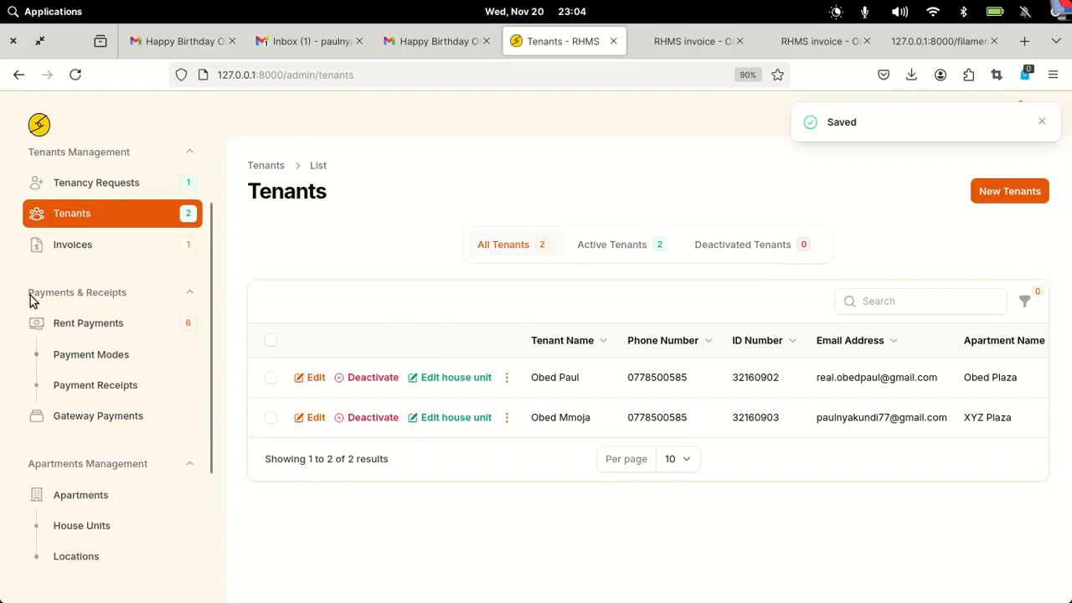
- Switch on Admin Adds Payments in Other Settings and return to Rent Payments
left_click(97, 333)
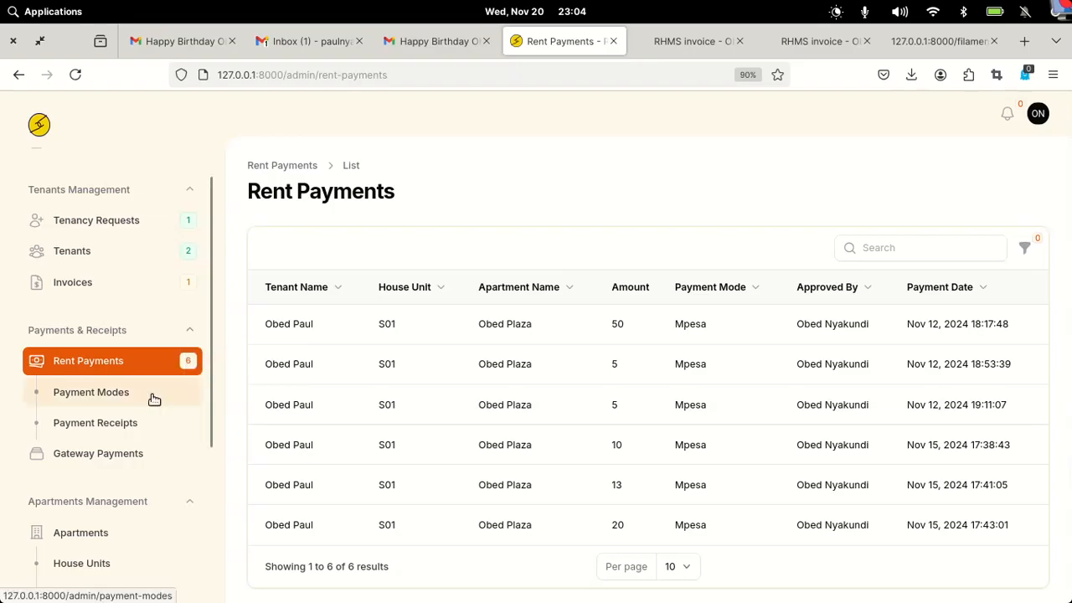
scroll(149, 396, "down", 5)
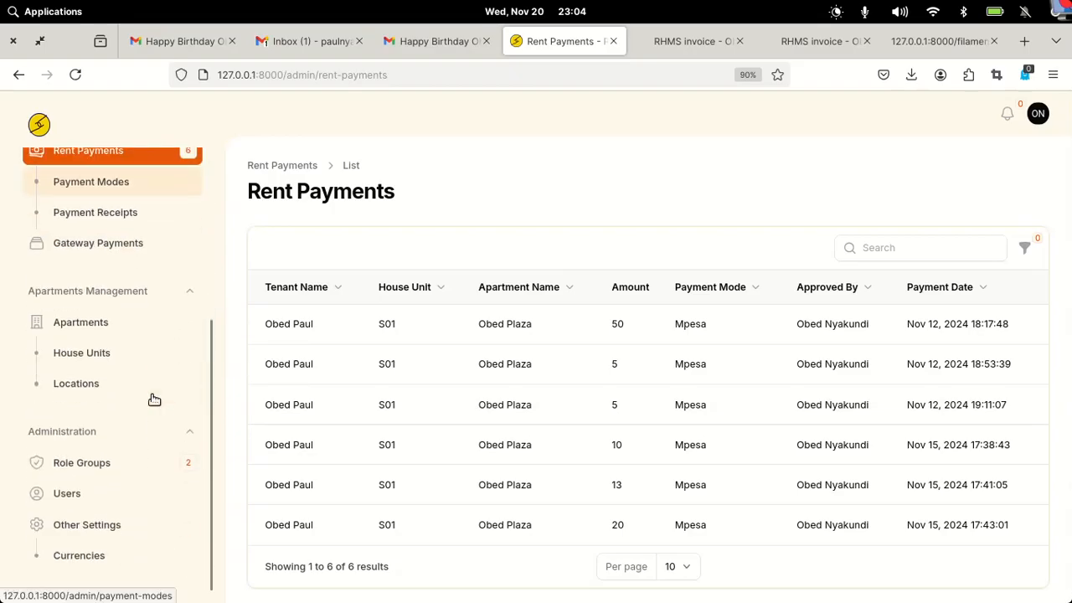
left_click(83, 528)
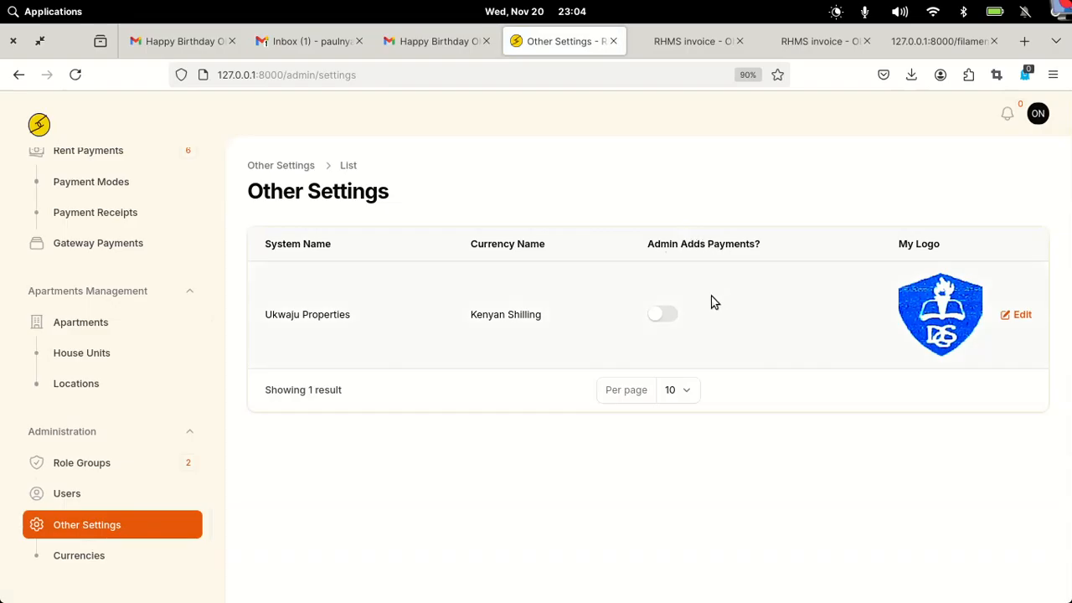
left_click(661, 318)
scroll(107, 359, "up", 4)
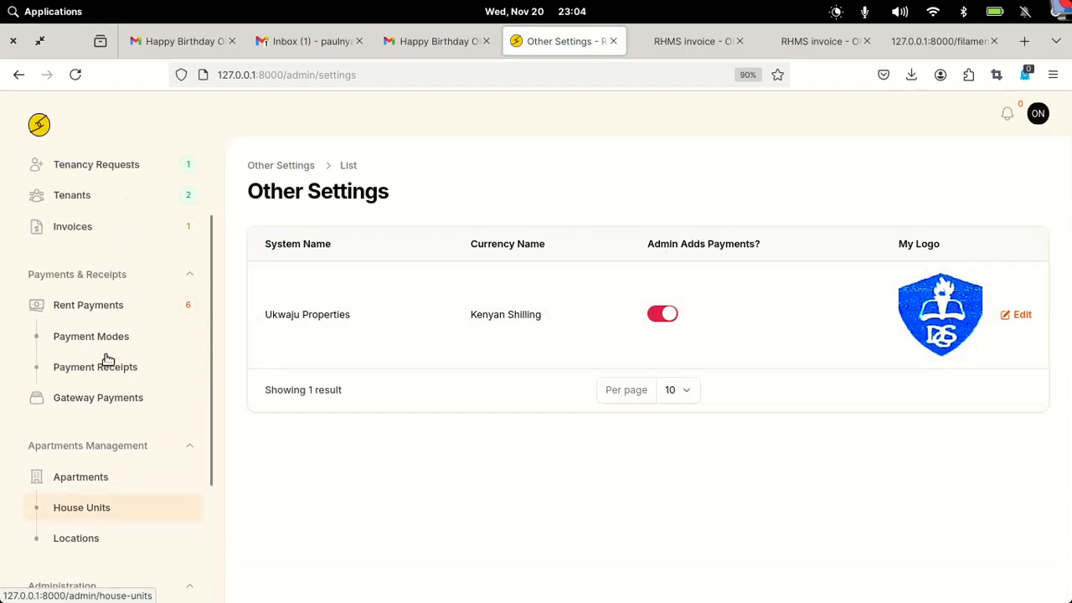
left_click(73, 308)
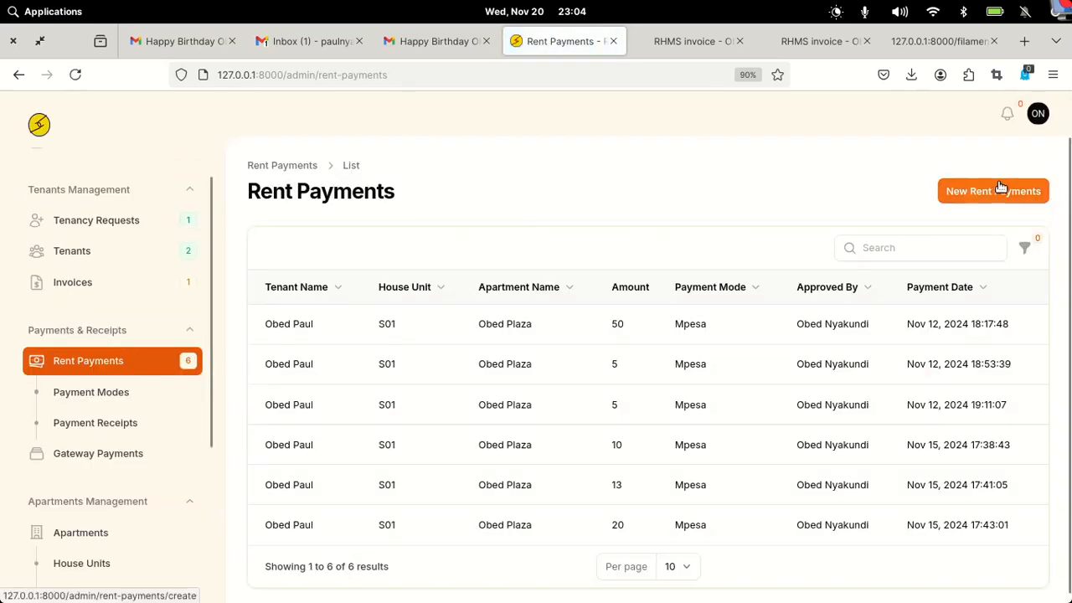
- Try the New Rent Payment form, then switch Admin Adds Payments off and recheck Rent Payments
left_click(1000, 189)
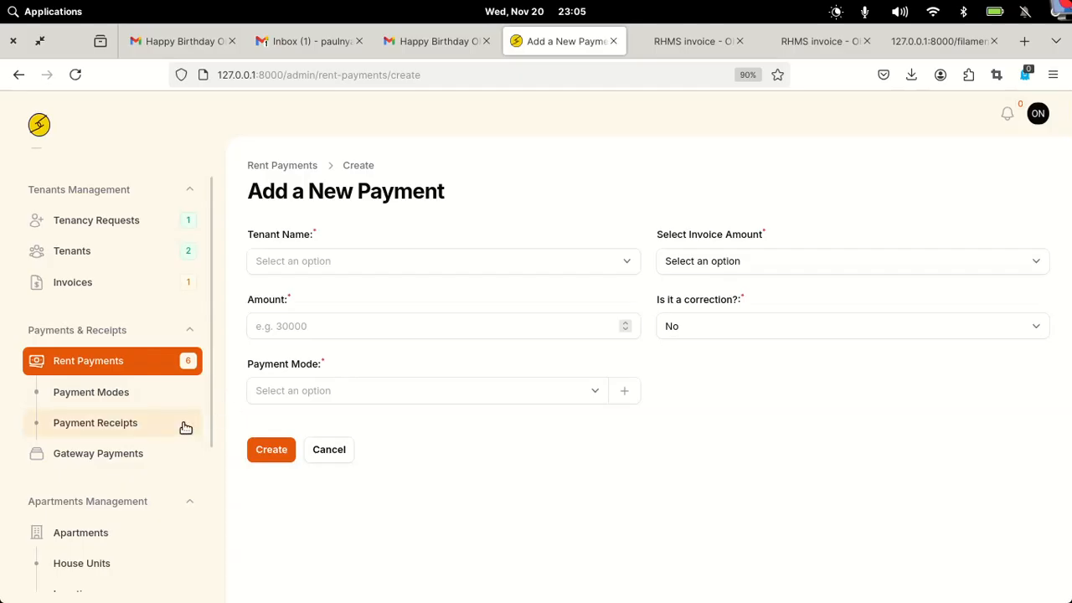
left_click(104, 367)
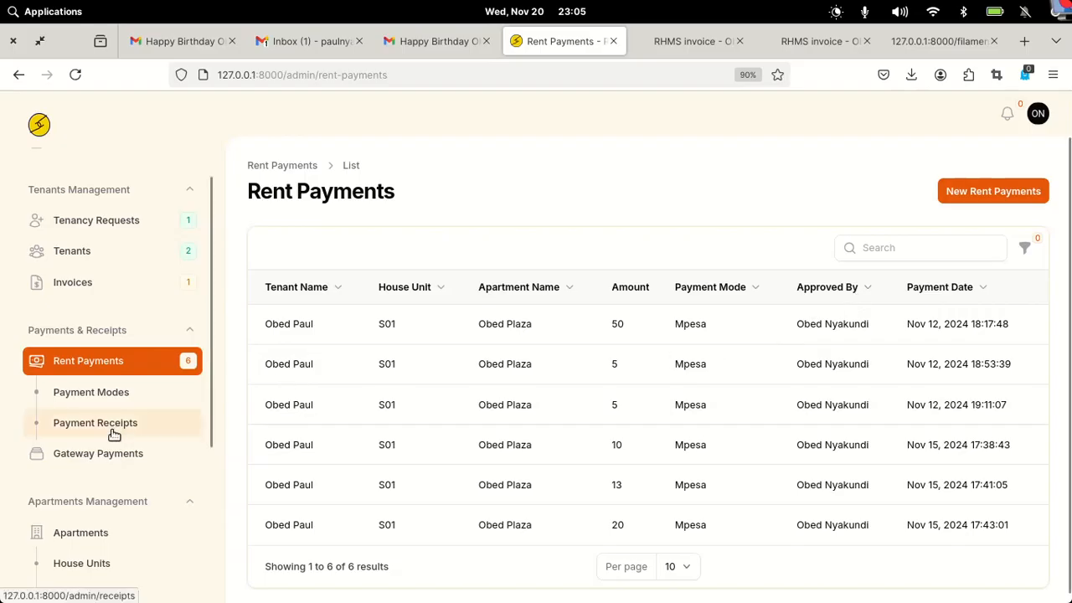
scroll(112, 434, "down", 5)
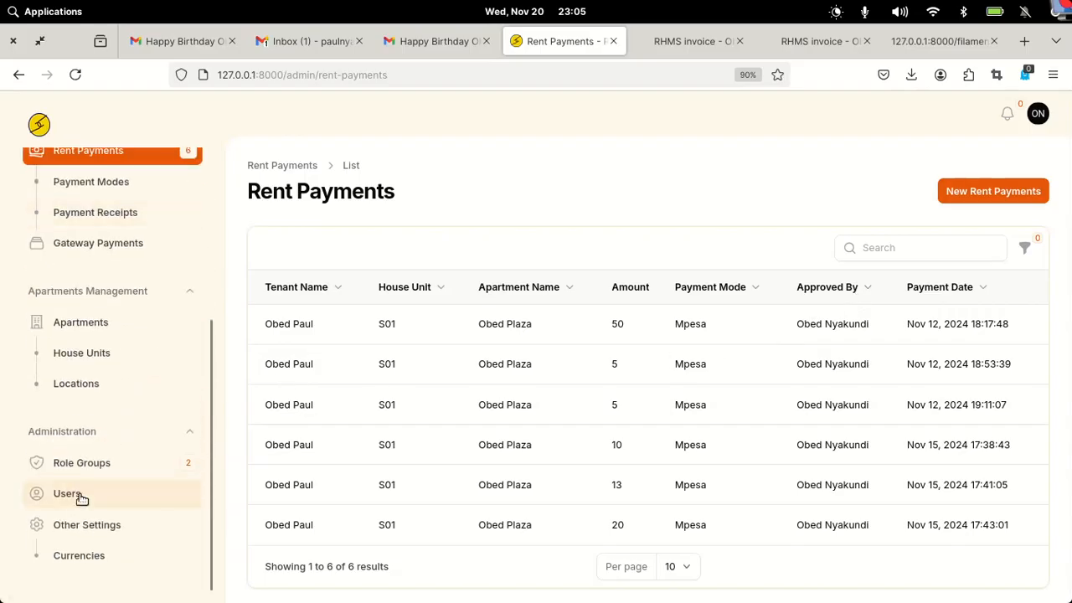
left_click(74, 525)
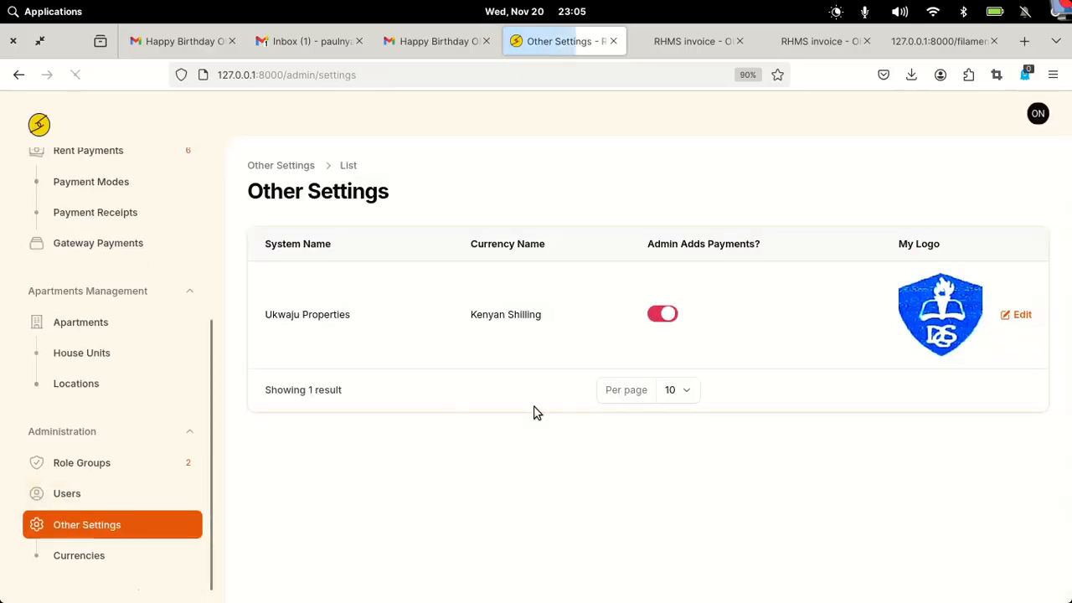
left_click(653, 314)
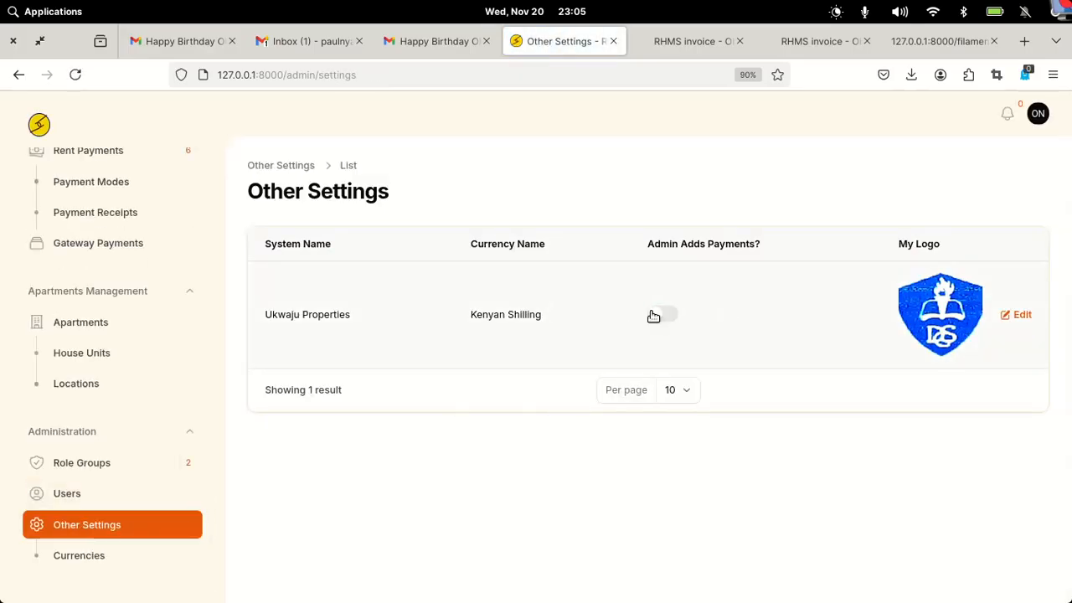
scroll(84, 335, "up", 6)
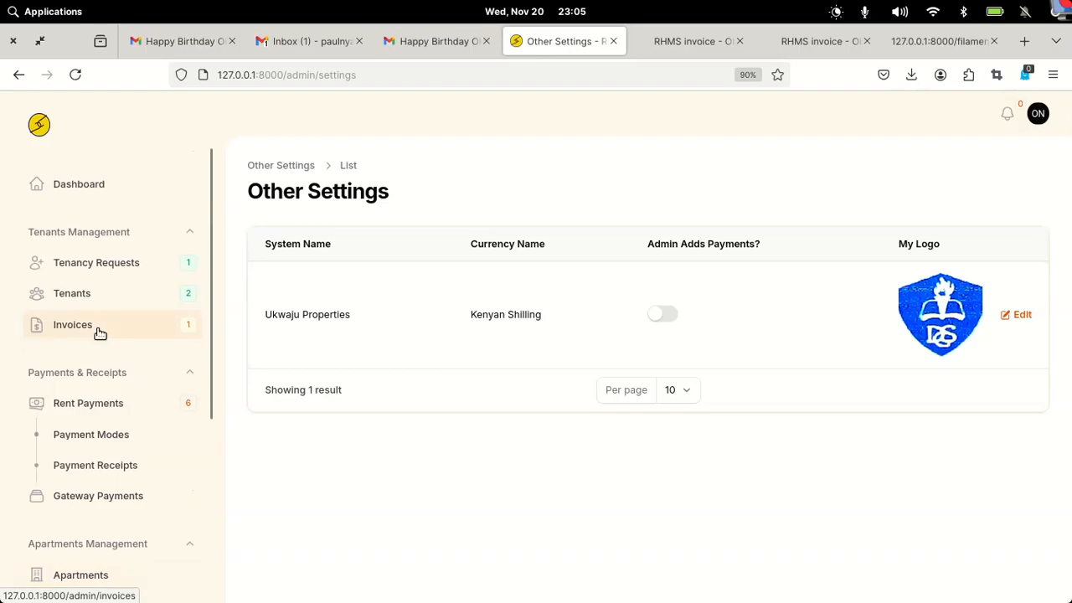
left_click(101, 403)
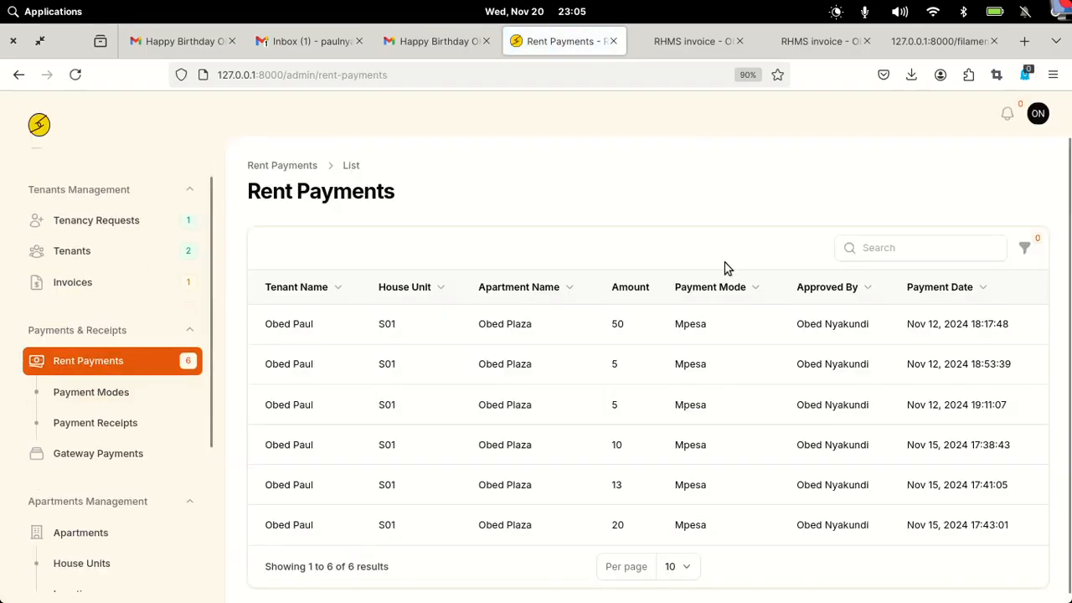
scroll(726, 268, "down", 1)
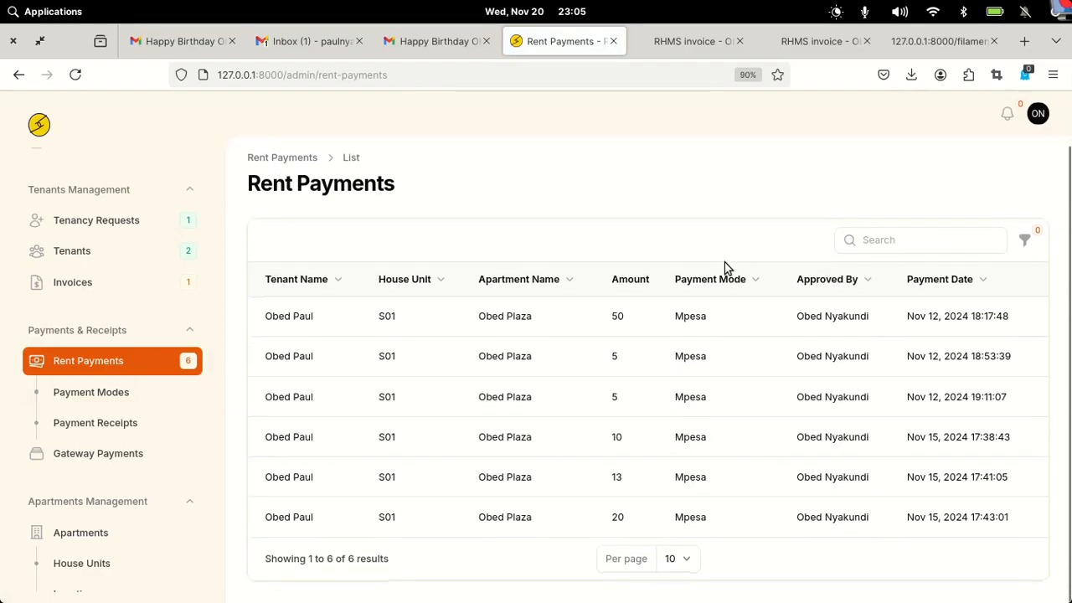
- Open Payment Receipts, then preview and close the first receipt's printable PDF for the 50 payment
left_click(72, 394)
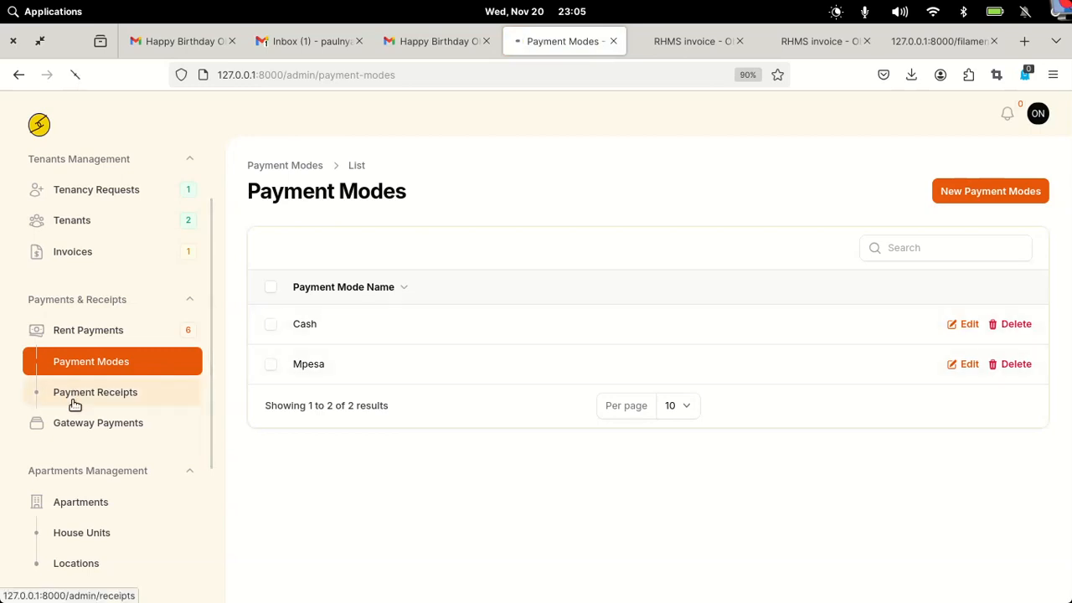
left_click(74, 400)
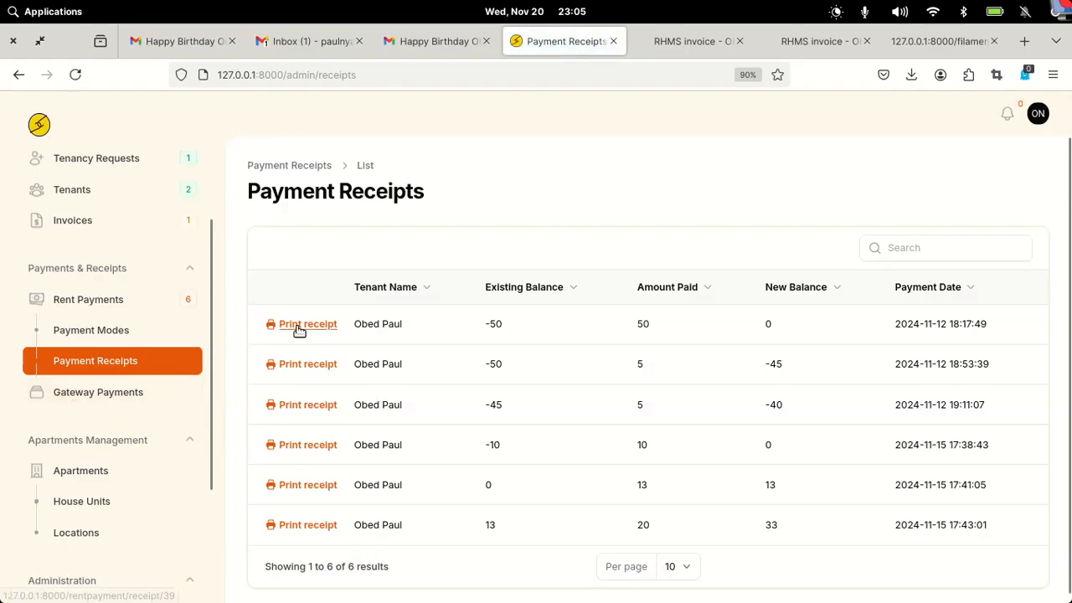
left_click(307, 325)
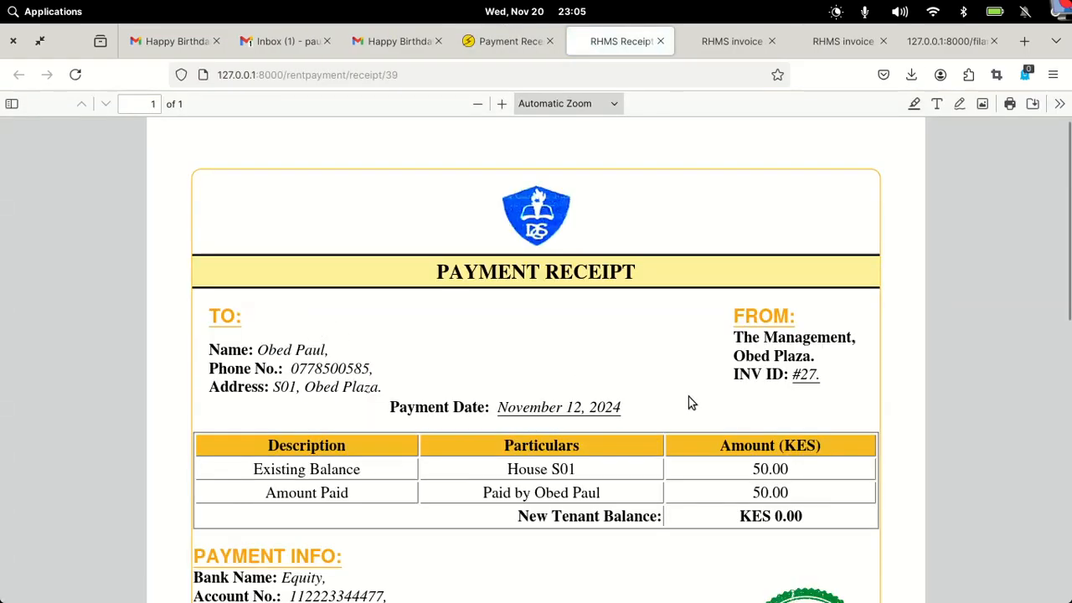
scroll(689, 402, "down", 5)
scroll(688, 402, "up", 5)
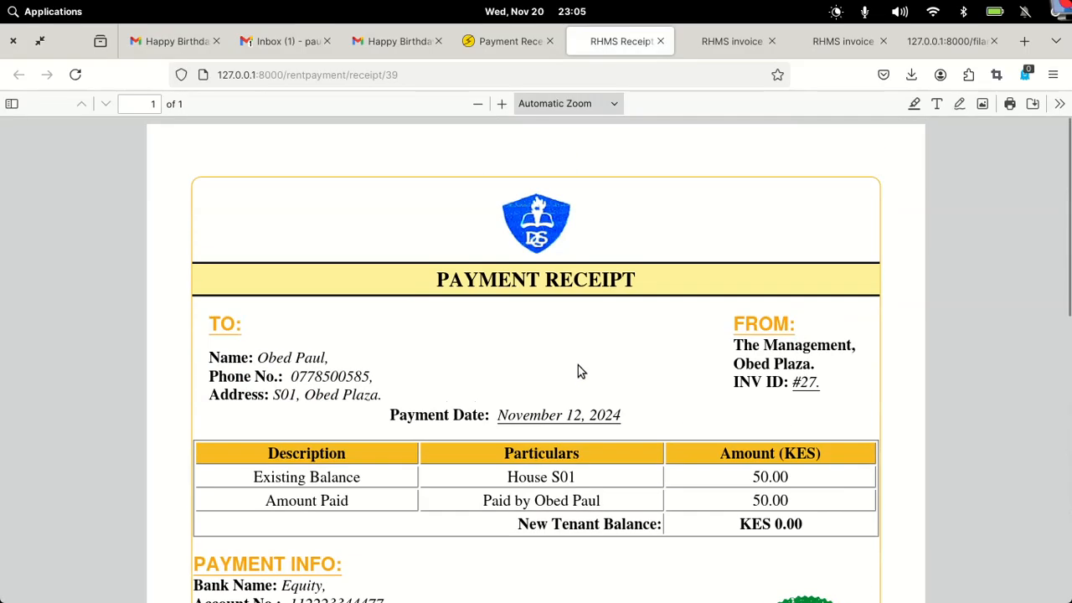
left_click(662, 42)
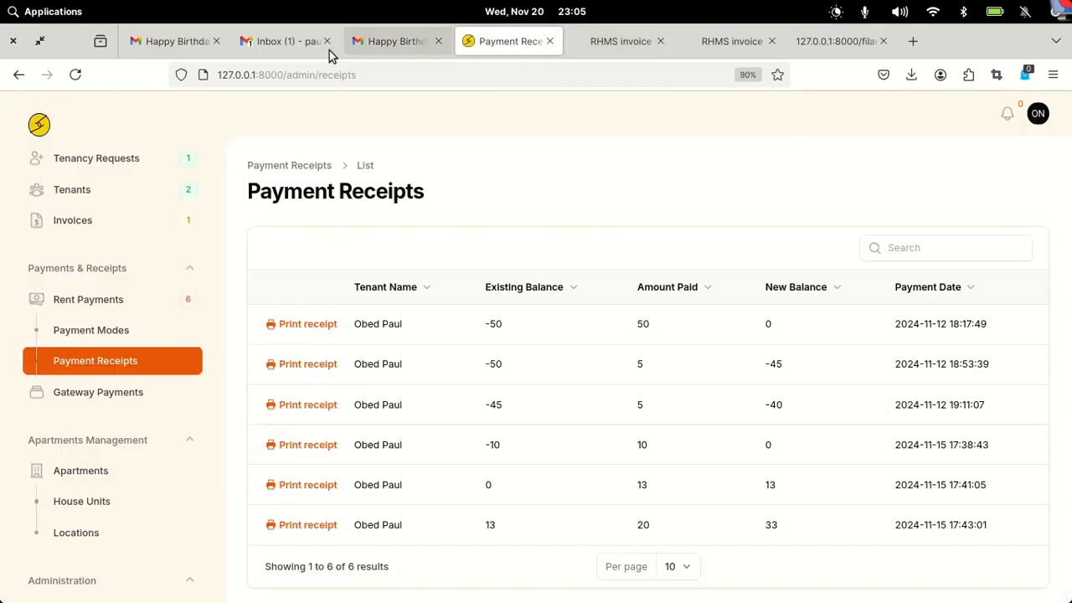
- Close the extra Gmail inbox tab, leaving the KES 6200 birthday email, and list Firefox's windows
left_click(292, 44)
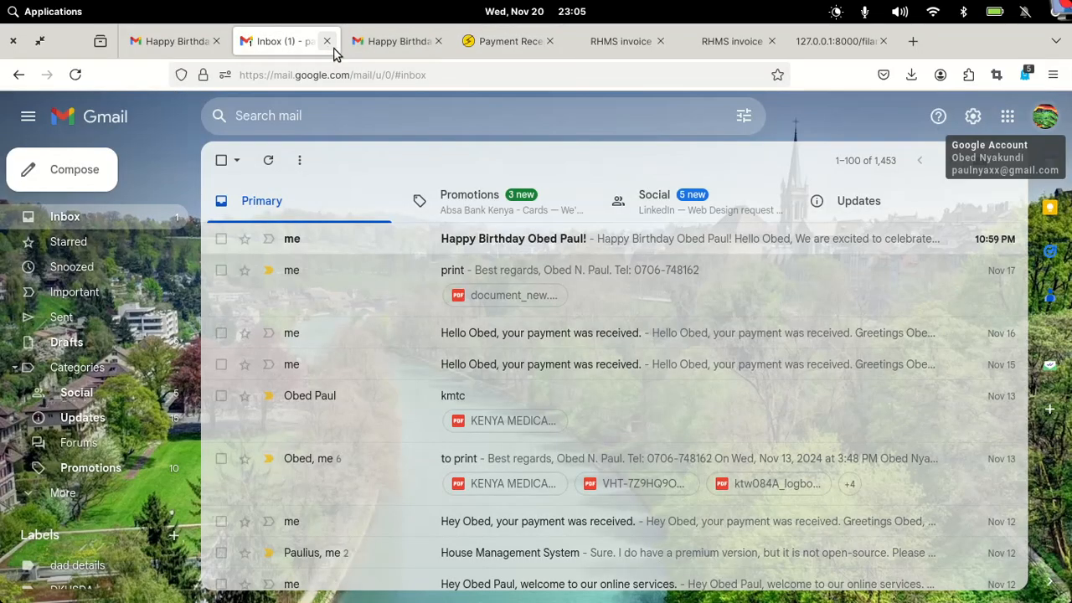
left_click(326, 42)
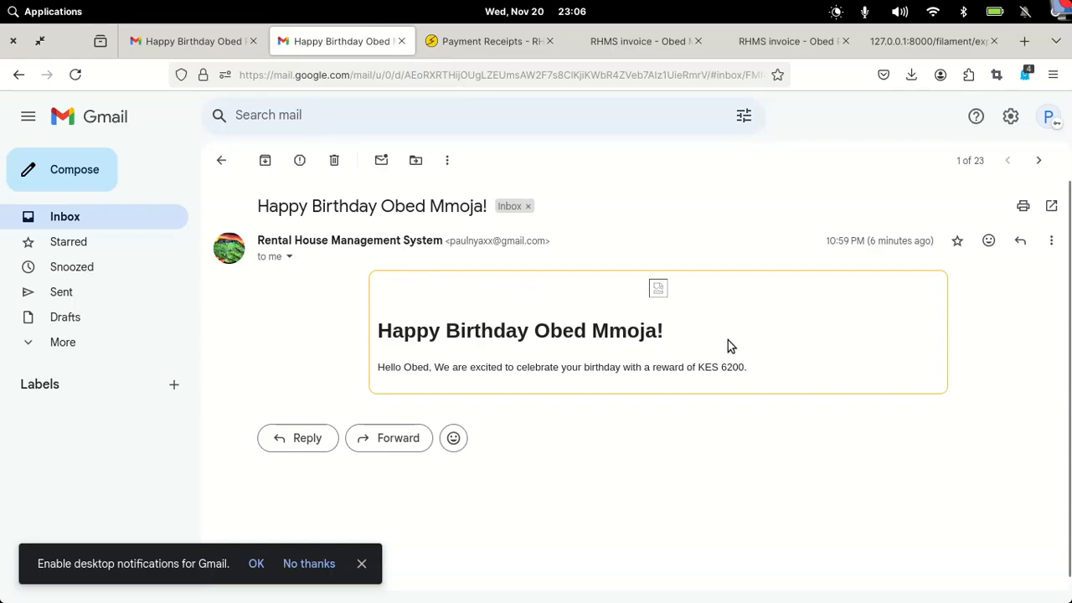
mouse_move(683, 596)
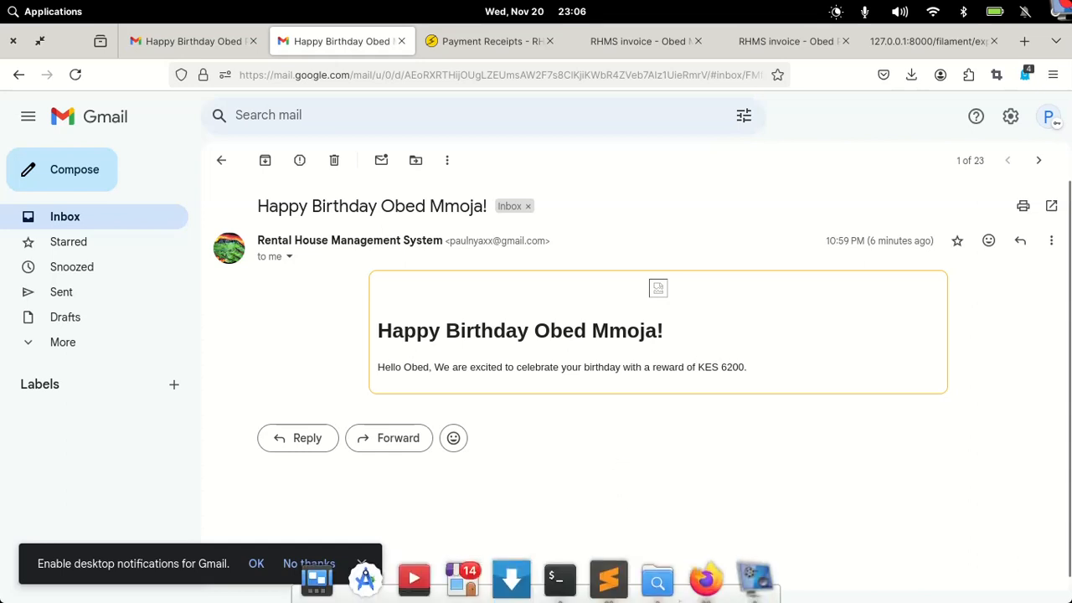
right_click(711, 578)
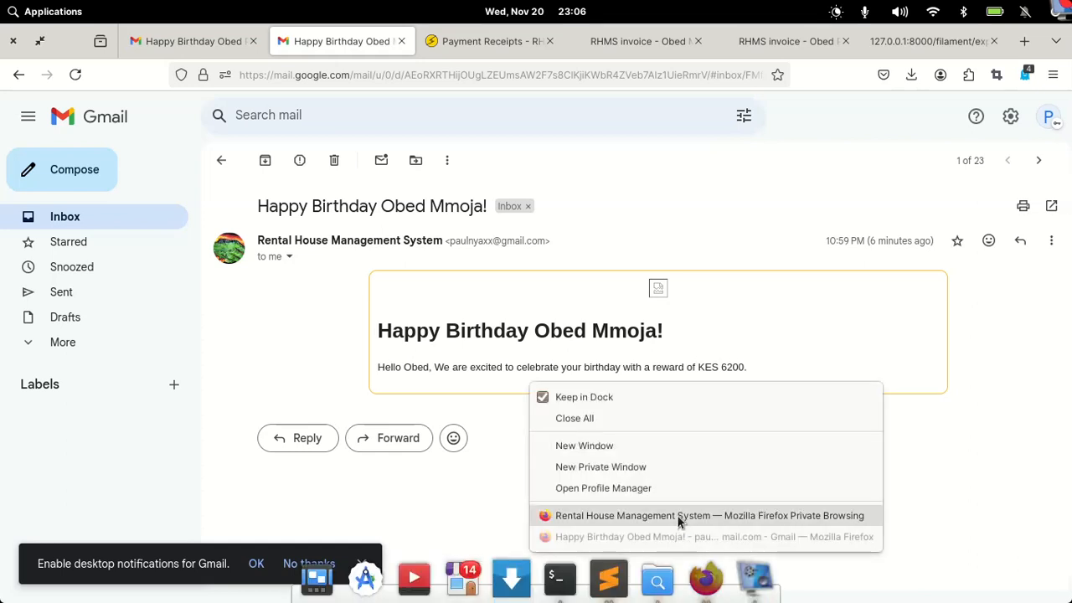
- Switch to the private RHMS window and choose to sign in as A Tenant
left_click(680, 517)
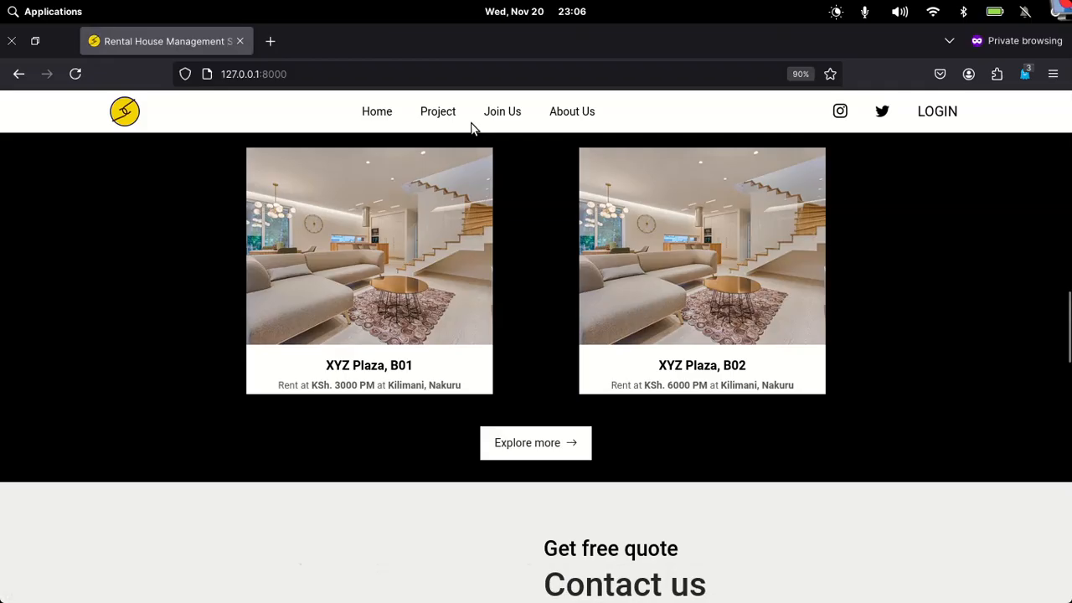
scroll(471, 129, "up", 4)
scroll(471, 122, "up", 8)
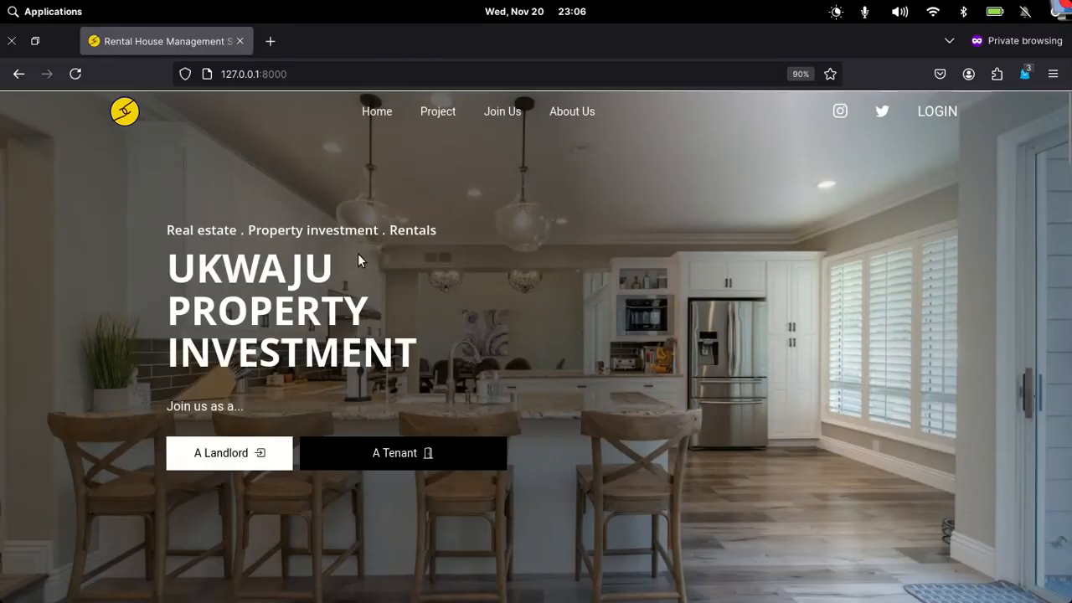
left_click(377, 453)
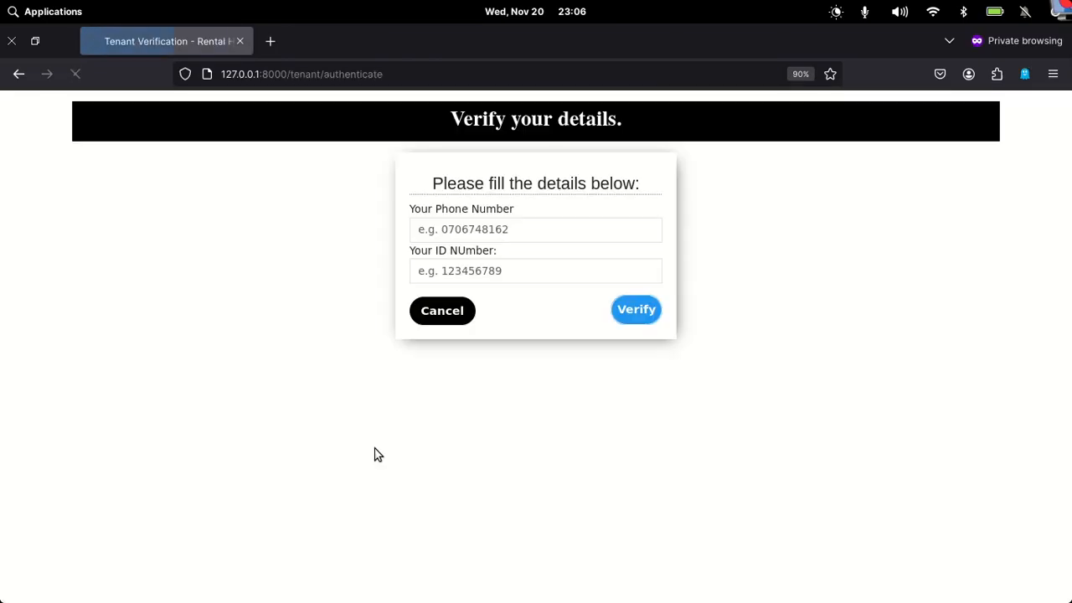
- Fill in the tenant's saved phone and ID numbers, correct the ID's last digit, and verify
left_click(537, 231)
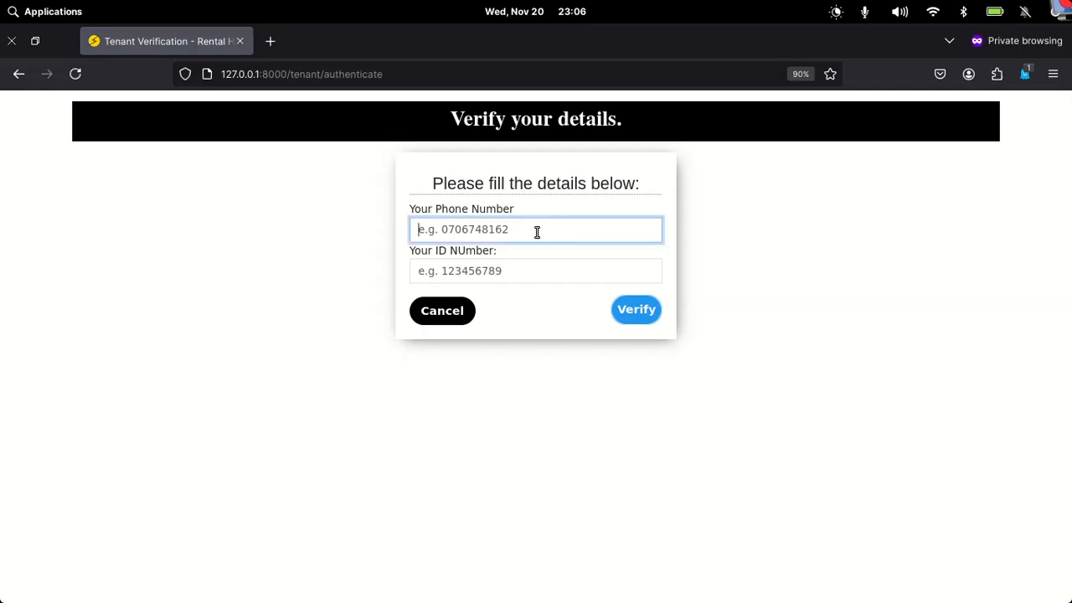
type("07")
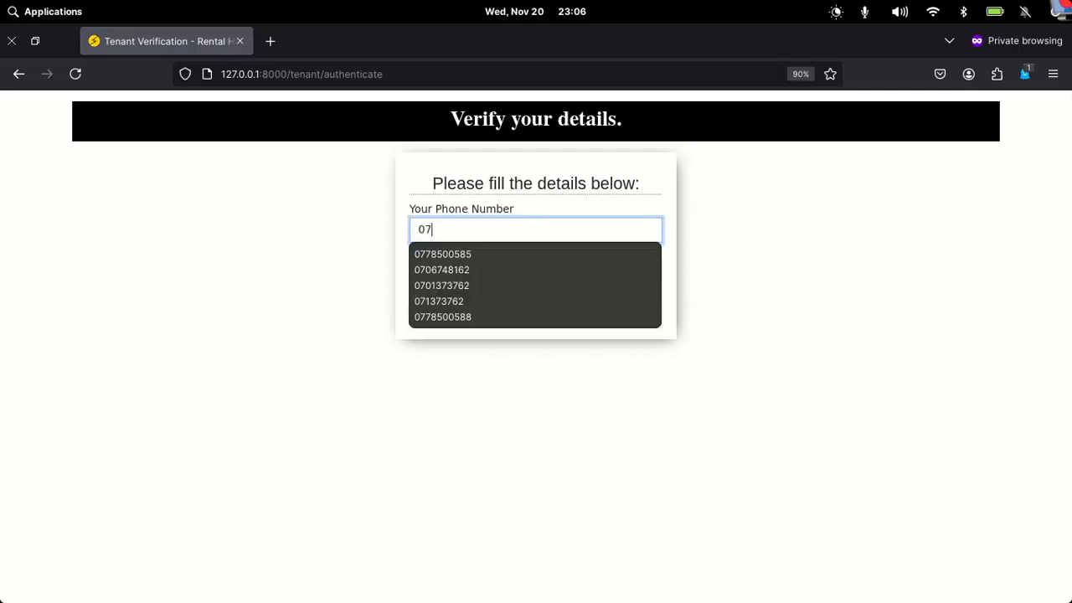
left_click(469, 253)
left_click(455, 266)
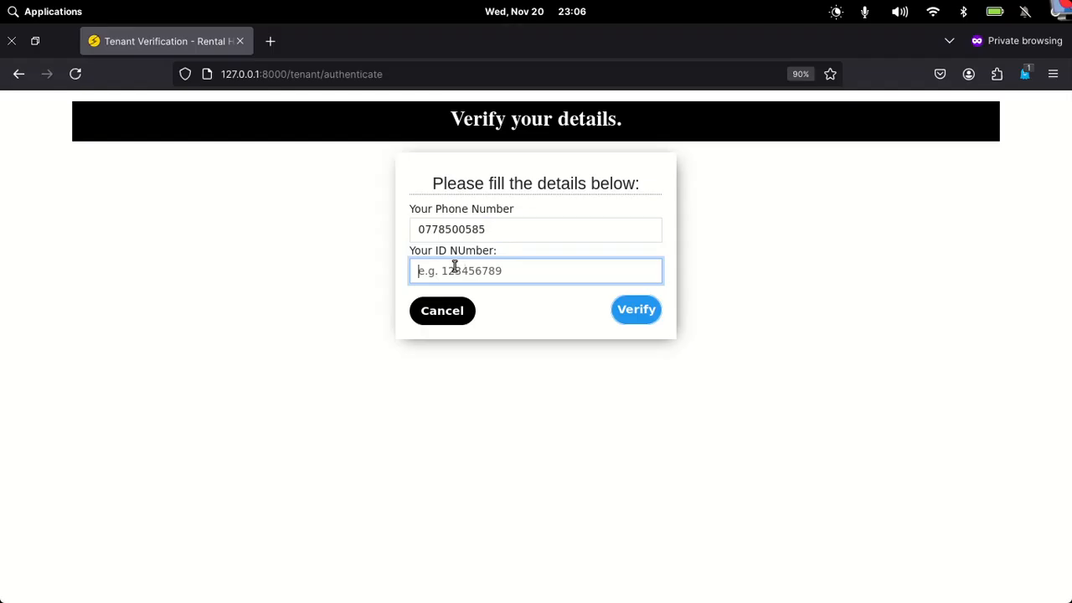
type("32")
left_click(434, 296)
key("BackSpace")
type("3")
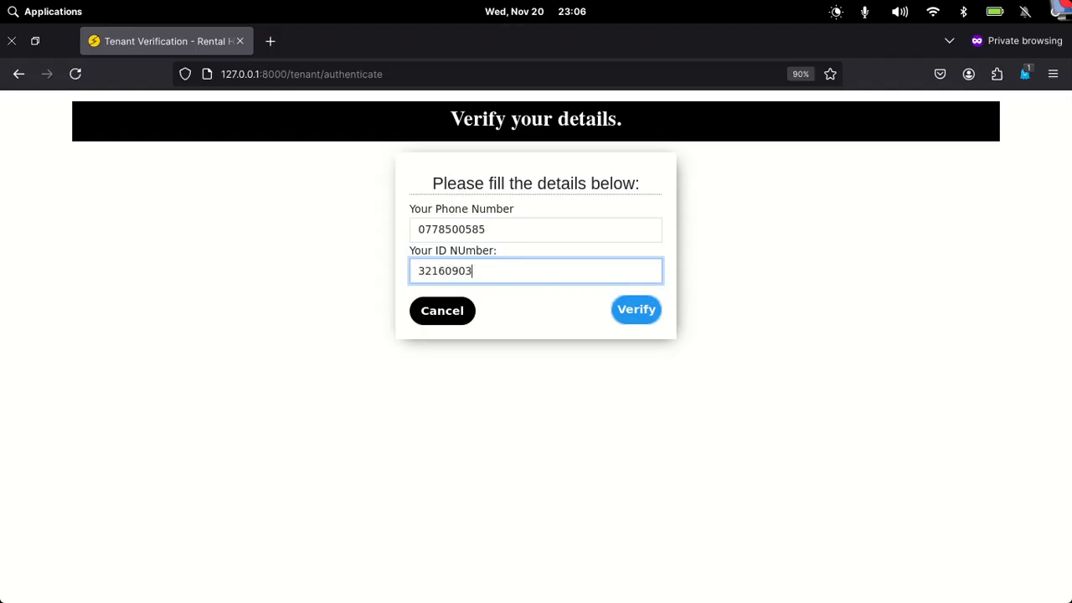
left_click(646, 314)
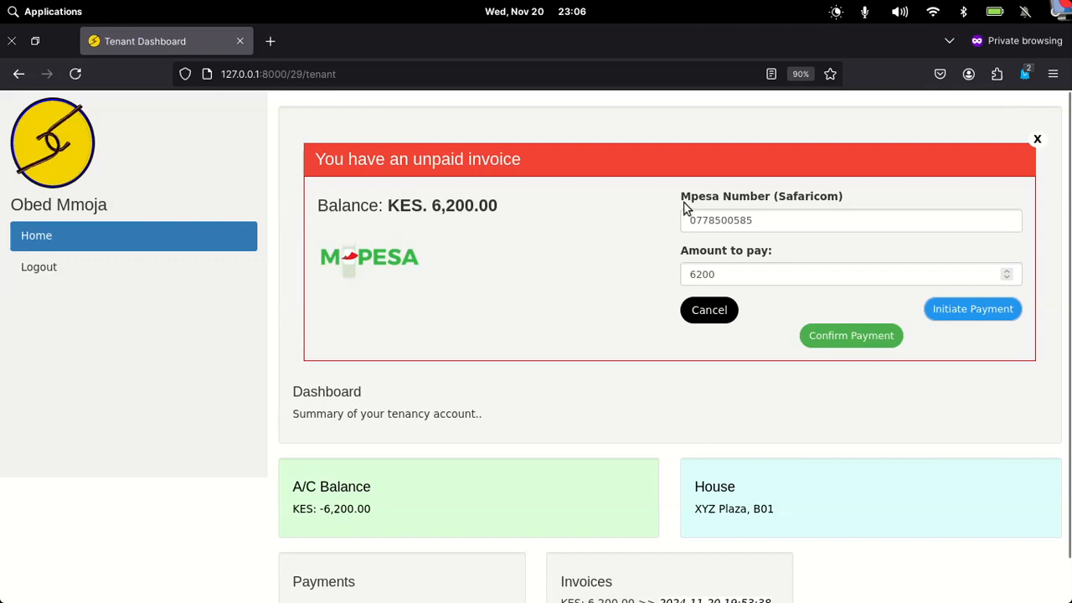
- Try twice to pay the KES 6,200 invoice via M-Pesa, getting an invalid mobile number error
left_click(771, 225)
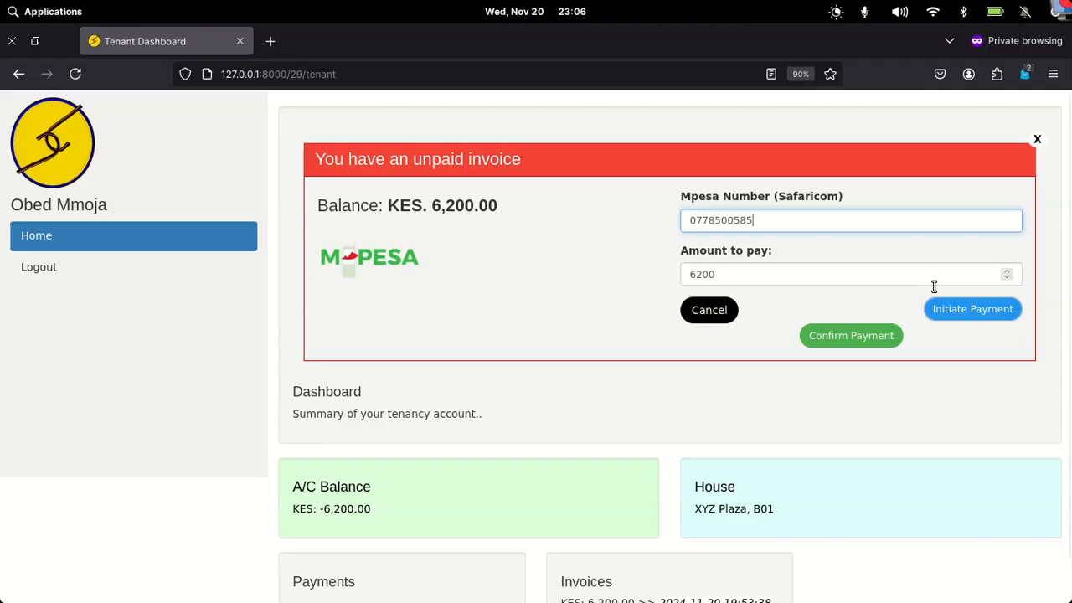
left_click(967, 316)
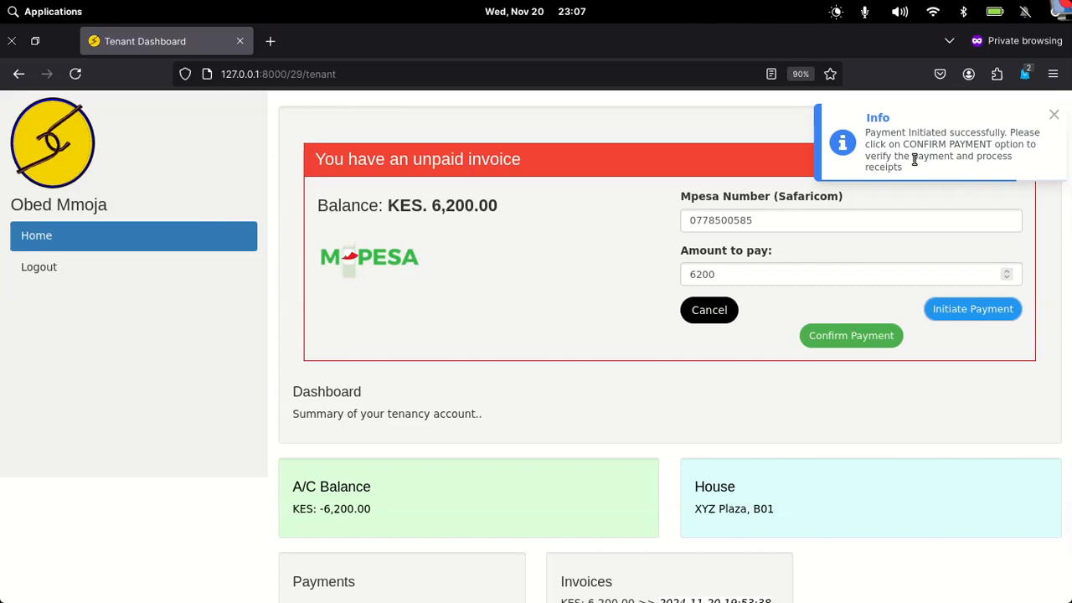
left_click(839, 336)
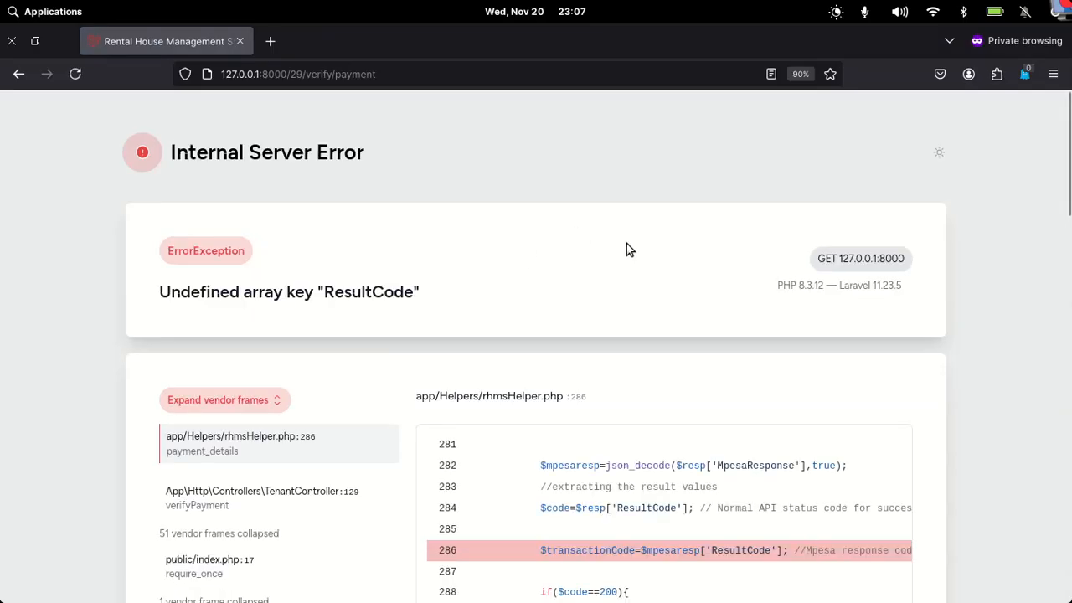
left_click(19, 76)
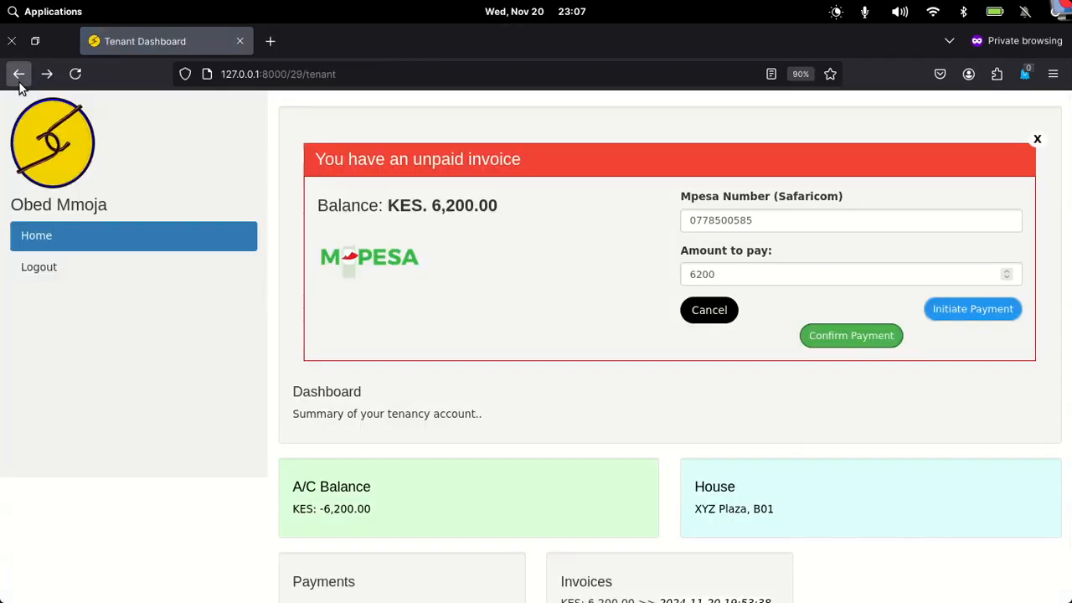
left_click(847, 338)
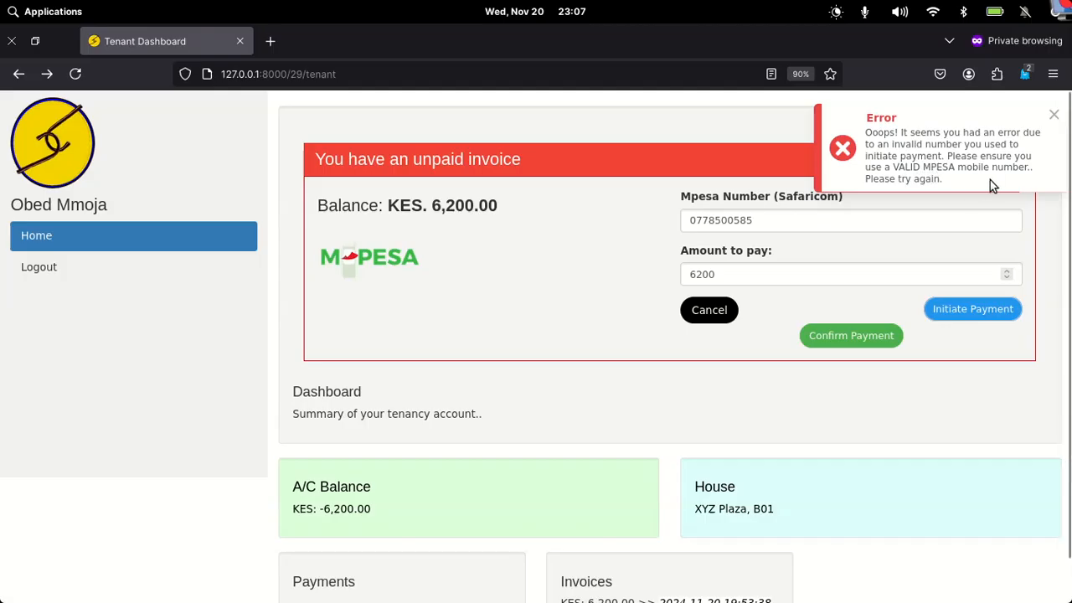
left_click(1053, 117)
- Replace the M-Pesa number with a different saved number
left_click(771, 223)
left_click_drag(771, 225, 704, 223)
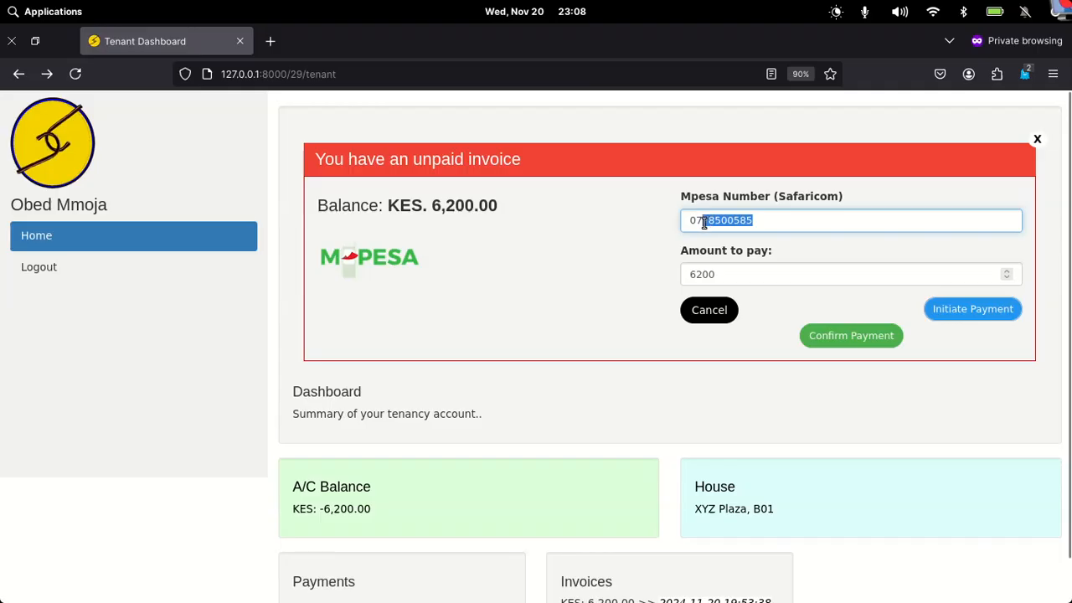
key("BackSpace")
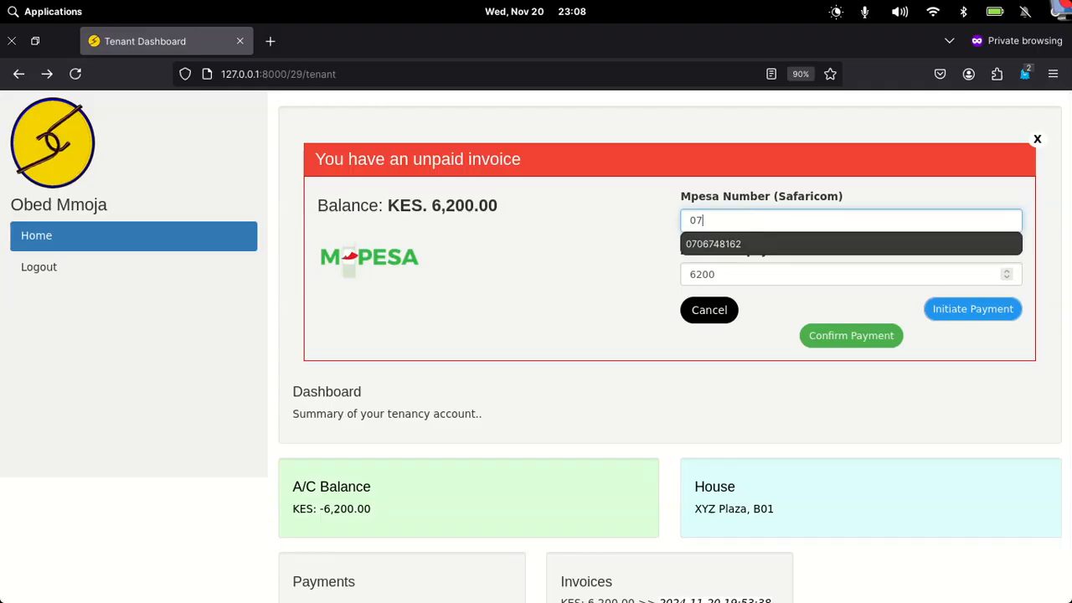
left_click(706, 244)
- Pay 10 KES via M-Pesa, lowering the outstanding balance to KES 6,190.00
left_click_drag(718, 274, 683, 273)
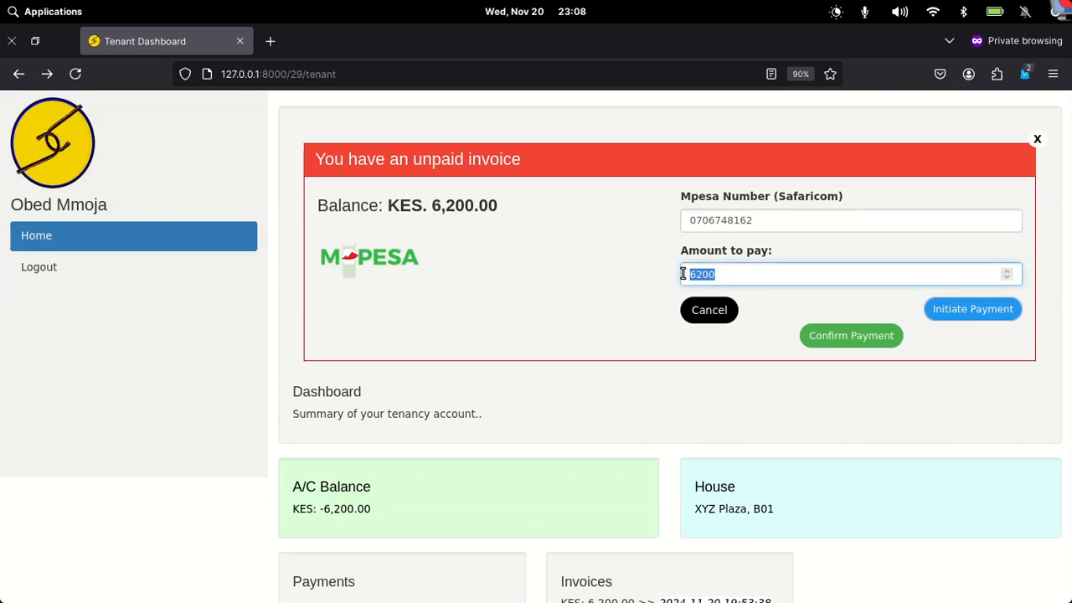
type("10")
left_click(938, 315)
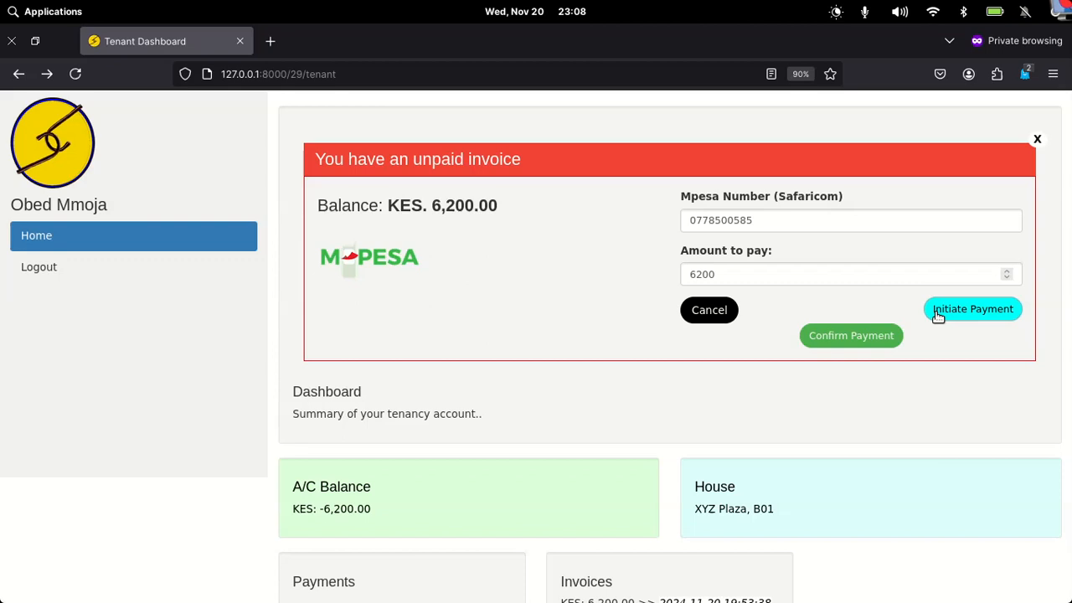
left_click(832, 346)
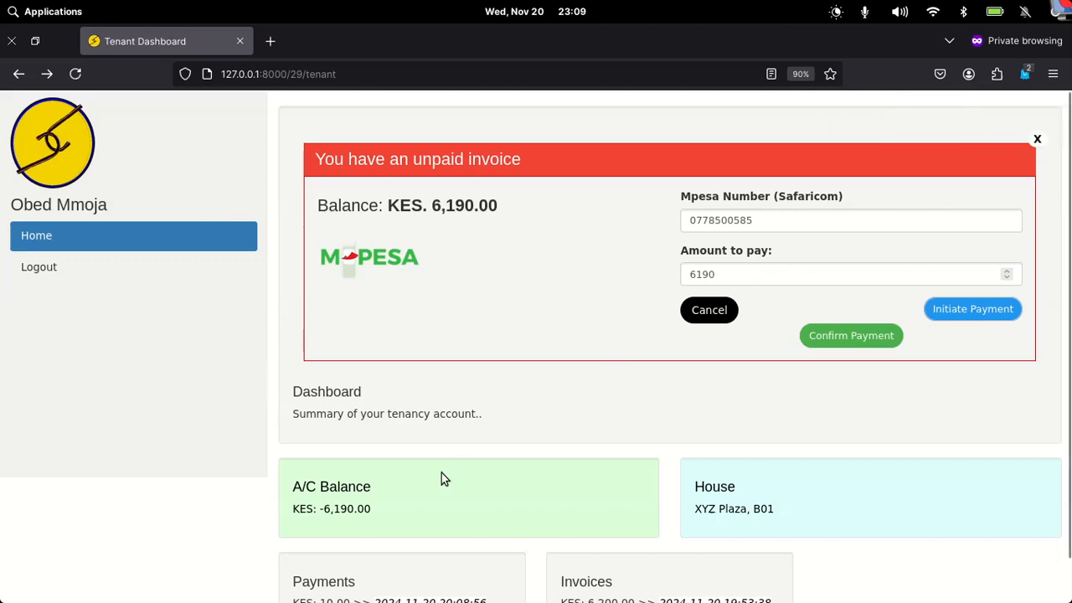
scroll(442, 473, "down", 1)
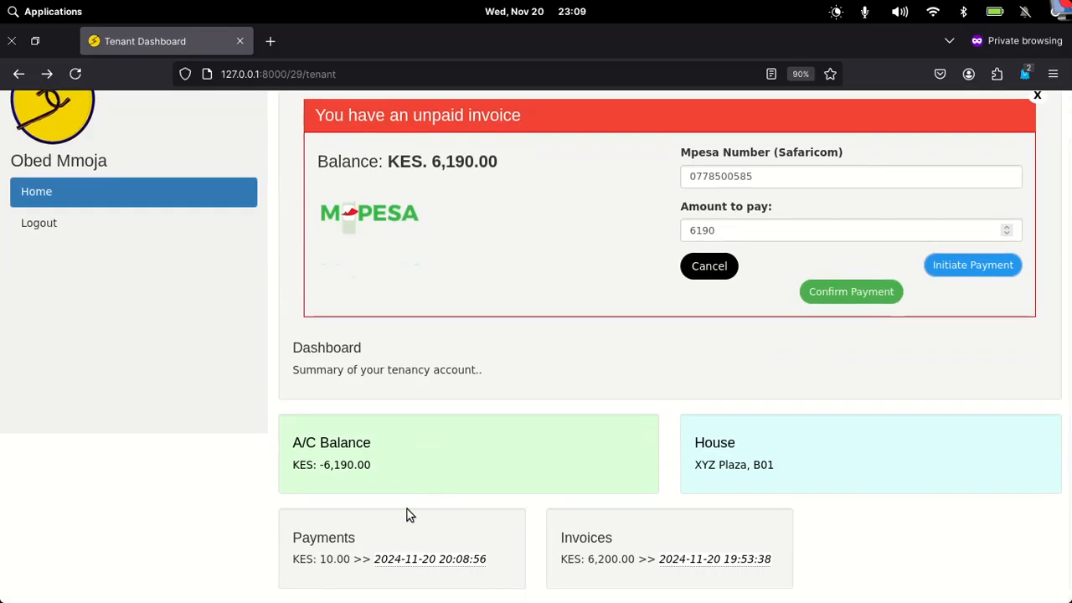
left_click(429, 563)
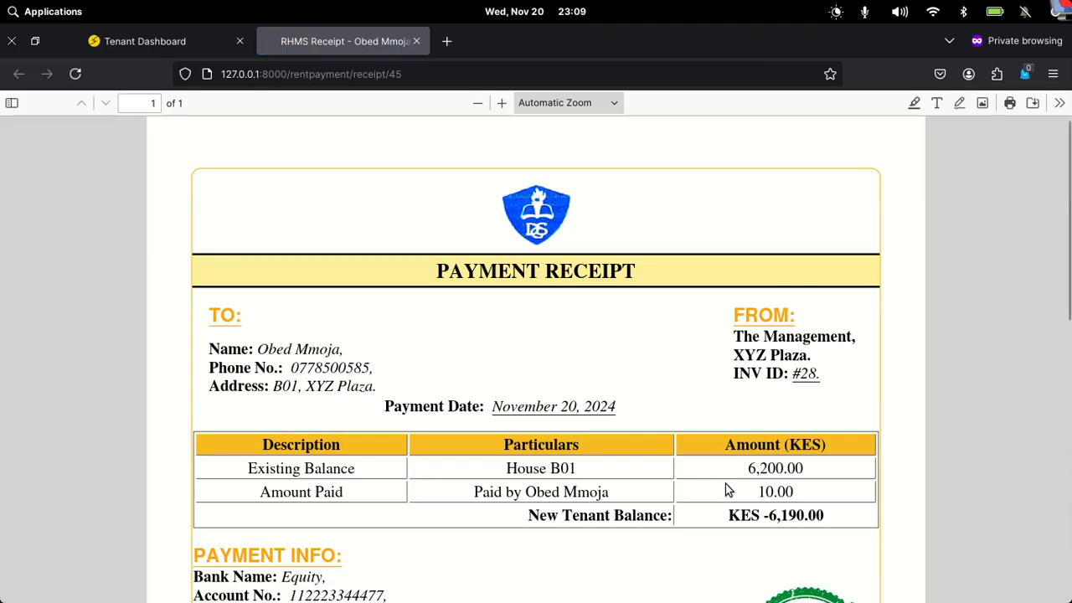
left_click(175, 44)
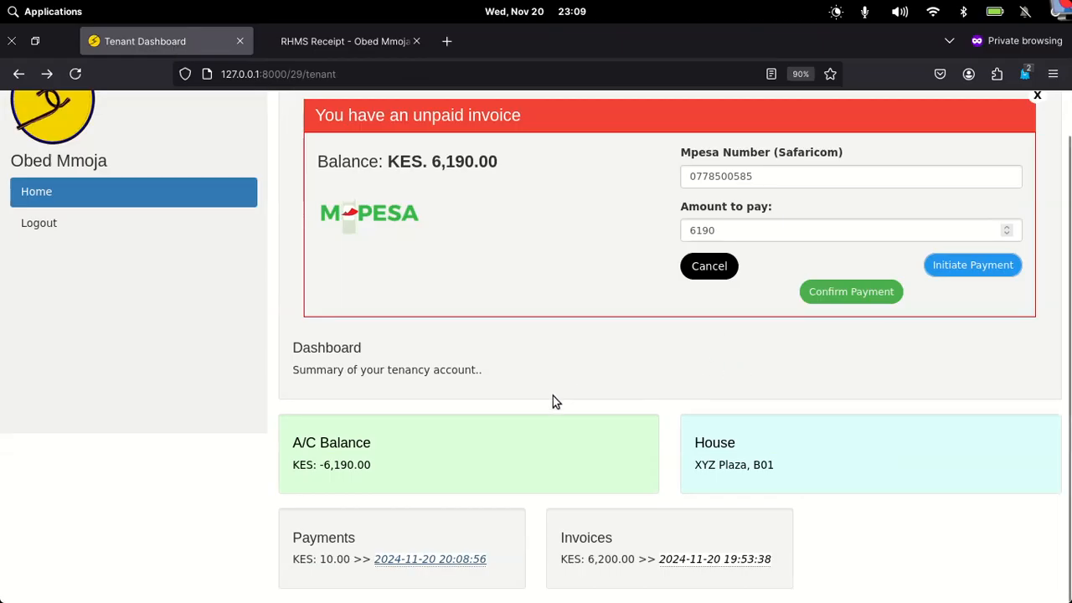
left_click(848, 291)
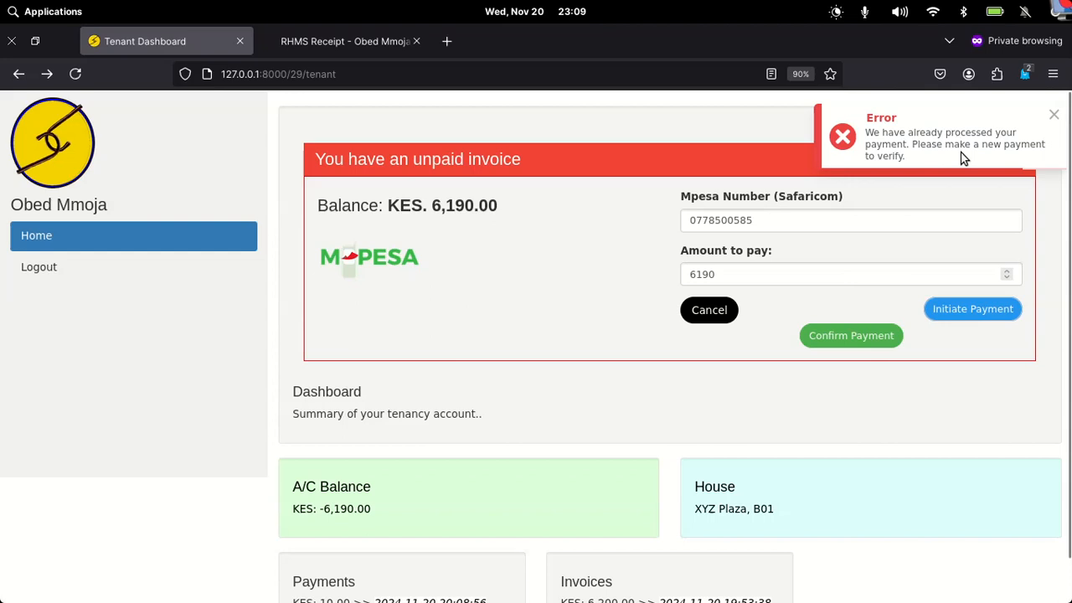
left_click(1053, 118)
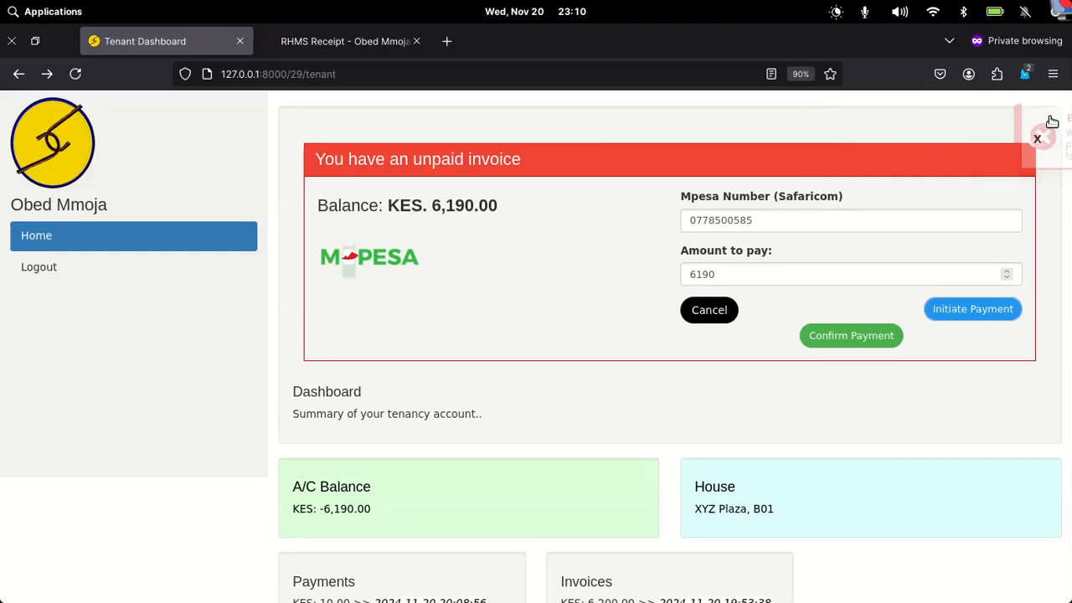
left_click(369, 46)
scroll(580, 410, "down", 3)
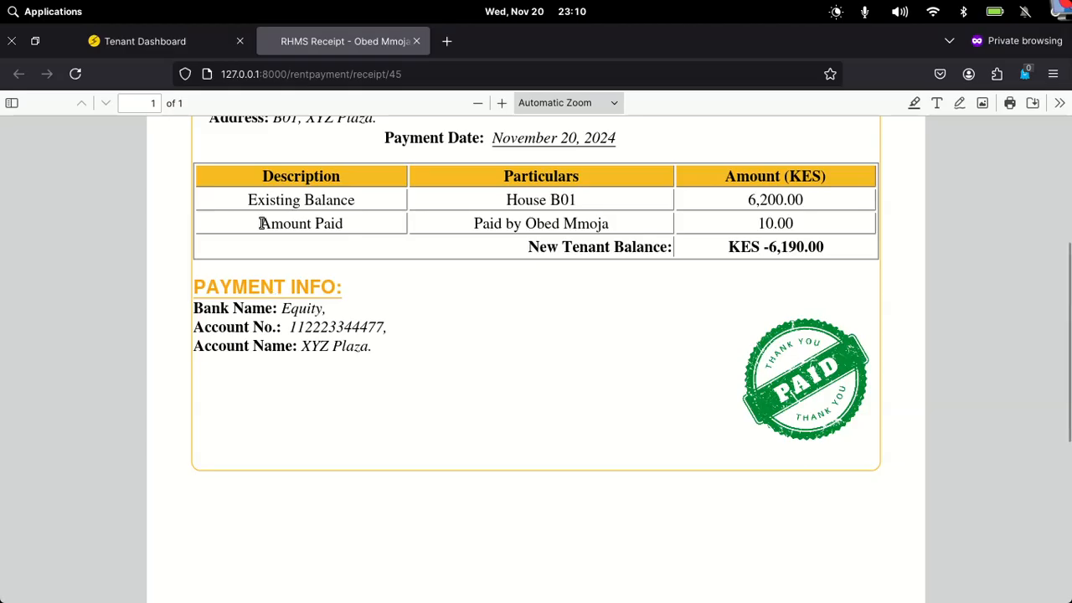
left_click(147, 47)
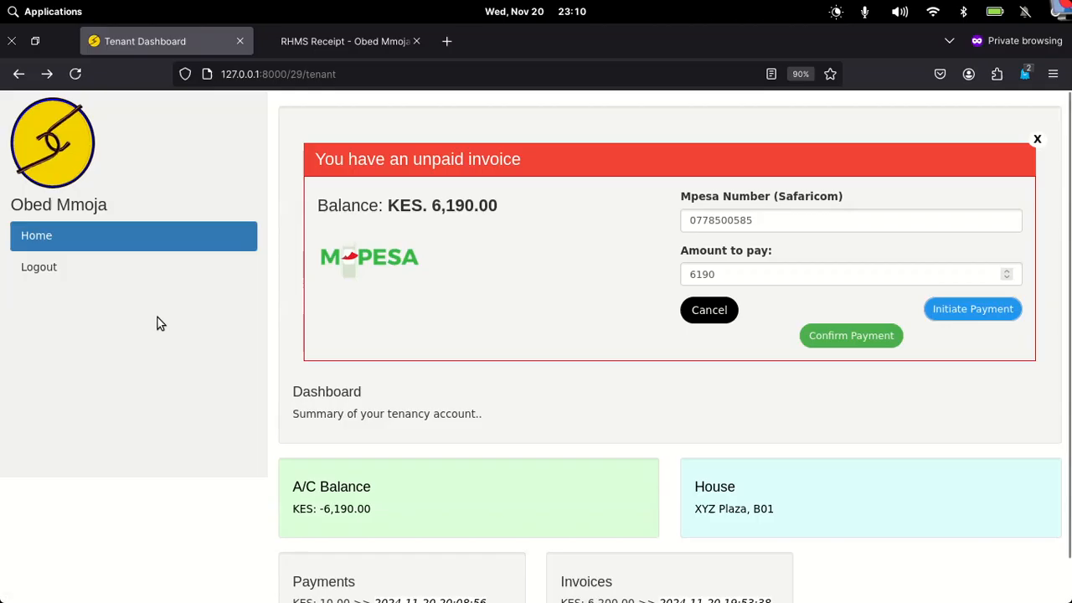
- Log the tenant out, close the private window, and return to the admin's Payment Receipts tab
left_click(57, 273)
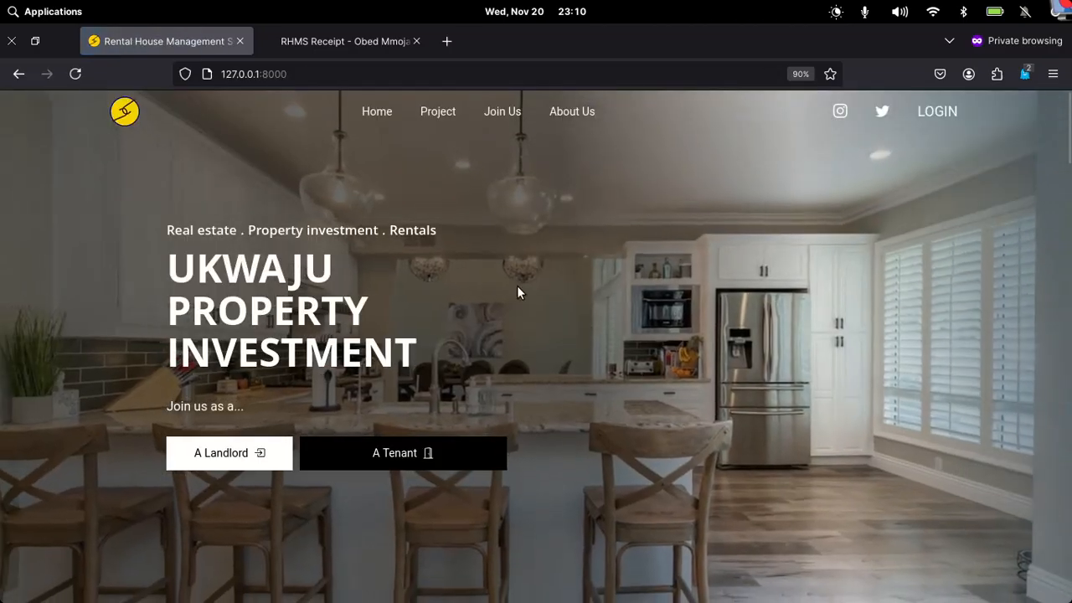
mouse_move(756, 600)
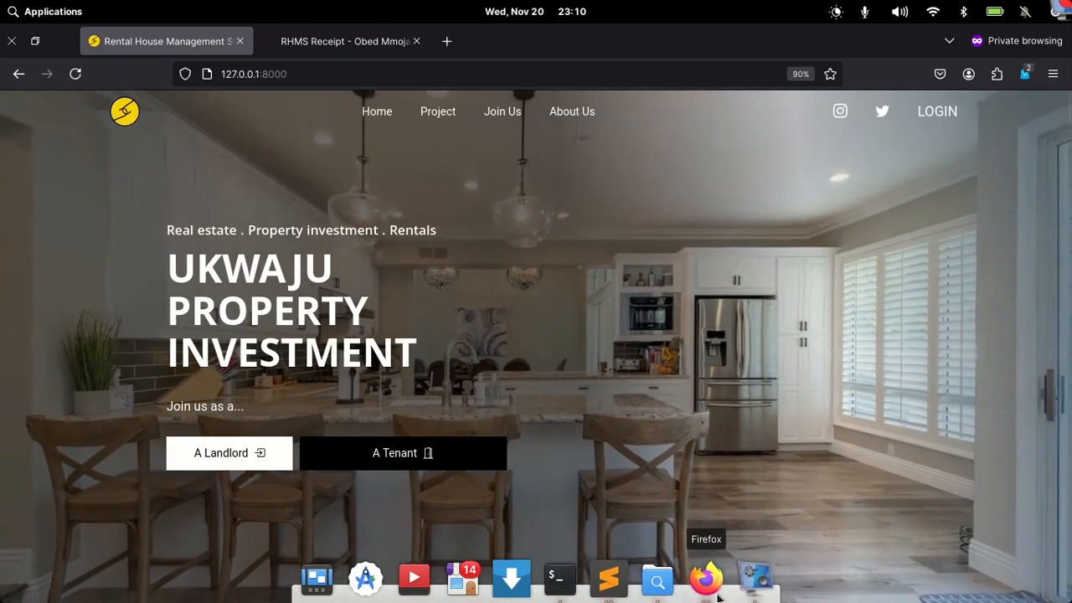
left_click(706, 579)
right_click(708, 591)
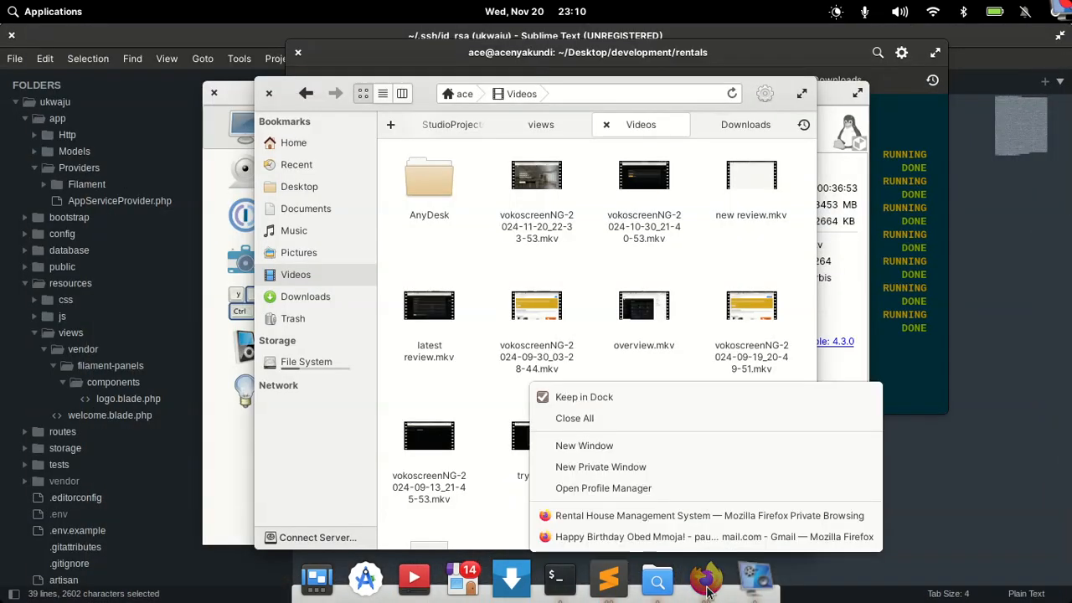
left_click(635, 514)
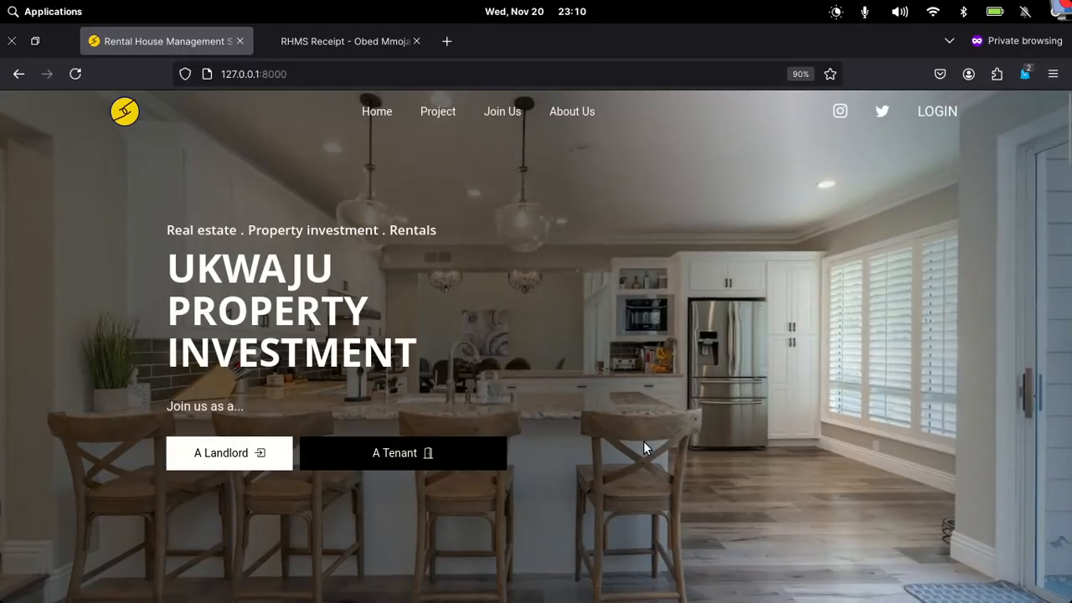
left_click(12, 40)
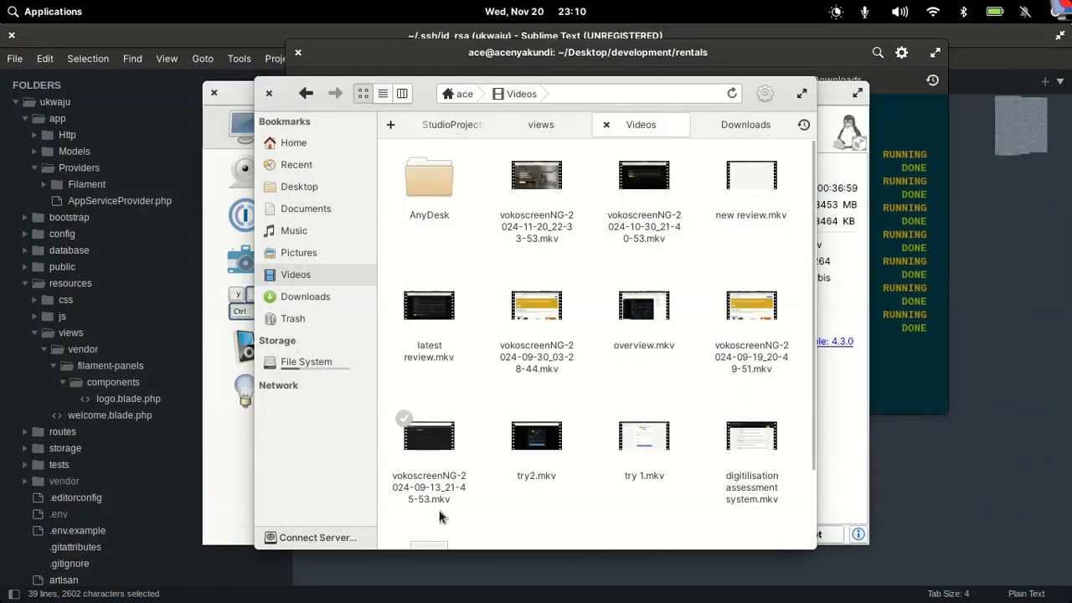
left_click(707, 580)
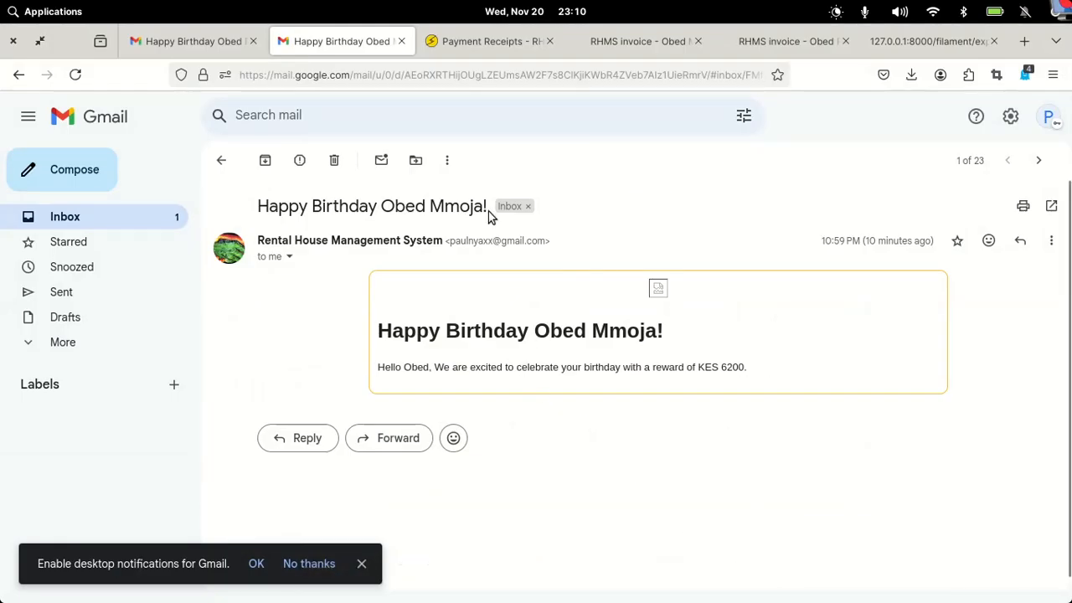
left_click(520, 40)
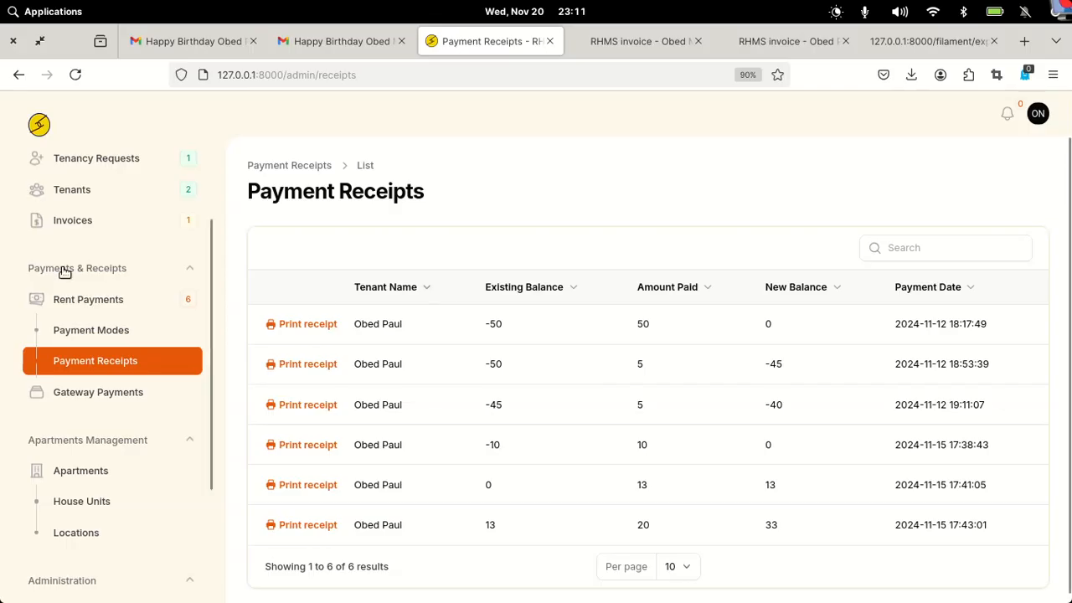
- Open the Invoices list and scroll its table right to see all columns
left_click(85, 227)
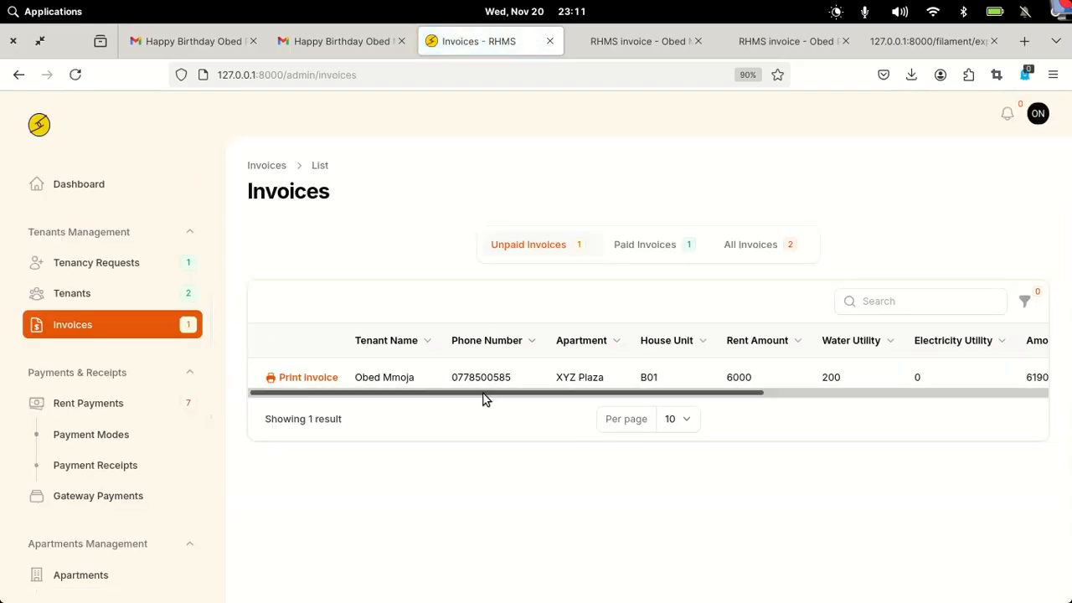
left_click_drag(483, 394, 702, 397)
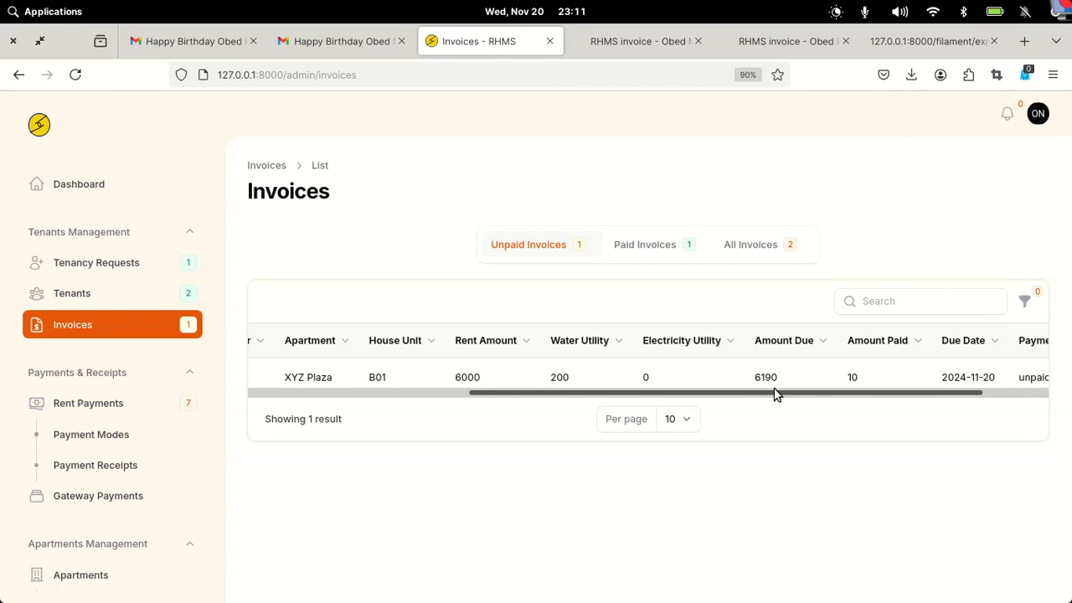
left_click_drag(775, 392, 810, 389)
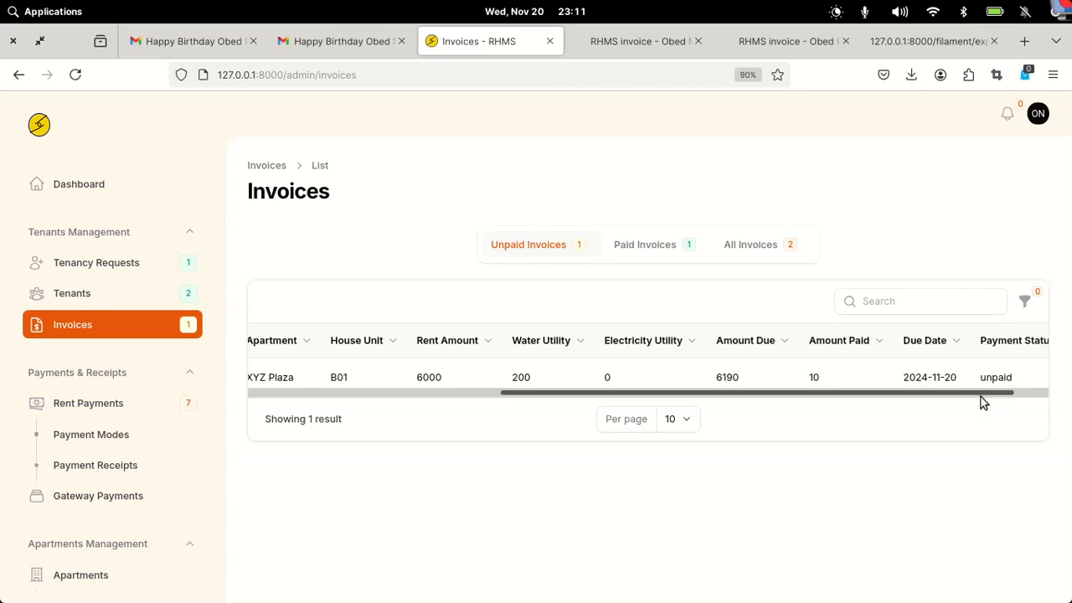
left_click_drag(981, 396, 1038, 396)
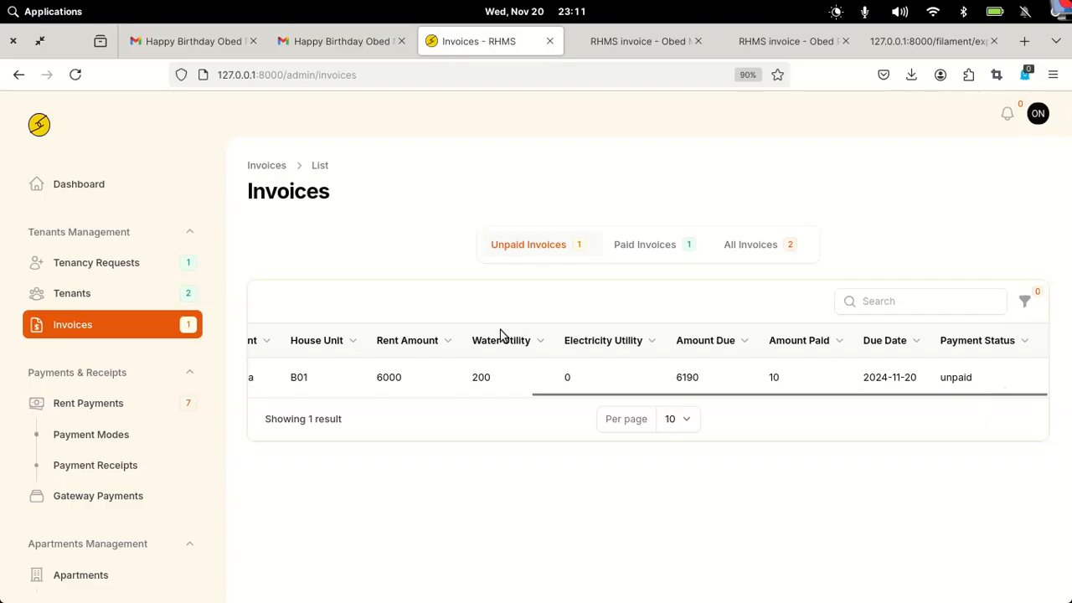
- Check Rent Payments and Gateway Payments, then reopen Payment Receipts showing the new KES 10 receipt
left_click(88, 403)
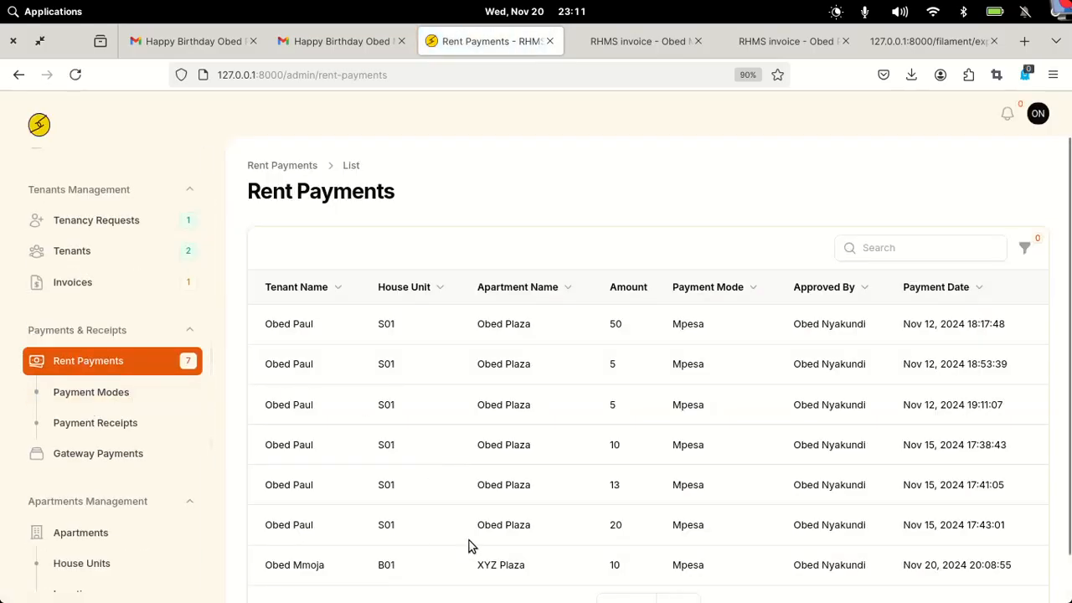
scroll(492, 551, "down", 1)
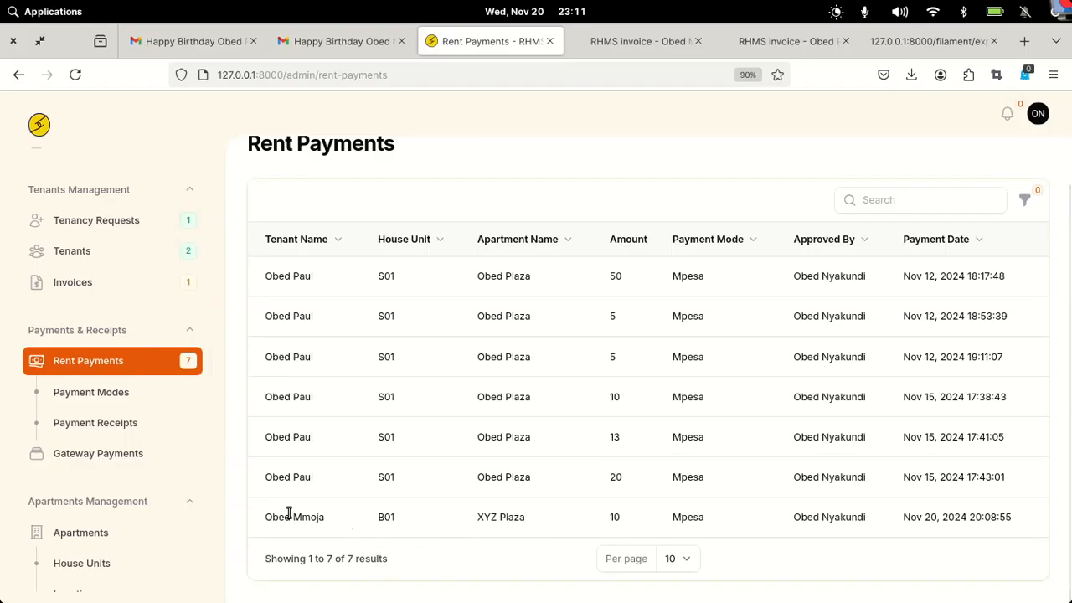
left_click(92, 459)
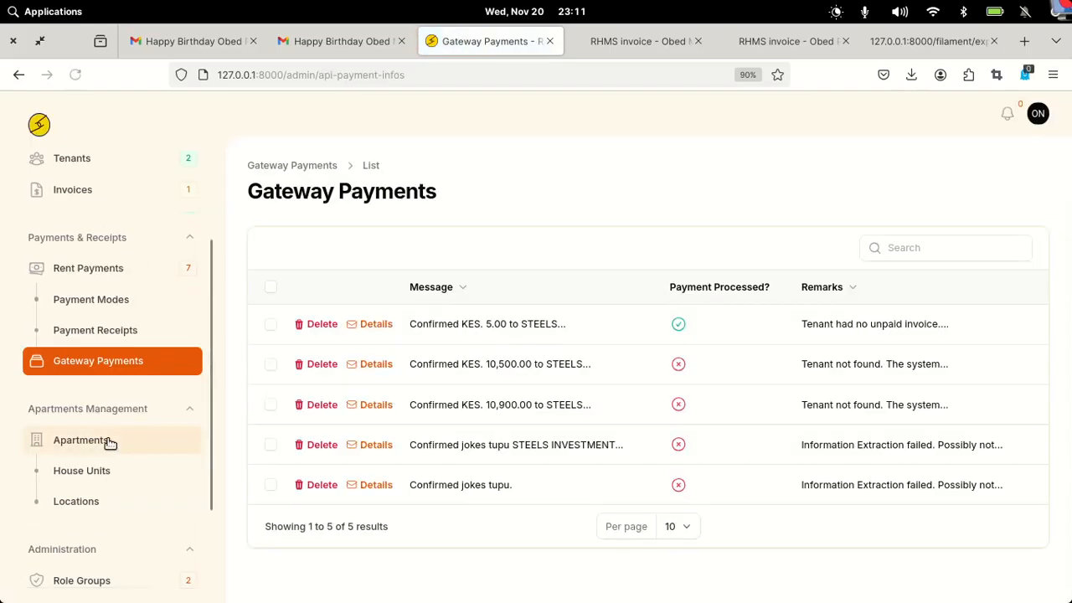
left_click(104, 338)
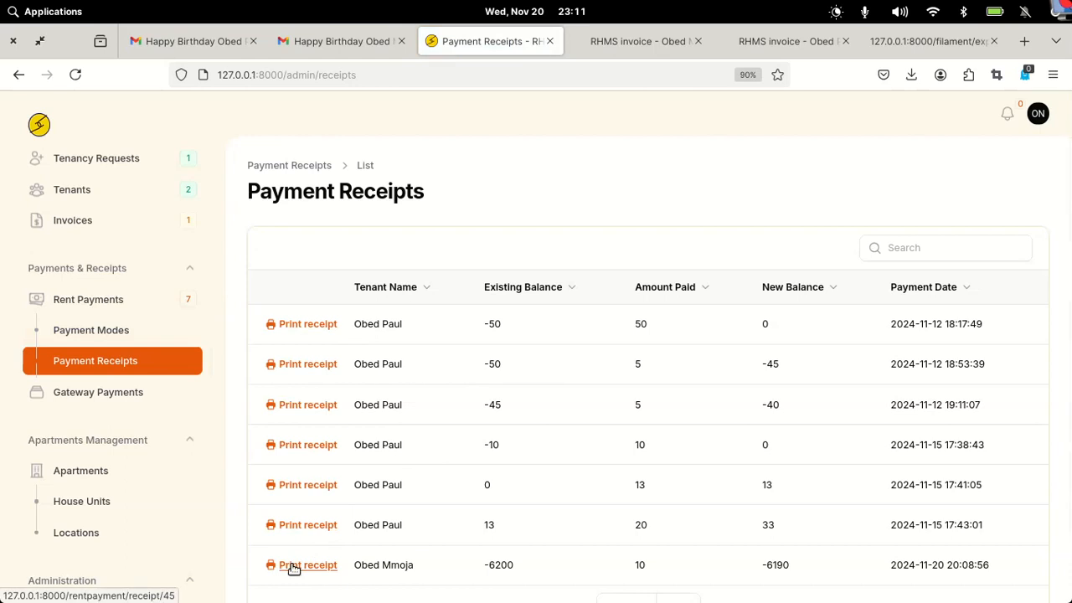
- Sort receipts by Payment Date newest first, then preview and close the latest receipt's PDF
left_click(968, 287)
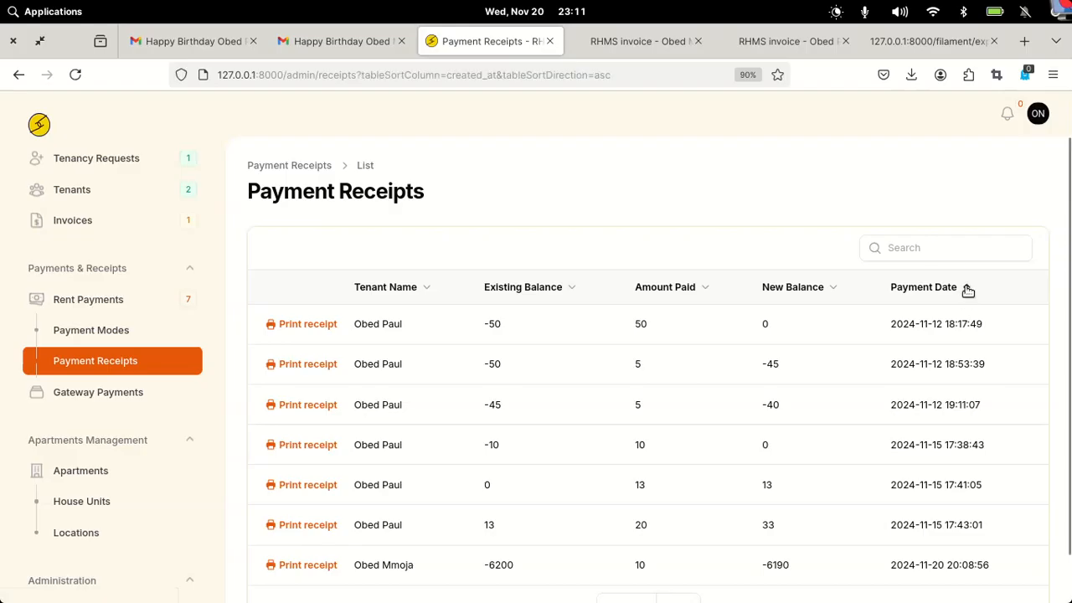
left_click(967, 287)
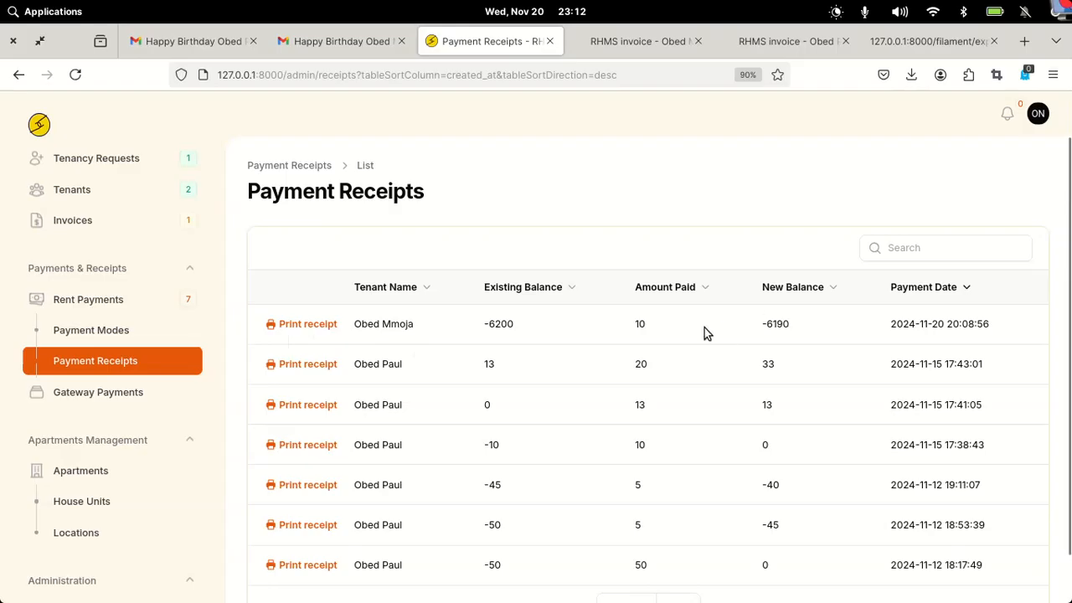
left_click(302, 326)
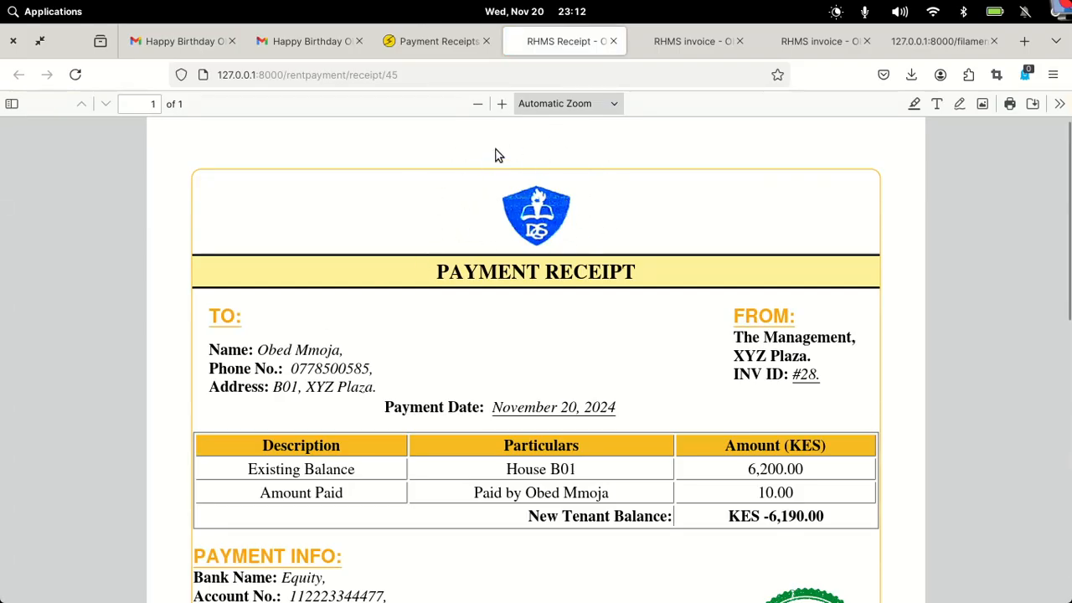
left_click(614, 41)
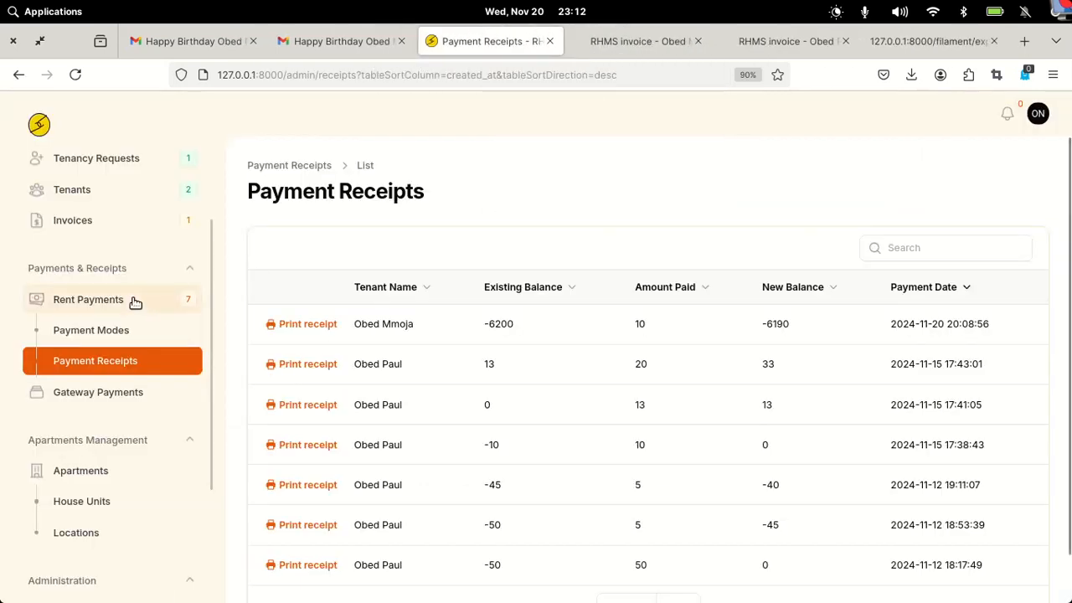
- Open Gateway Payments and scroll through its five messages, only the KES 5.00 one processed
left_click(94, 394)
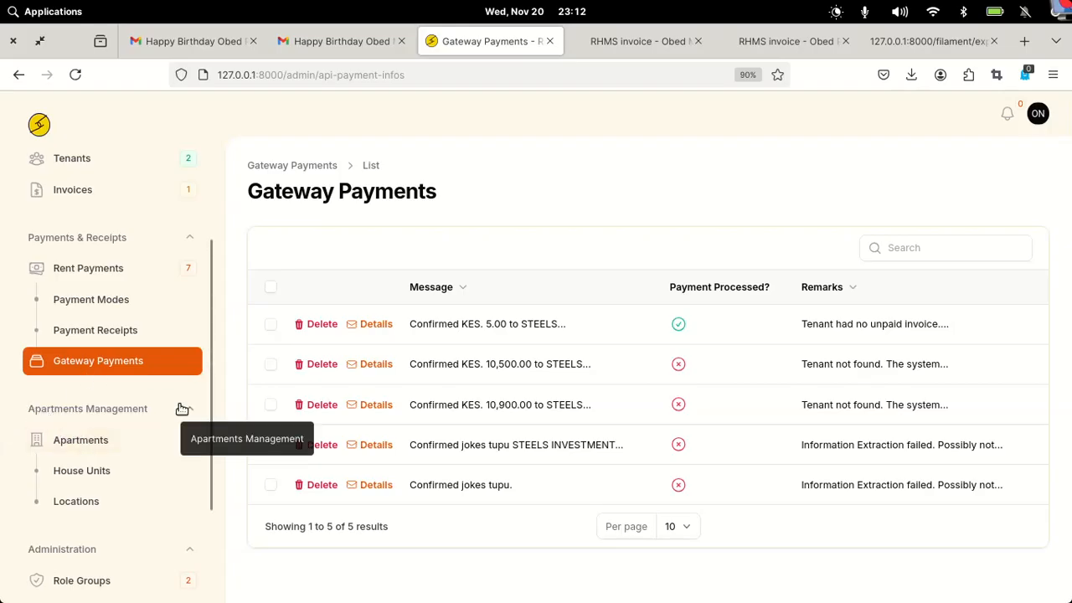
scroll(180, 408, "down", 2)
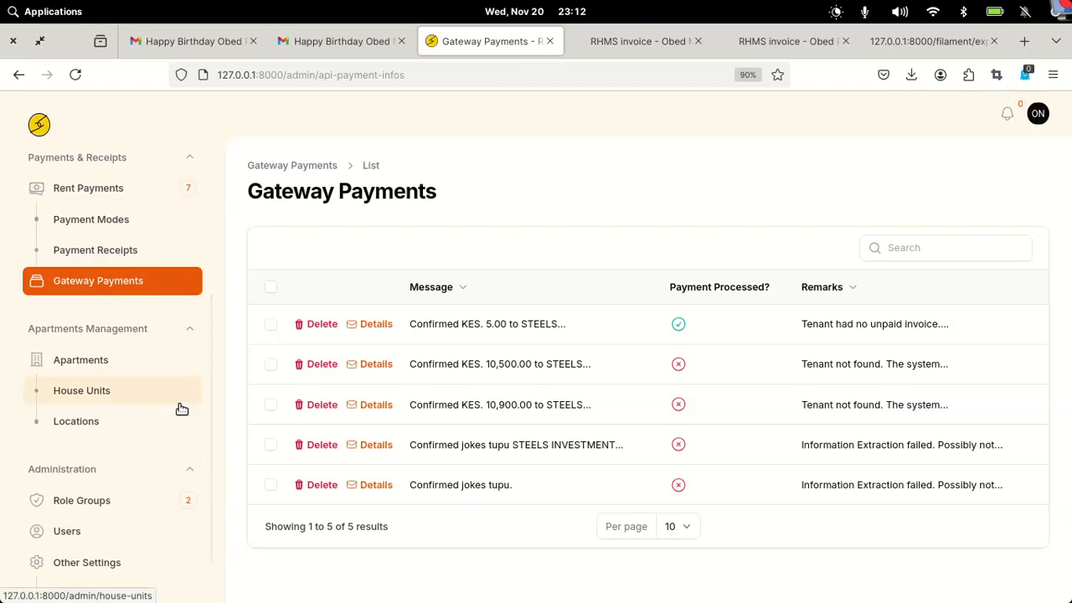
scroll(182, 409, "down", 1)
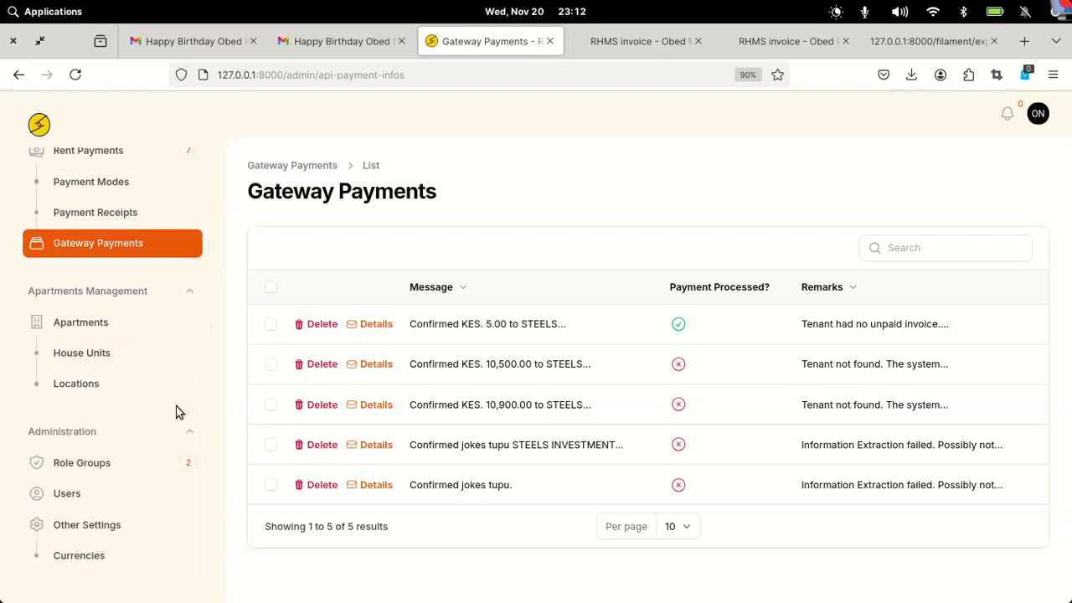
scroll(178, 410, "up", 6)
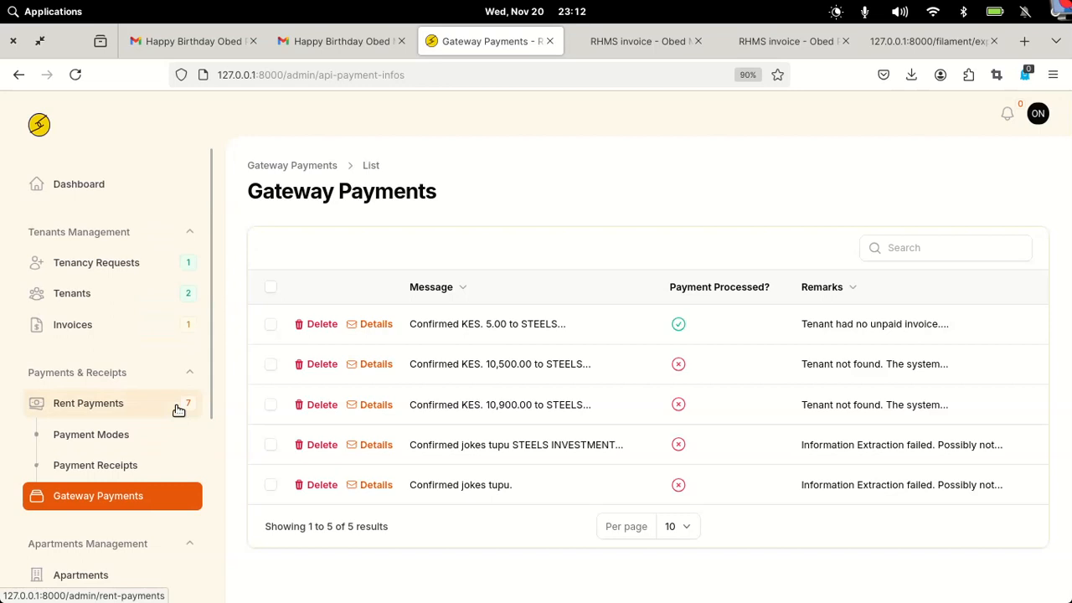
scroll(177, 410, "down", 2)
scroll(130, 347, "down", 4)
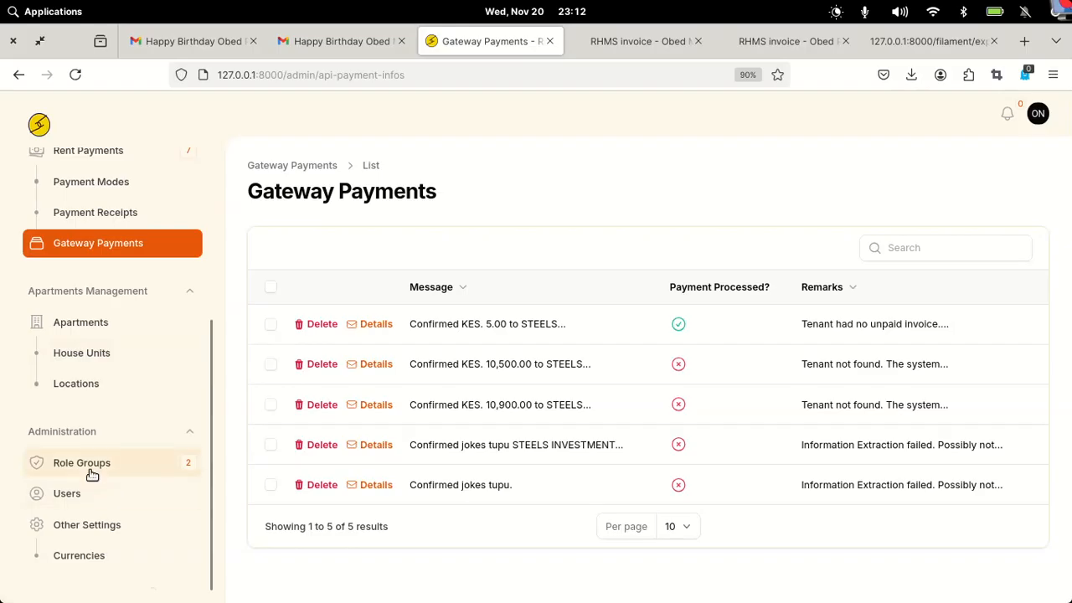
left_click(65, 474)
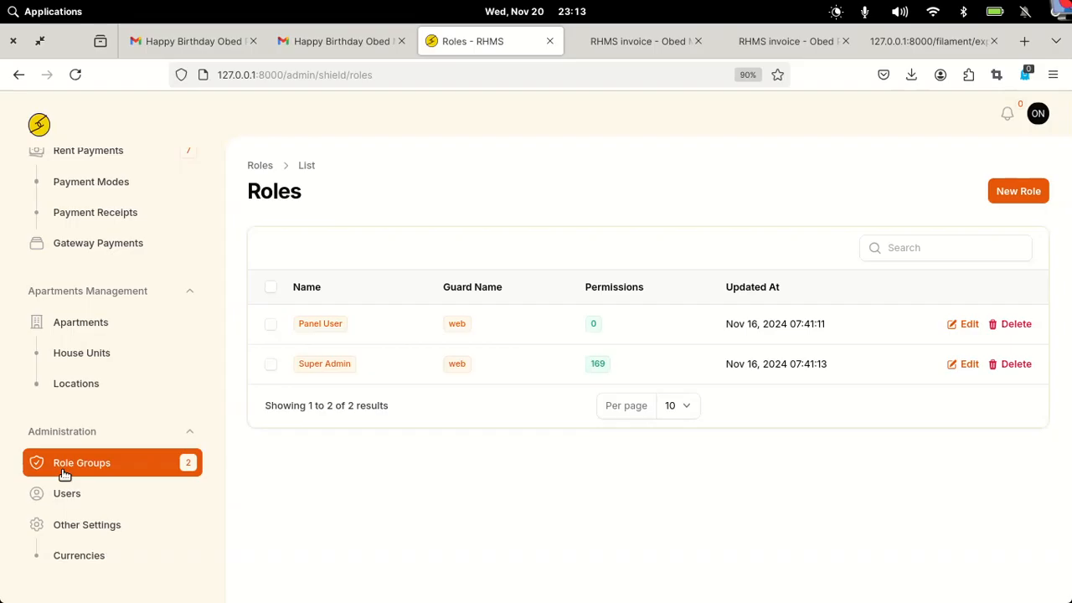
left_click(365, 370)
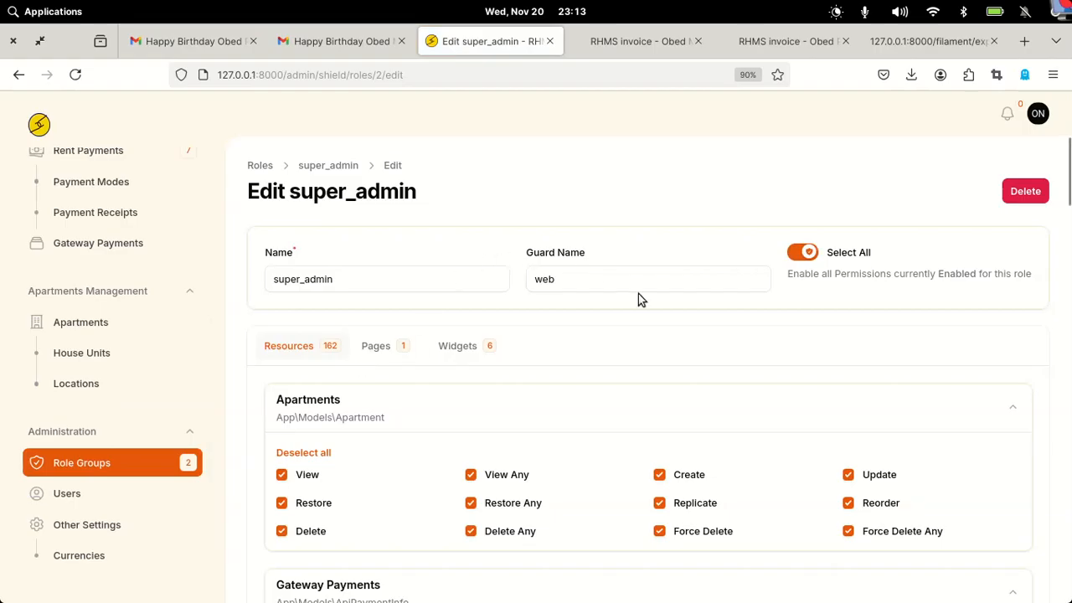
scroll(674, 374, "down", 2)
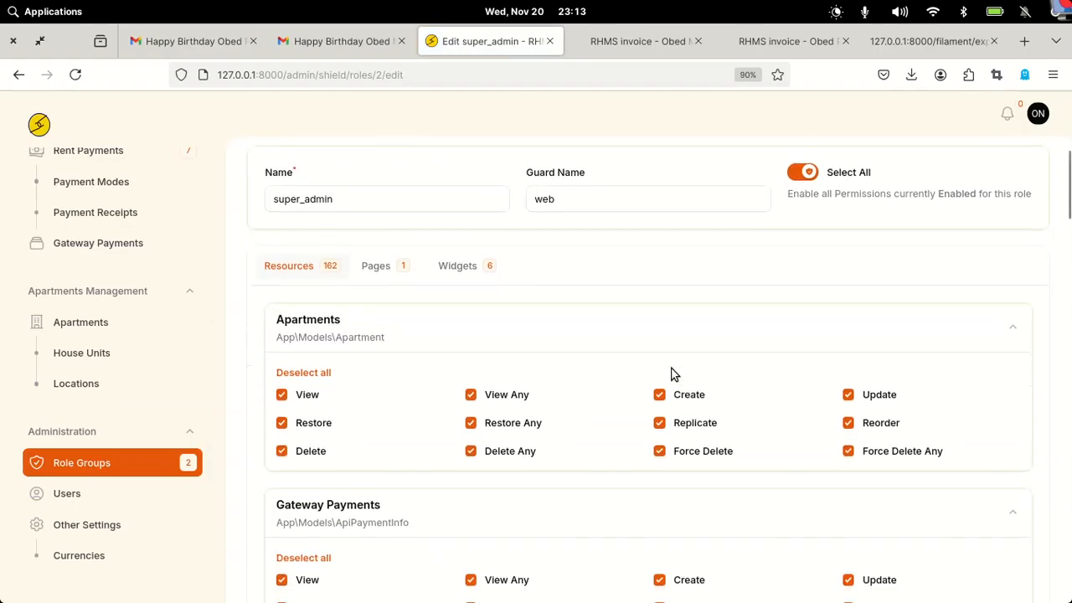
scroll(674, 374, "down", 4)
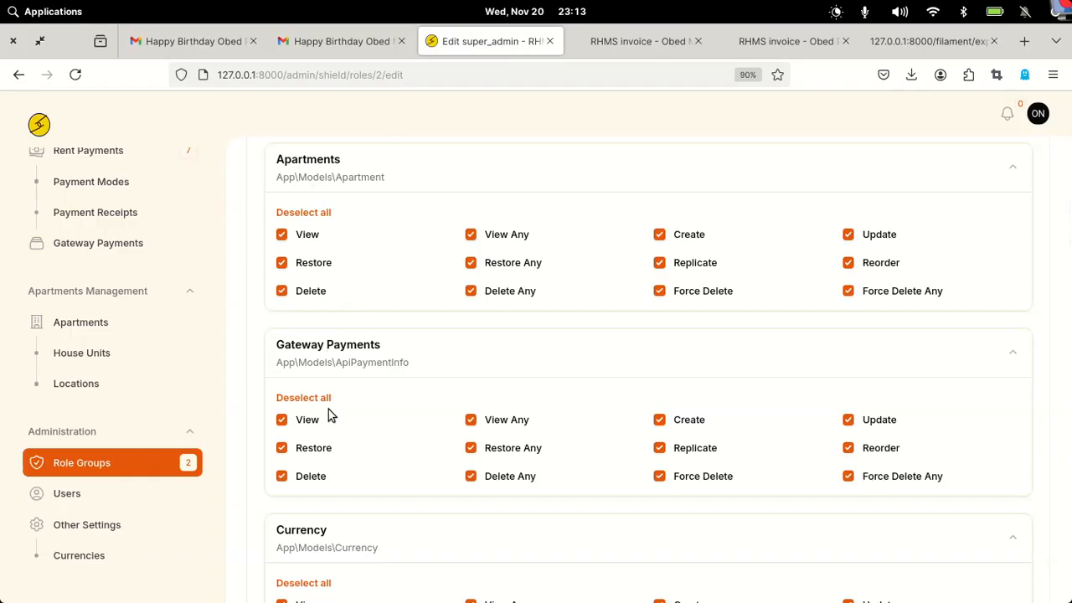
scroll(329, 409, "down", 5)
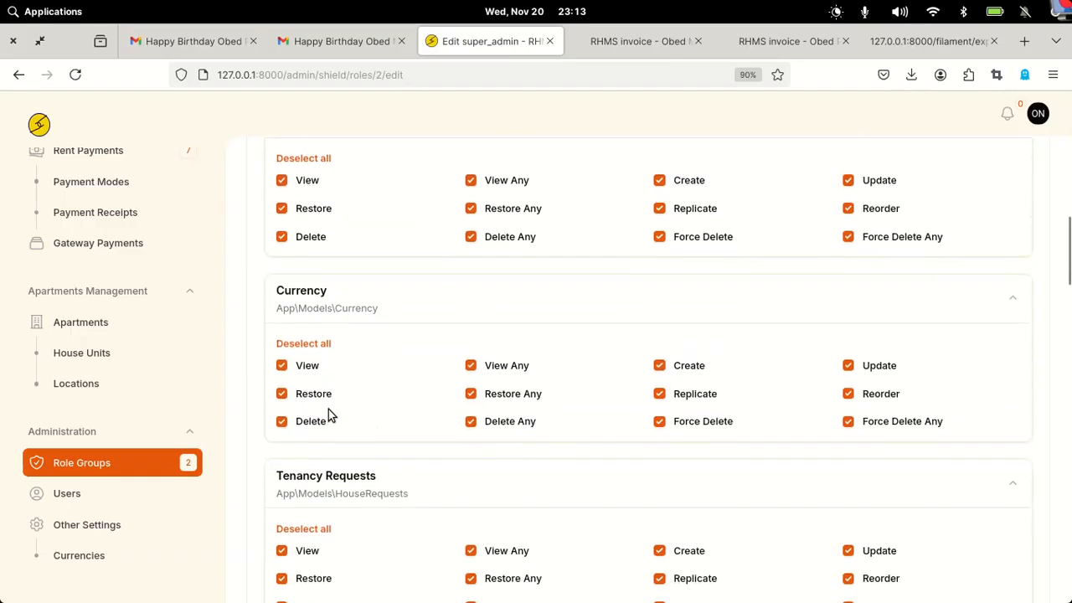
scroll(355, 420, "down", 7)
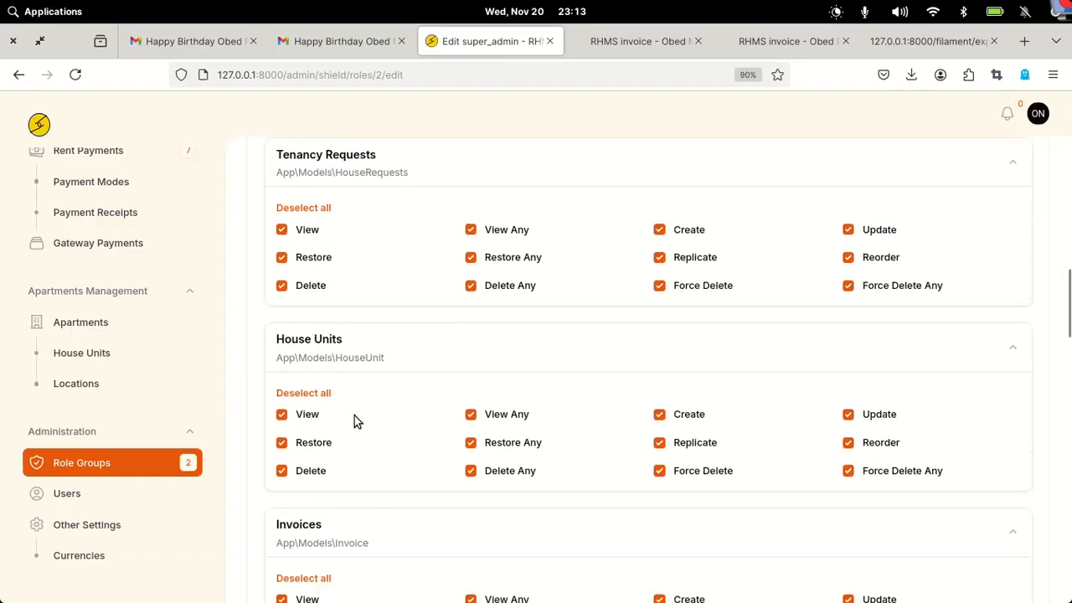
scroll(354, 415, "down", 10)
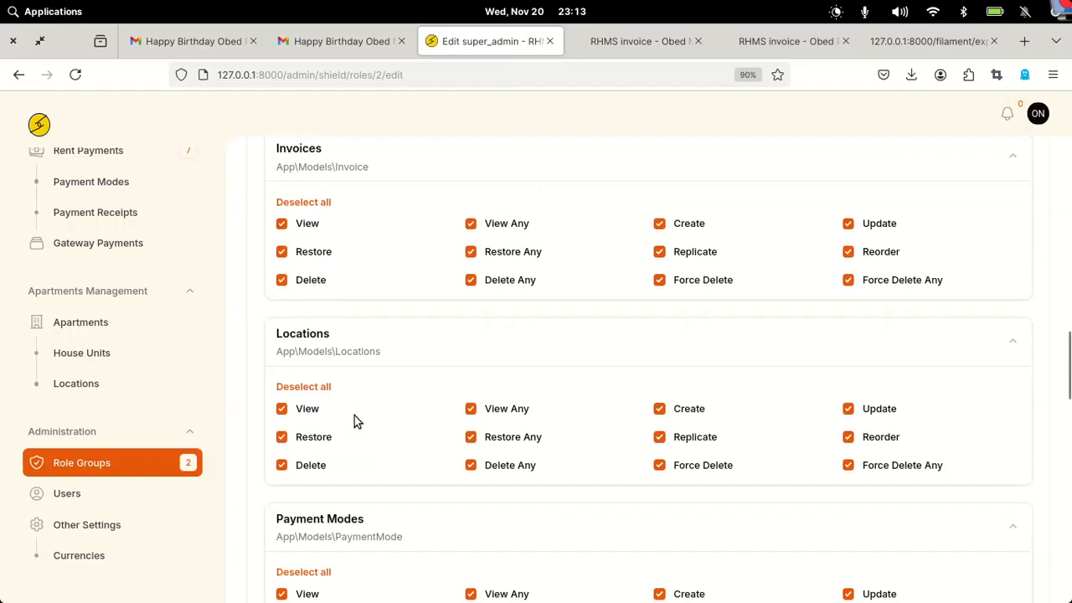
scroll(356, 419, "down", 10)
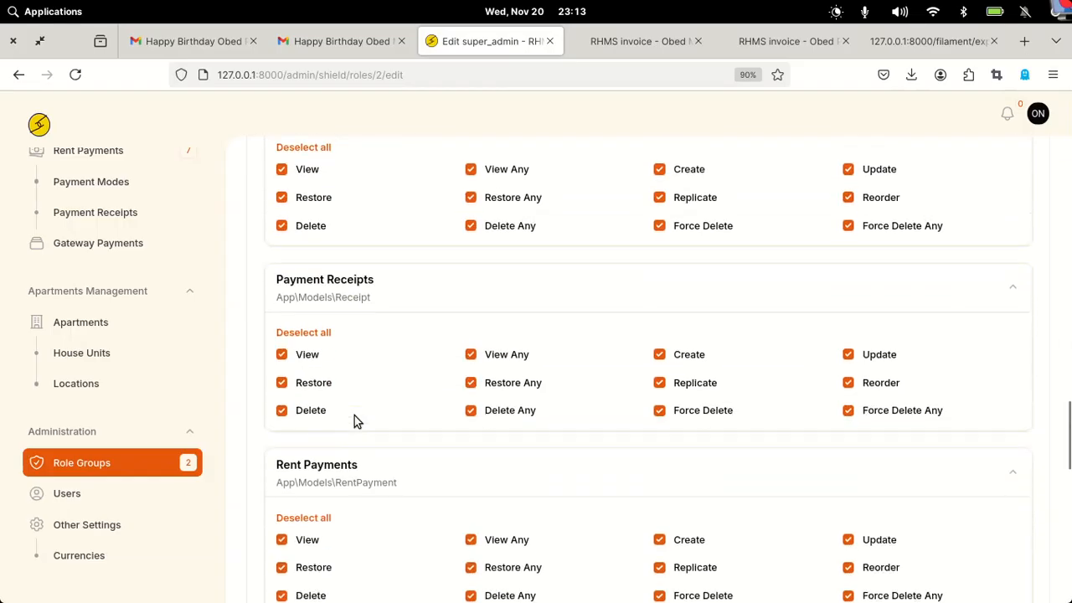
scroll(355, 415, "down", 10)
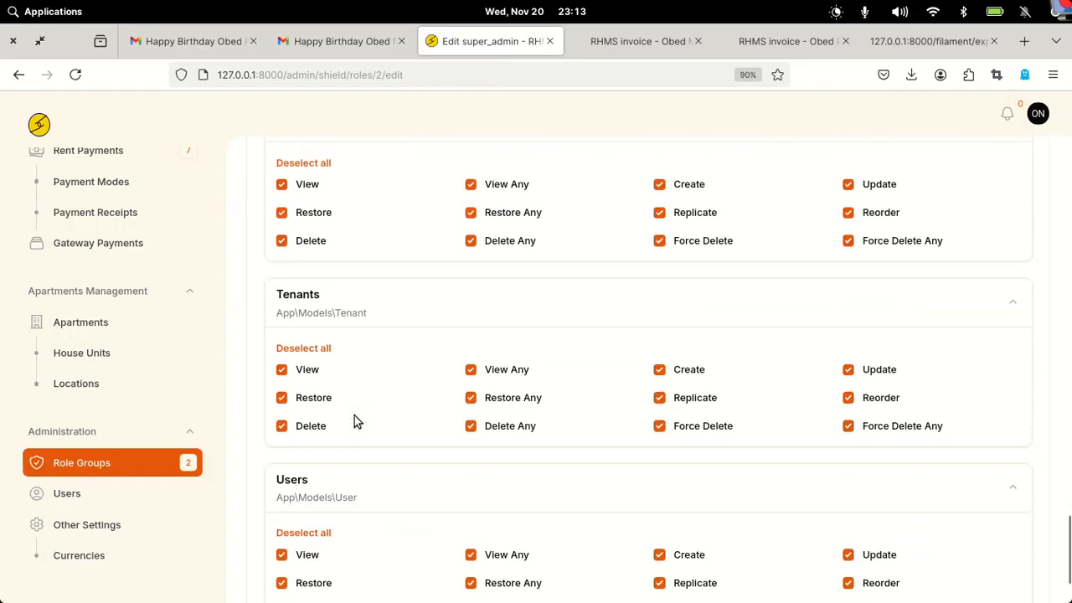
scroll(355, 416, "up", 20)
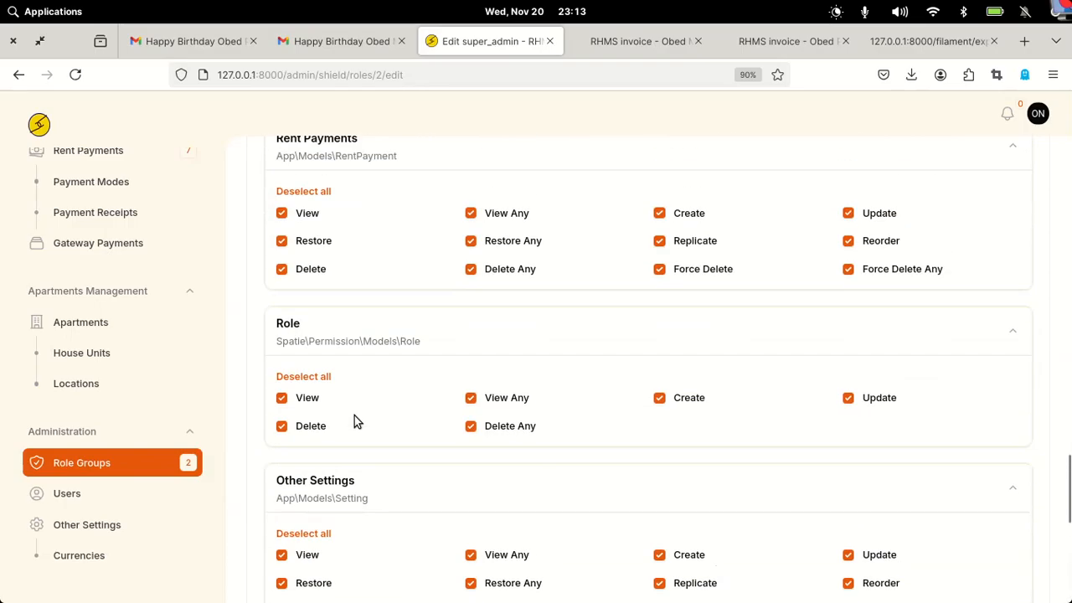
scroll(354, 419, "up", 4)
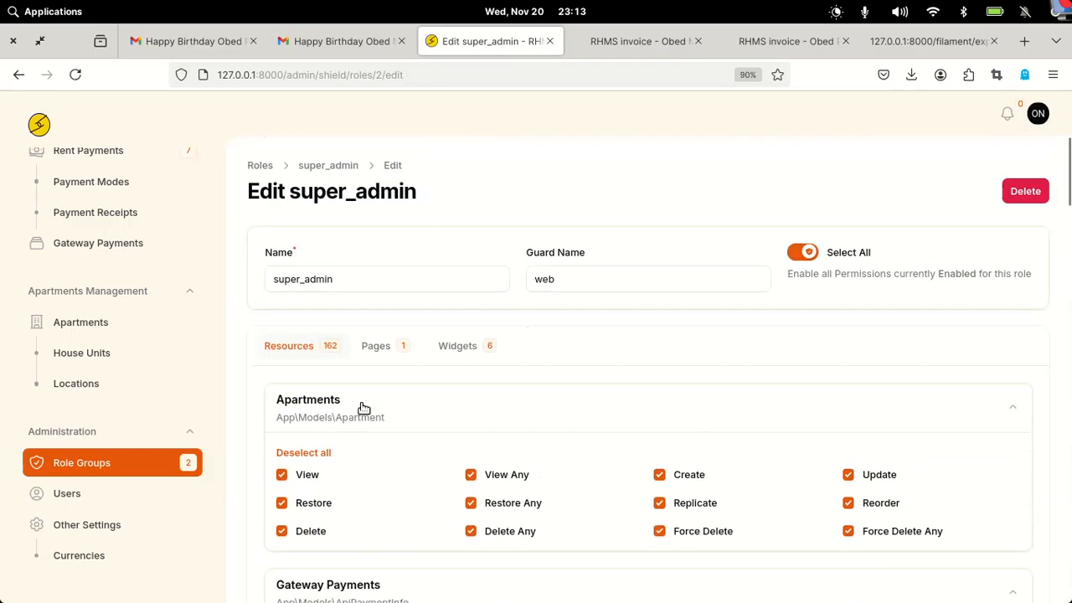
- Review super_admin's Widgets and Pages permissions (all six widgets, Appearance page), then return to Roles
left_click(477, 351)
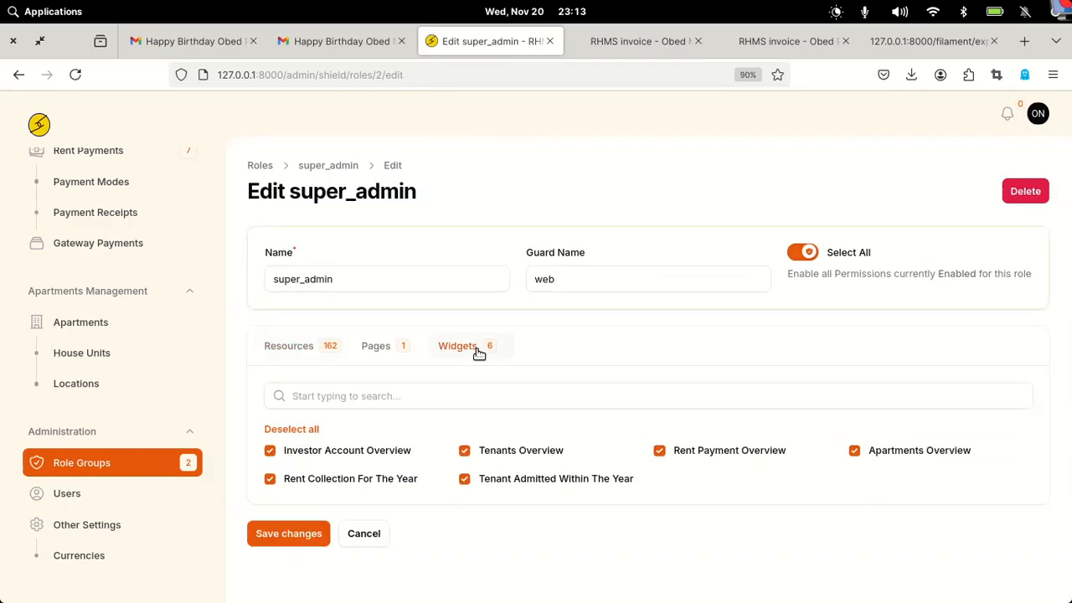
left_click(361, 356)
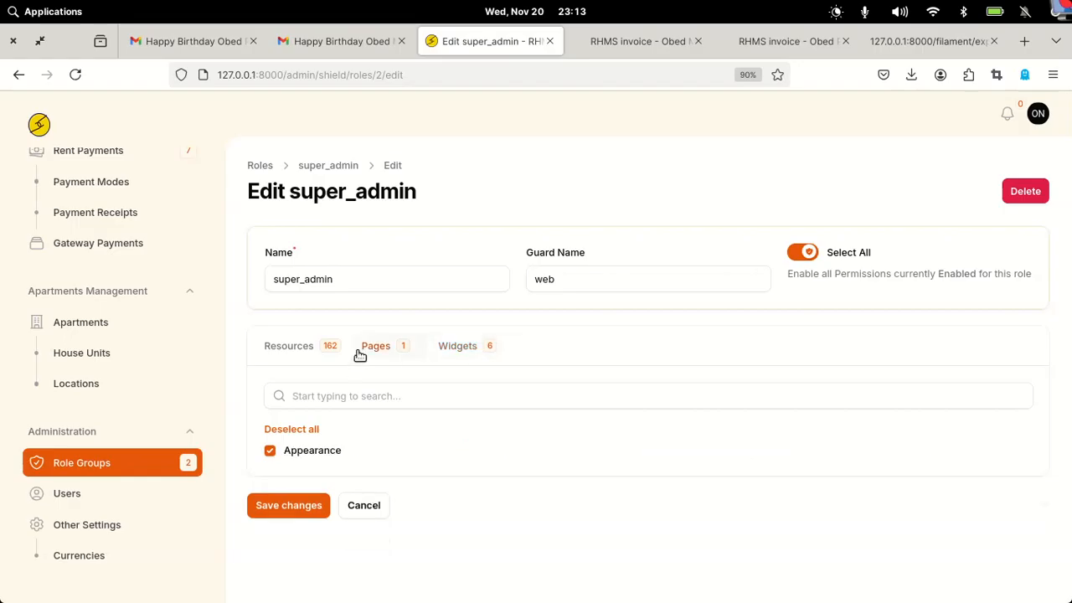
left_click(458, 349)
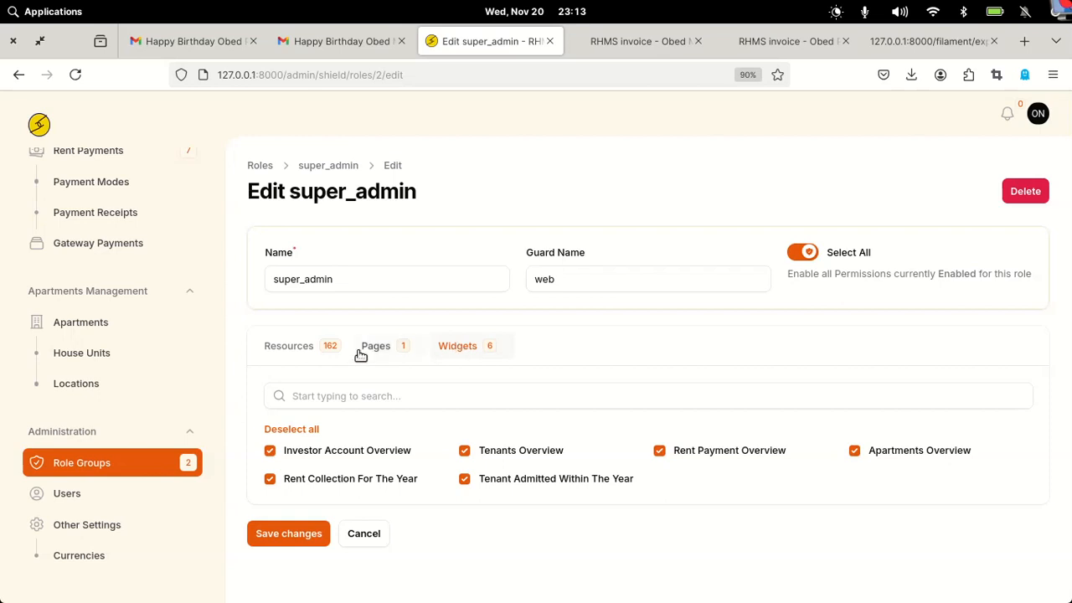
left_click(268, 166)
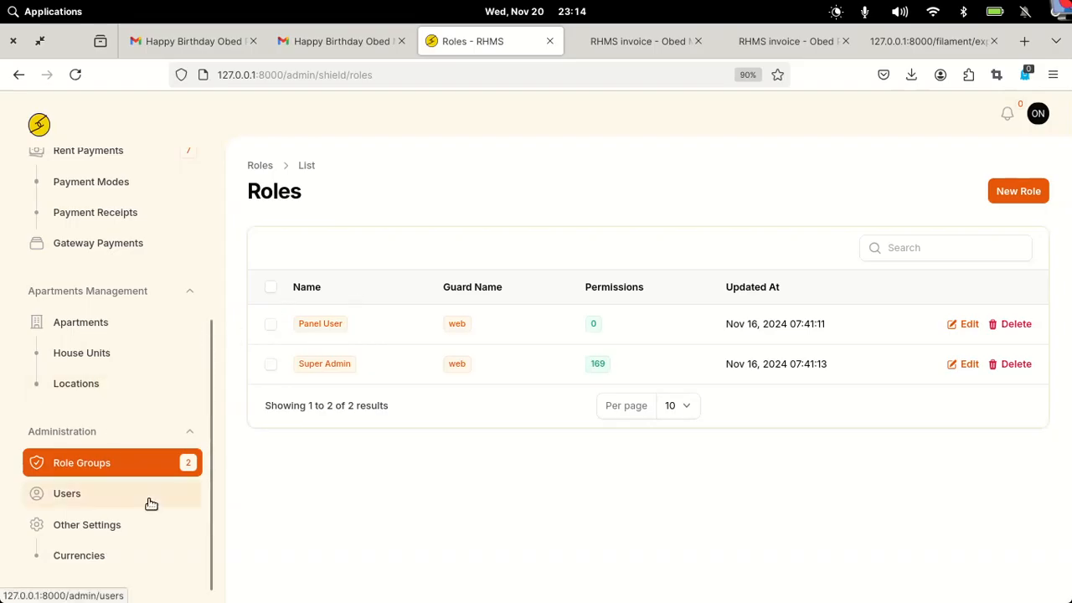
- Look over the Users list, then open Rent Payments showing seven payments including B01's 10 Mpesa
left_click(81, 496)
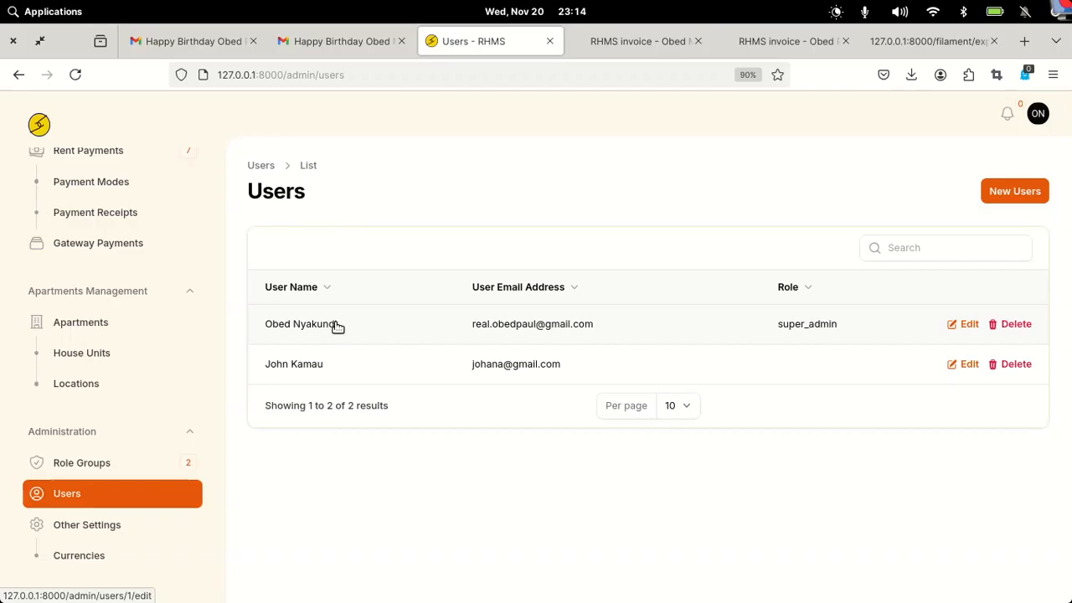
scroll(188, 261, "up", 1)
scroll(189, 262, "up", 5)
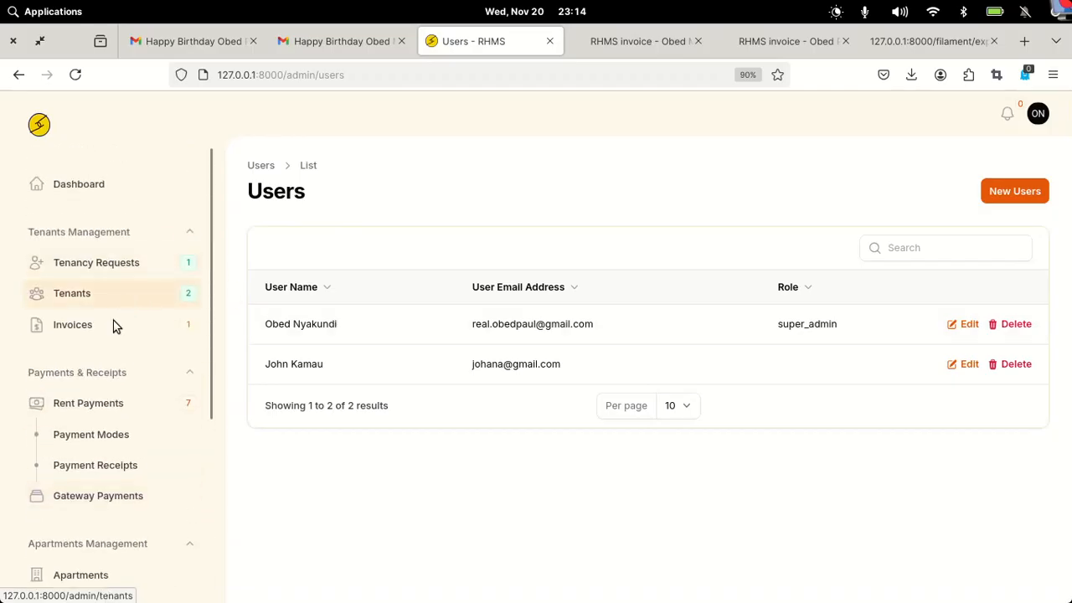
left_click(98, 409)
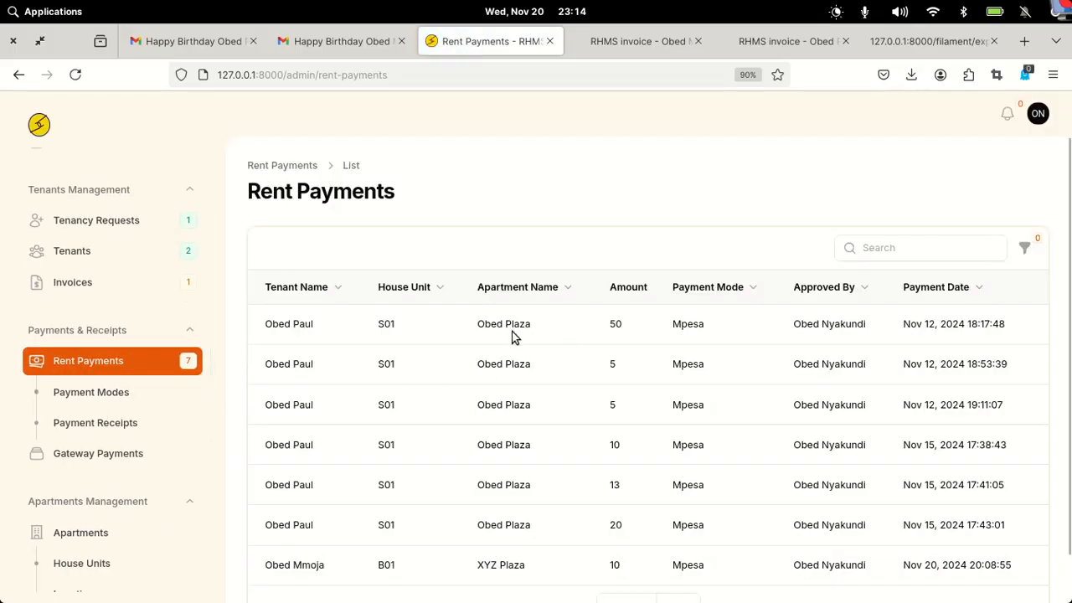
scroll(689, 390, "down", 1)
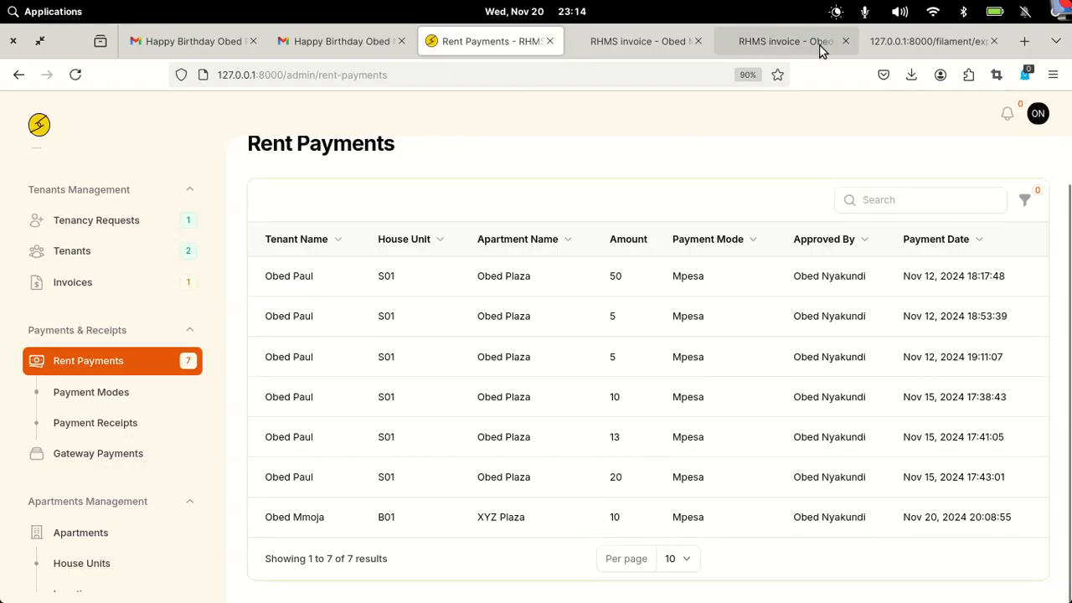
- Load test.ukwaju.systems in the CSV download tab and log in to its admin panel
left_click(926, 43)
left_click(477, 78)
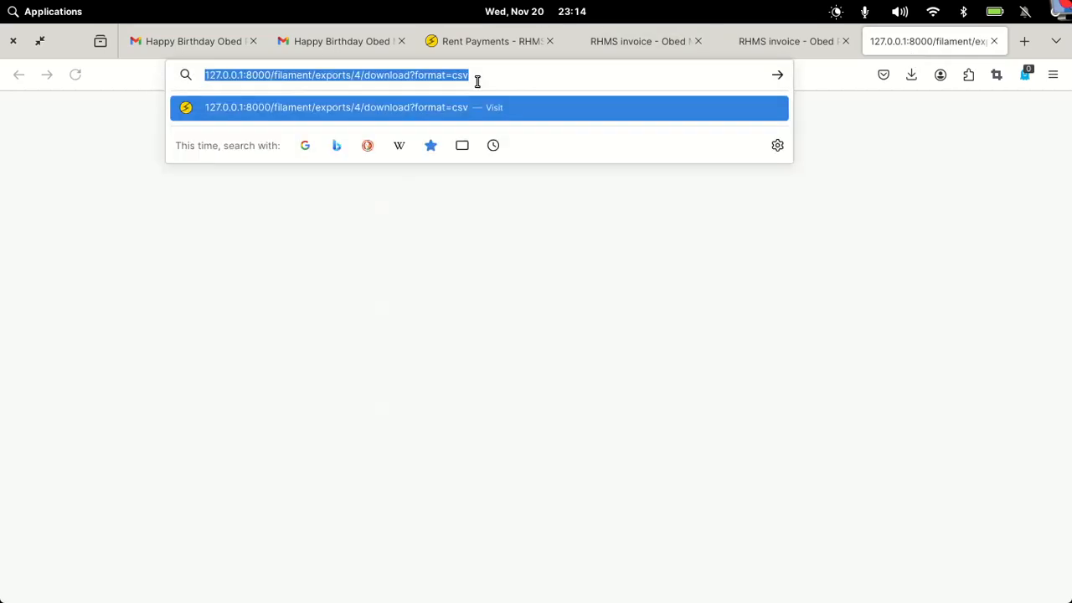
type("sys")
key("BackSpace")
key("BackSpace")
key("BackSpace")
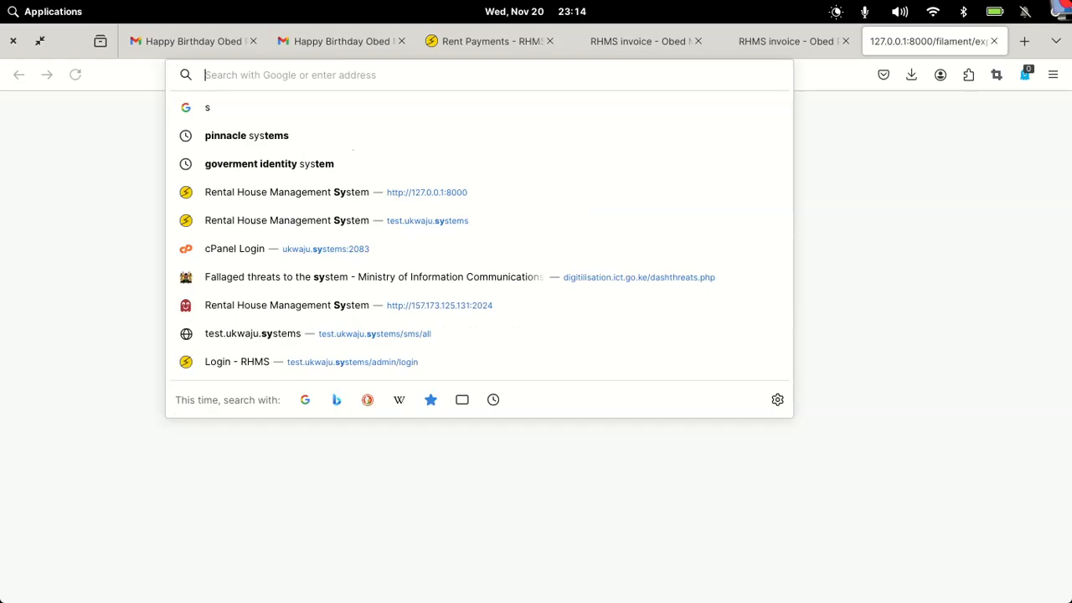
type("tes")
key("Right")
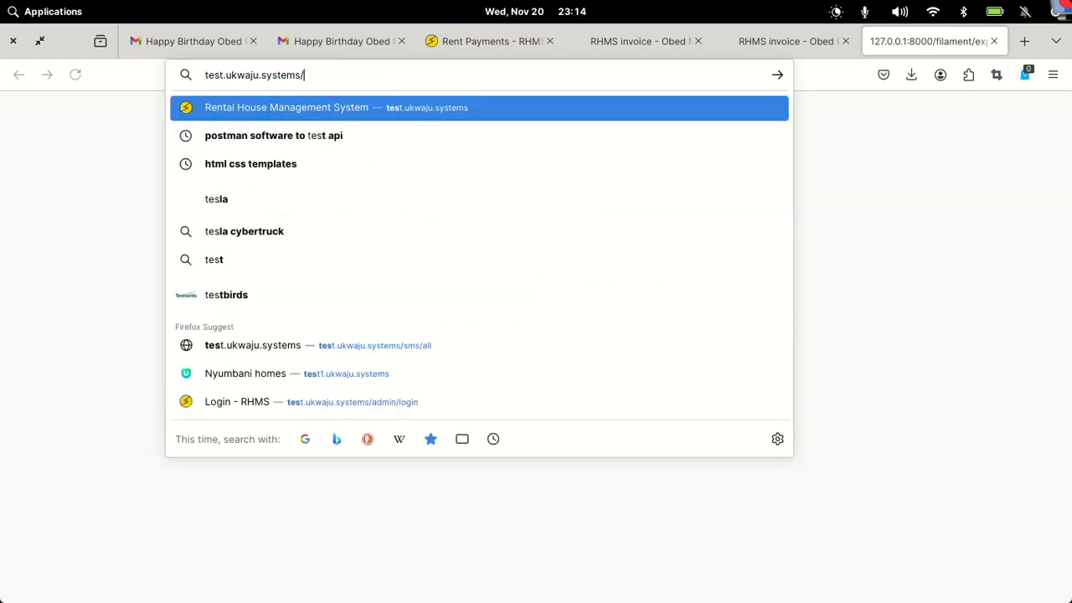
key("Return")
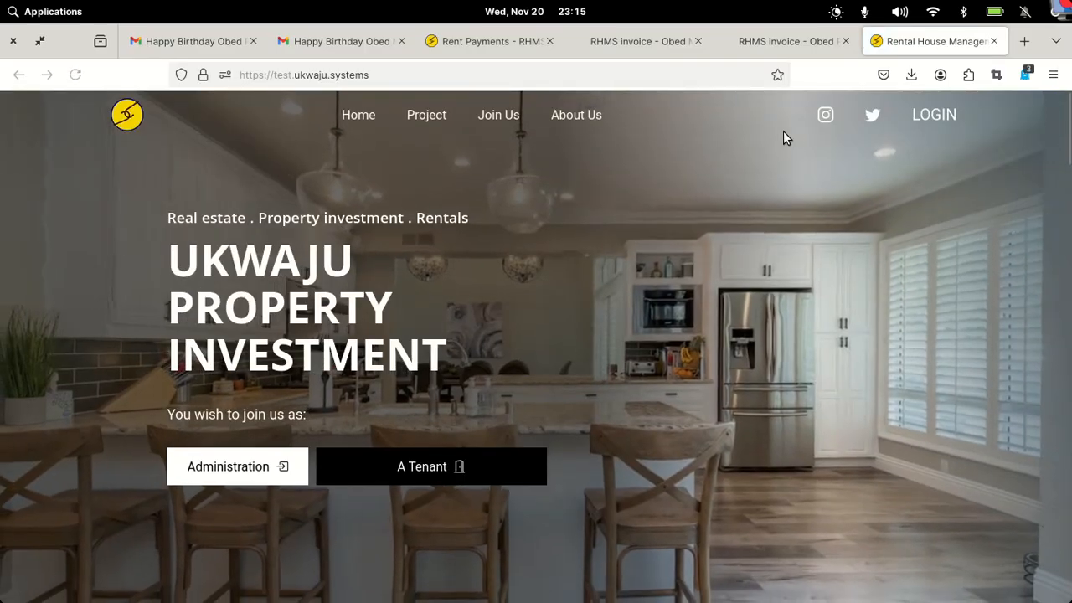
left_click(921, 118)
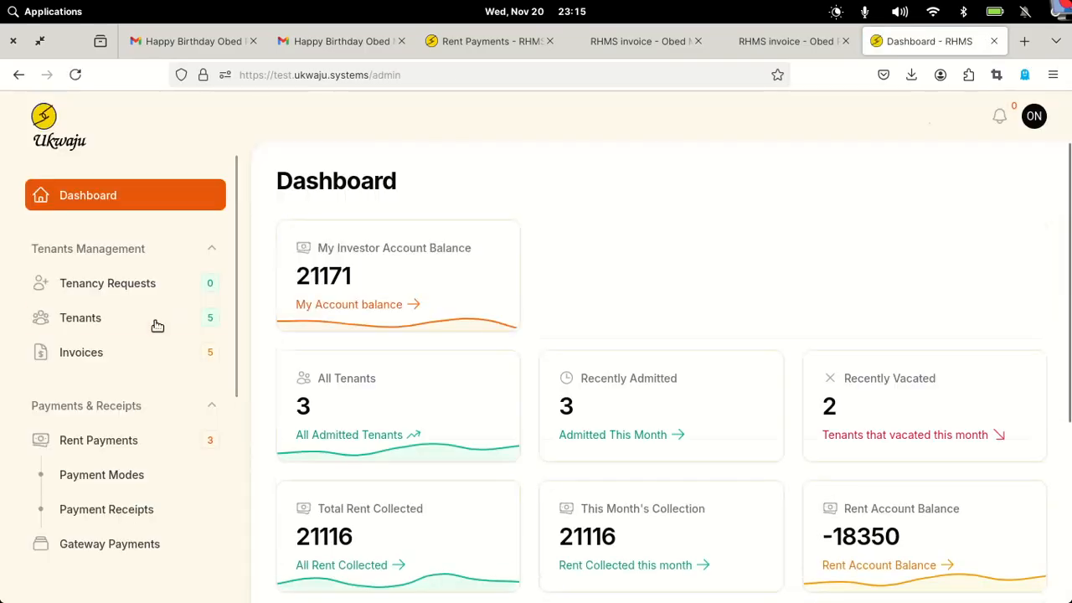
- View the live site's System Users list, then its three Rent Payments
scroll(159, 324, "down", 5)
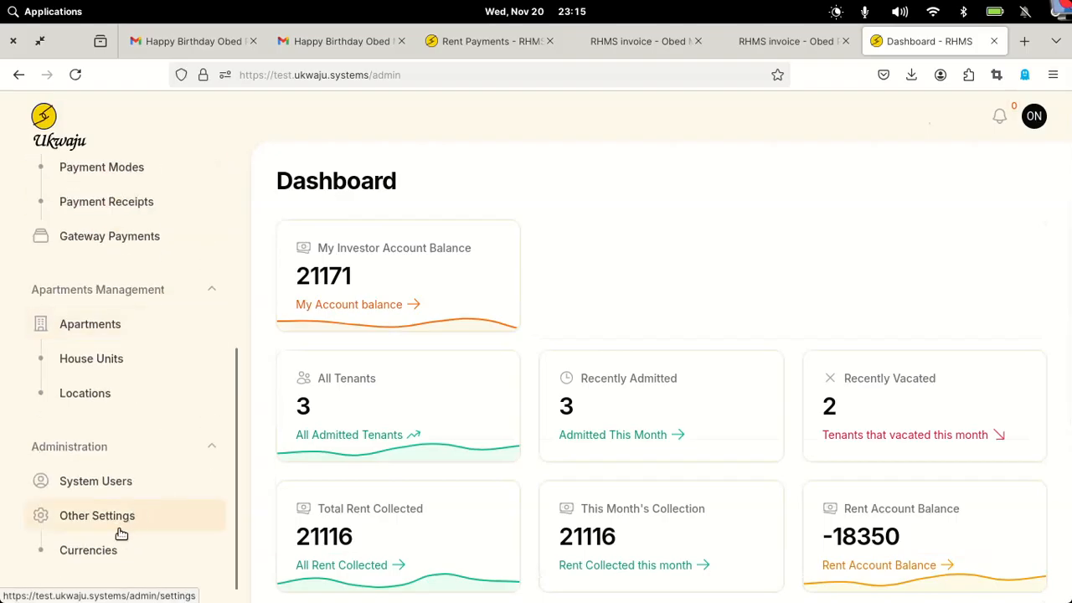
left_click(99, 476)
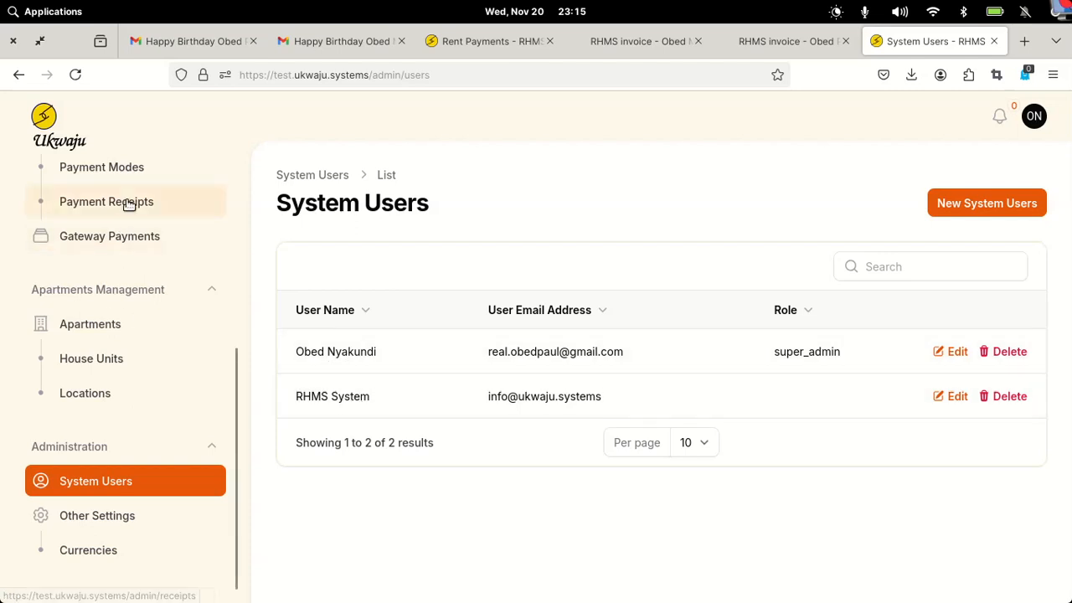
scroll(127, 204, "up", 2)
left_click(100, 241)
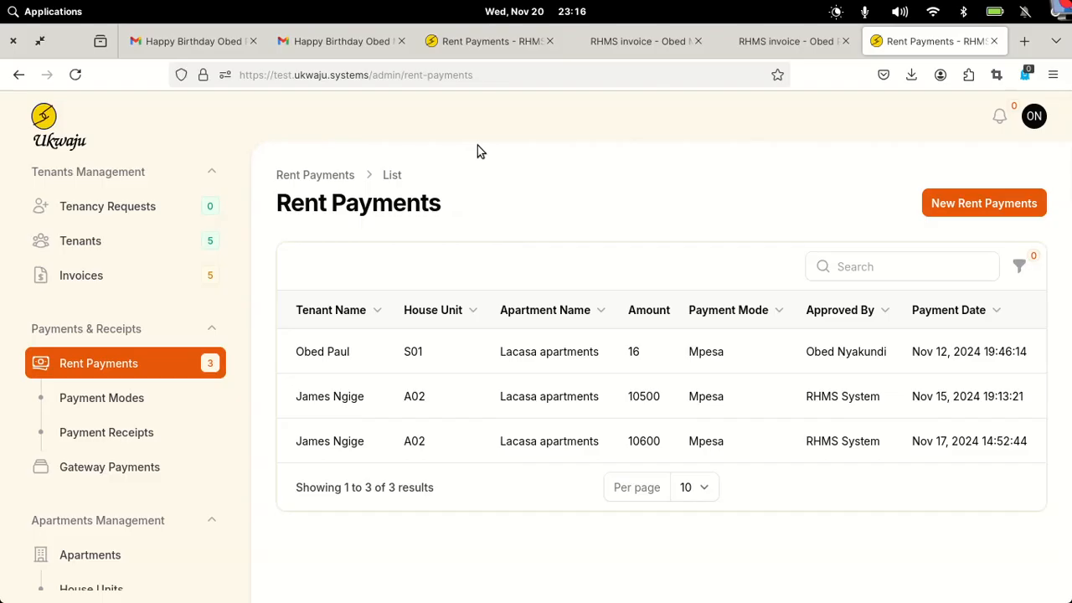
- Glance at paid invoice #27 and unpaid #28, then open the local Role Groups list
left_click(780, 43)
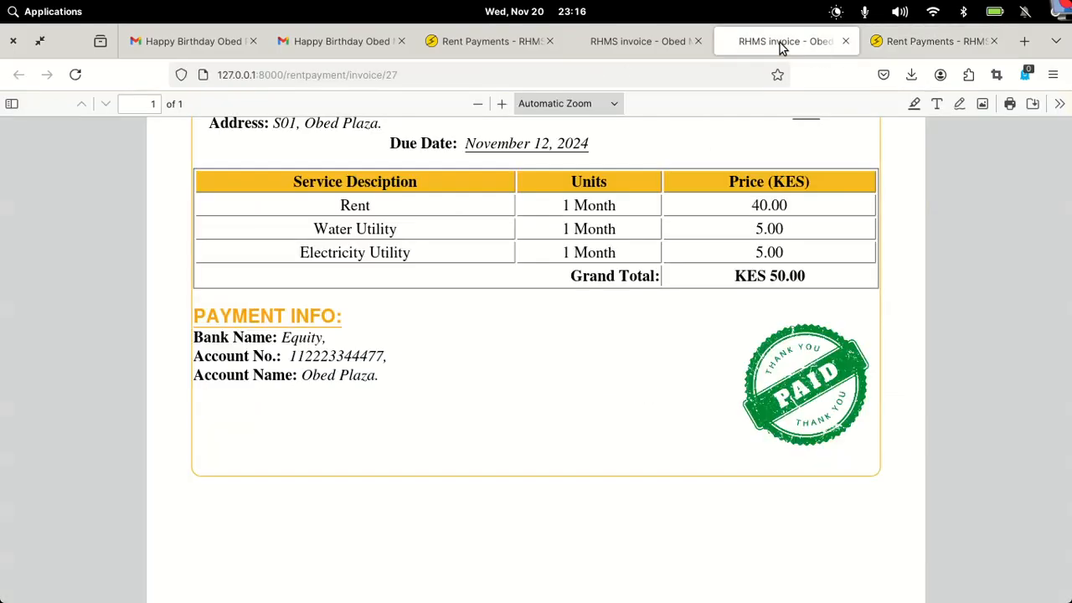
left_click(624, 54)
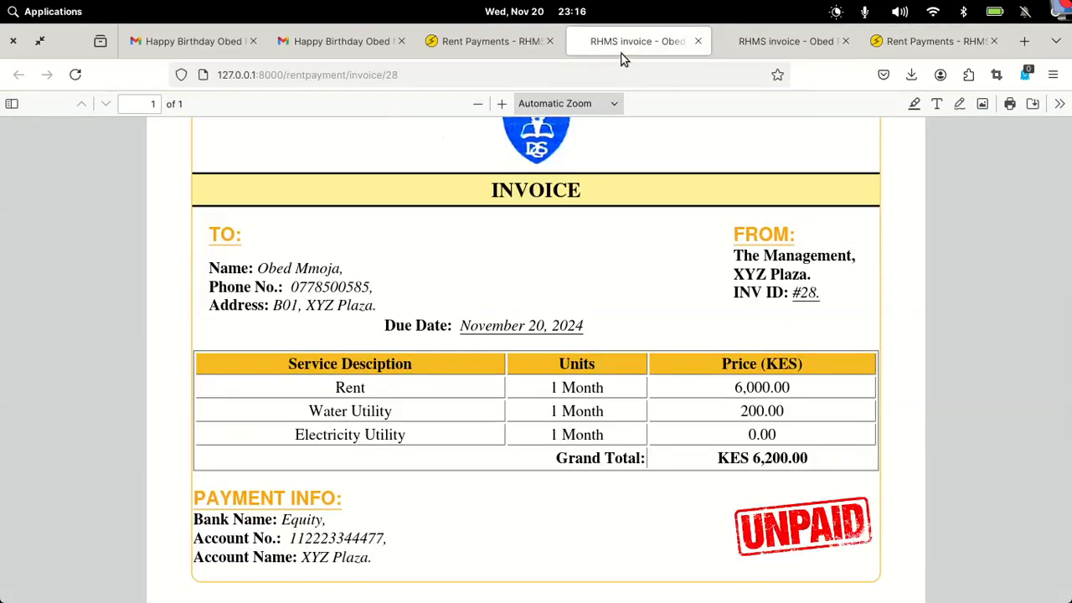
left_click(469, 42)
scroll(85, 345, "down", 1)
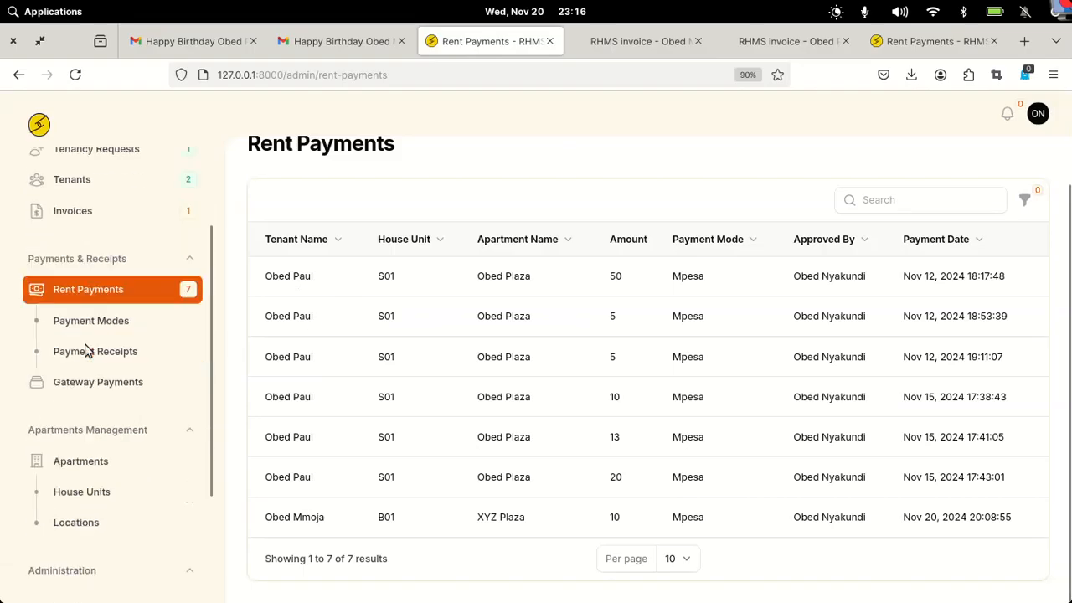
scroll(85, 351, "down", 2)
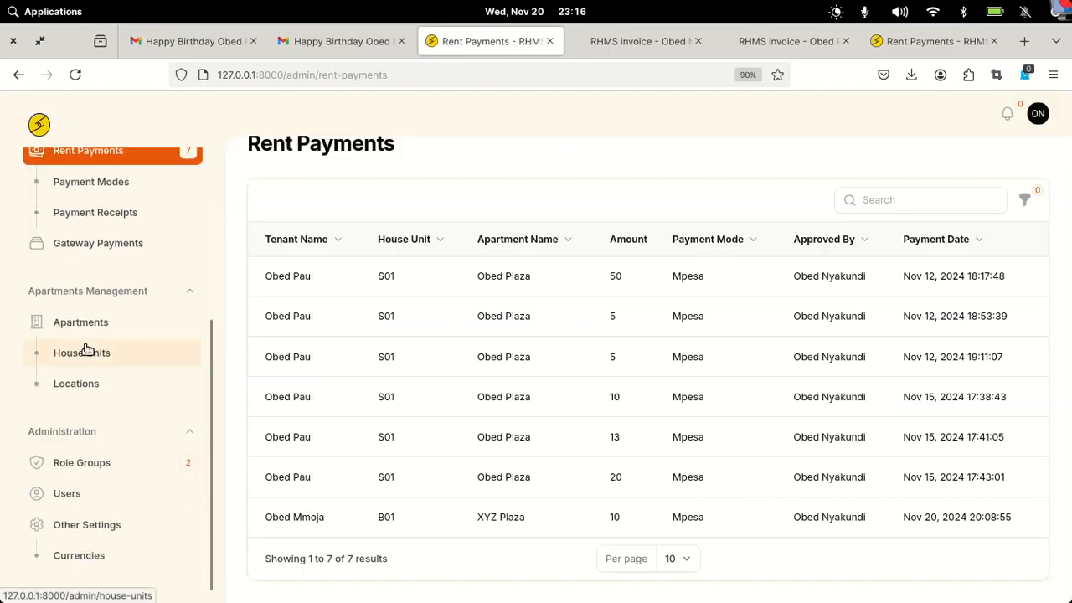
left_click(96, 469)
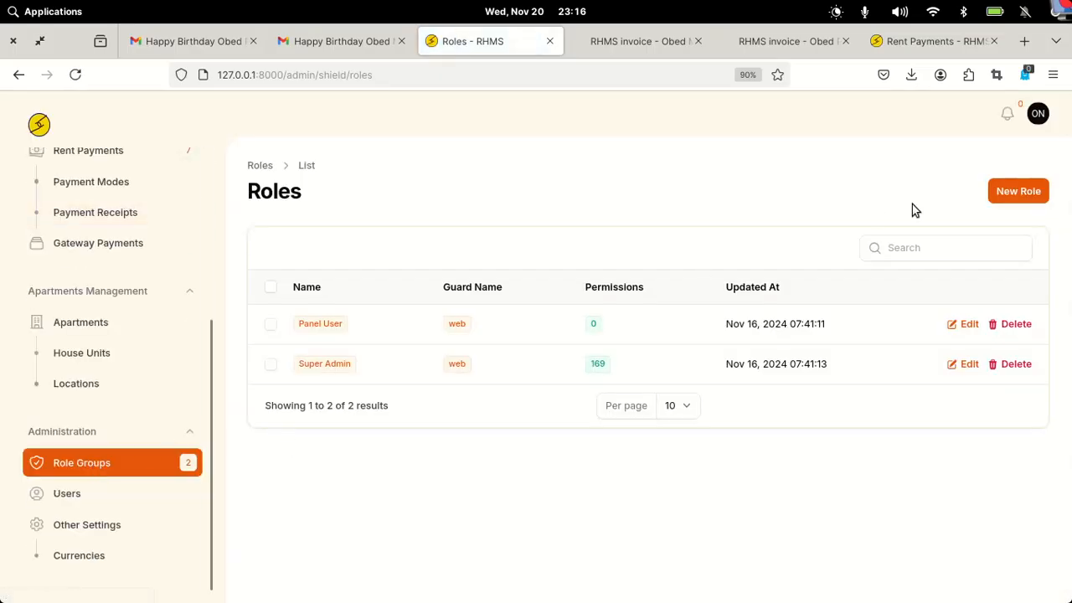
- Start a new role named Accountant
left_click(1018, 195)
left_click(384, 287)
type("Accountant")
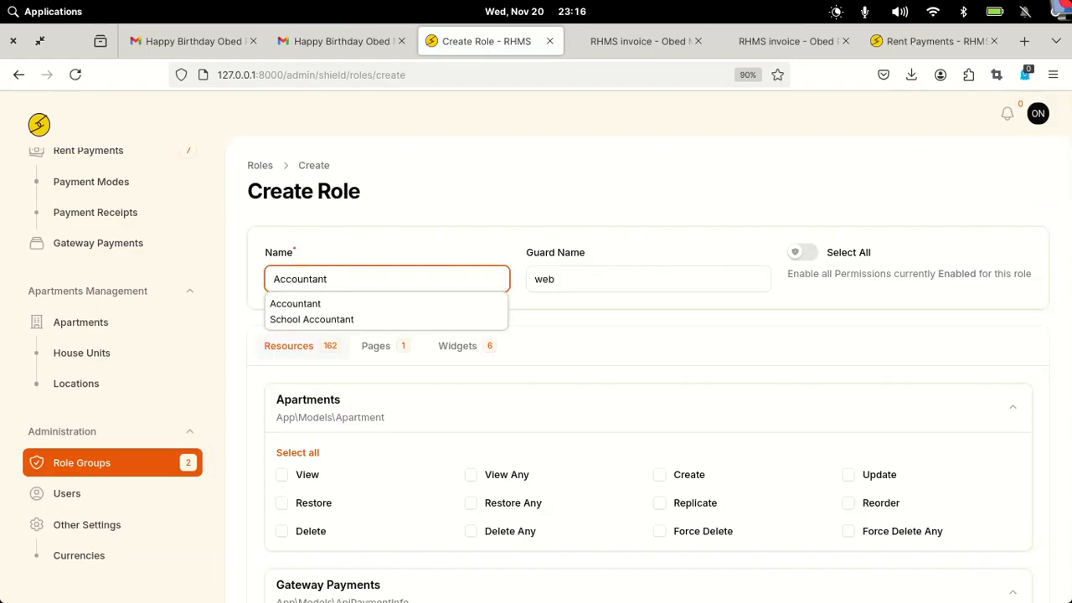
left_click(326, 308)
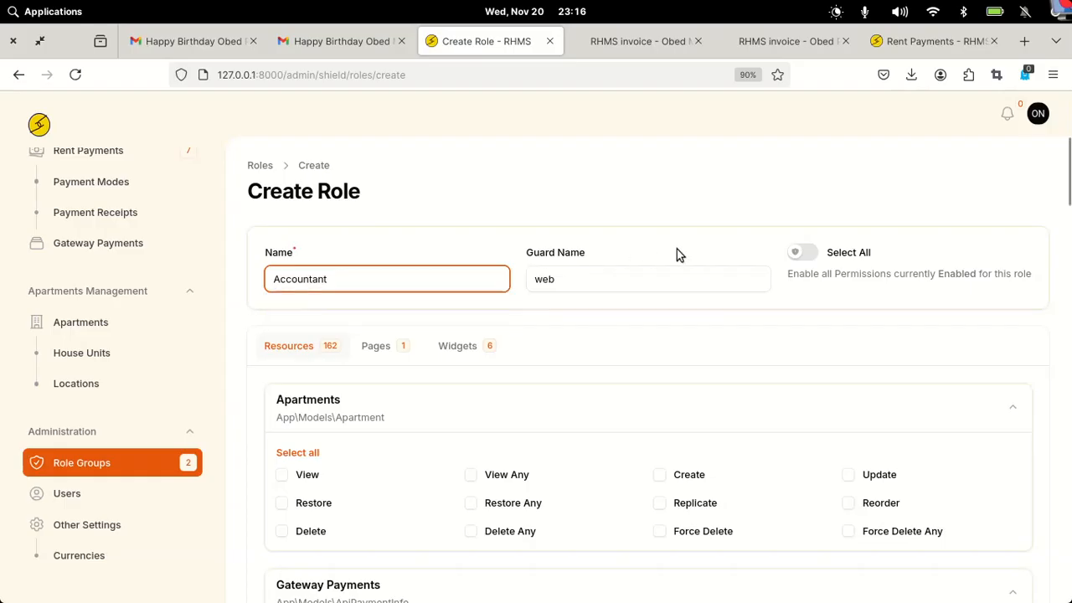
- Grant the role every Gateway Payments, Currency and Invoices permission
scroll(479, 319, "down", 3)
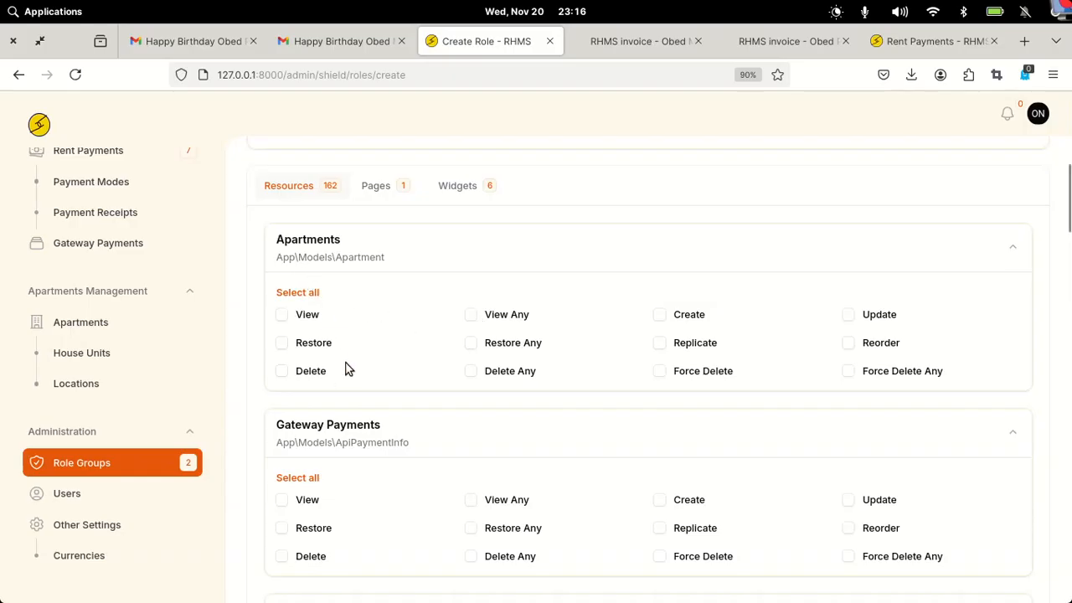
scroll(348, 371, "down", 3)
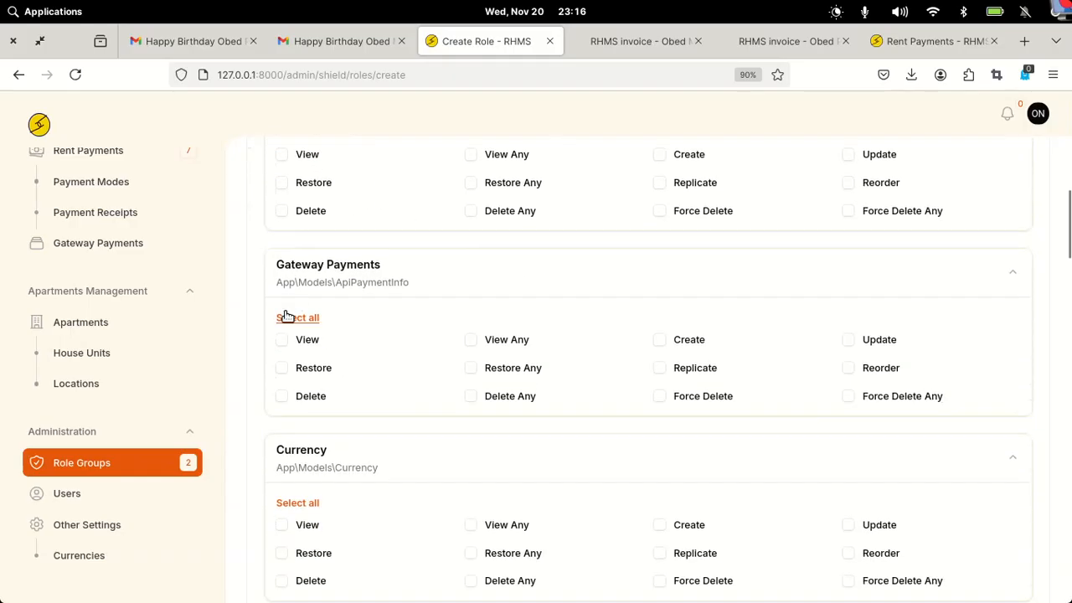
left_click(286, 318)
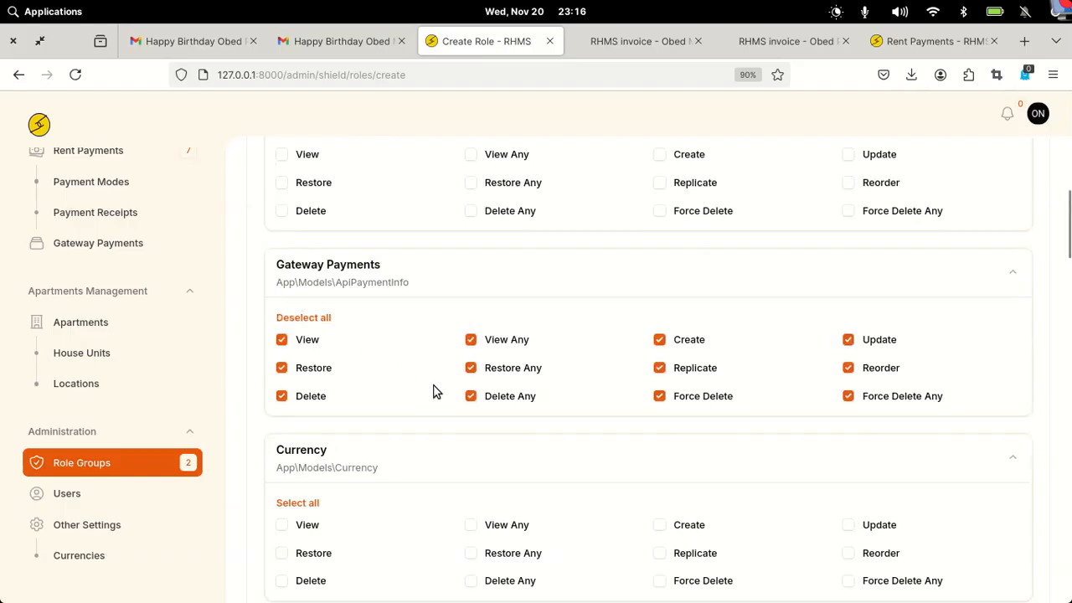
scroll(433, 391, "down", 5)
left_click(302, 264)
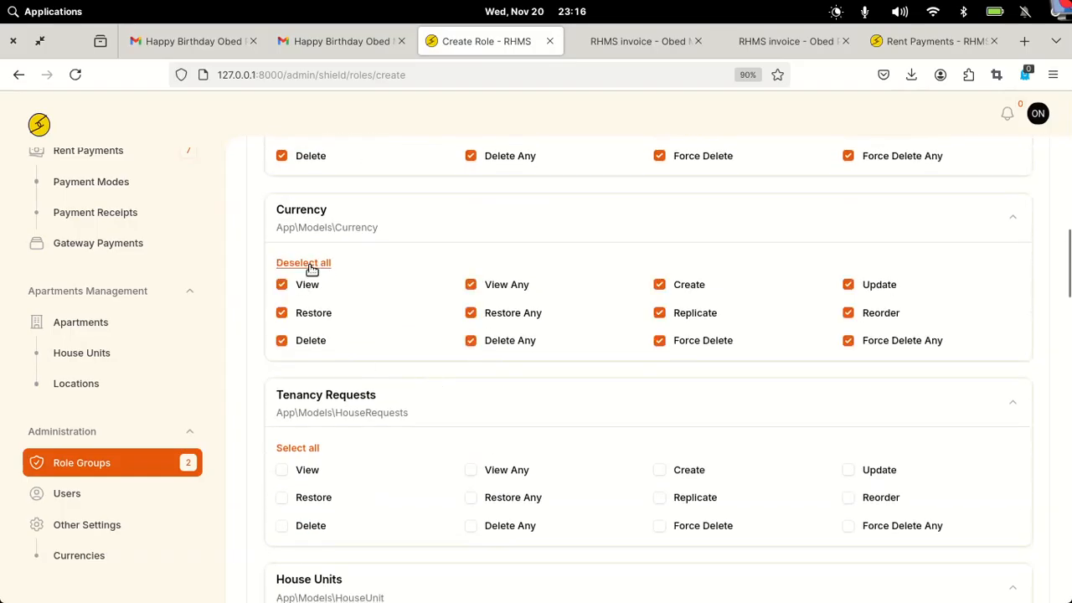
scroll(347, 426, "down", 10)
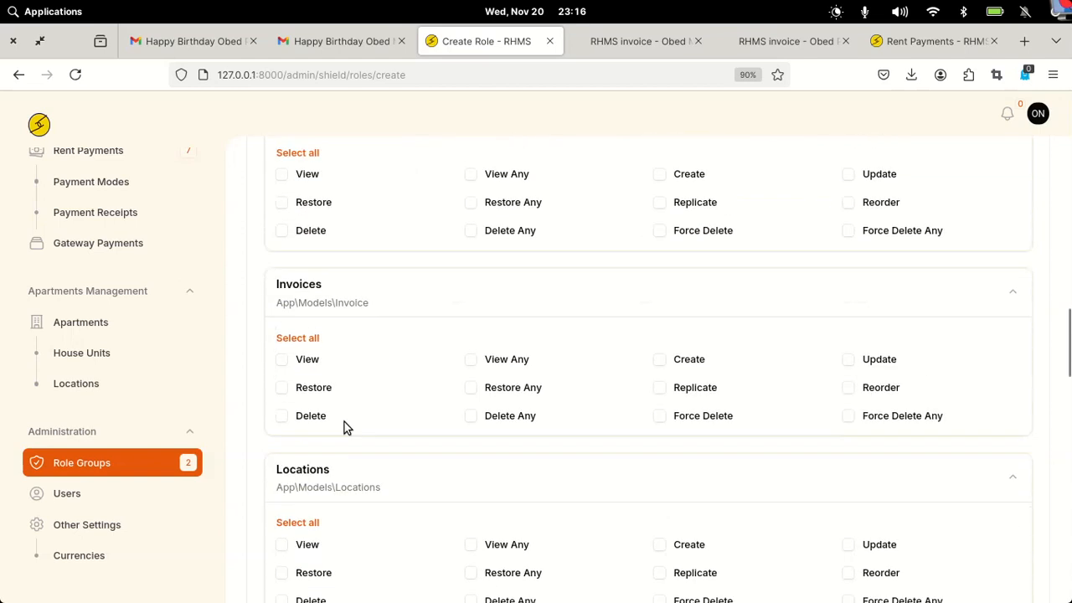
scroll(347, 426, "down", 2)
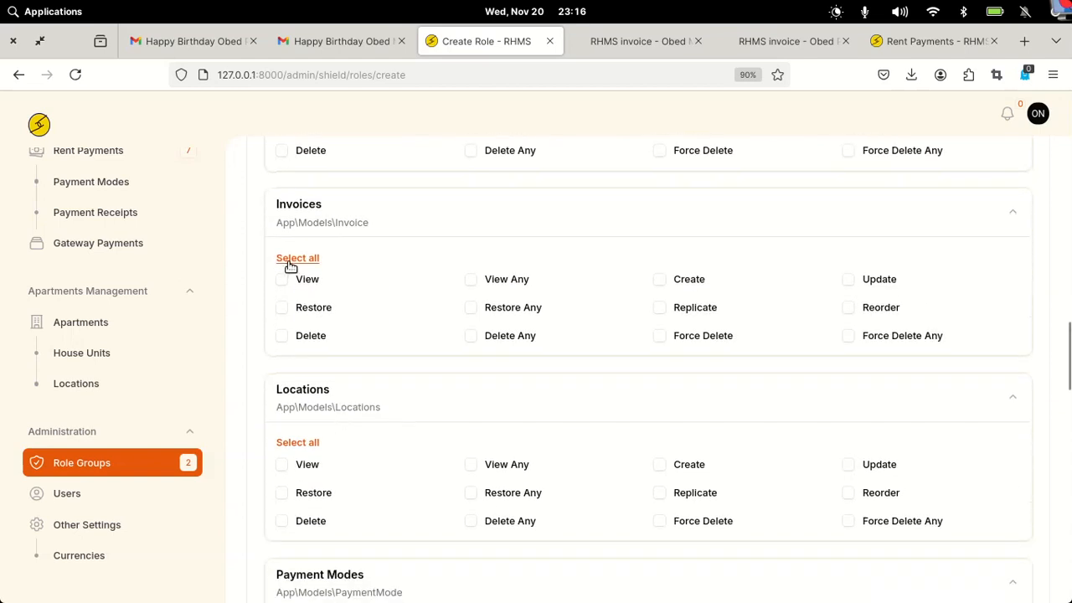
left_click(291, 260)
- Grant every Payment Modes, Payment Receipts and Rent Payments permission, then attempt to create the role
scroll(334, 417, "down", 5)
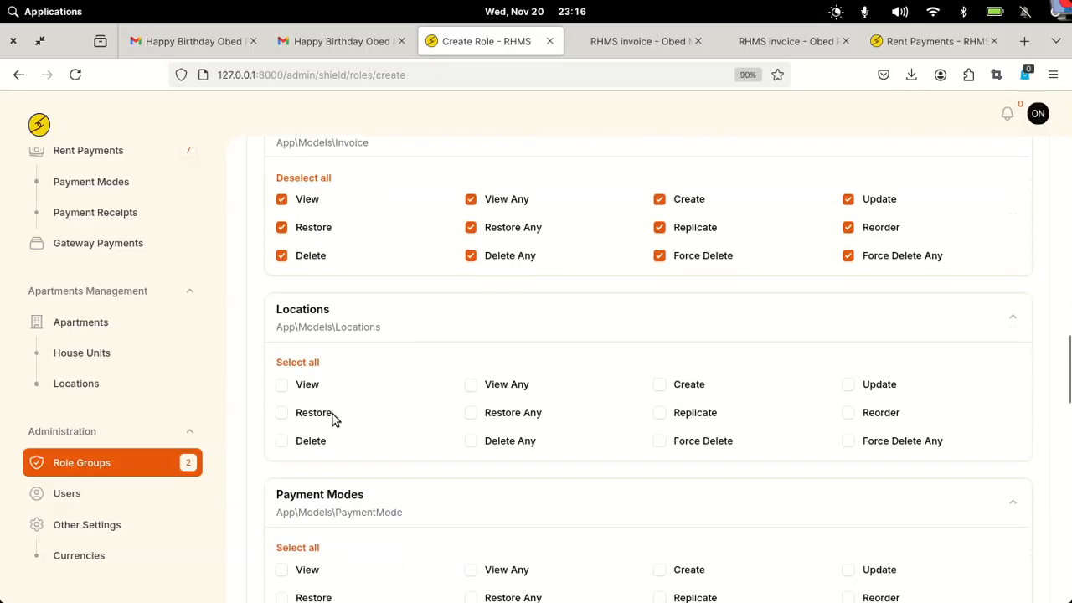
scroll(333, 418, "down", 3)
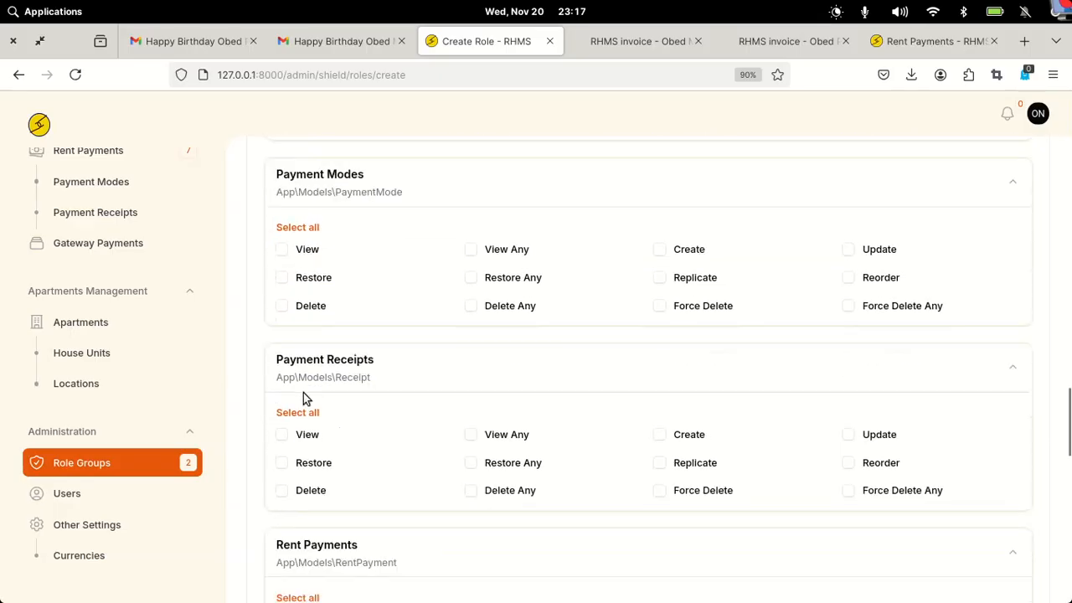
left_click(298, 230)
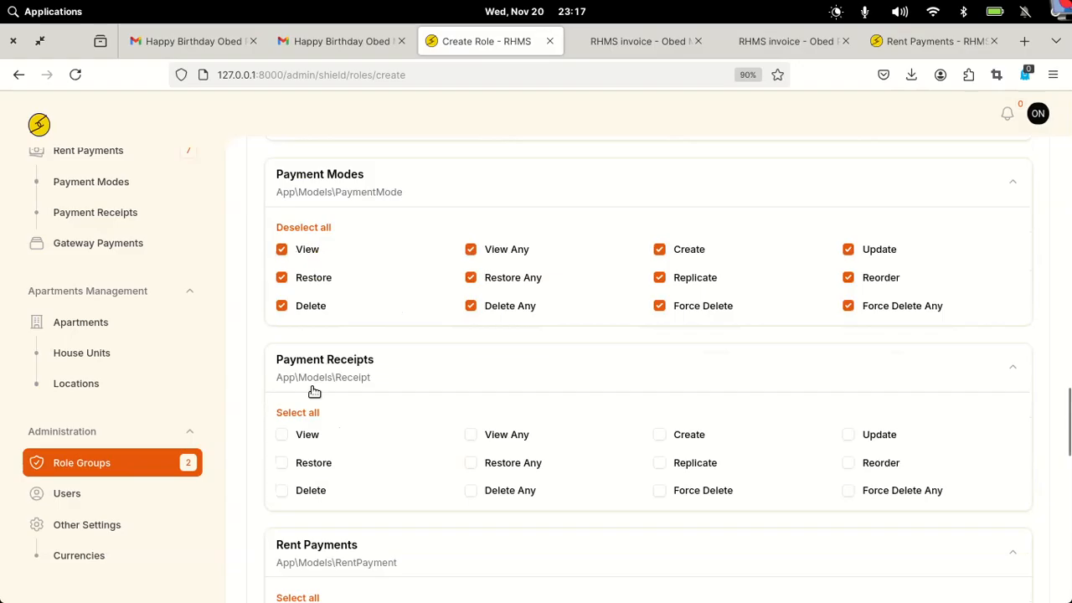
left_click(295, 413)
scroll(294, 413, "down", 3)
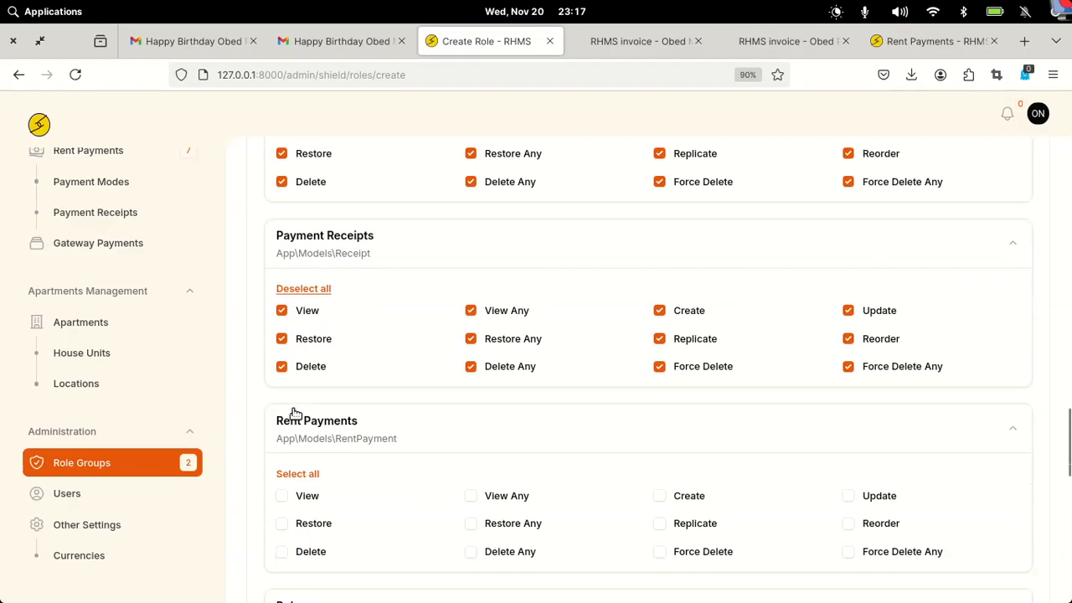
left_click(297, 439)
scroll(296, 444, "down", 2)
scroll(294, 444, "down", 4)
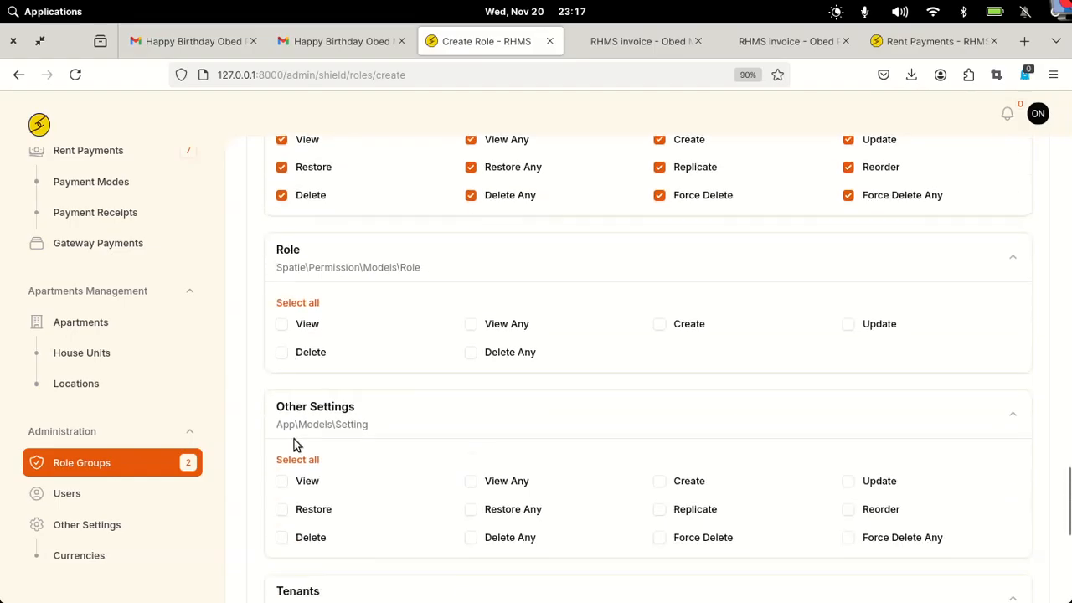
scroll(366, 424, "down", 6)
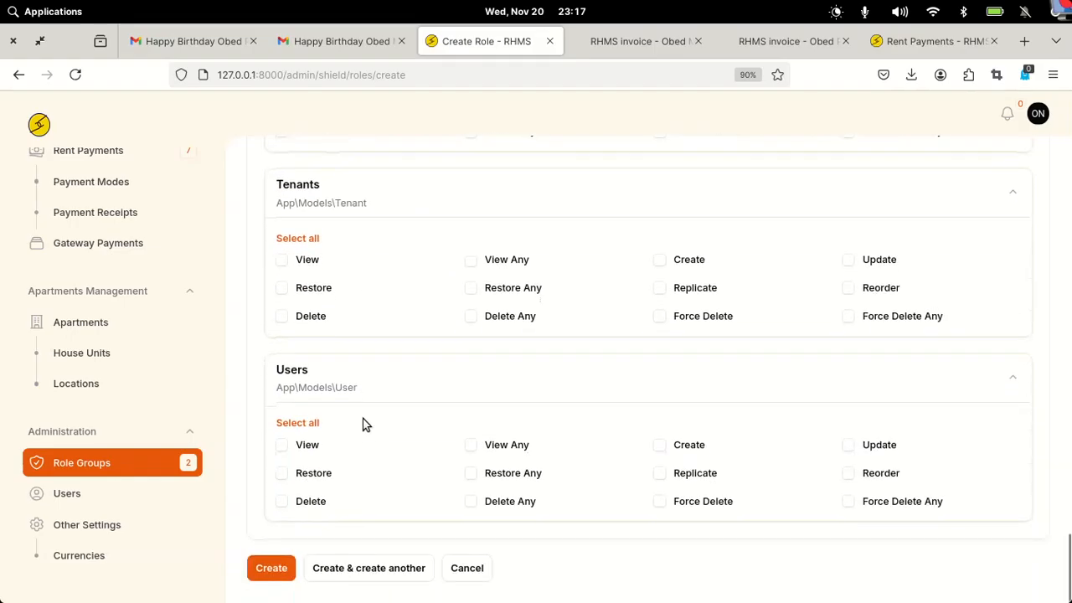
left_click(271, 568)
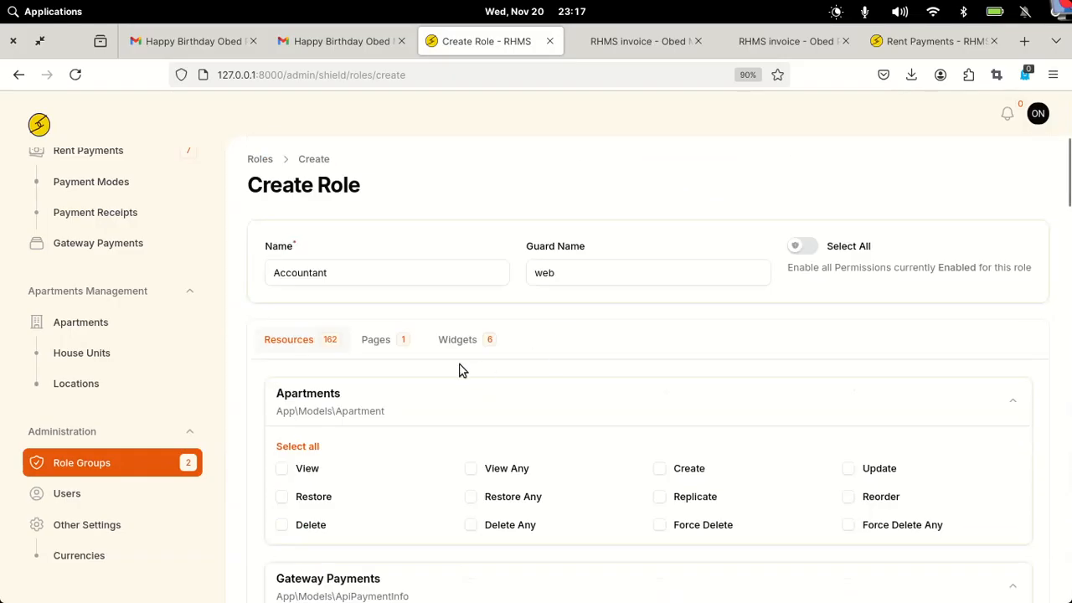
- Under Widgets, tick Rent Payment Overview and Rent Collection For The Year, then create Accountant
left_click(463, 345)
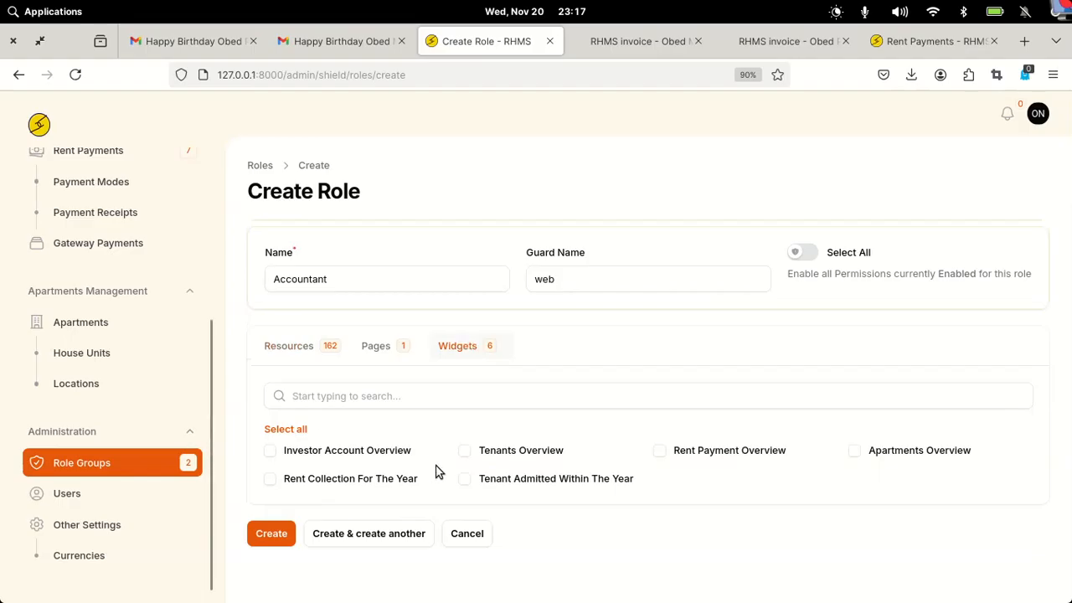
left_click(369, 453)
left_click(370, 454)
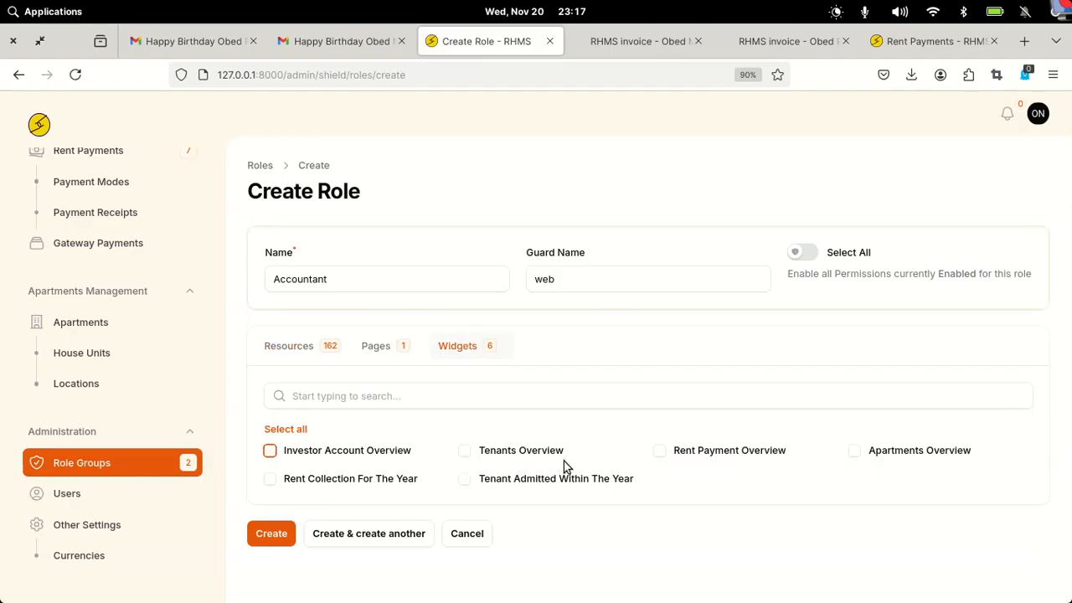
left_click(718, 451)
left_click(334, 477)
left_click(273, 542)
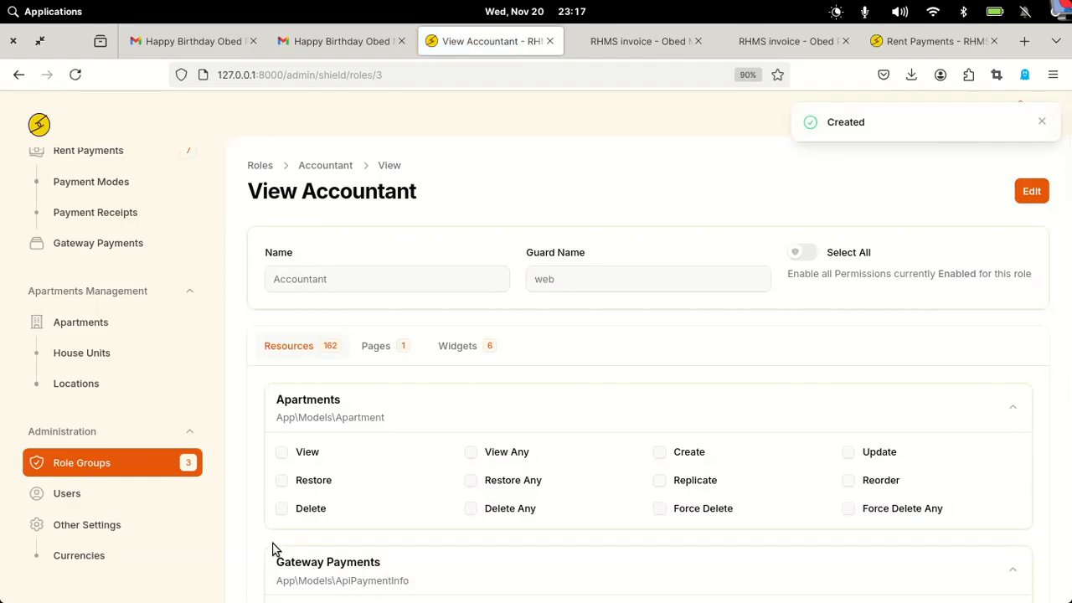
- Check Accountant shows 74 permissions in the Roles list, then begin another new role
left_click(266, 166)
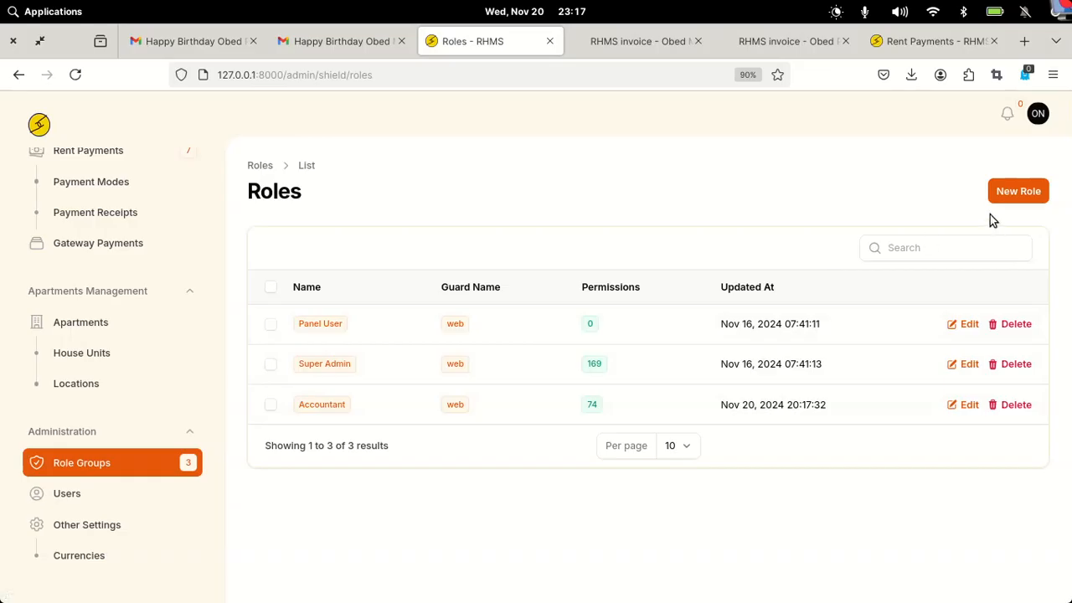
left_click(1012, 191)
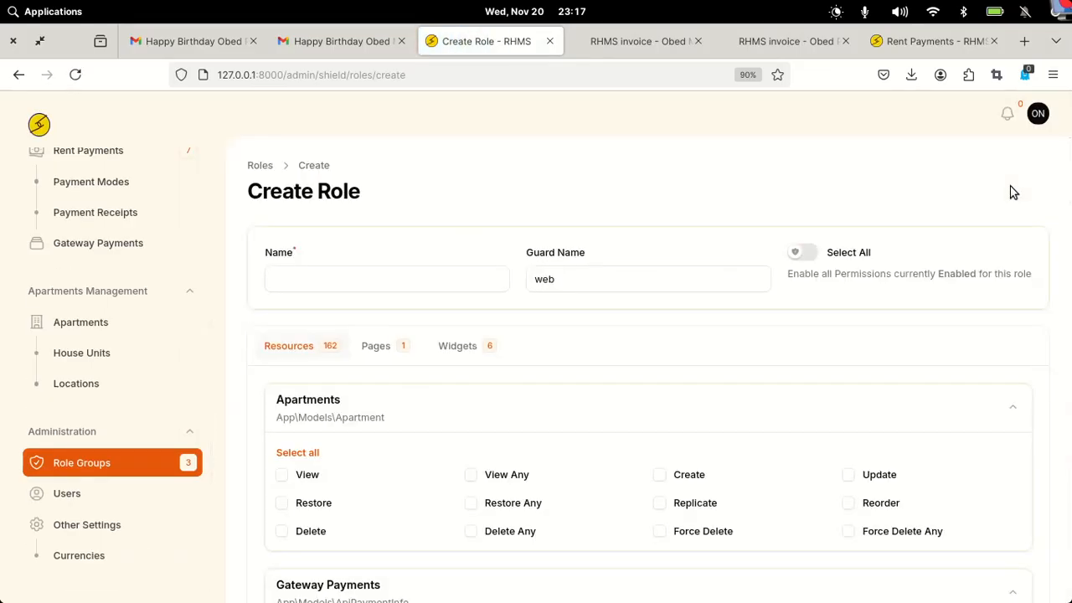
- Name the new role Caretaker and grant View and View Any on Apartments
left_click(354, 277)
type("Ca")
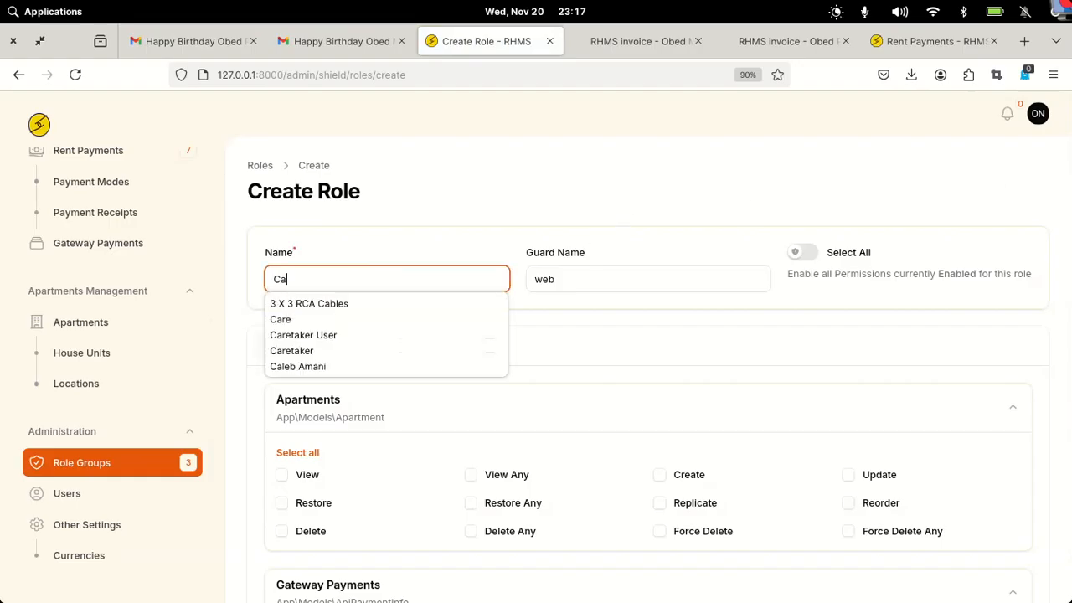
left_click(310, 351)
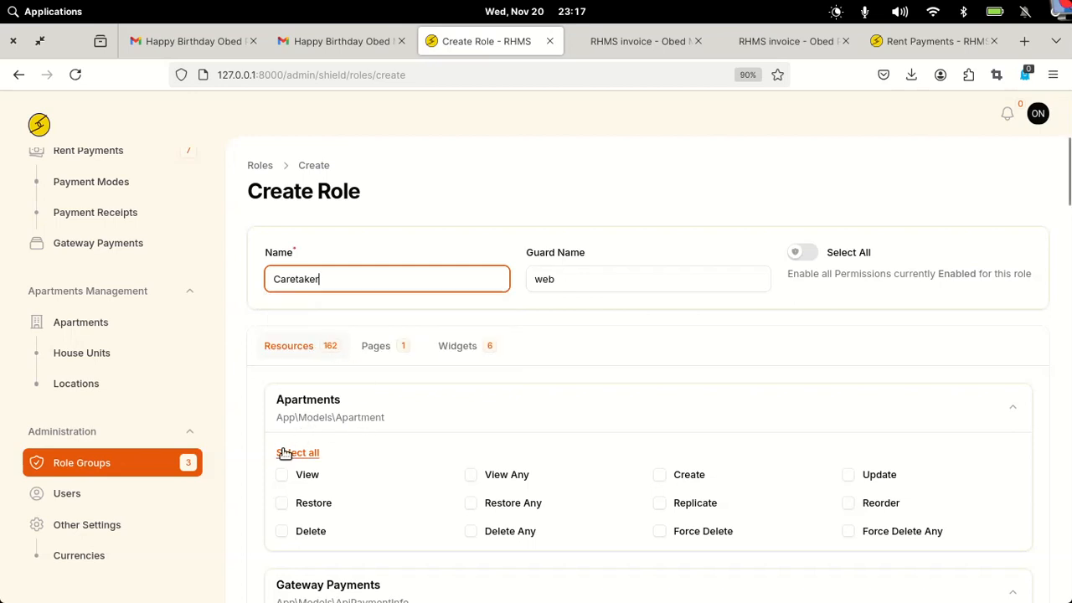
left_click(281, 475)
left_click(471, 480)
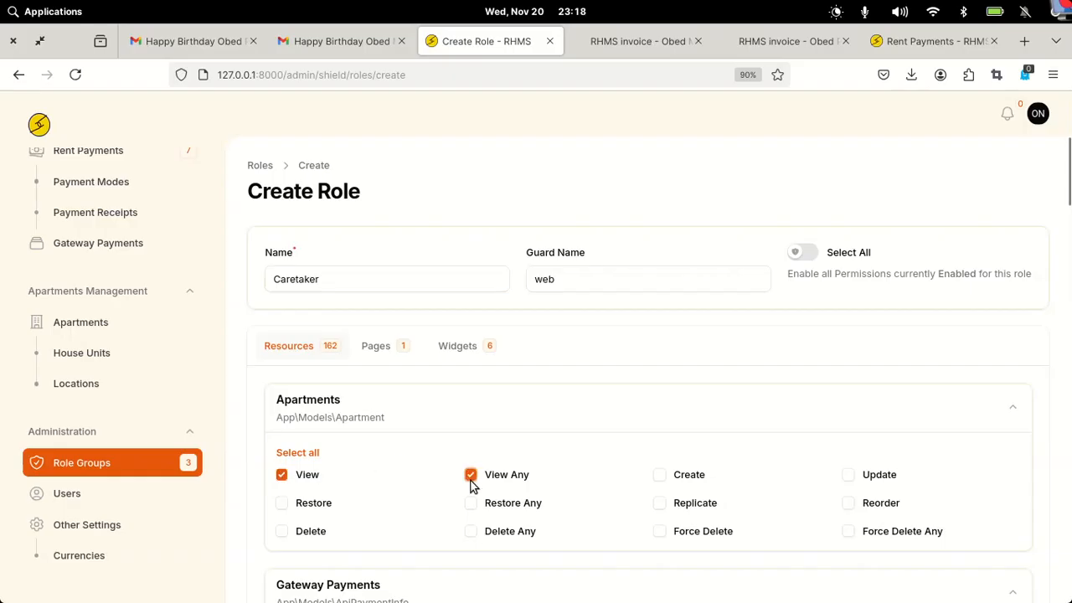
- Grant every Tenancy Requests permission and View Any on House Units
scroll(730, 474, "down", 4)
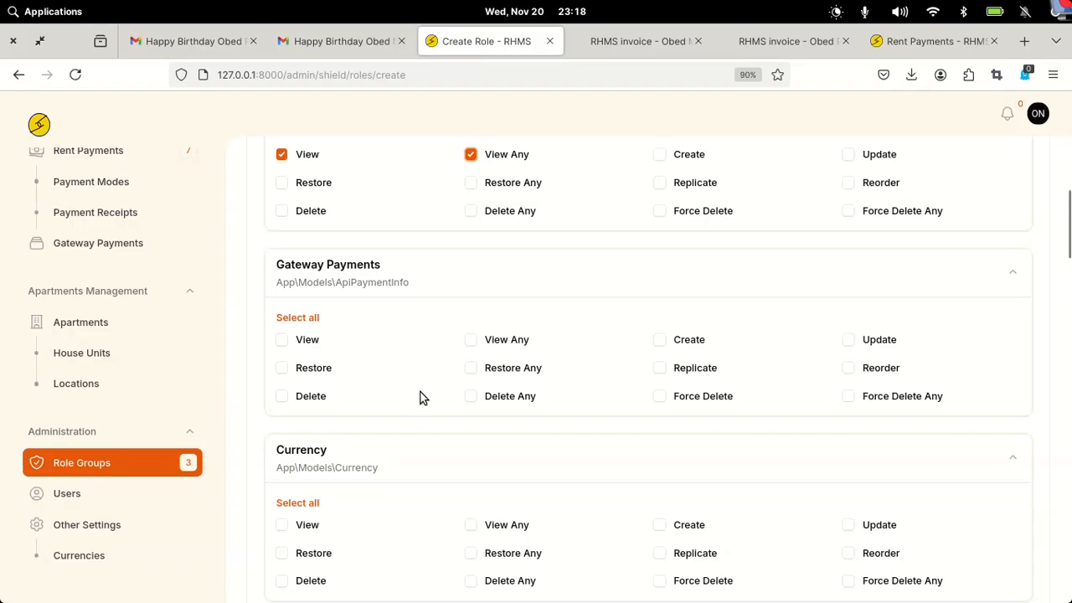
scroll(420, 392, "down", 3)
scroll(423, 396, "down", 2)
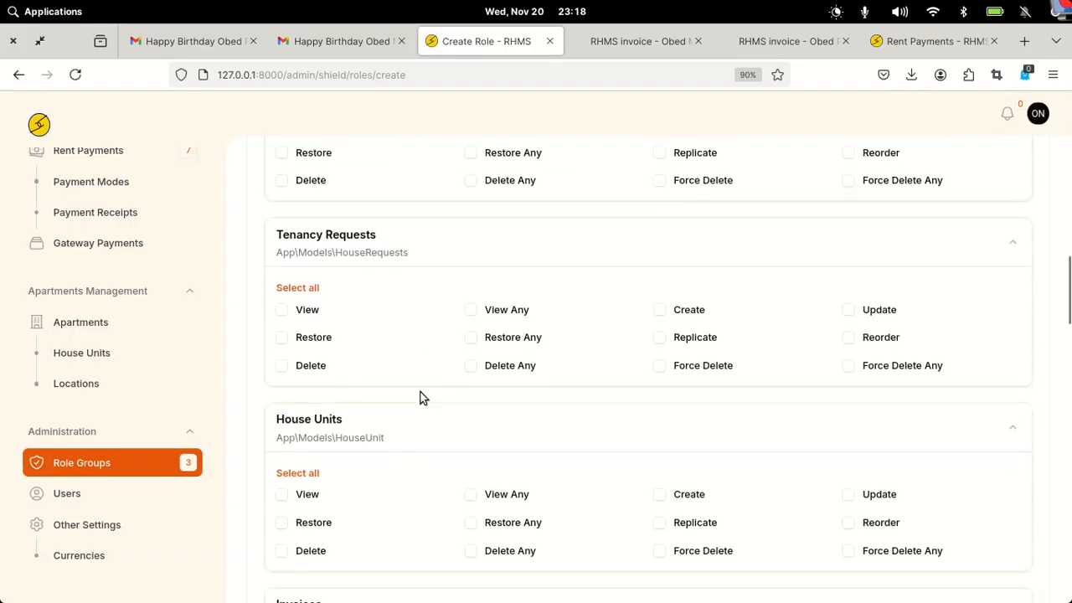
left_click(282, 311)
left_click(298, 288)
scroll(650, 398, "down", 2)
scroll(650, 400, "down", 2)
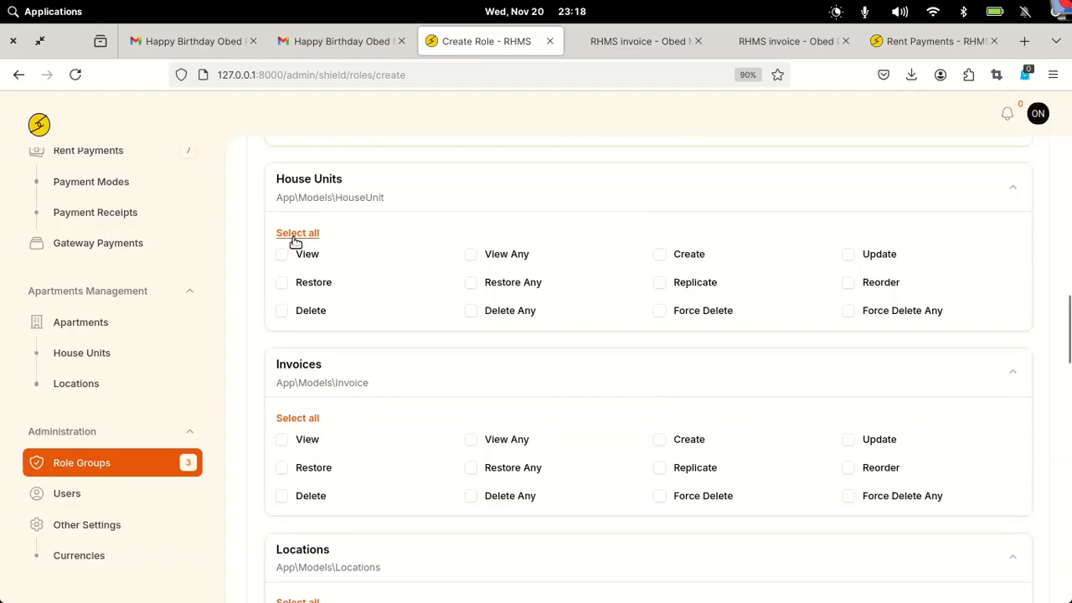
left_click(471, 255)
- Grant View and View Any on Rent Payments and every Tenants permission
scroll(389, 413, "down", 4)
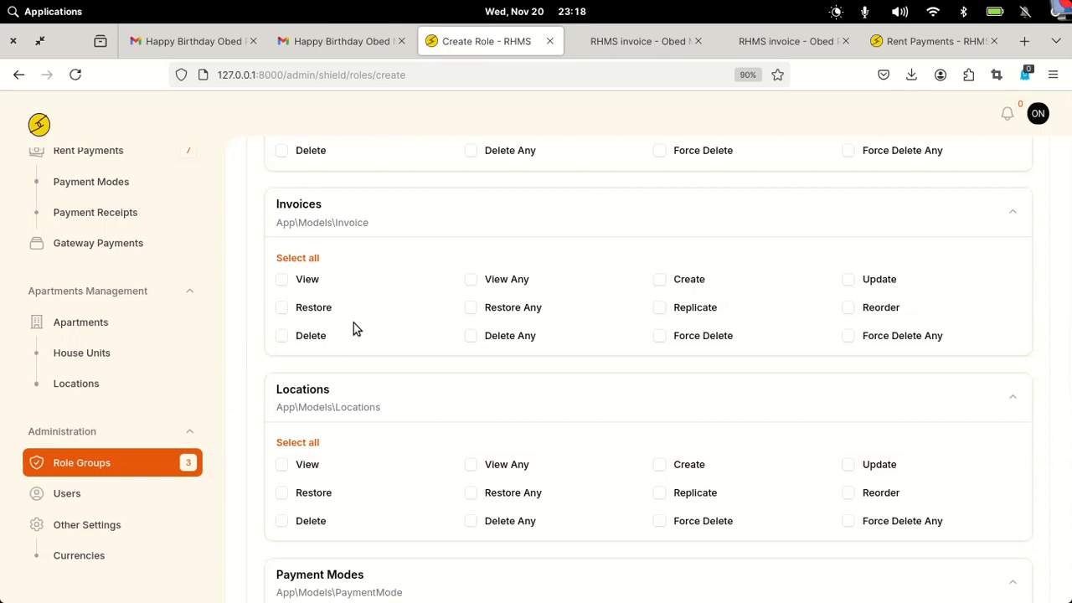
scroll(353, 322, "down", 4)
scroll(353, 323, "up", 2)
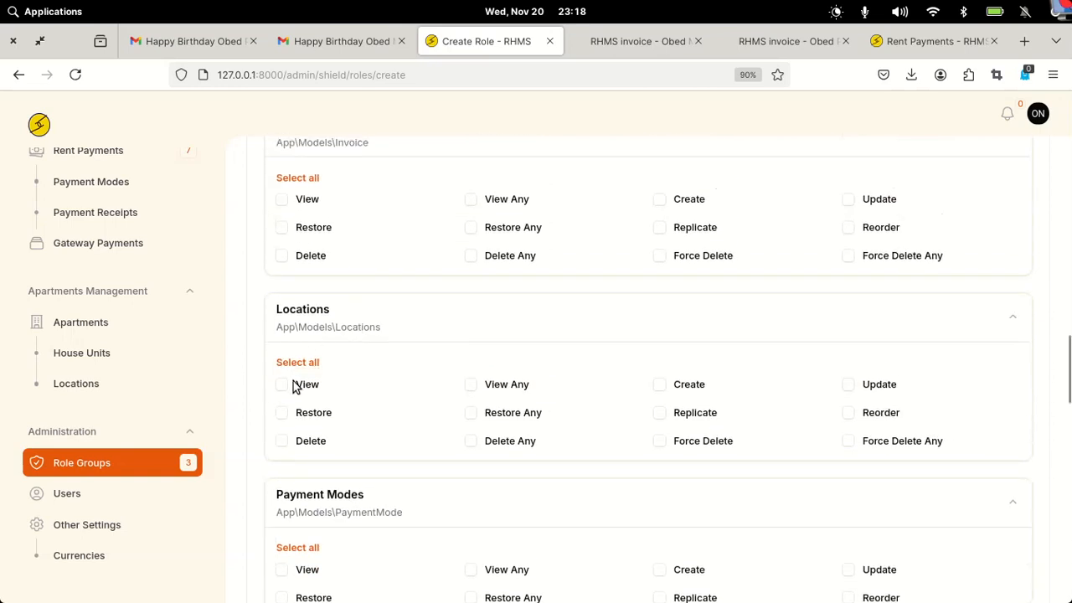
scroll(390, 390, "down", 6)
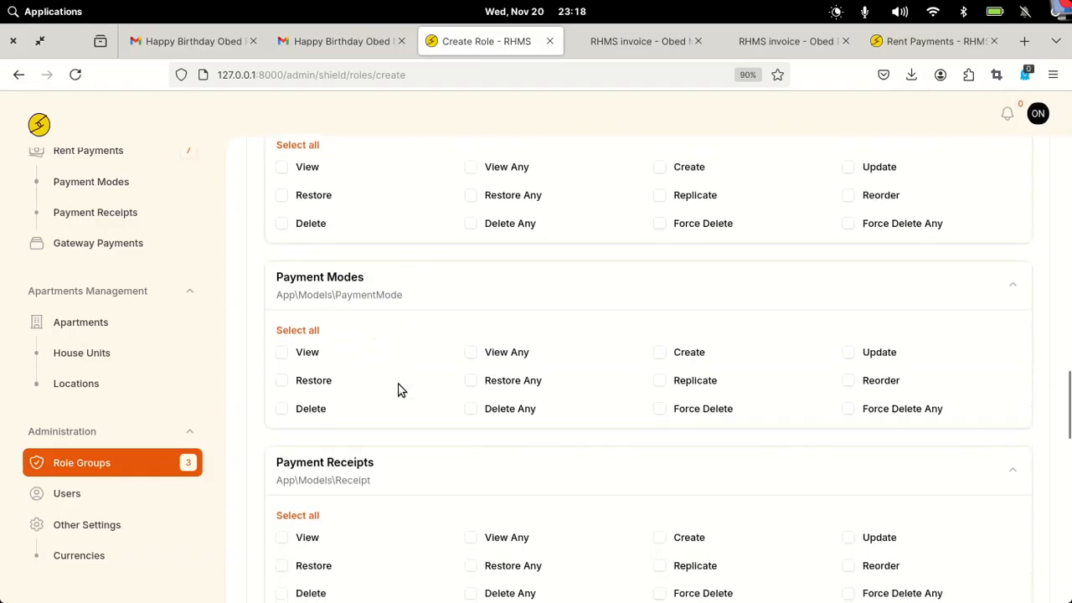
scroll(399, 389, "down", 10)
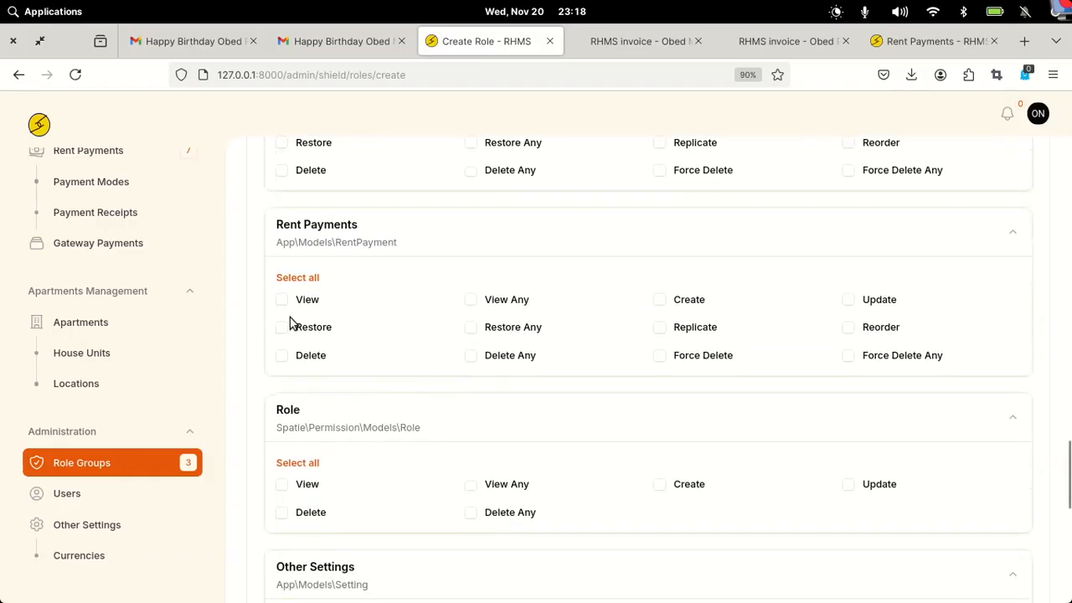
left_click(282, 301)
left_click(471, 303)
scroll(471, 305, "down", 2)
scroll(470, 305, "down", 5)
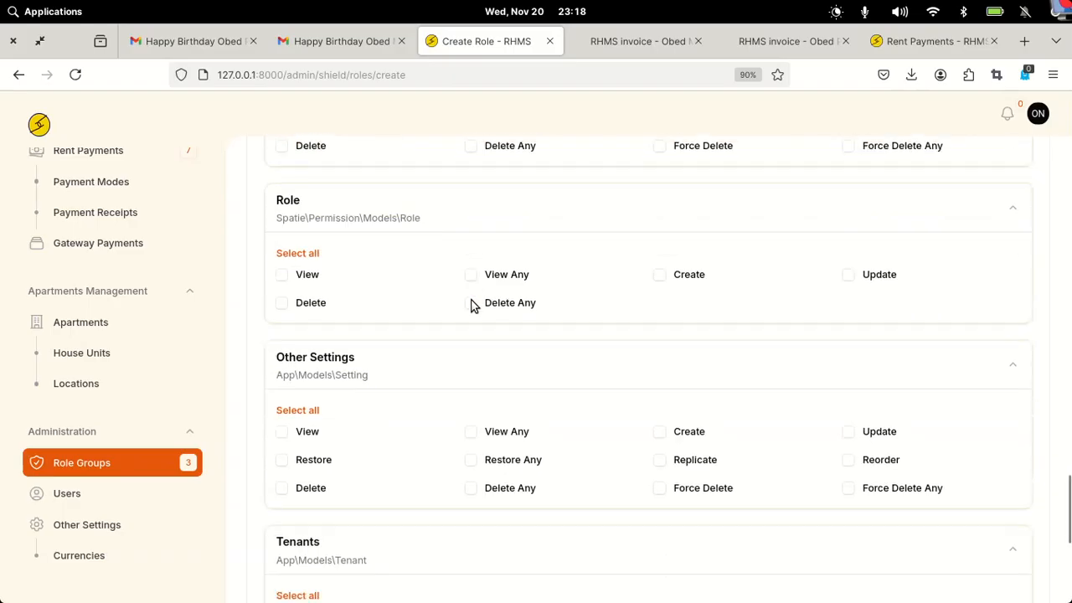
scroll(471, 305, "down", 1)
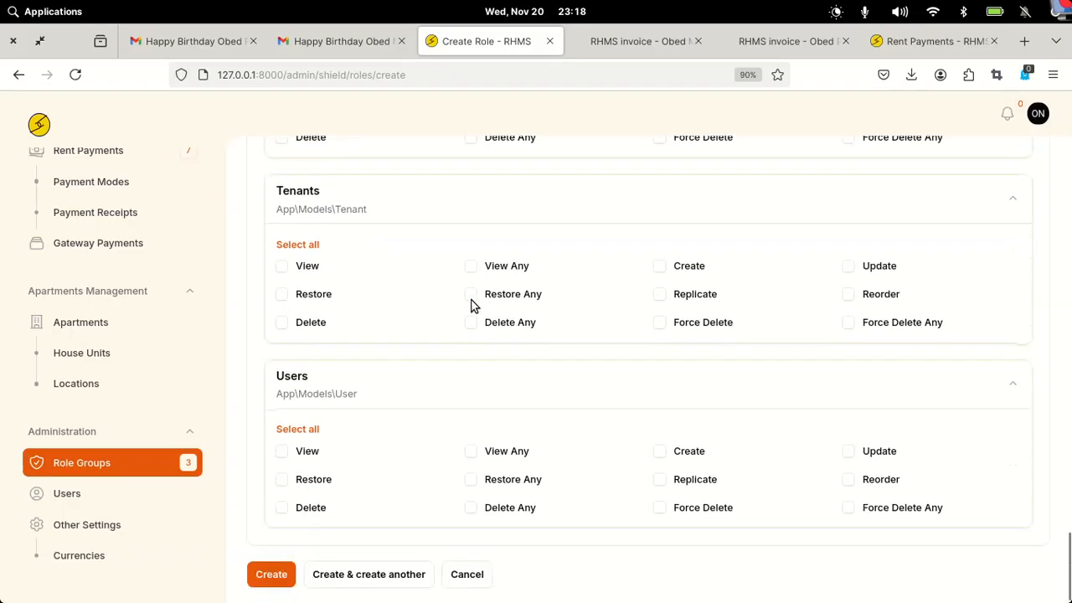
left_click(284, 245)
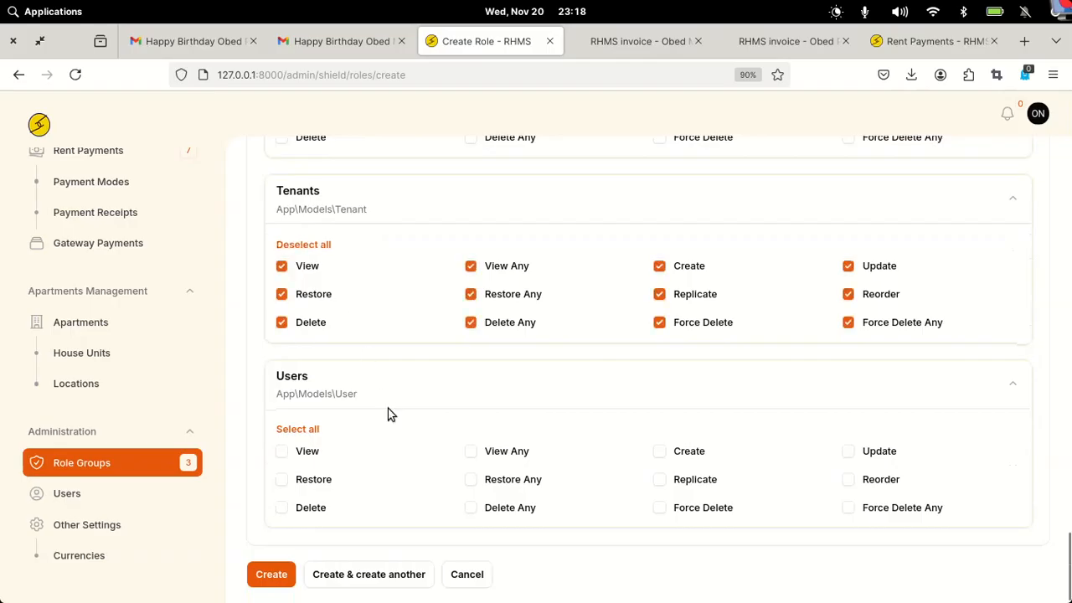
scroll(388, 414, "down", 1)
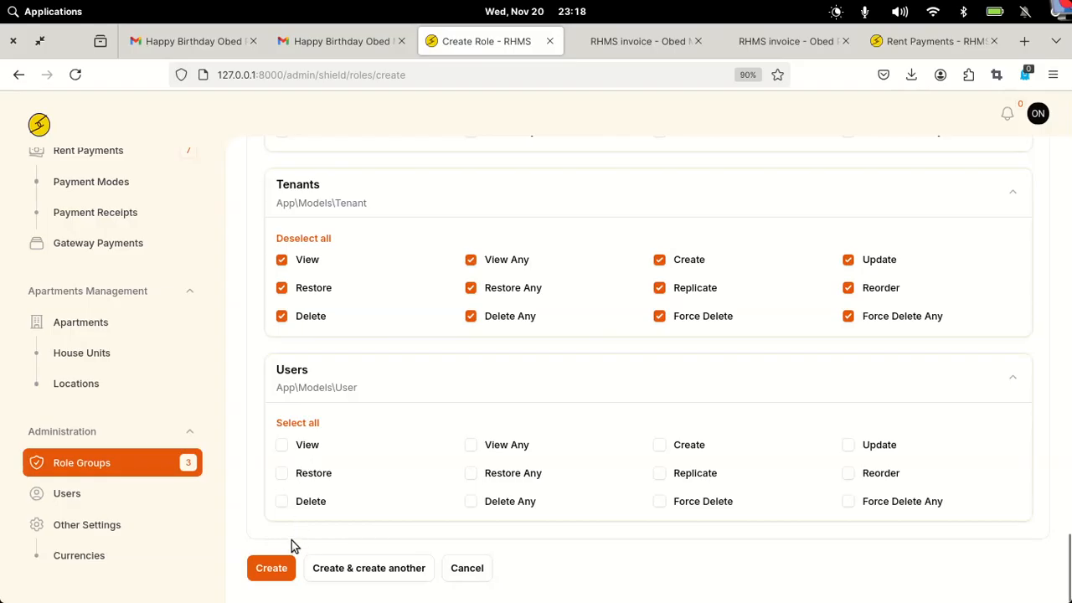
- Create the Caretaker role, then open the new-user form from the Users list
left_click(279, 568)
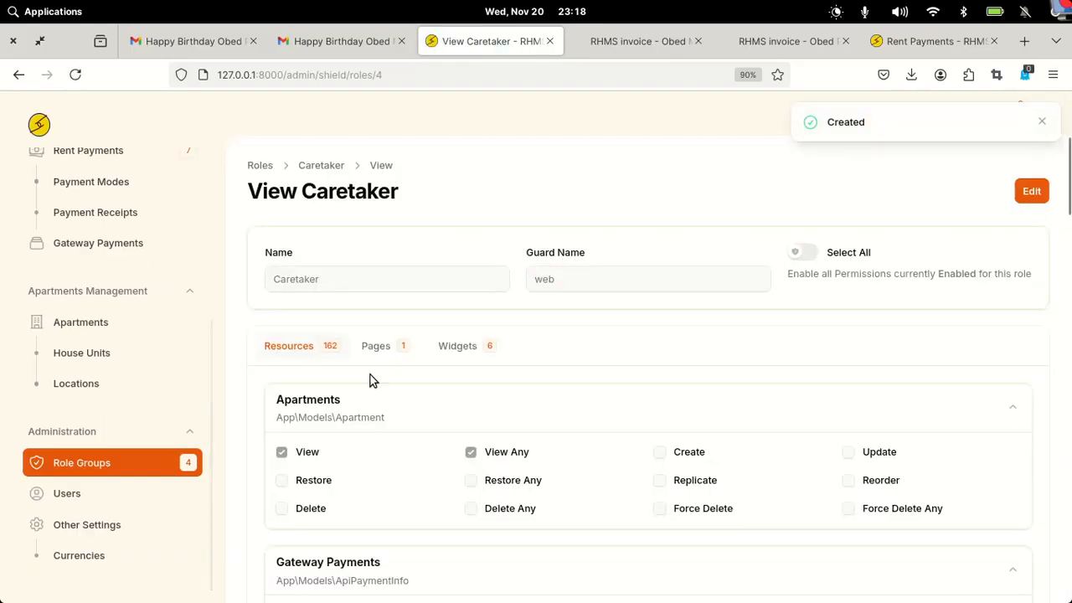
left_click(78, 500)
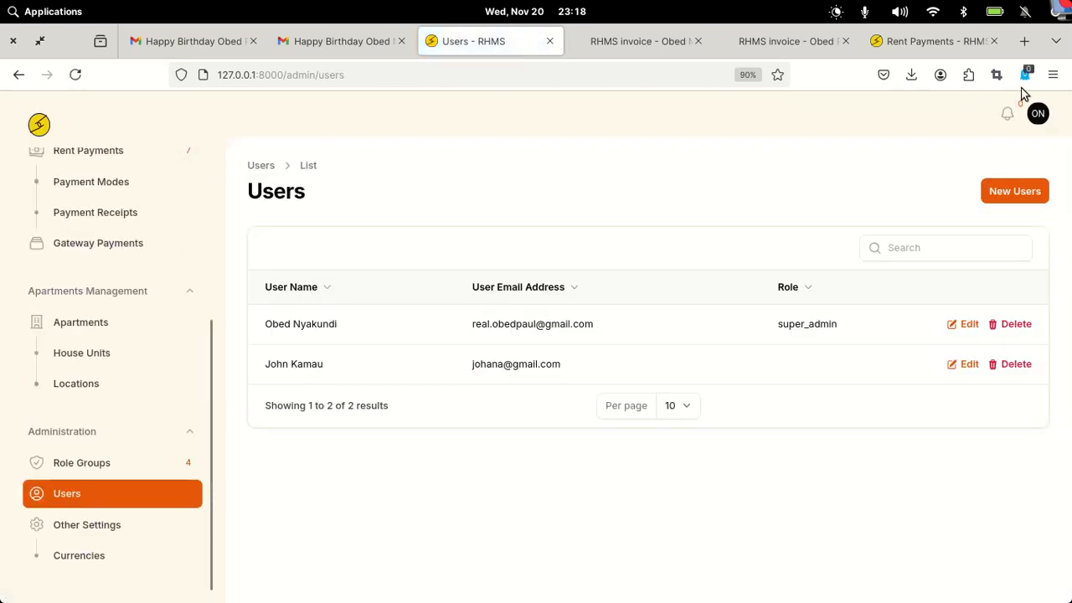
left_click(1027, 194)
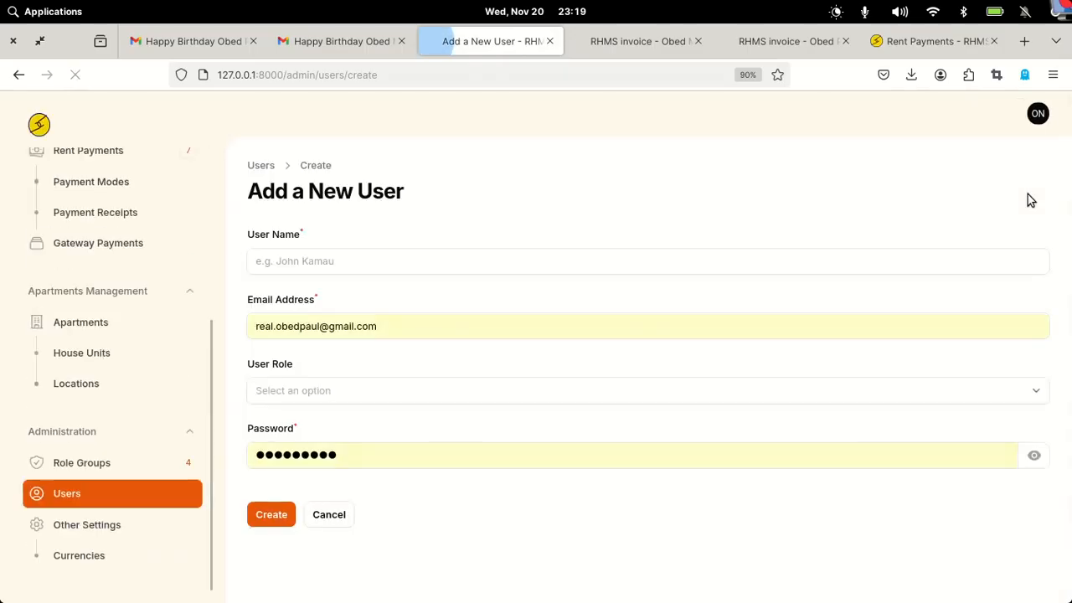
- Enter the new user's name and e-mail address and assign the Caretaker role
left_click(323, 256)
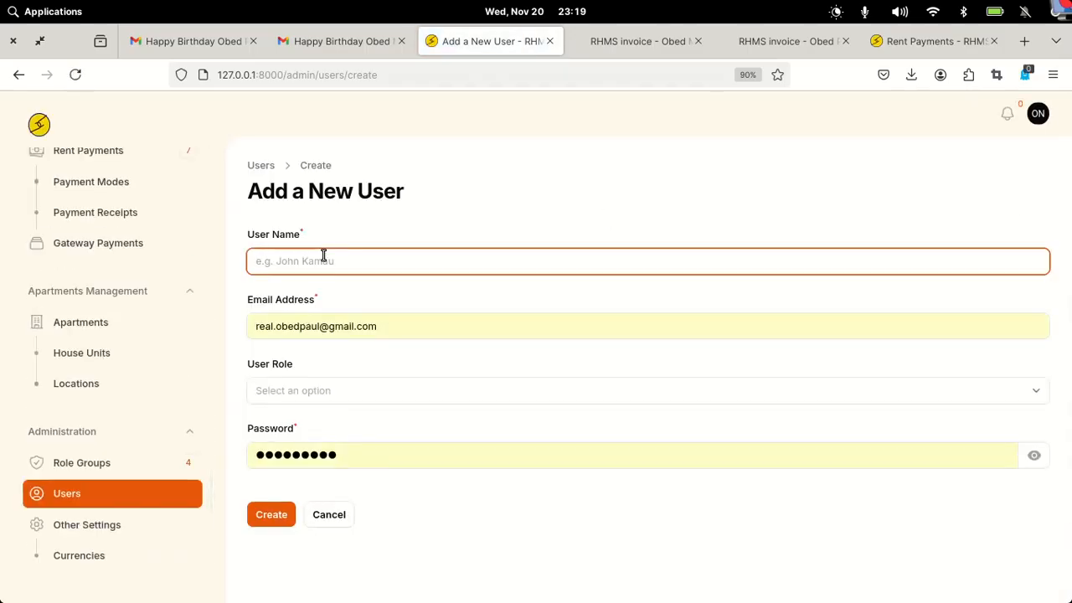
type("Some User")
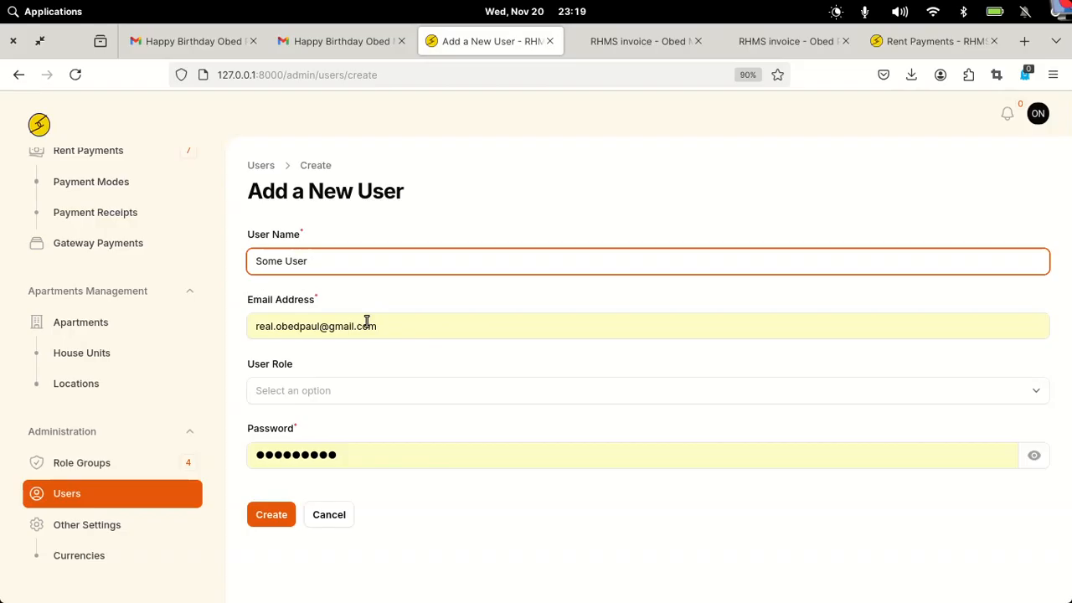
left_click_drag(317, 327, 205, 314)
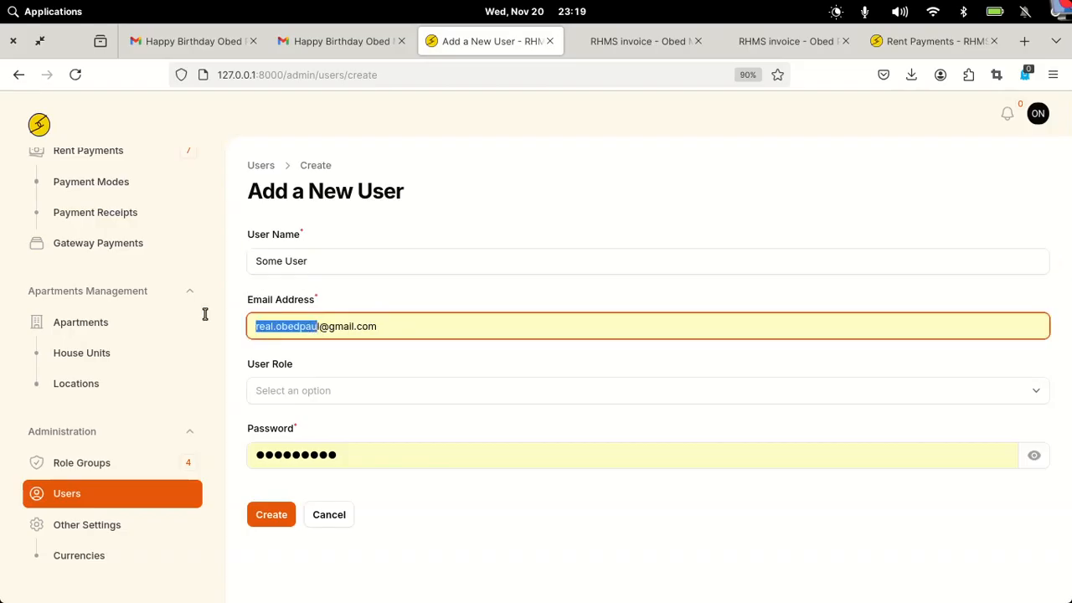
type("user")
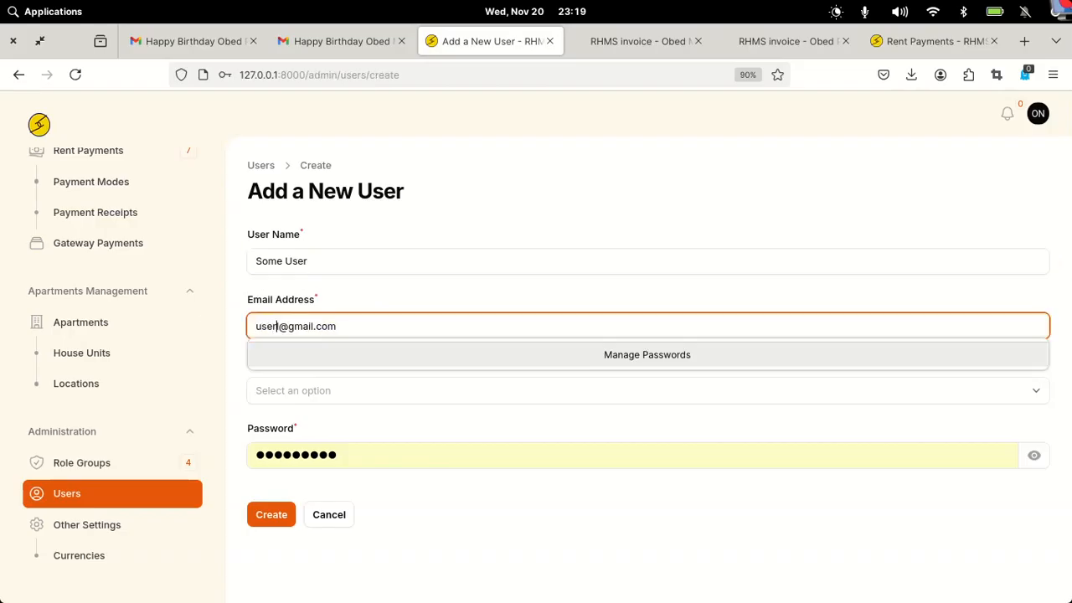
key("Delete")
left_click(315, 390)
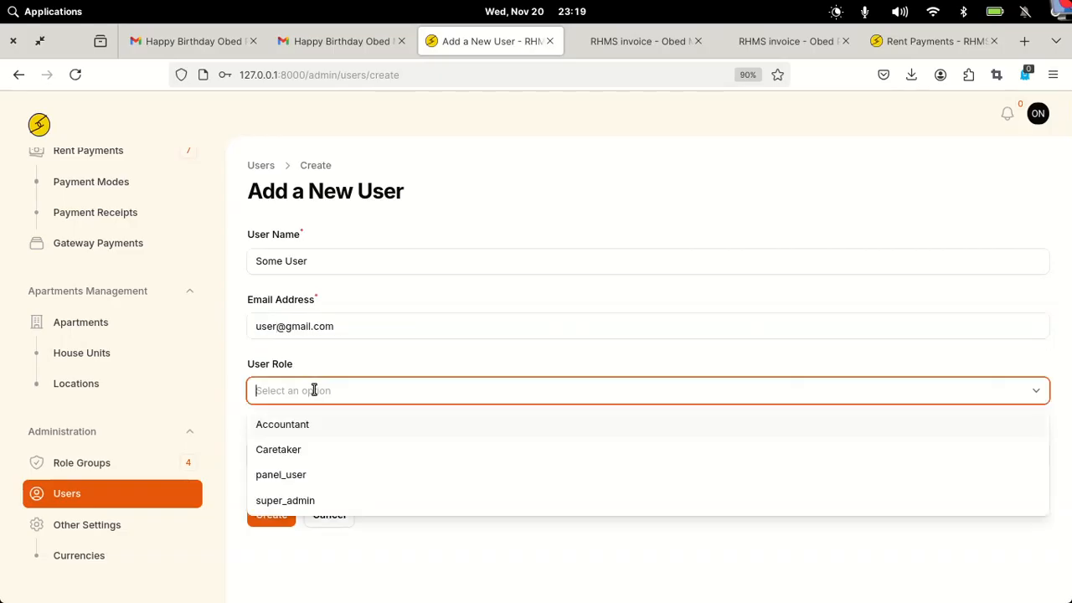
left_click(290, 454)
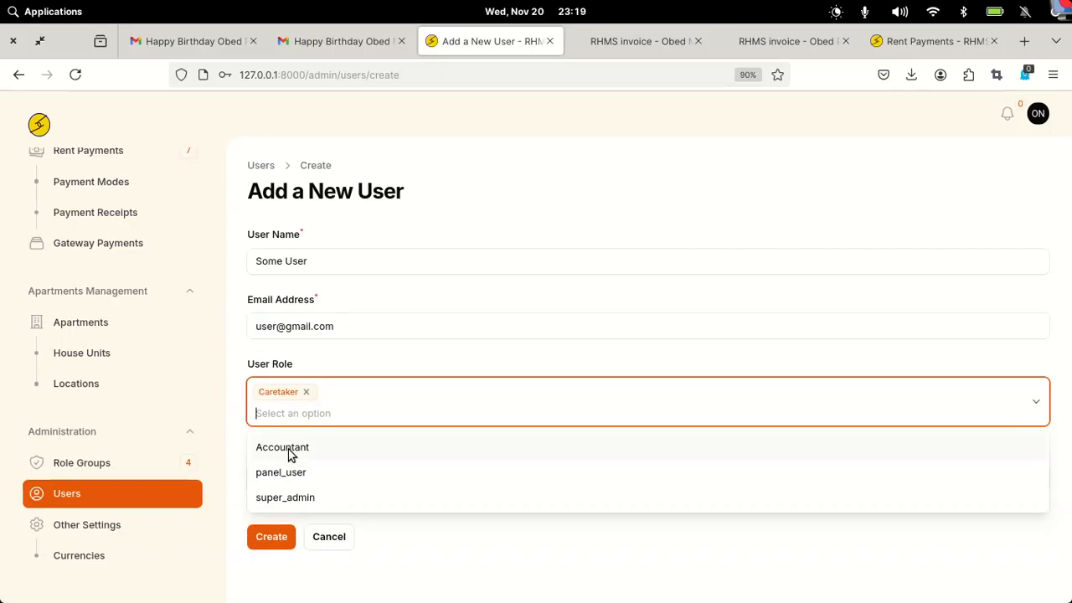
left_click(507, 366)
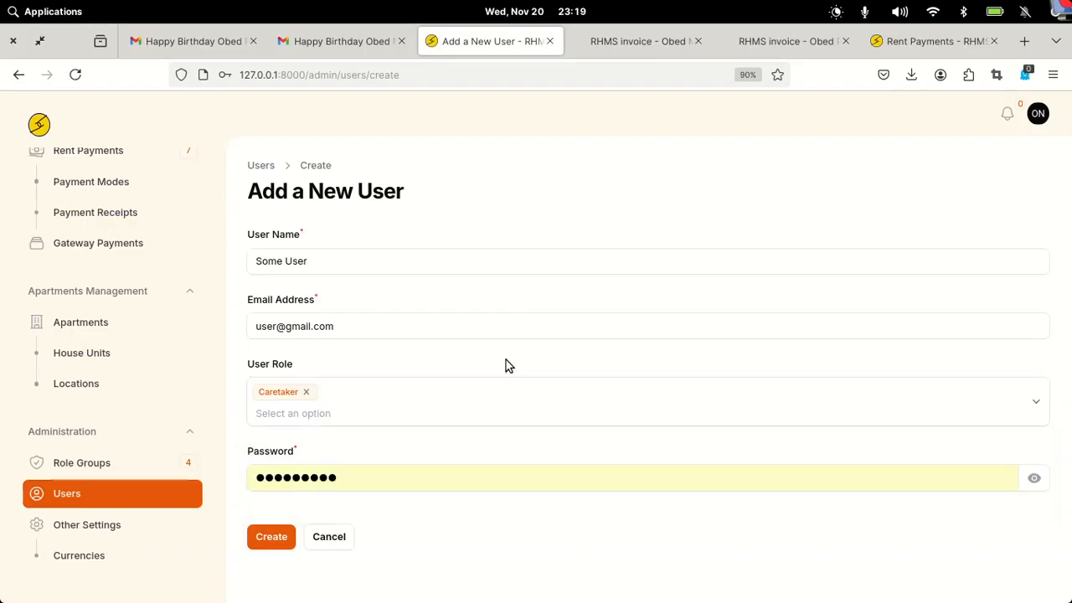
- Replace the autofilled password with the user's password and create the account
left_click_drag(349, 481, 246, 467)
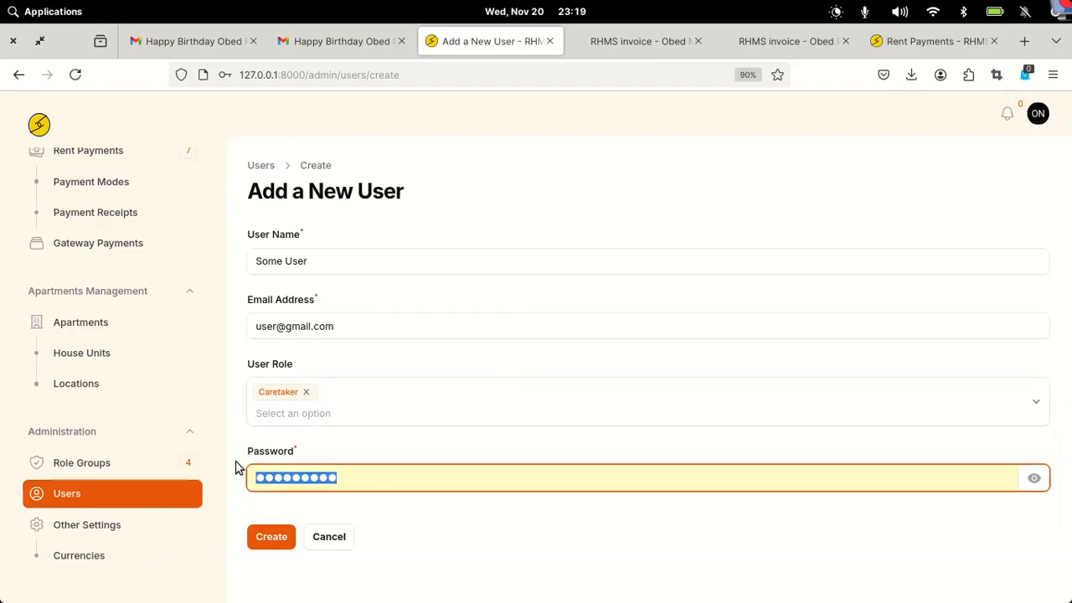
type("p")
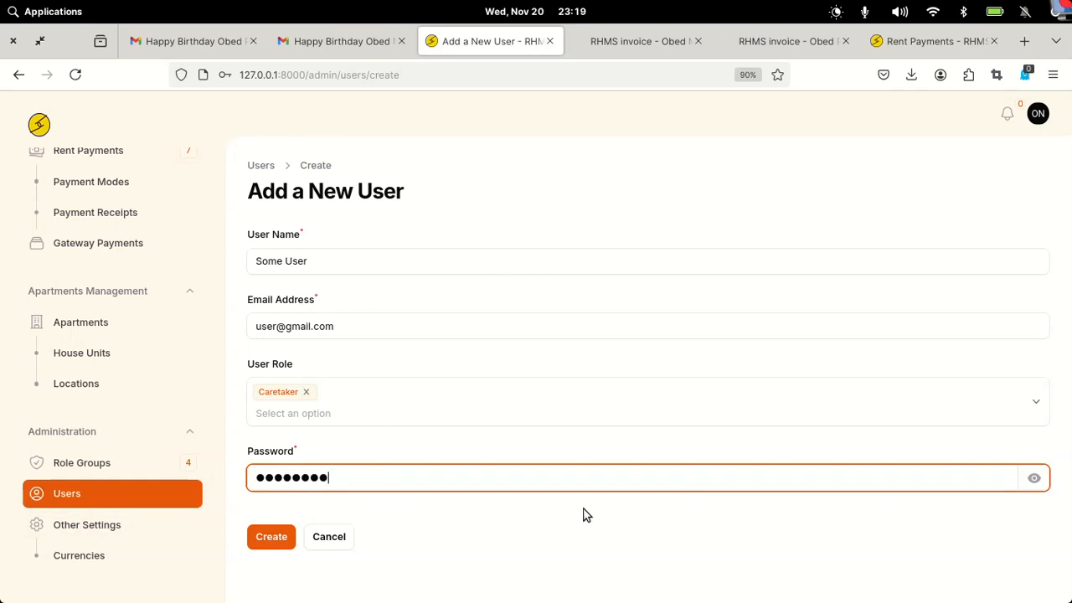
left_click_drag(331, 483, 205, 485)
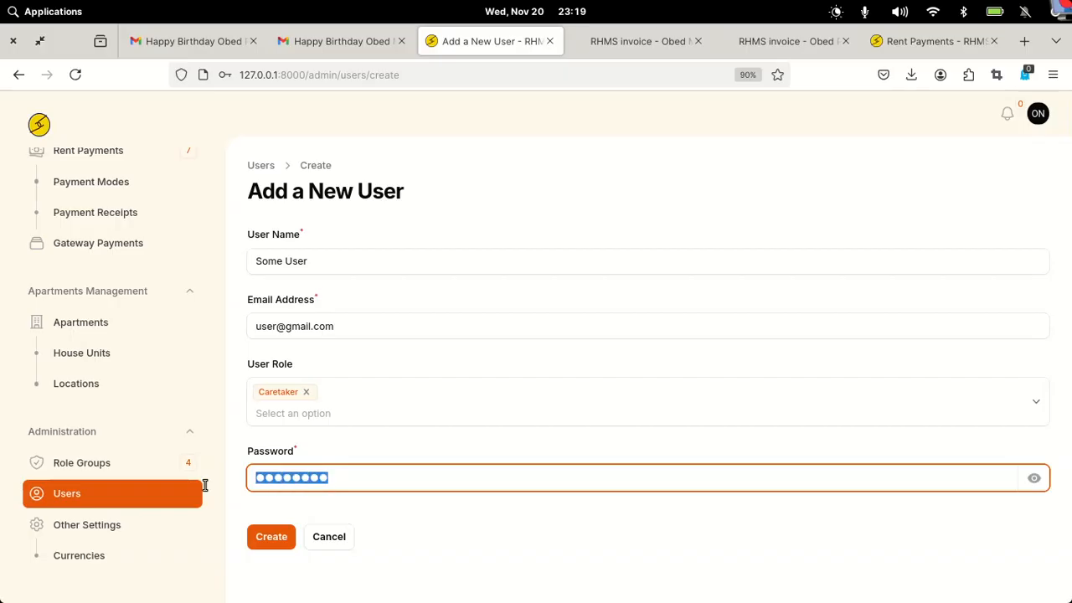
type("pa")
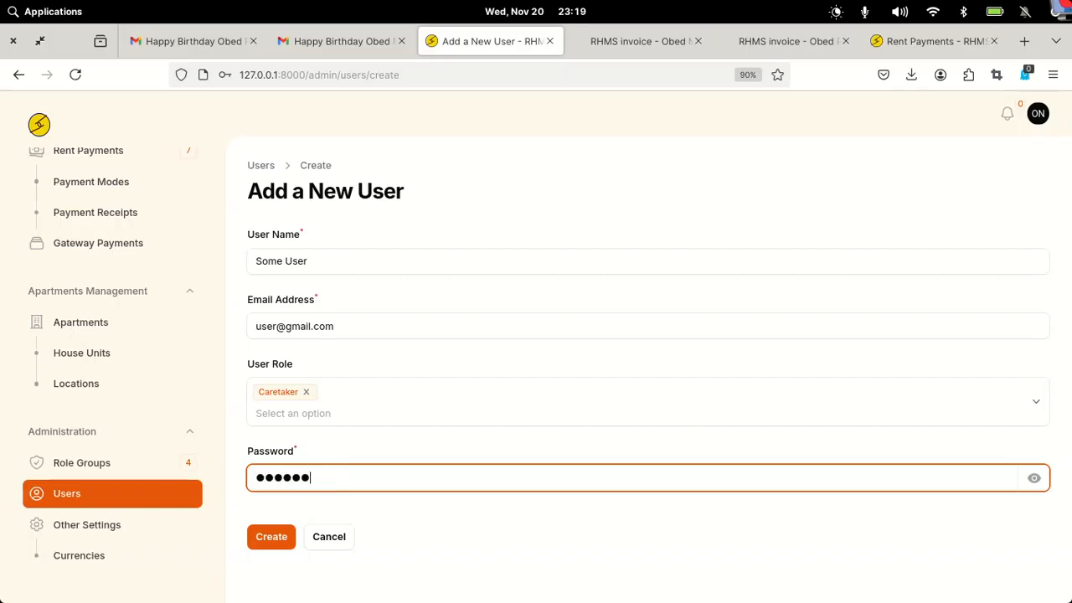
left_click(264, 538)
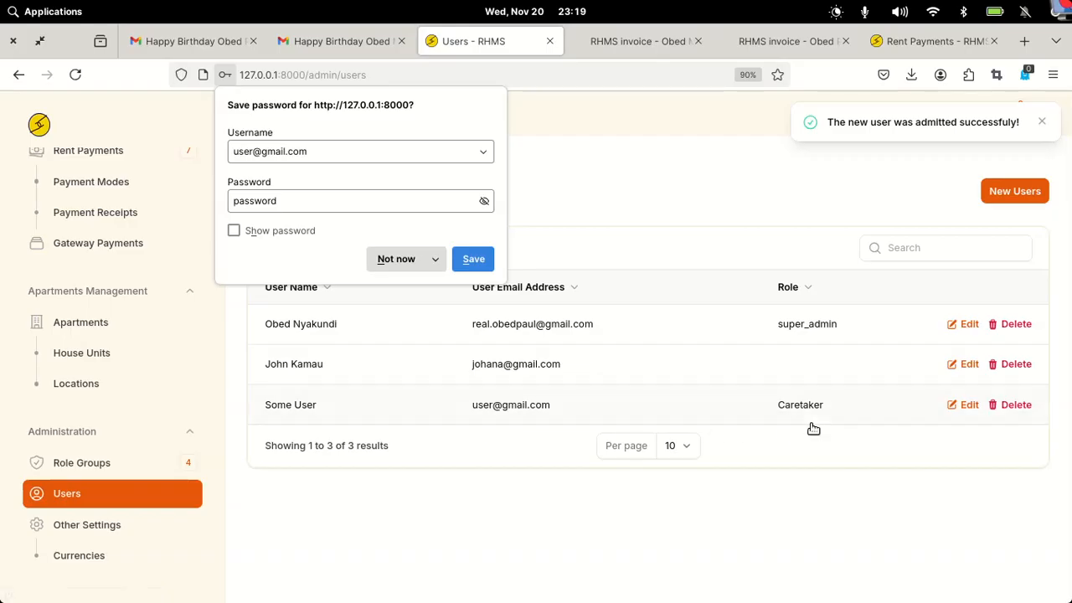
- Dismiss the password prompt and notice, then load 127.0.0.1:8000 in a new private window
left_click(903, 170)
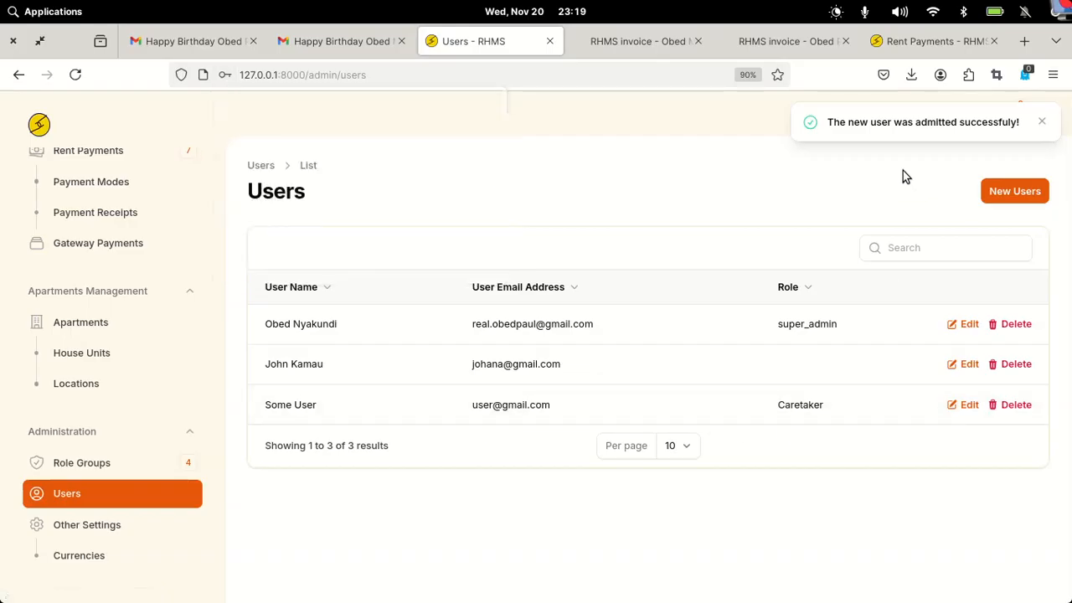
left_click(1043, 123)
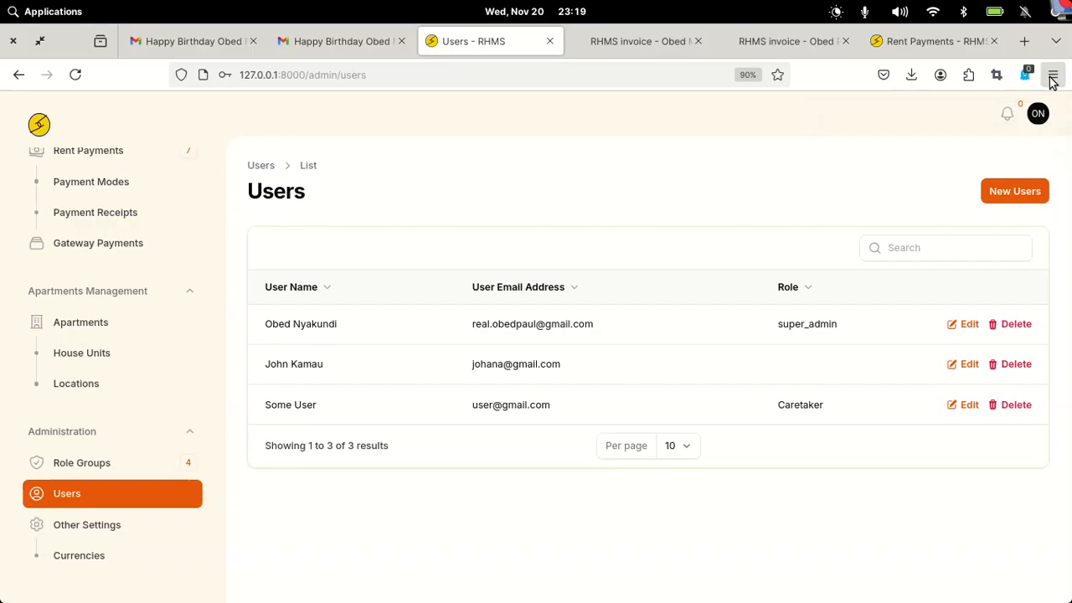
left_click(1052, 77)
left_click(939, 182)
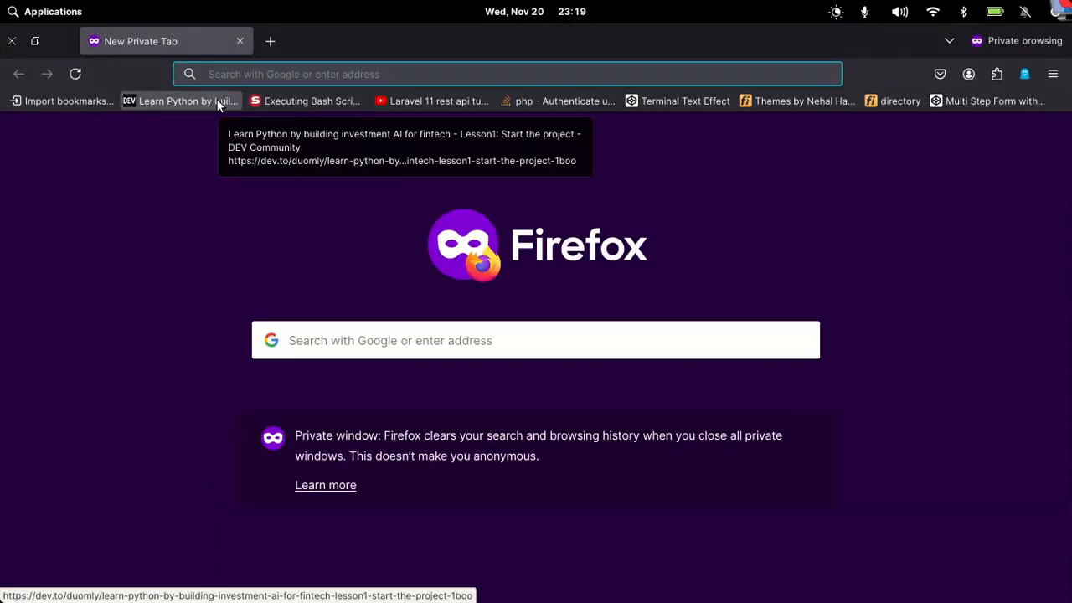
type("12")
key("Right")
key("Return")
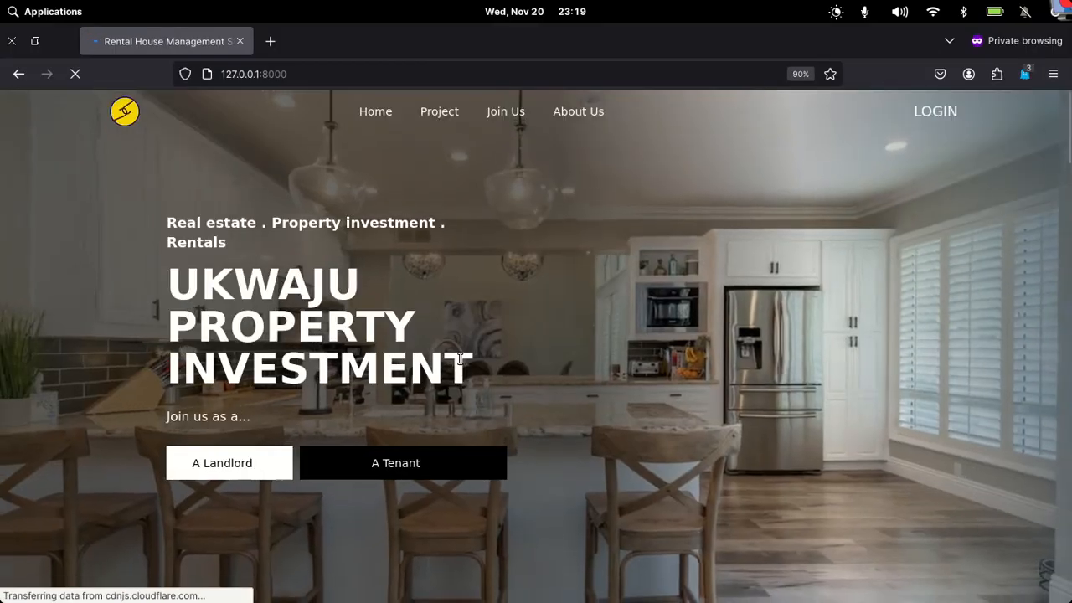
- Sign in to RHMS as the newly created user with their e-mail and password
left_click(944, 113)
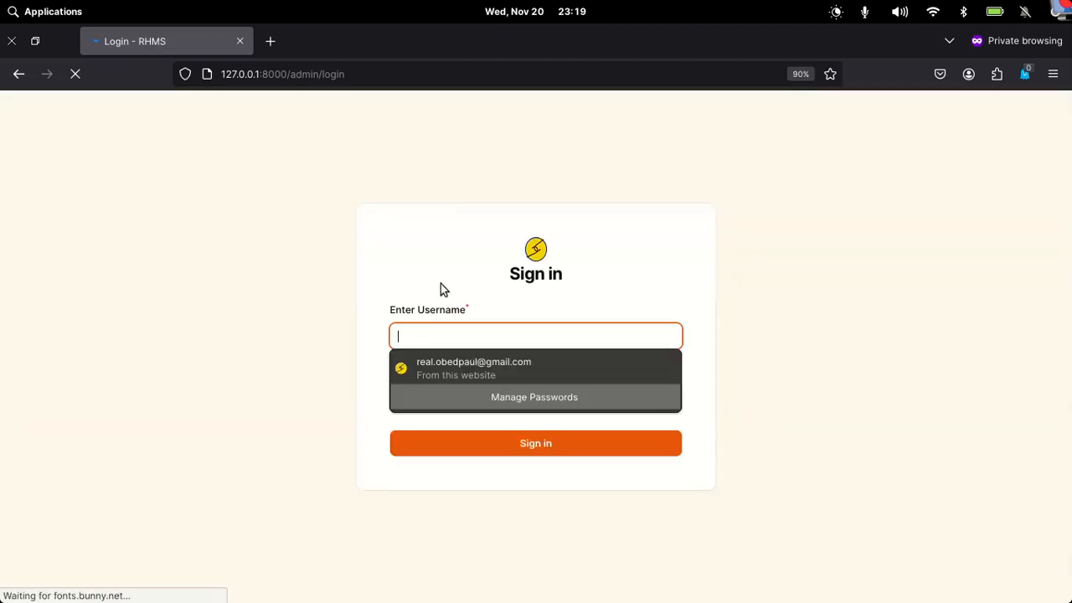
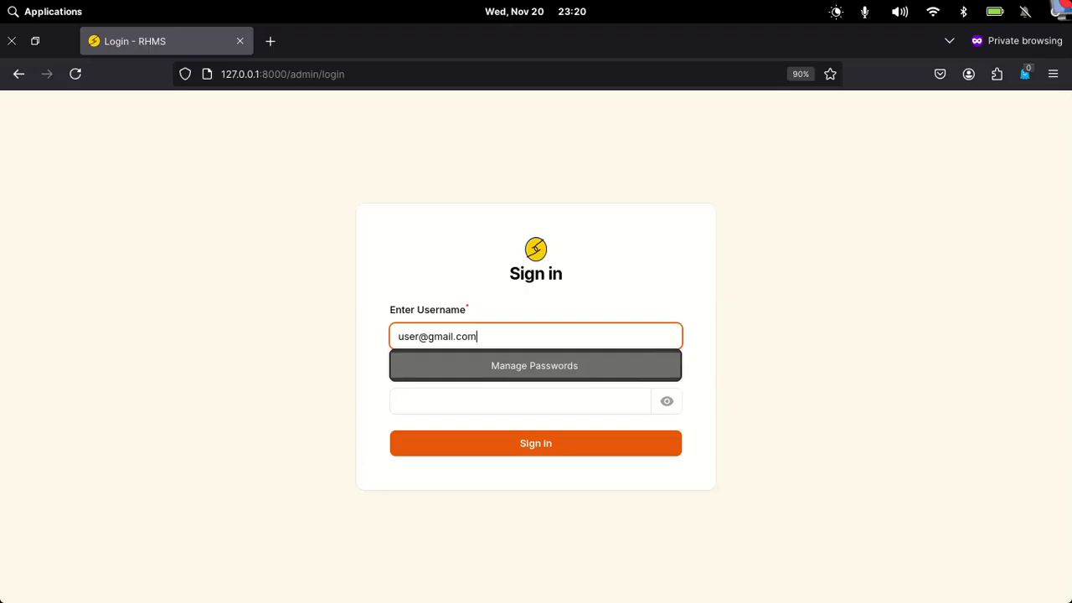
key("Tab")
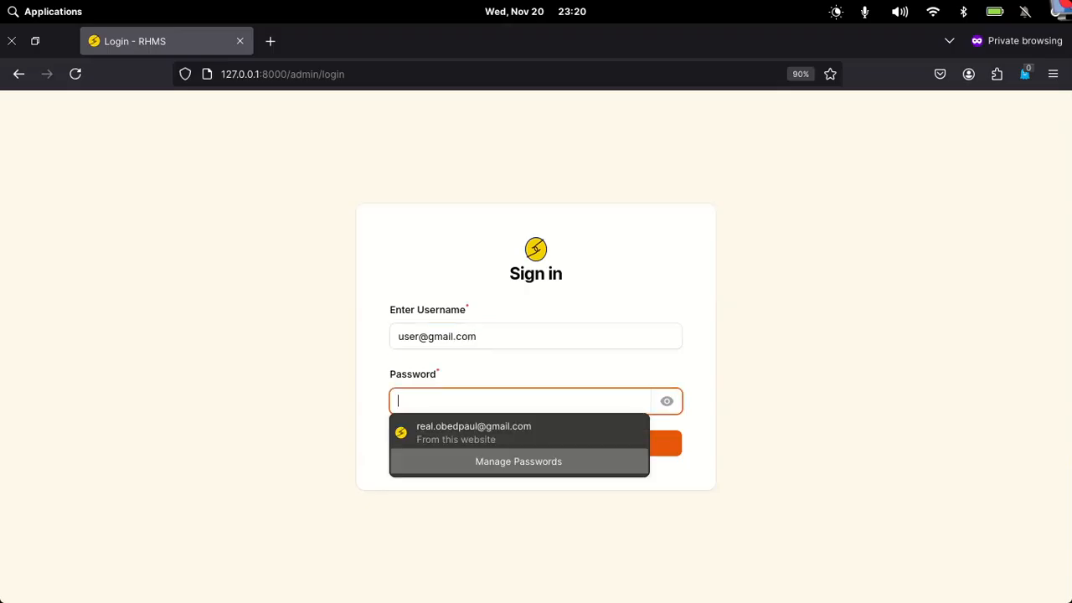
type("pa")
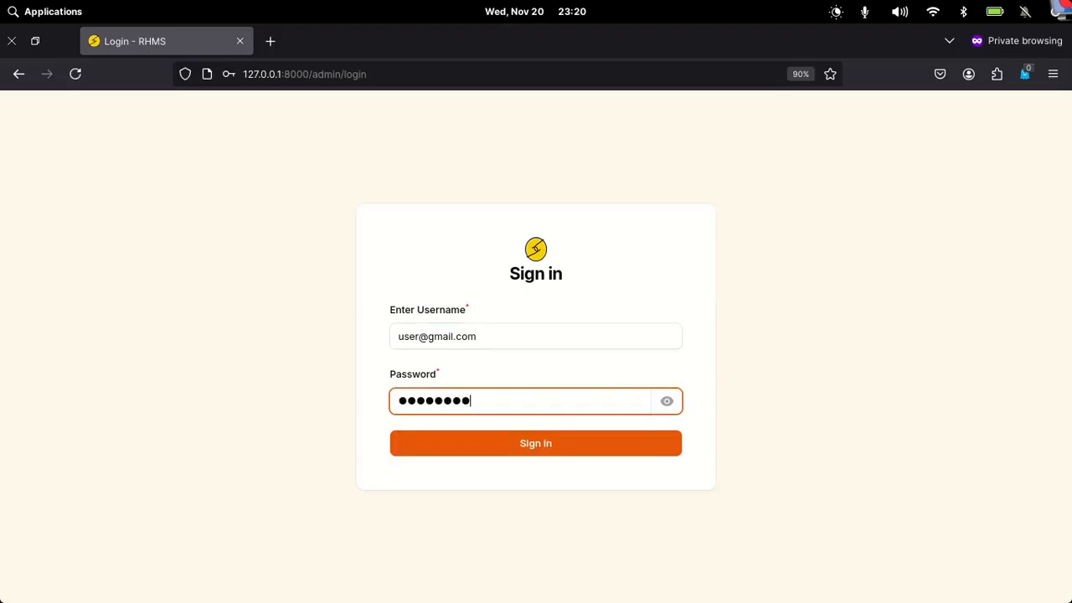
key("Return")
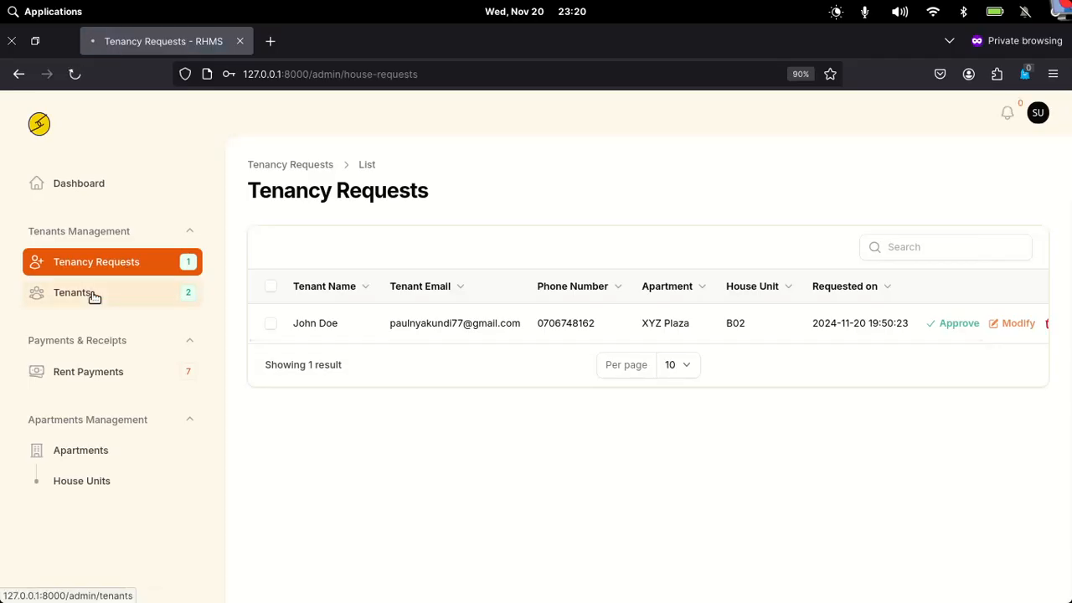
- Browse the caretaker's Tenants, Rent Payments, Apartments and House Units lists
left_click(95, 296)
left_click(100, 376)
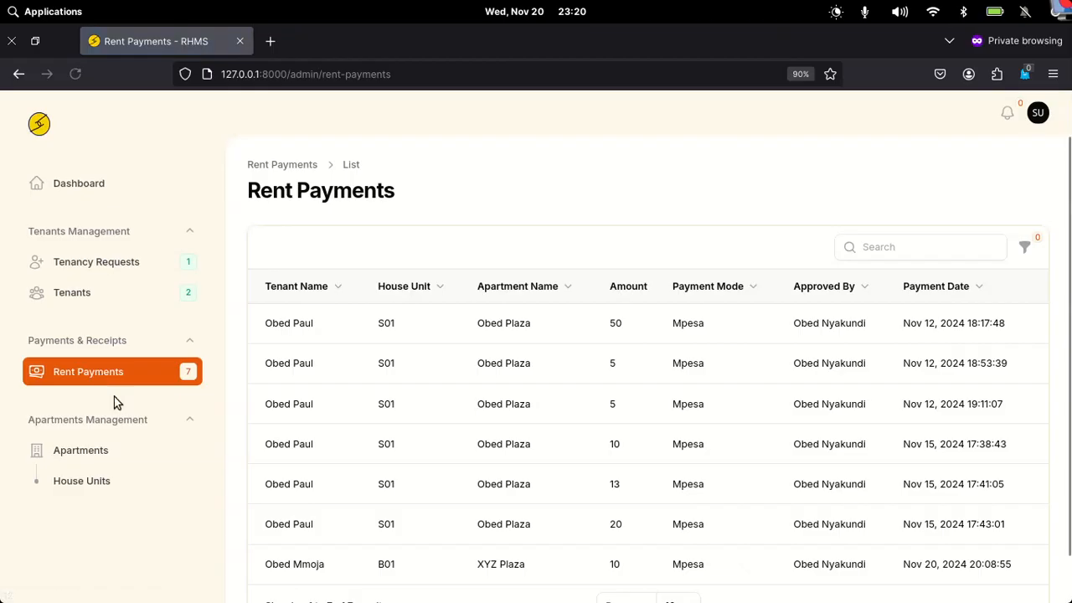
left_click(103, 453)
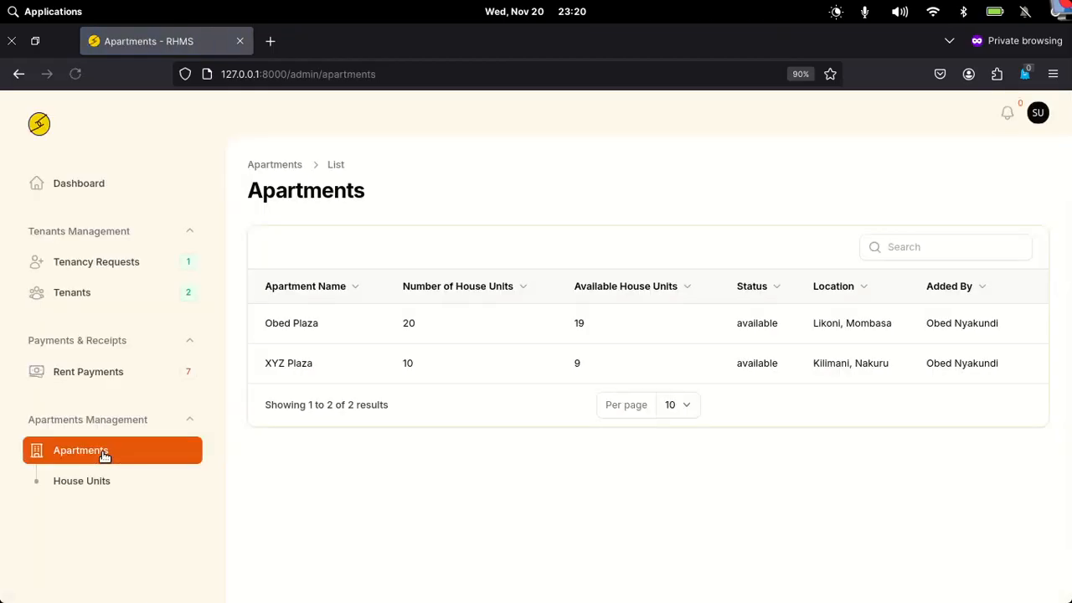
left_click(71, 480)
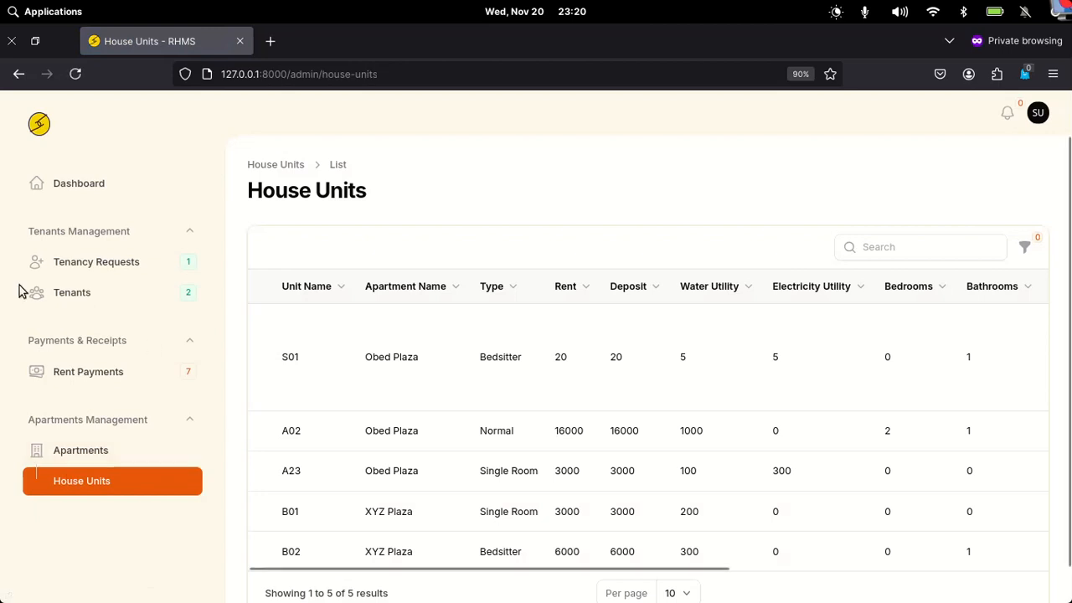
- Select all records in the two-tenant Tenants list, then return to the widget-less Dashboard
left_click(80, 296)
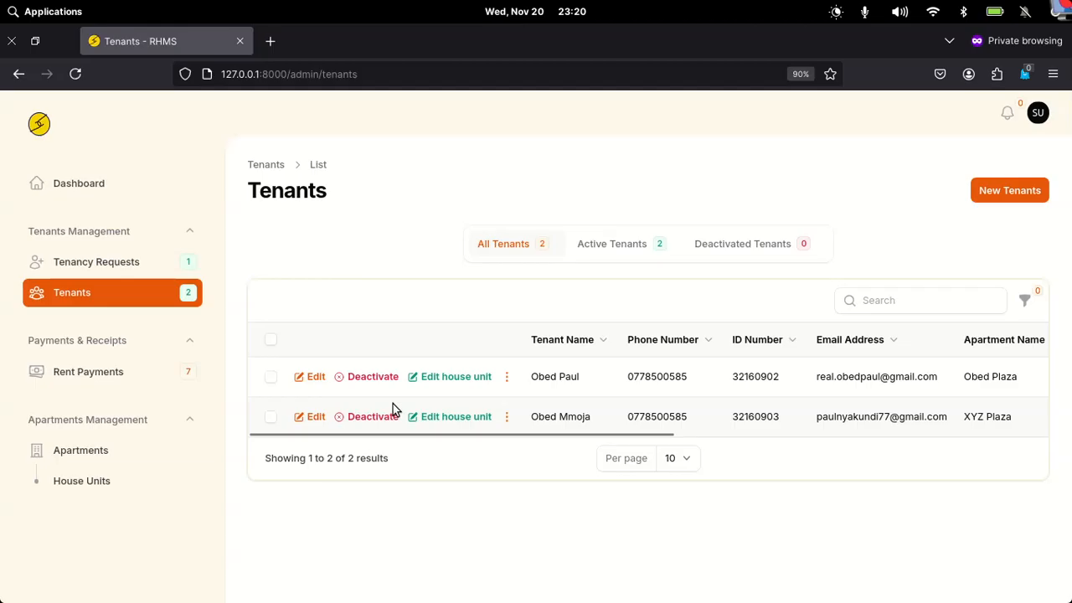
left_click(269, 343)
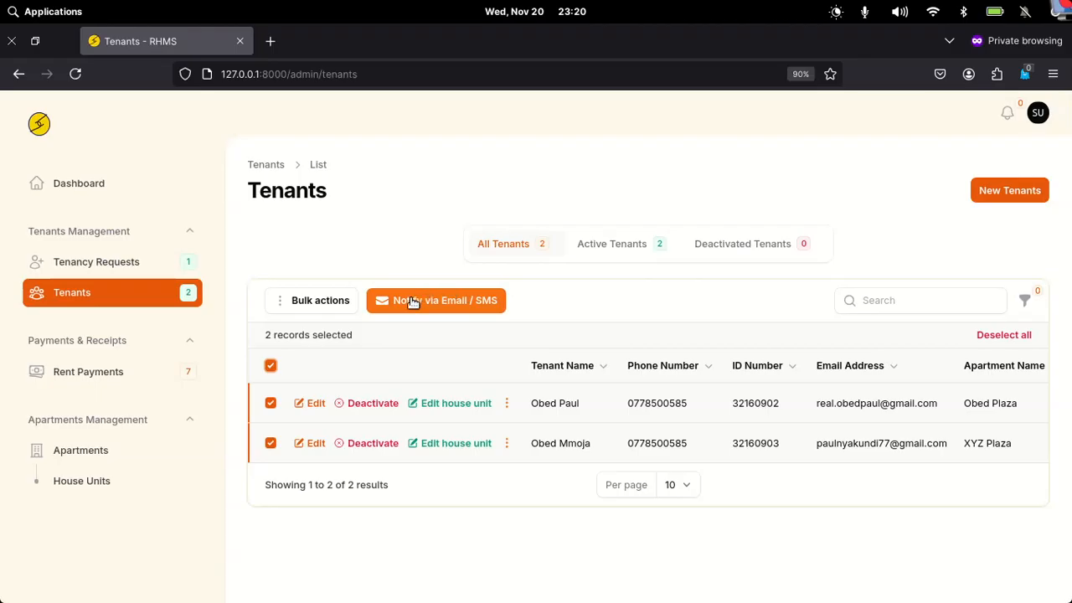
left_click(92, 180)
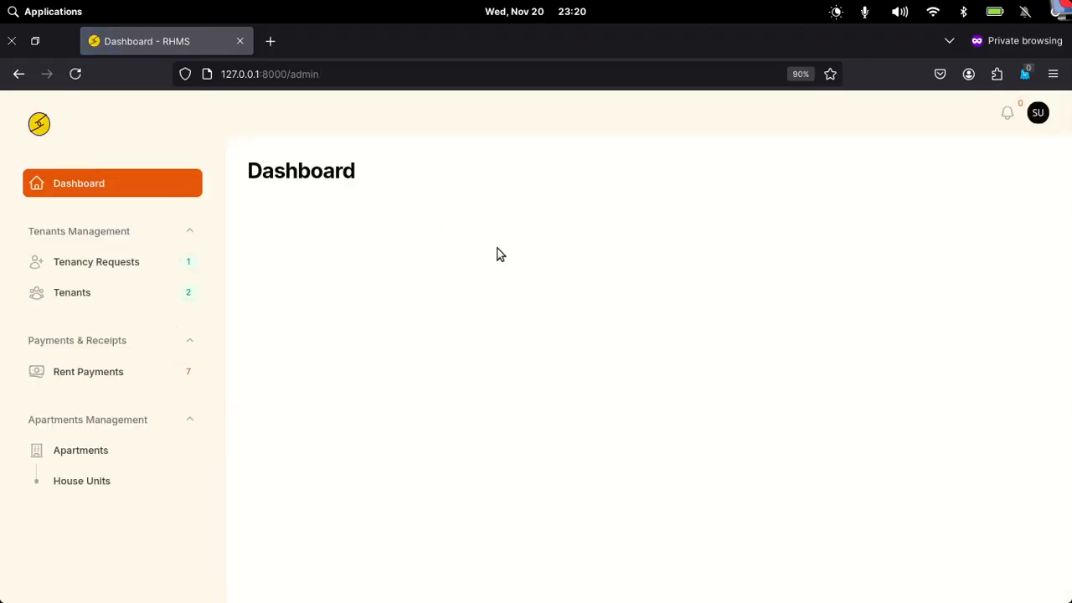
mouse_move(503, 597)
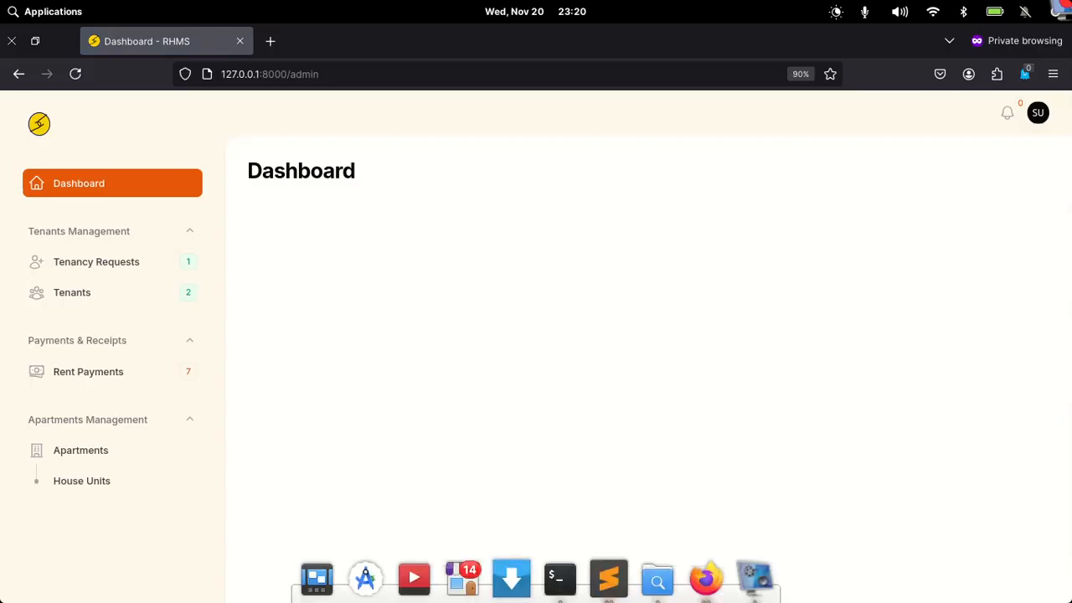
- Switch to the admin's Users window and open the Caretaker role from Role Groups for editing
right_click(703, 589)
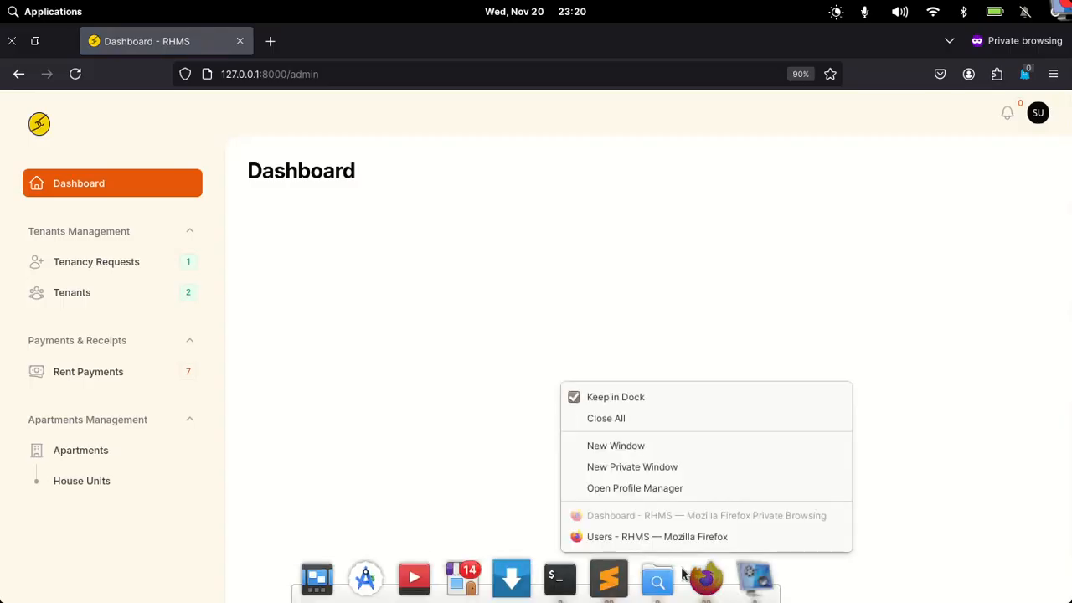
left_click(612, 537)
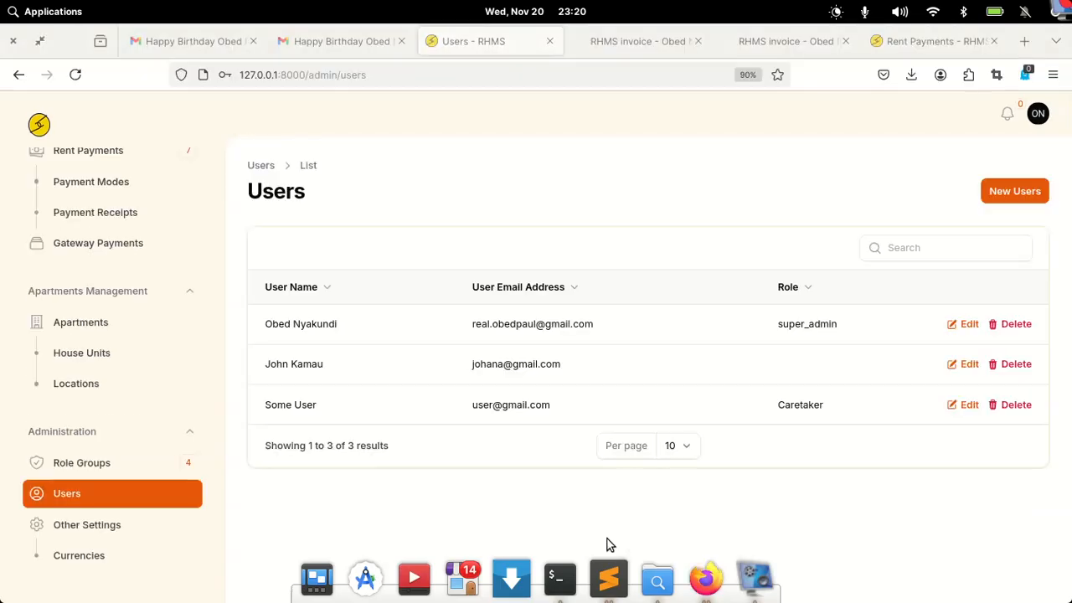
scroll(182, 182, "up", 4)
scroll(181, 182, "down", 3)
scroll(184, 186, "down", 1)
left_click(103, 461)
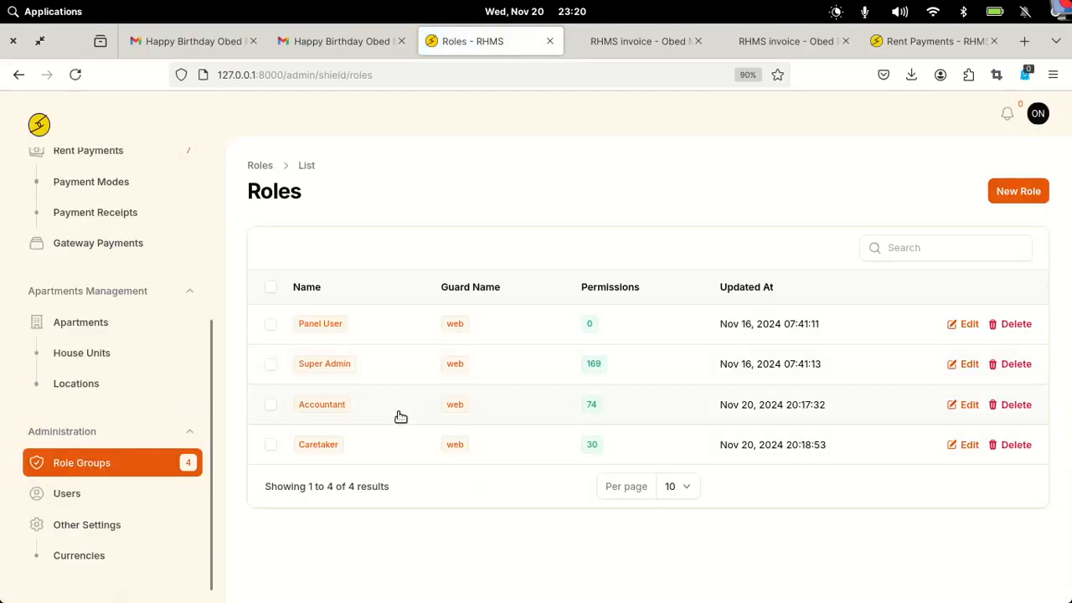
left_click(507, 446)
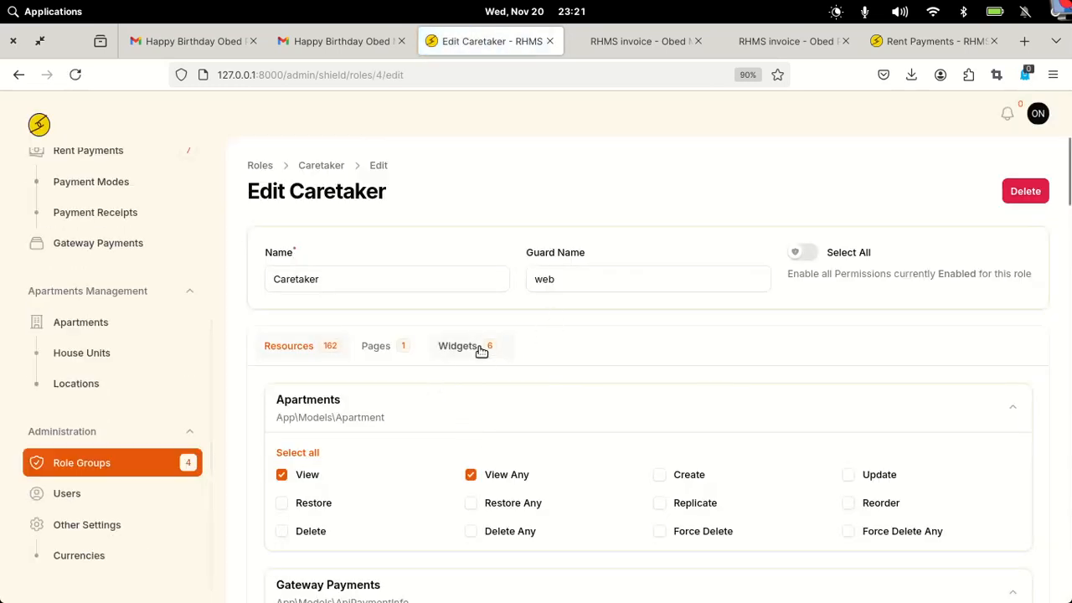
- Tick the Tenants Overview, Tenant Admitted Within The Year and Apartments Overview widgets, then save the role
left_click(479, 347)
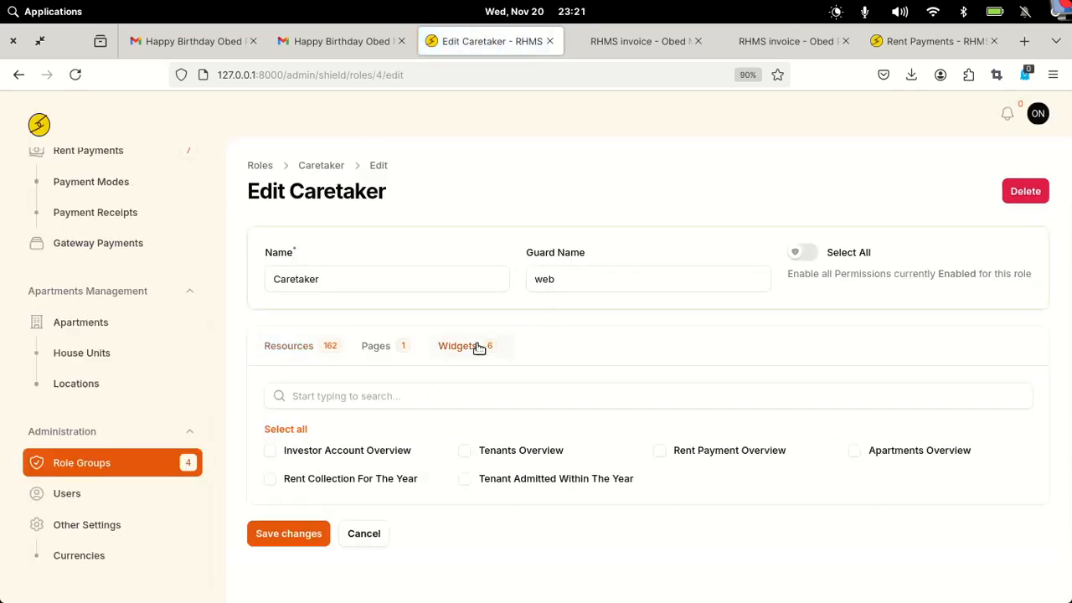
left_click(521, 453)
left_click(589, 477)
left_click(895, 454)
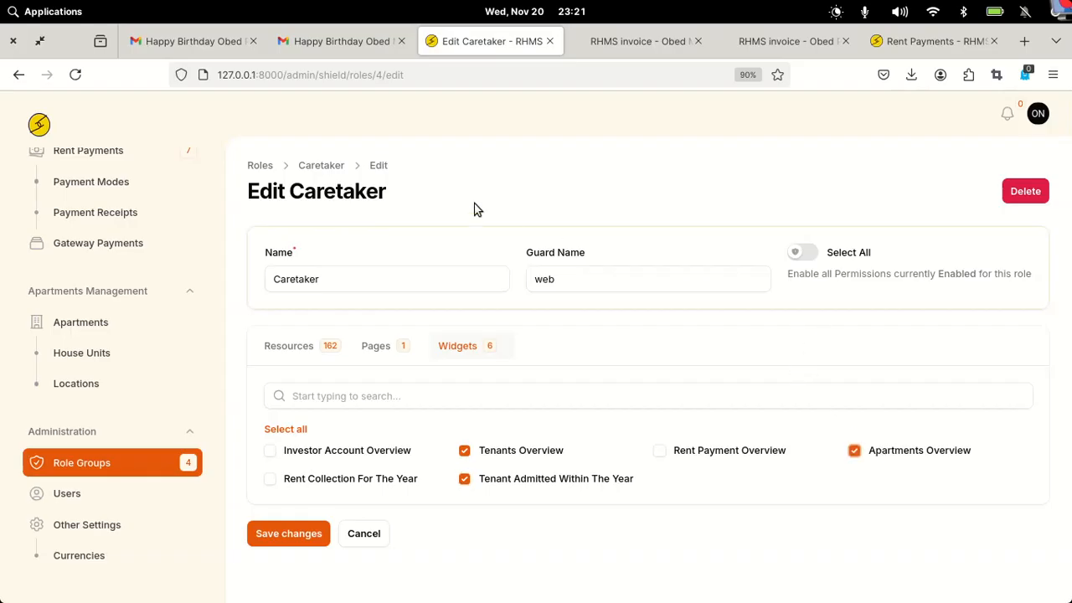
left_click(266, 534)
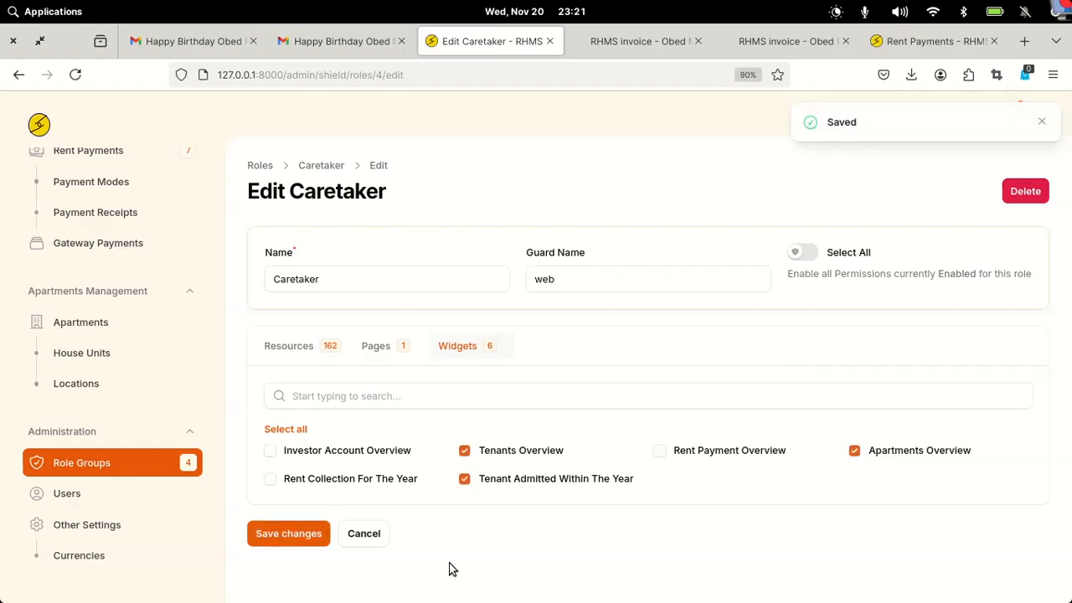
- Reload the caretaker's private Dashboard window to show tenant and apartment counts and the admissions chart
mouse_move(754, 593)
right_click(706, 581)
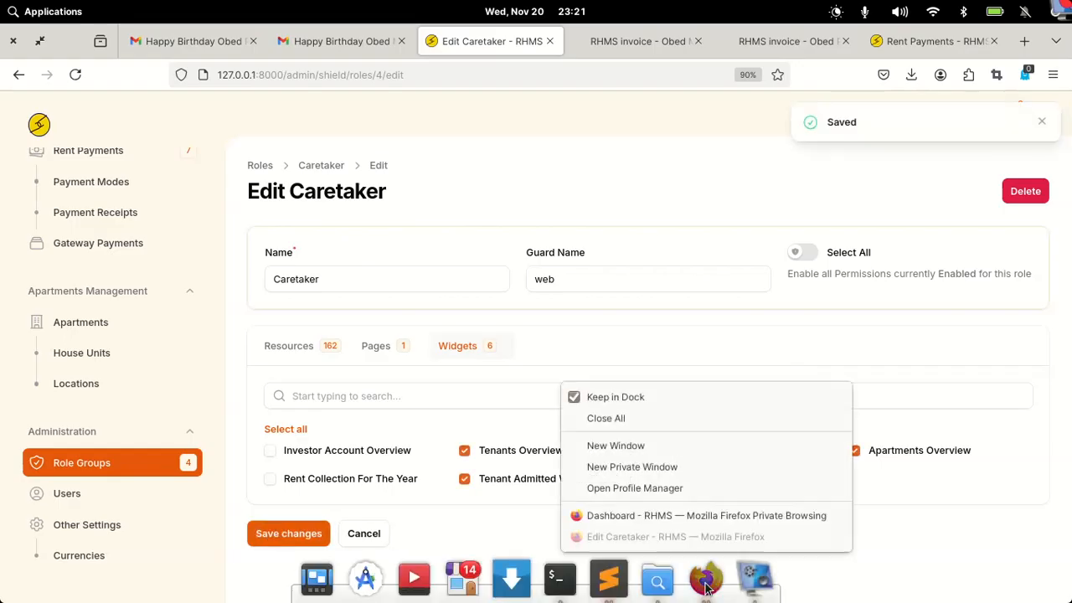
left_click(666, 515)
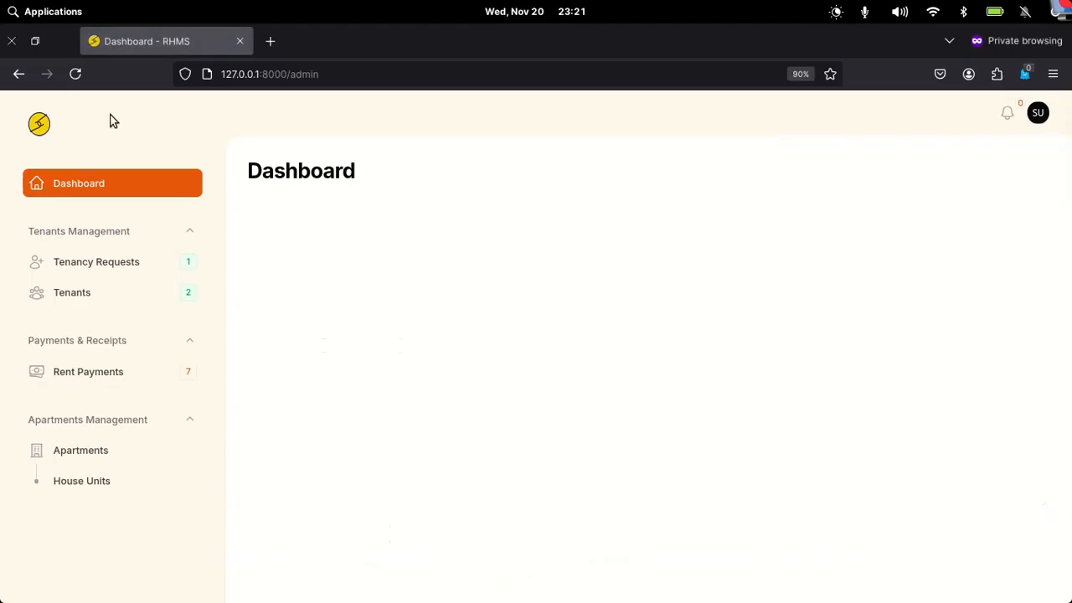
left_click(78, 84)
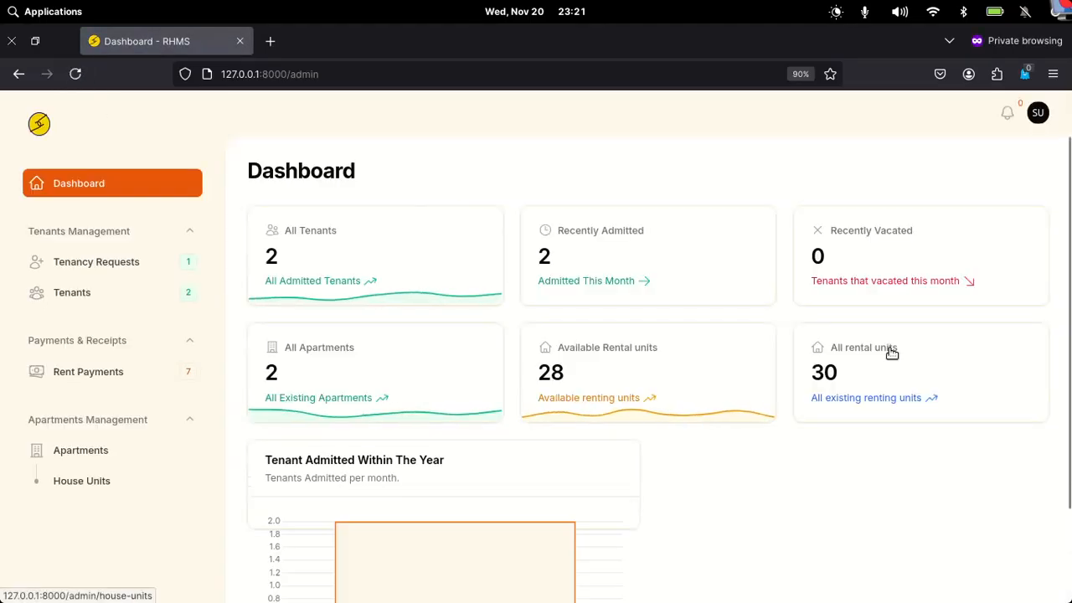
scroll(892, 353, "down", 2)
scroll(892, 353, "up", 2)
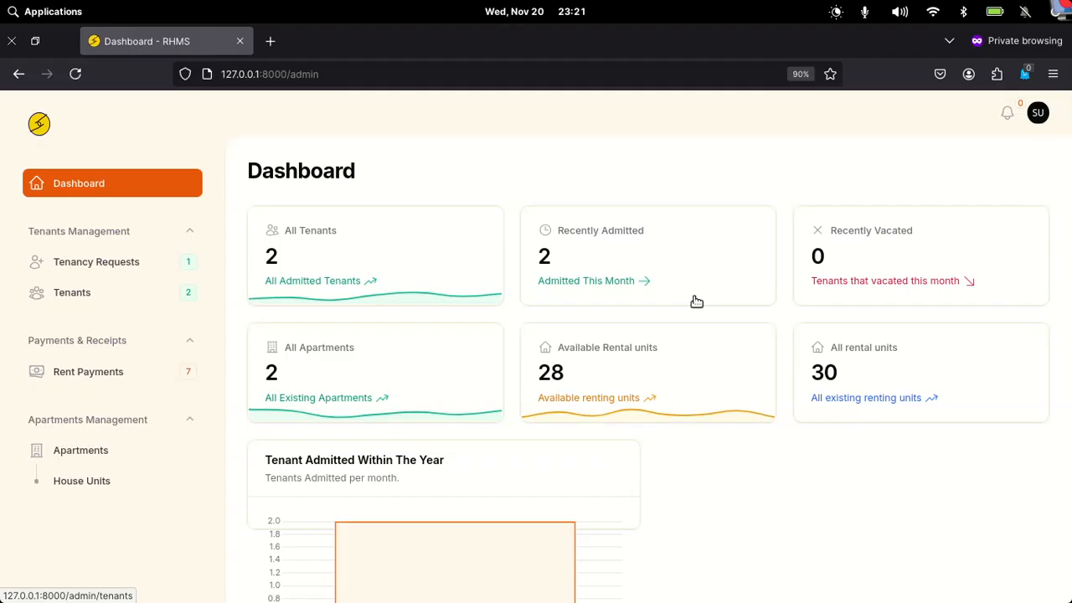
- Switch to the dark theme and back to light, then open the Themes appearance page
left_click(1039, 122)
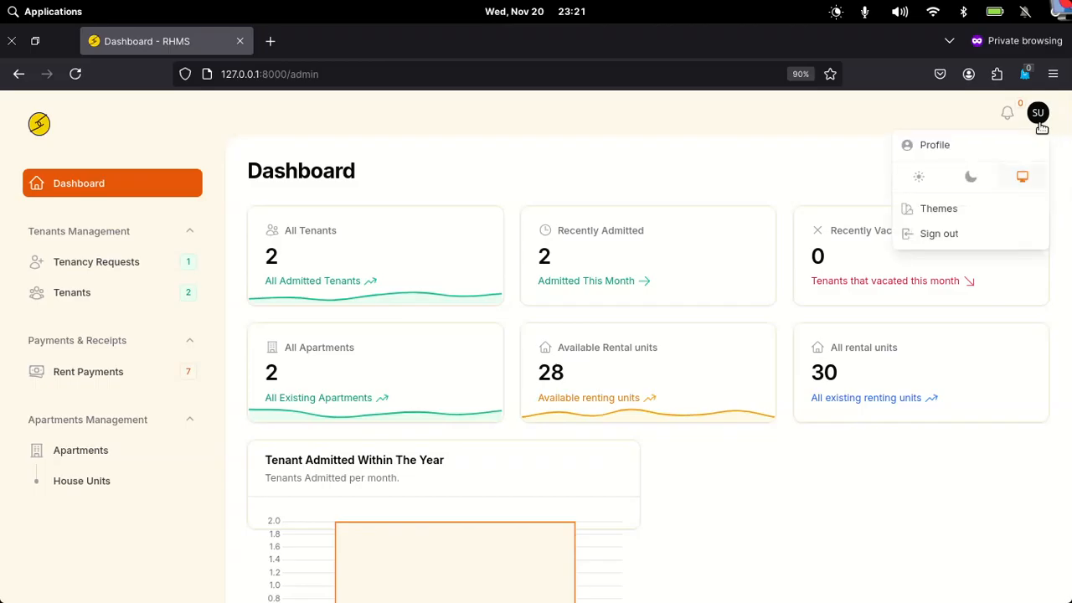
left_click(973, 178)
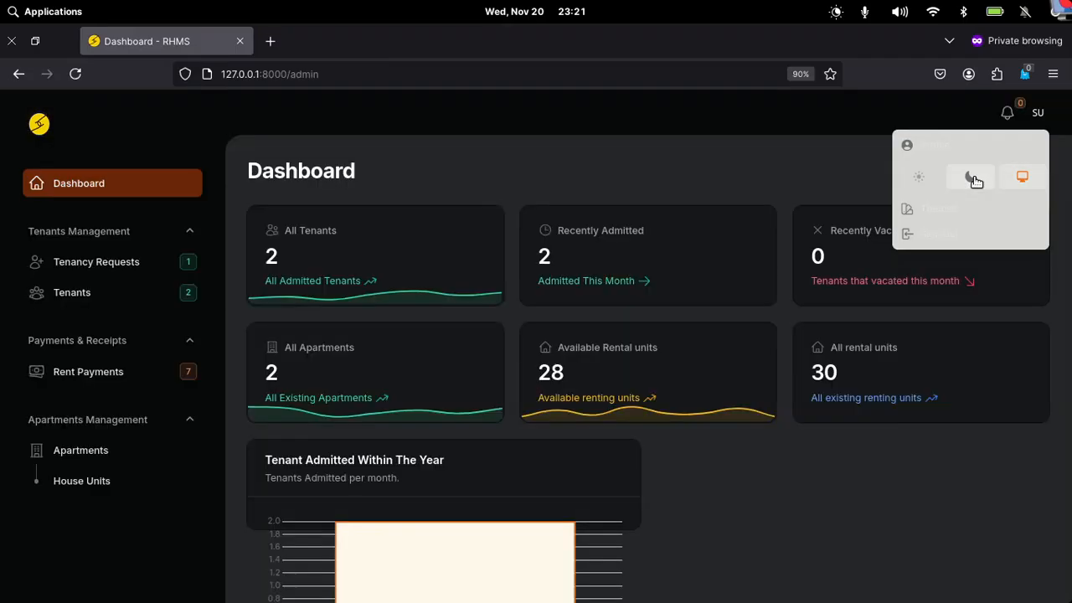
left_click(1031, 121)
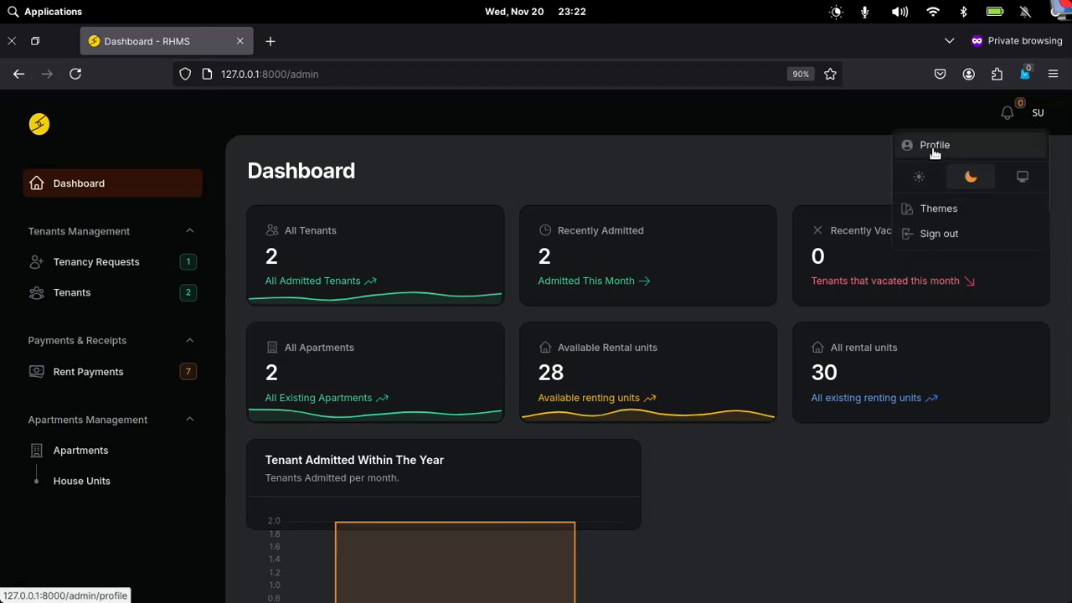
left_click(921, 172)
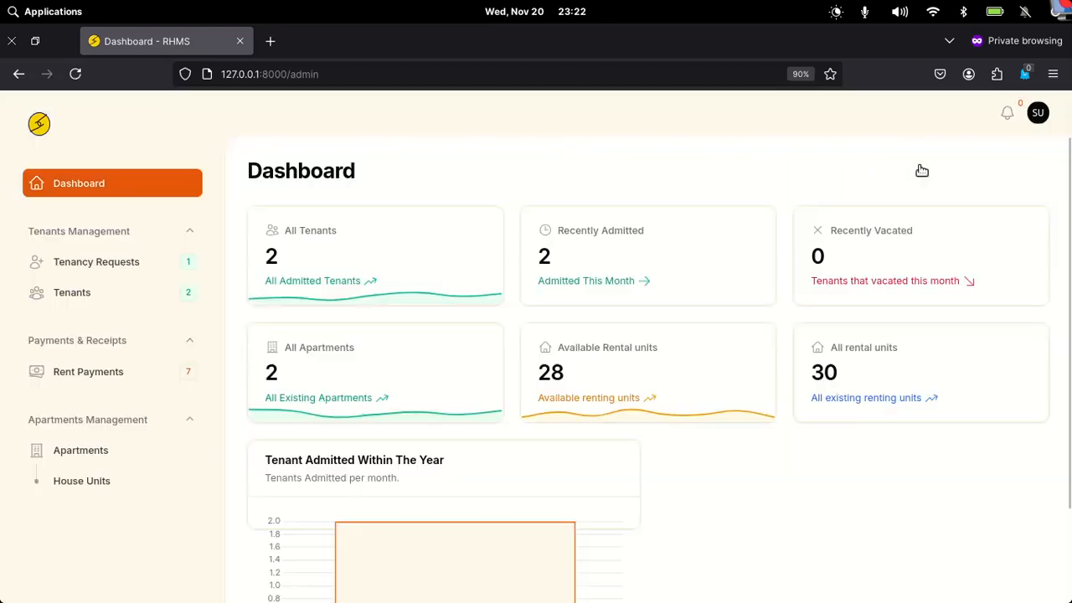
left_click(1037, 114)
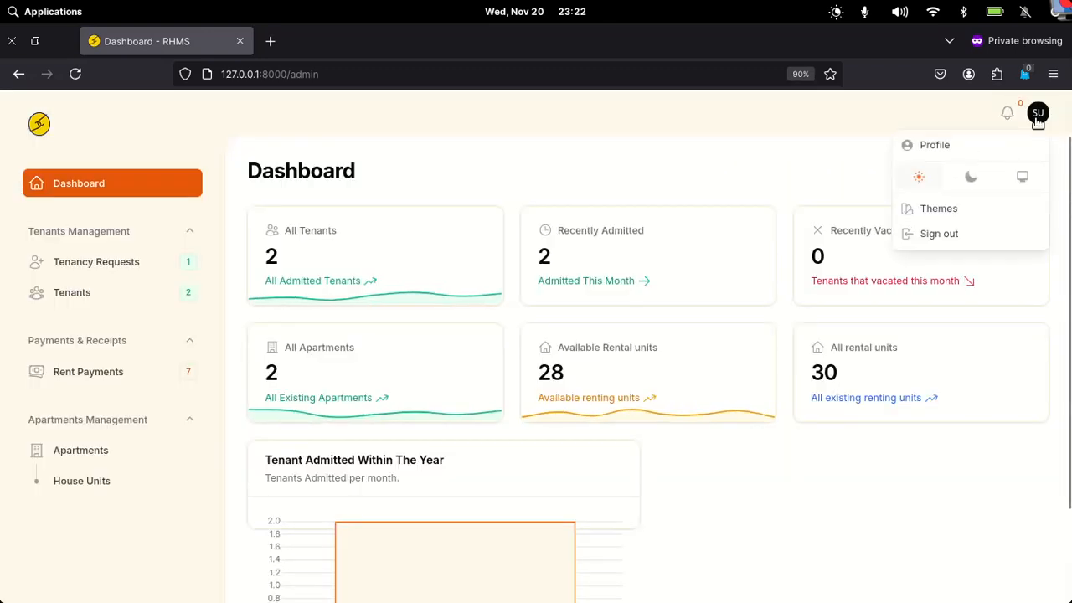
left_click(929, 213)
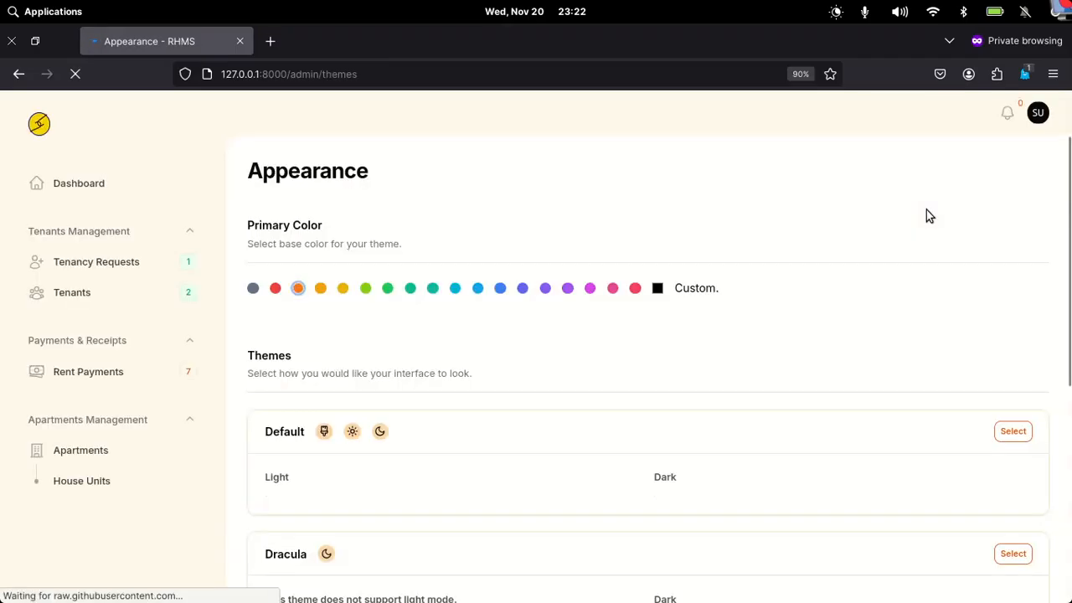
- Set the primary colour to blue instead of lime, then close the caretaker's private window
left_click(366, 289)
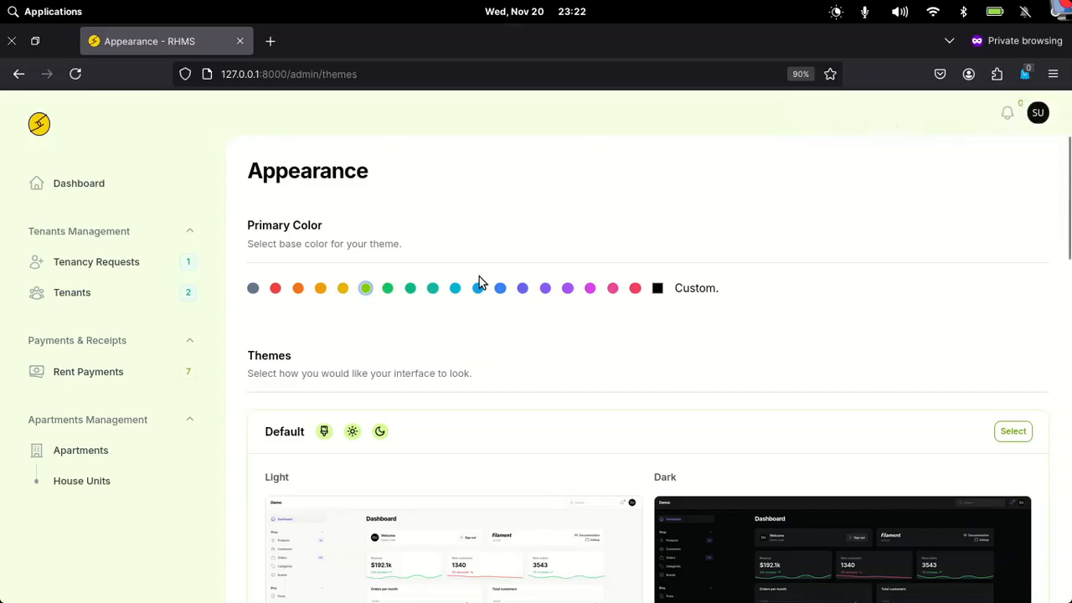
left_click(500, 288)
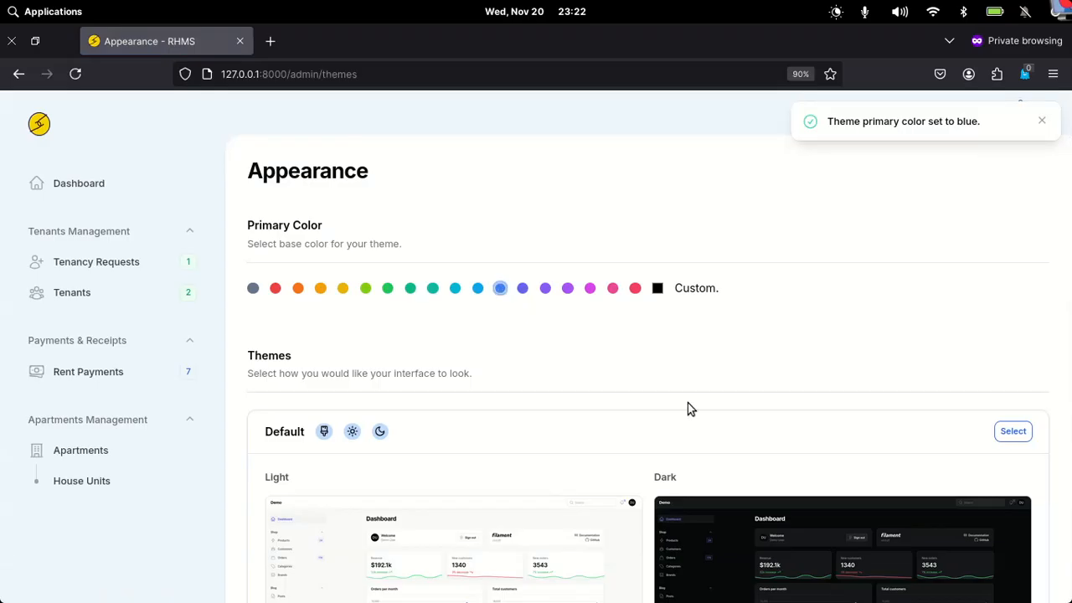
scroll(764, 473, "down", 5)
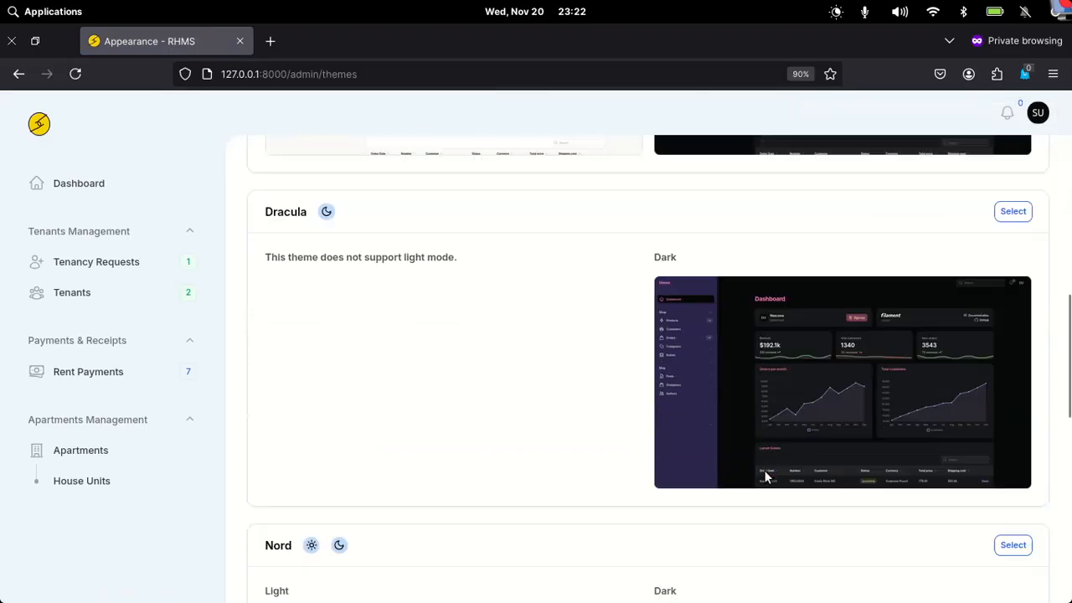
scroll(764, 474, "down", 7)
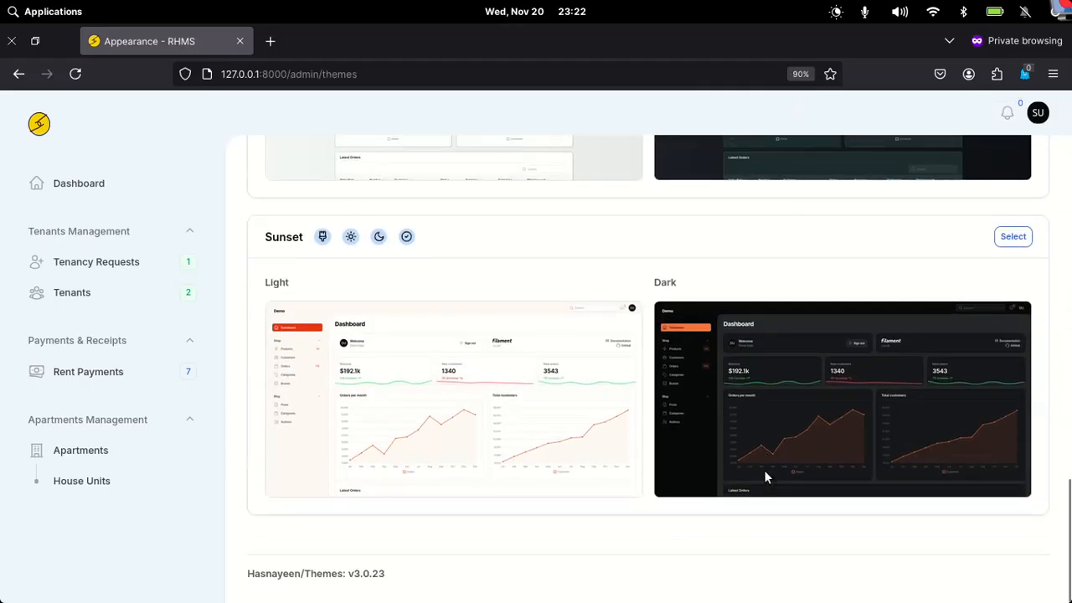
scroll(764, 473, "up", 10)
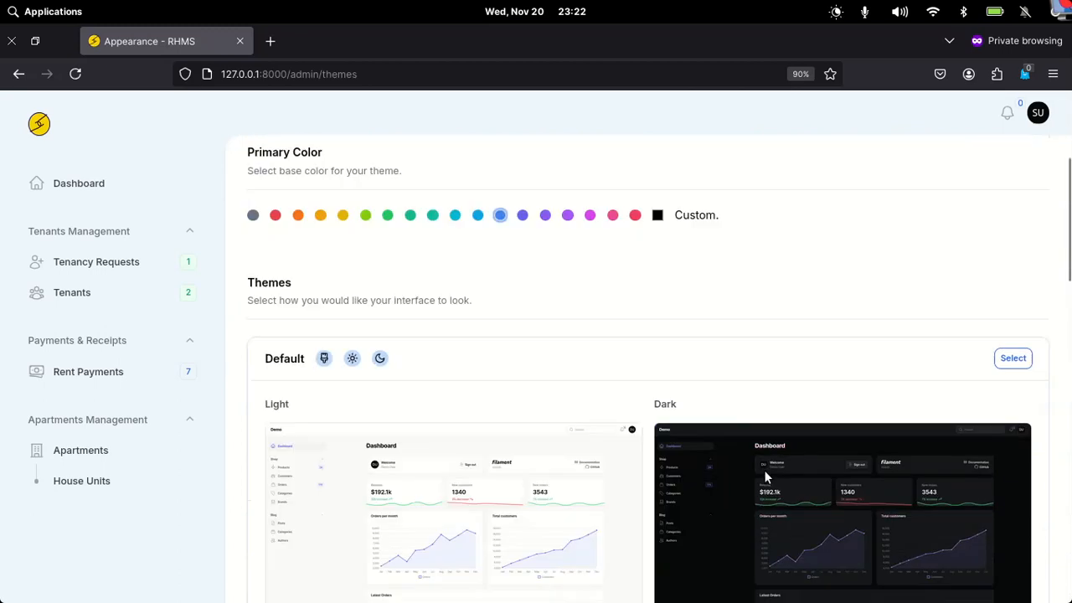
scroll(765, 476, "up", 1)
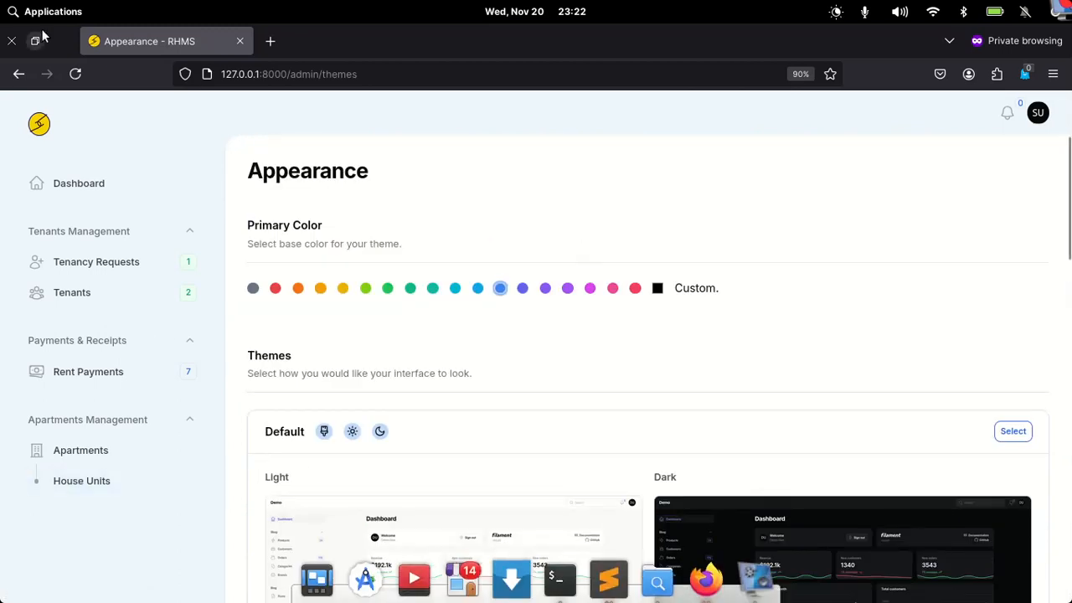
left_click(12, 40)
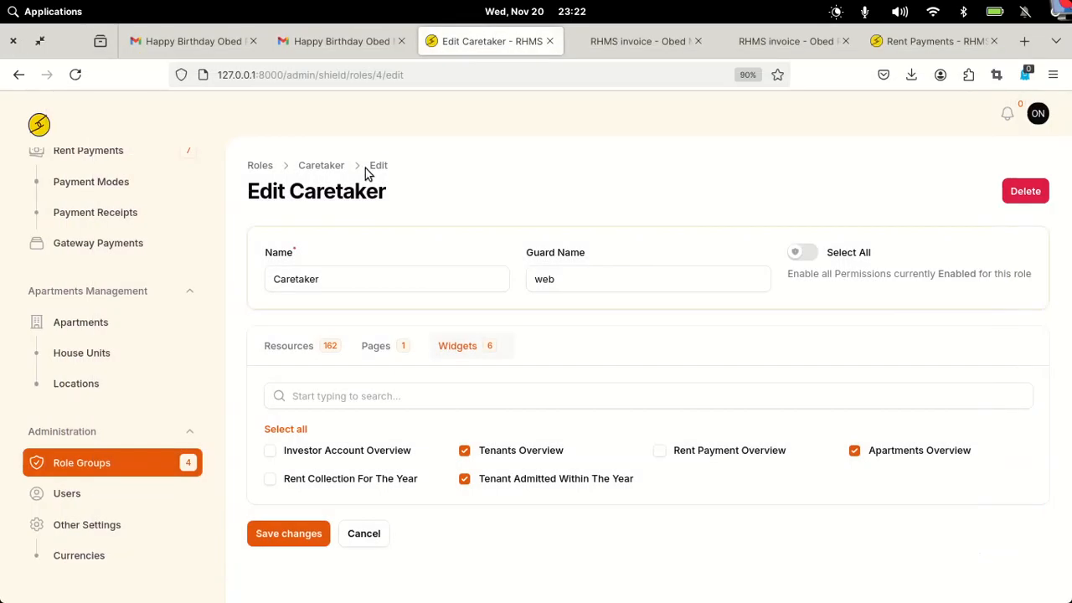